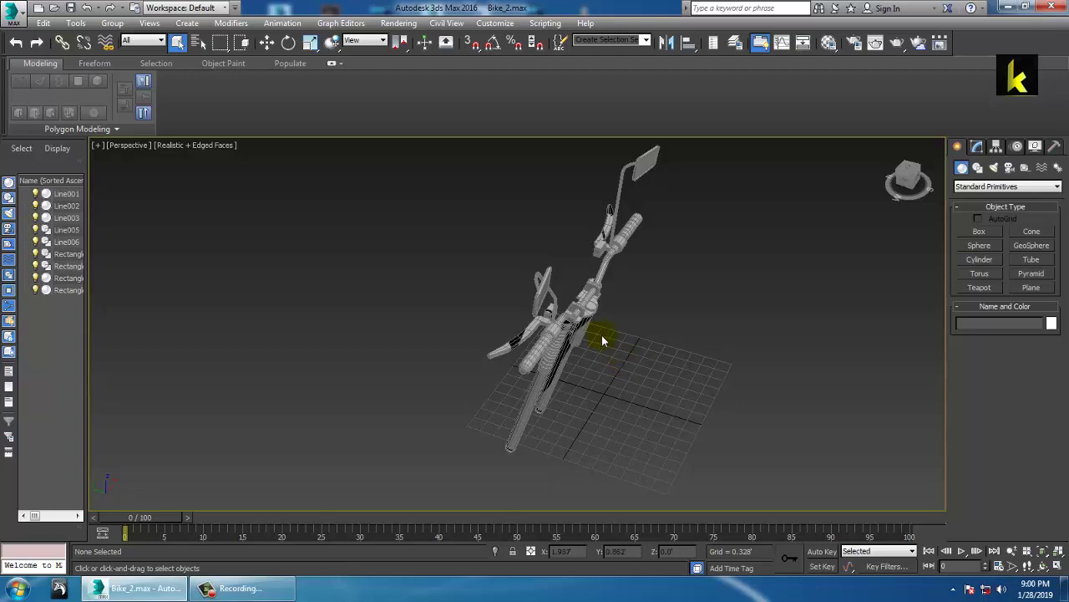
Browse for an image file to view and go to the Pubg Props folder on drive D
{"action": "middle_click_drag", "start_coordinate": [601, 335], "coordinate": [618, 322], "text": "alt"}
{"action": "left_click", "coordinate": [399, 23]}
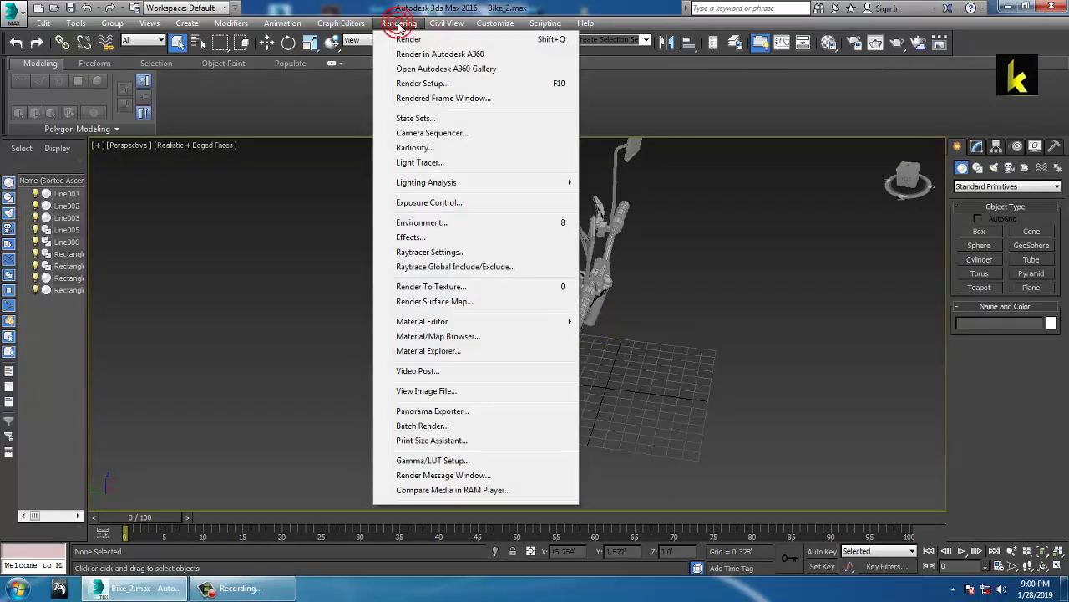
{"action": "left_click", "coordinate": [436, 390]}
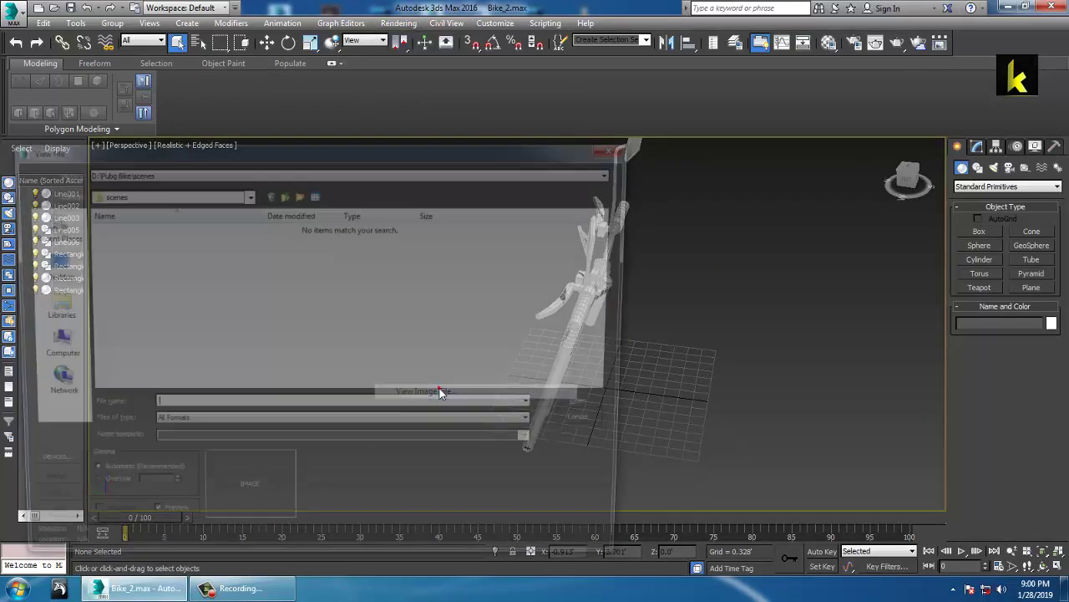
{"action": "left_click", "coordinate": [53, 358]}
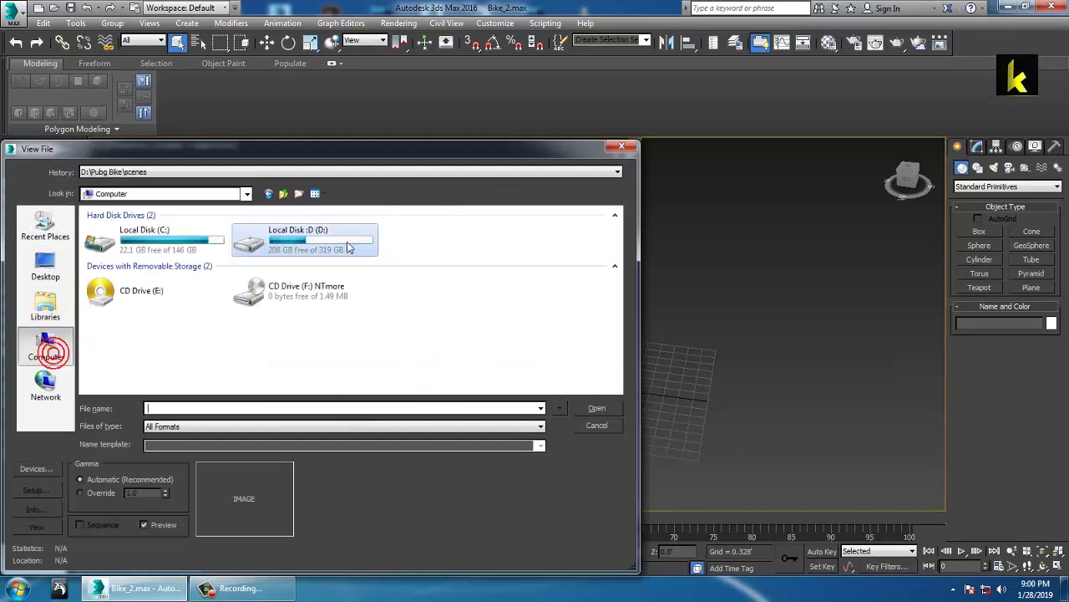
{"action": "double_click", "coordinate": [331, 241]}
{"action": "scroll", "coordinate": [332, 241], "scroll_direction": "down", "scroll_amount": 6}
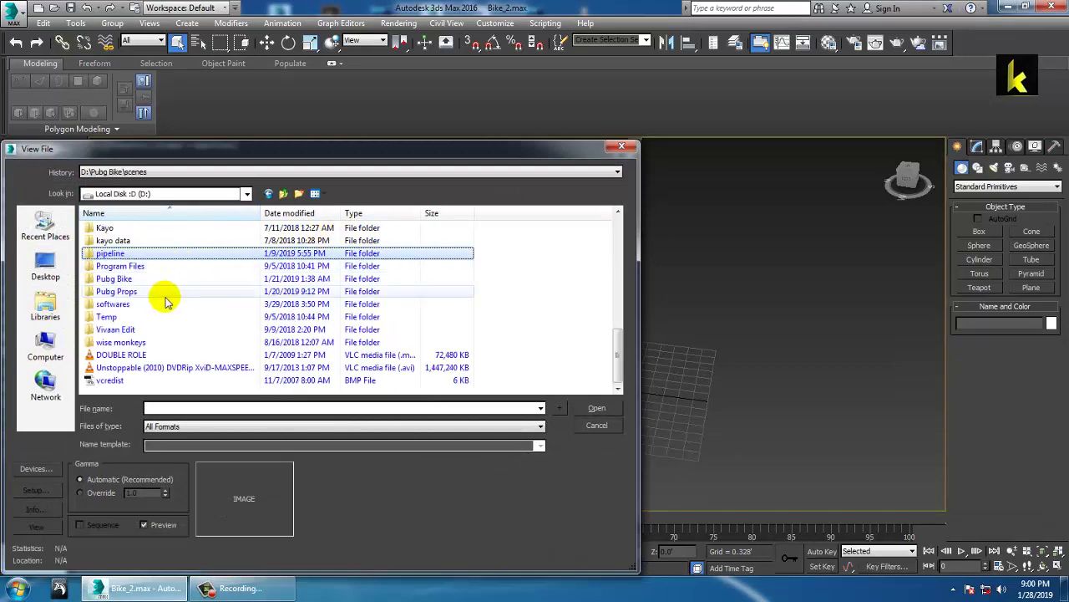
{"action": "double_click", "coordinate": [133, 272]}
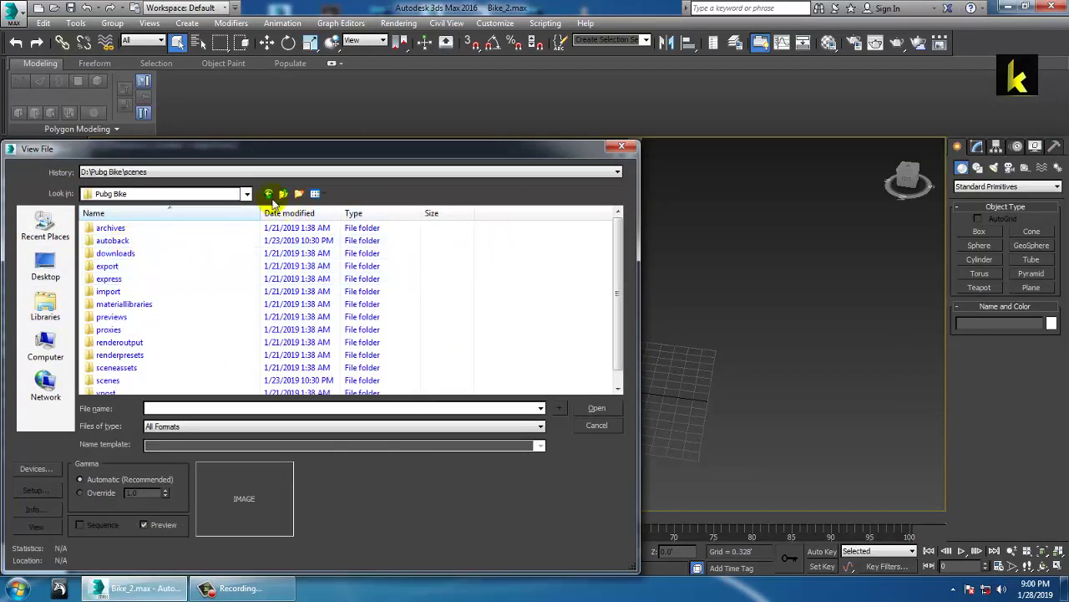
{"action": "left_click", "coordinate": [284, 194]}
{"action": "scroll", "coordinate": [232, 342], "scroll_direction": "down", "scroll_amount": 1}
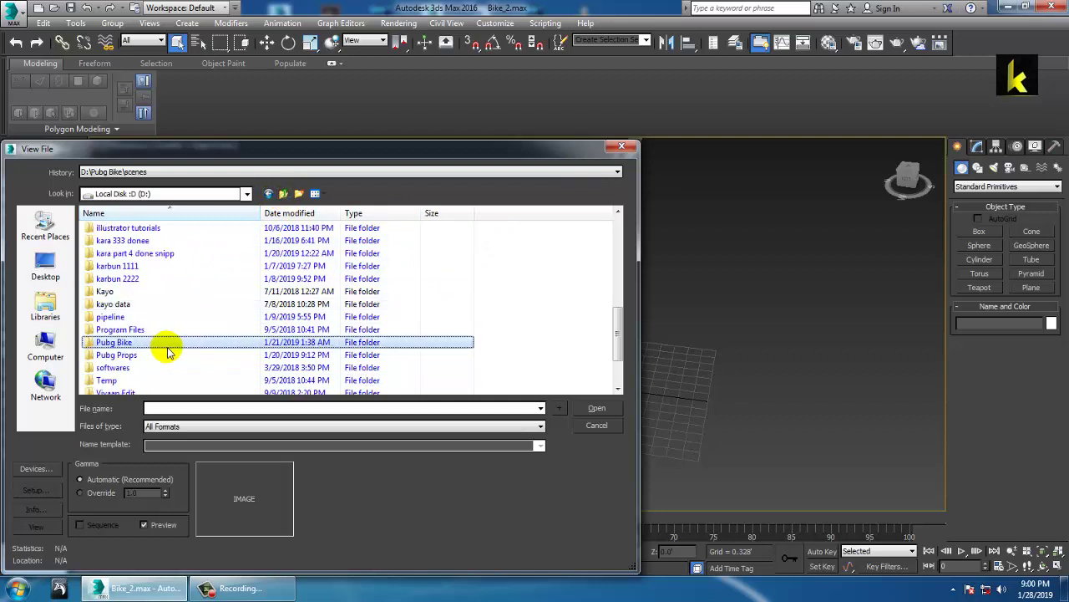
{"action": "left_click", "coordinate": [125, 355]}
{"action": "double_click", "coordinate": [126, 355]}
Preview the motorcycle images in the folder and open Dev-motorcycle-1 for viewing
{"action": "left_click", "coordinate": [118, 245]}
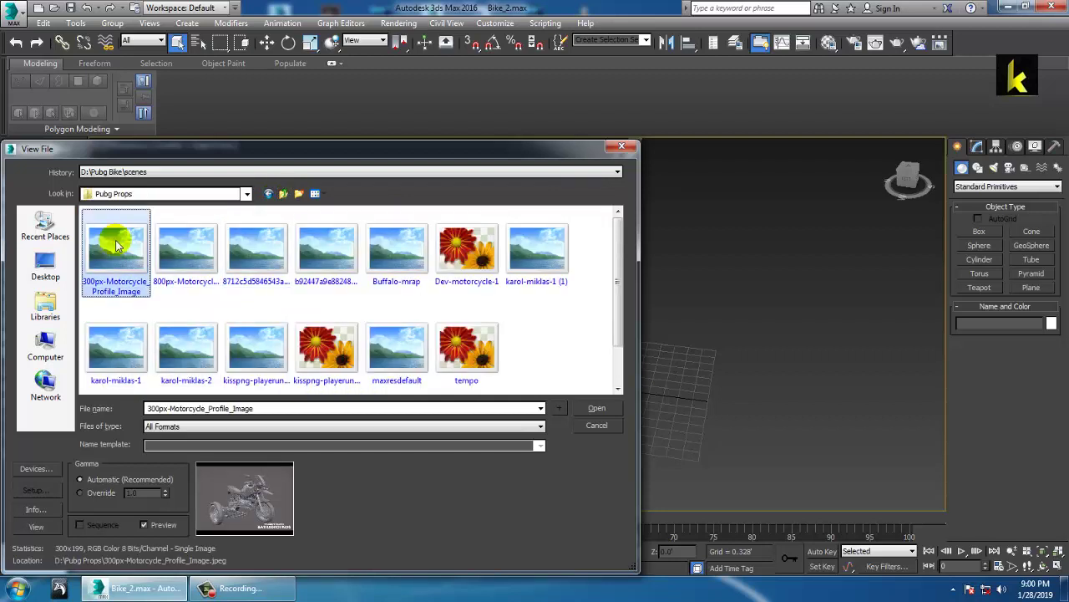
{"action": "left_click", "coordinate": [396, 248]}
{"action": "left_click", "coordinate": [458, 251]}
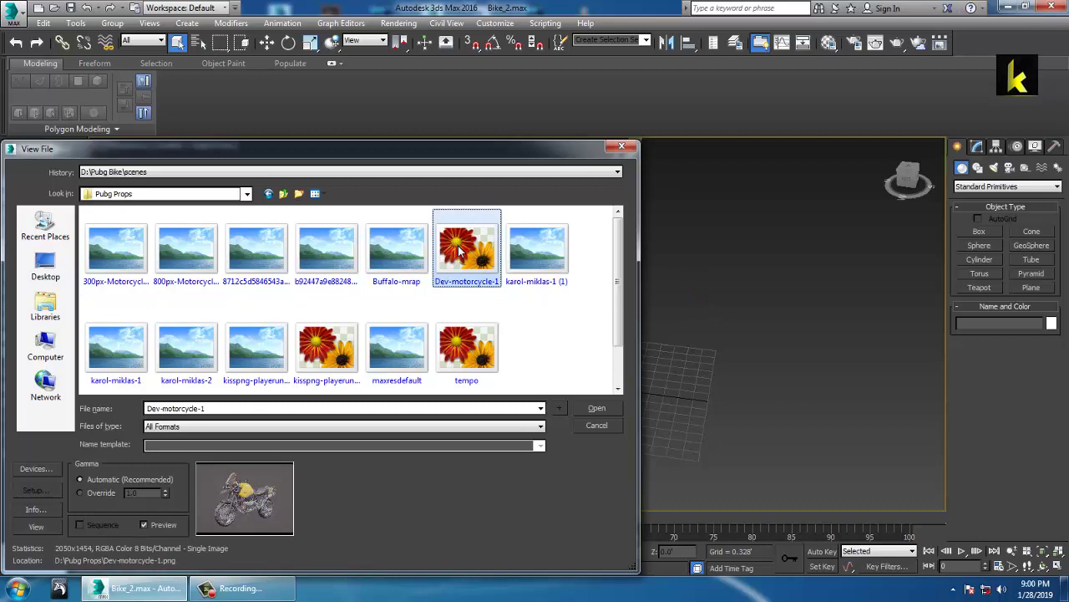
{"action": "double_click", "coordinate": [458, 251]}
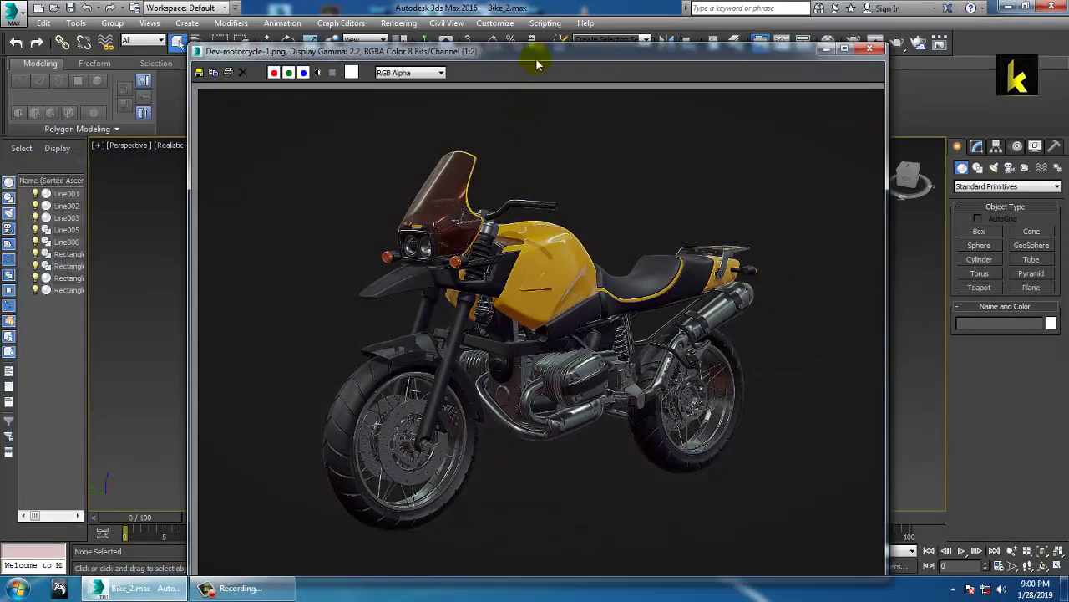
Shrink and reposition the Dev-motorcycle-1 image window so the bike model can be seen beside it in the viewport
{"action": "left_click_drag", "start_coordinate": [538, 62], "coordinate": [357, 46]}
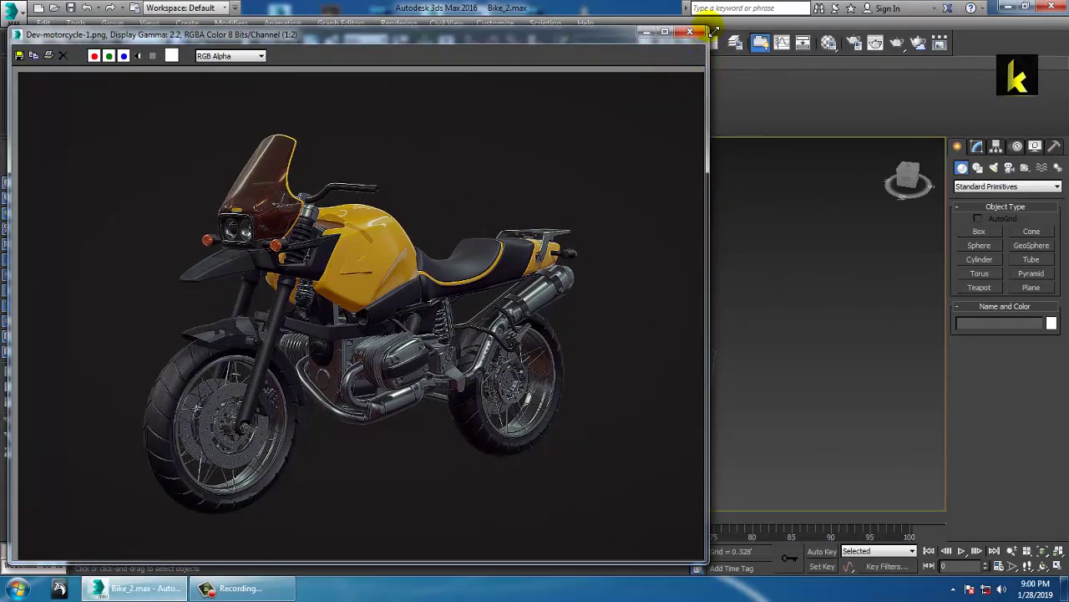
{"action": "left_click_drag", "start_coordinate": [713, 31], "coordinate": [613, 129]}
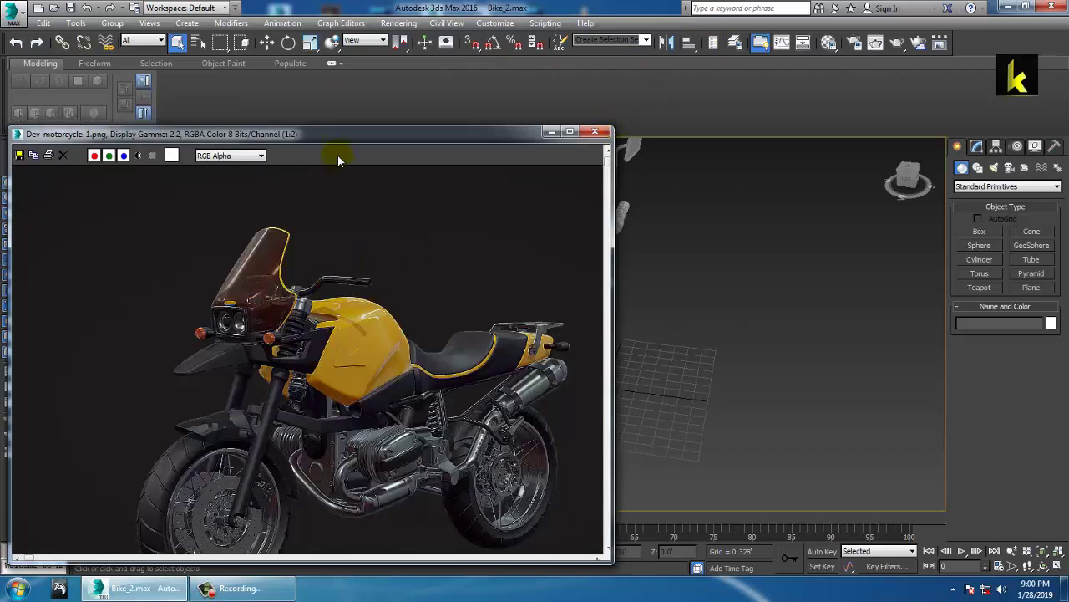
{"action": "left_click_drag", "start_coordinate": [334, 135], "coordinate": [311, 89]}
{"action": "middle_click_drag", "start_coordinate": [689, 355], "coordinate": [754, 339]}
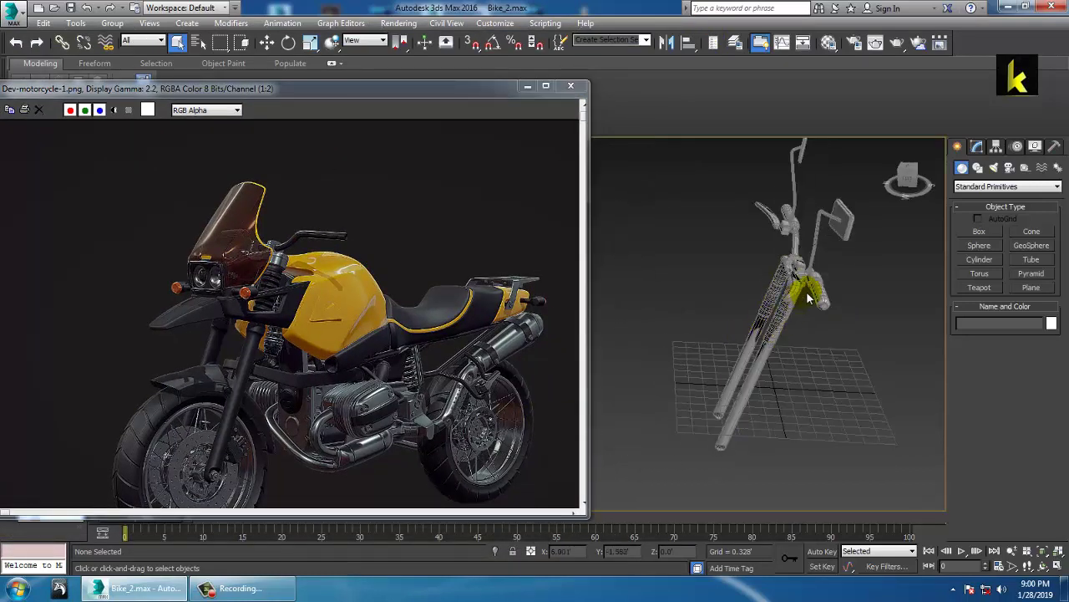
{"action": "middle_click_drag", "start_coordinate": [760, 374], "coordinate": [756, 353]}
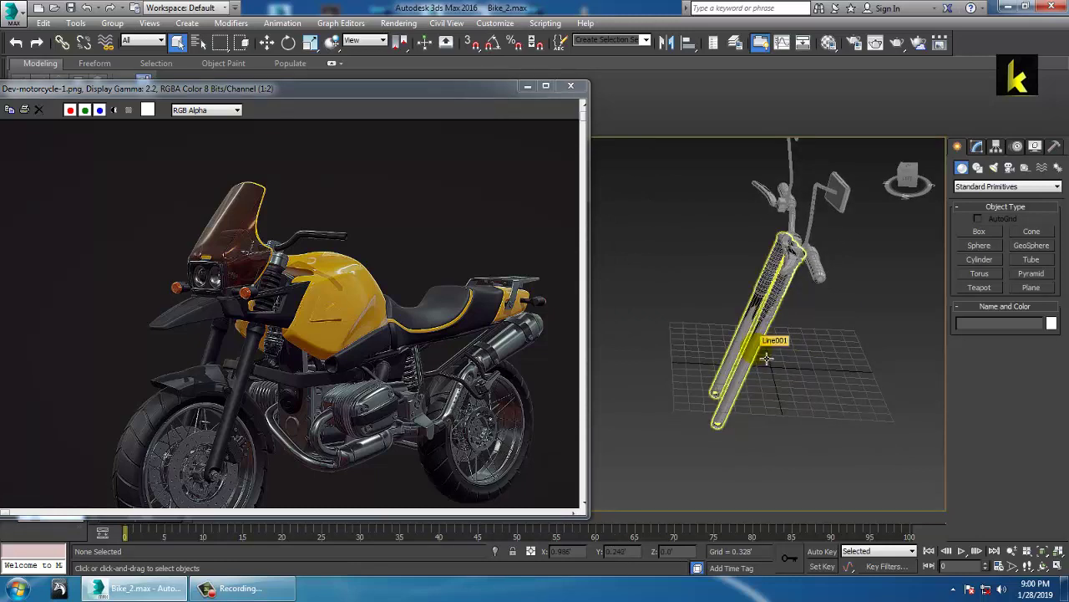
Preview more images in the Pubg Props folder and open maxresdefault as a second reference image
{"action": "left_click", "coordinate": [399, 23]}
{"action": "left_click", "coordinate": [426, 390]}
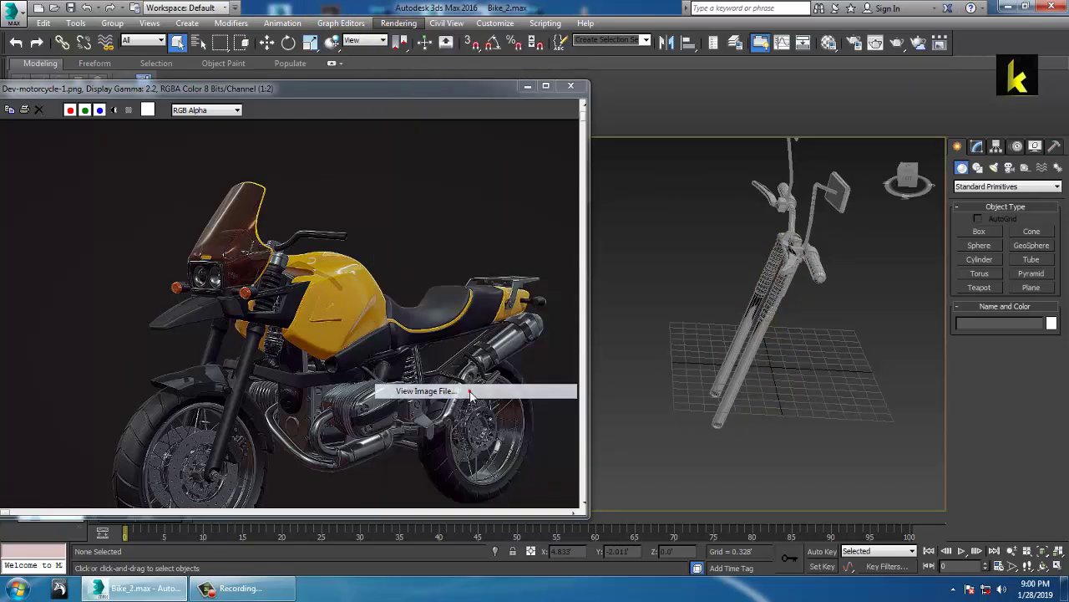
{"action": "left_click", "coordinate": [466, 251]}
{"action": "left_click", "coordinate": [539, 270]}
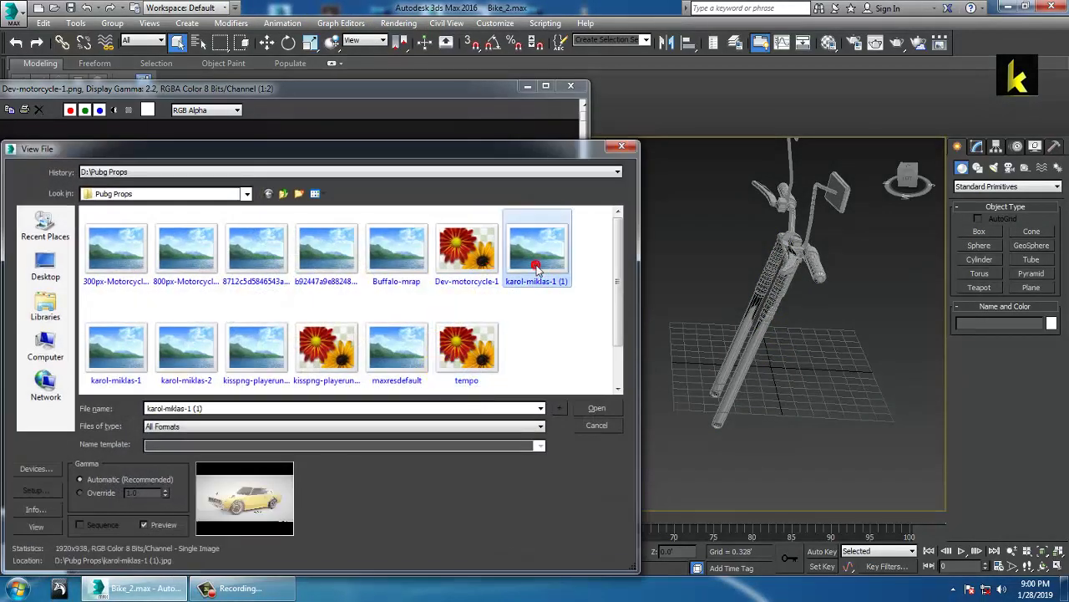
{"action": "left_click", "coordinate": [338, 351]}
{"action": "left_click", "coordinate": [389, 355]}
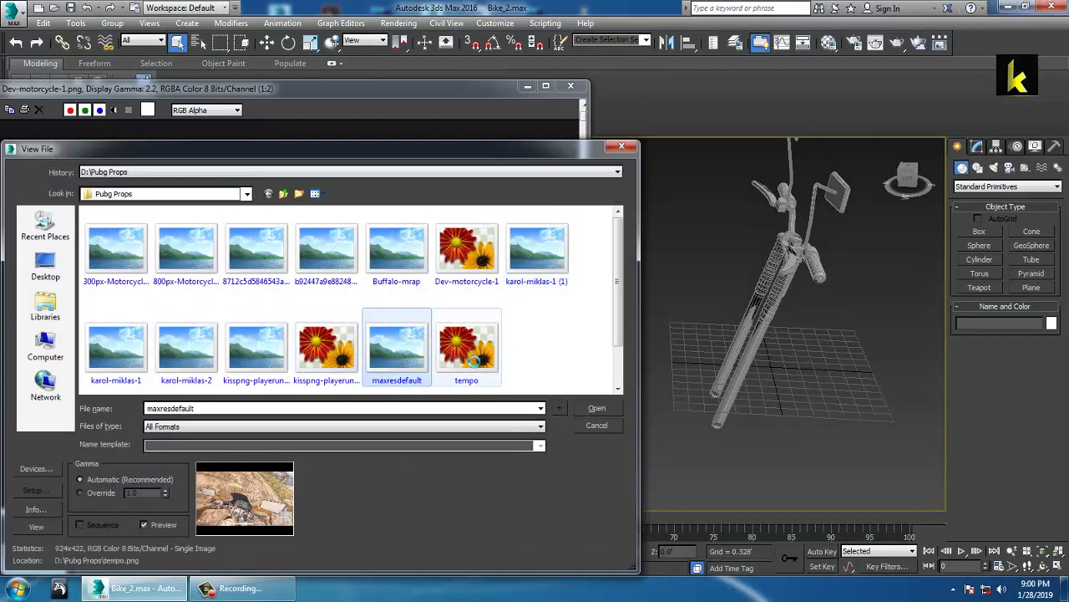
{"action": "left_click", "coordinate": [466, 346]}
{"action": "double_click", "coordinate": [400, 349]}
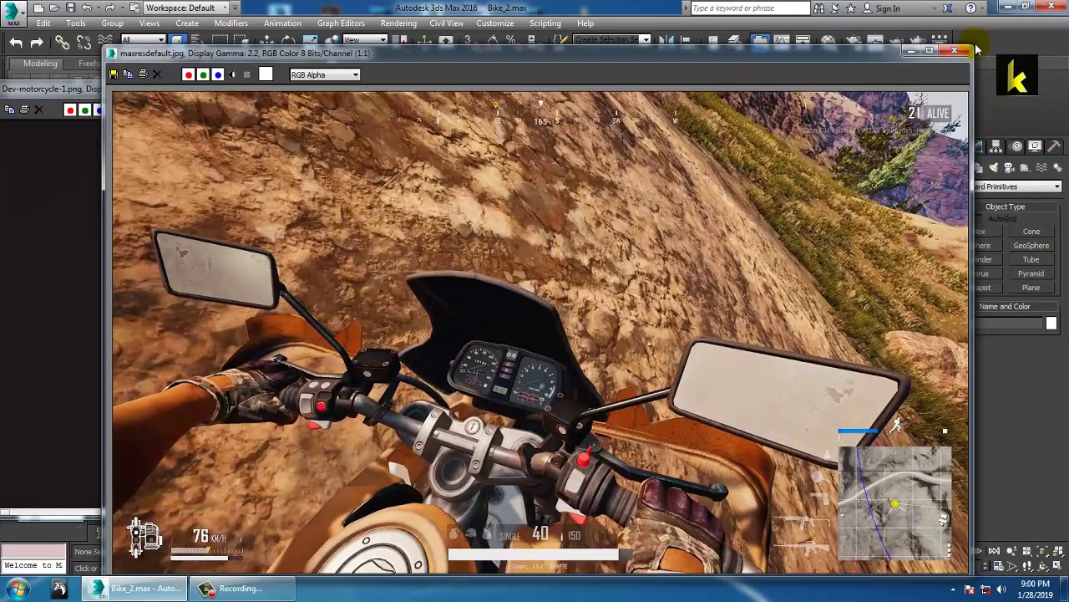
Shrink the maxresdefault image window and minimize it, keeping the Dev-motorcycle-1 reference in front
{"action": "left_click_drag", "start_coordinate": [978, 51], "coordinate": [876, 158]}
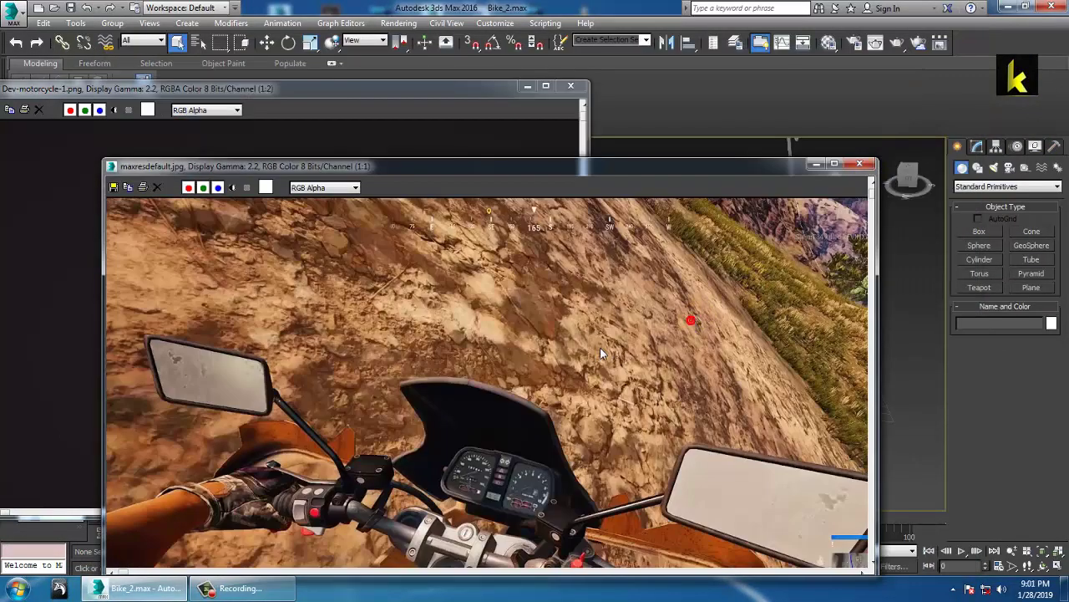
{"action": "left_click", "coordinate": [387, 89]}
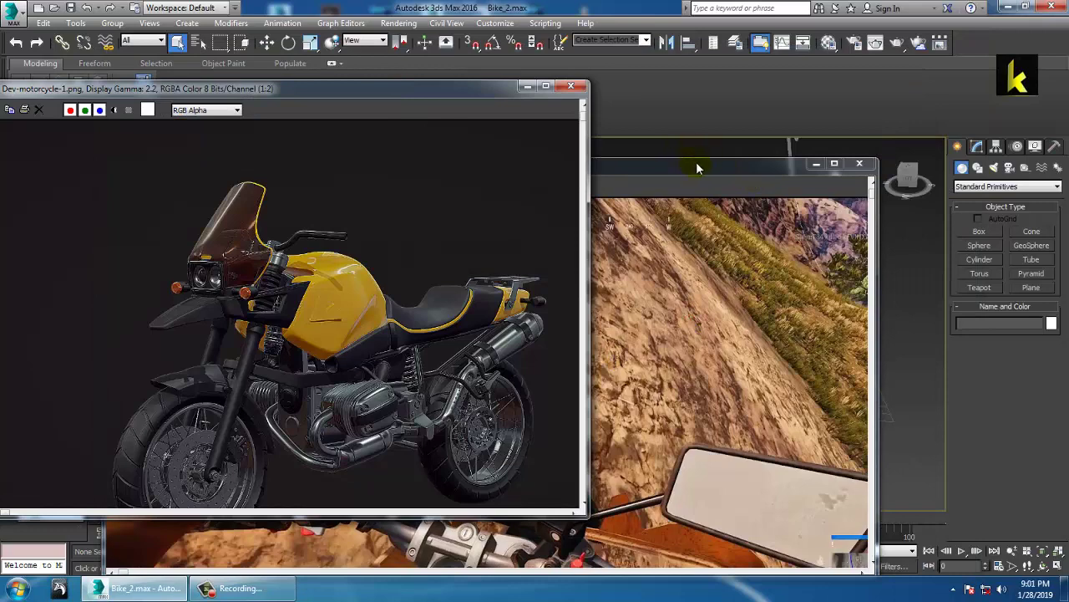
{"action": "left_click_drag", "start_coordinate": [698, 167], "coordinate": [492, 209]}
{"action": "left_click", "coordinate": [473, 188]}
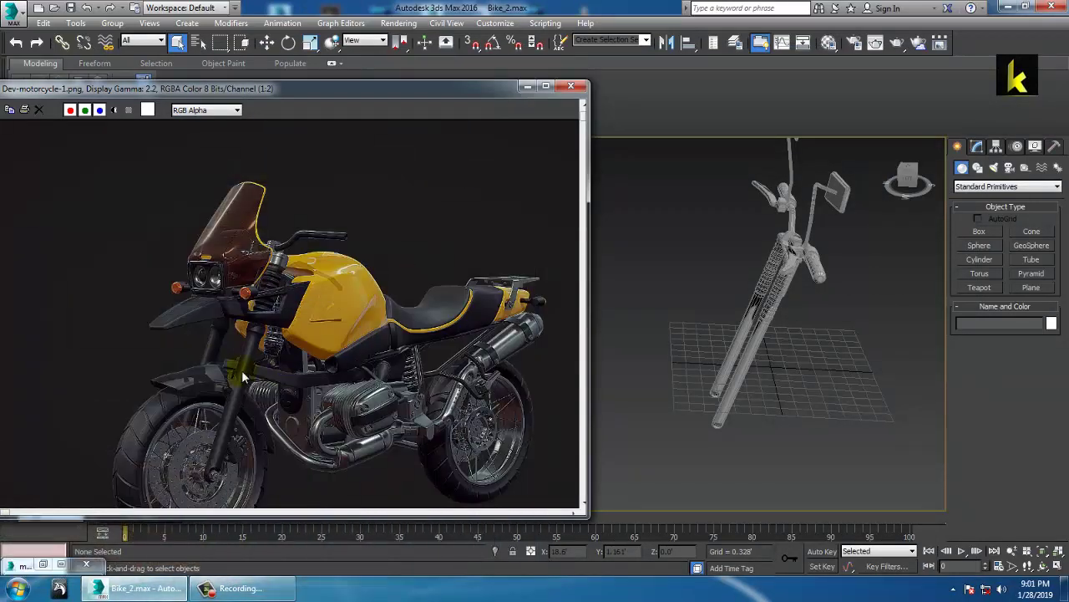
Examine the front wheel in the reference image and the lower end of the model's fork in an orthographic side view
{"action": "middle_click_drag", "start_coordinate": [227, 254], "coordinate": [209, 155]}
{"action": "left_click", "coordinate": [772, 465]}
{"action": "key", "text": "alt+w"}
{"action": "middle_click_drag", "start_coordinate": [785, 288], "coordinate": [806, 223]}
{"action": "key", "text": "alt+w"}
{"action": "scroll", "coordinate": [805, 223], "scroll_direction": "down", "scroll_amount": 5}
{"action": "mouse_move", "coordinate": [744, 314]}
{"action": "middle_mouse_down"}
{"action": "mouse_move", "coordinate": [814, 304]}
{"action": "mouse_move", "coordinate": [773, 324]}
{"action": "mouse_move", "coordinate": [753, 294]}
{"action": "mouse_move", "coordinate": [755, 316]}
{"action": "middle_mouse_up"}
{"action": "scroll", "coordinate": [803, 289], "scroll_direction": "up", "scroll_amount": 3}
{"action": "scroll", "coordinate": [773, 324], "scroll_direction": "up", "scroll_amount": 2}
{"action": "scroll", "coordinate": [750, 294], "scroll_direction": "up", "scroll_amount": 2}
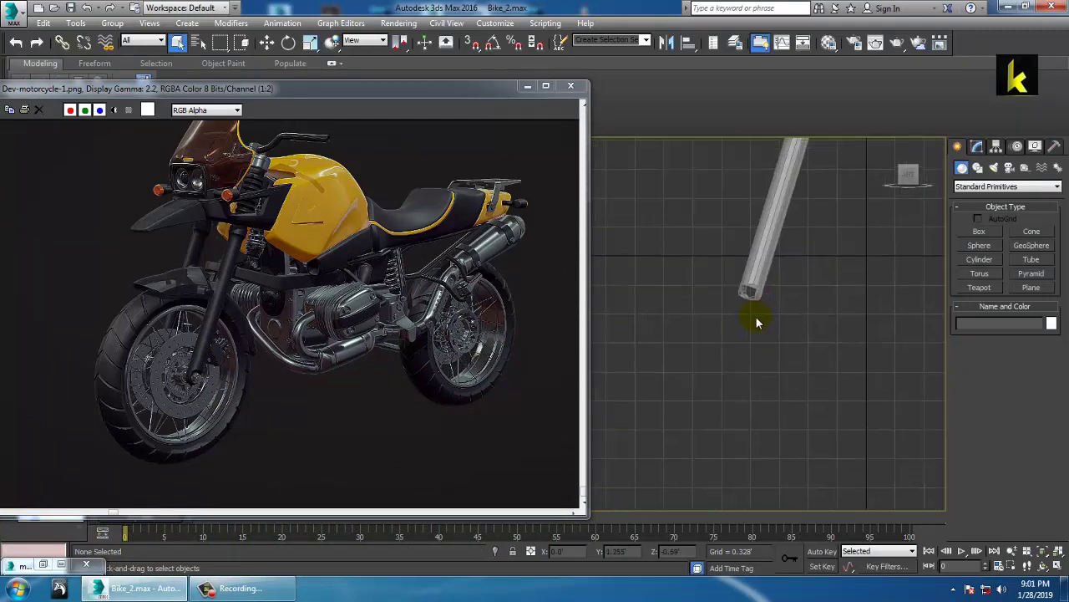
{"action": "left_click", "coordinate": [1036, 261]}
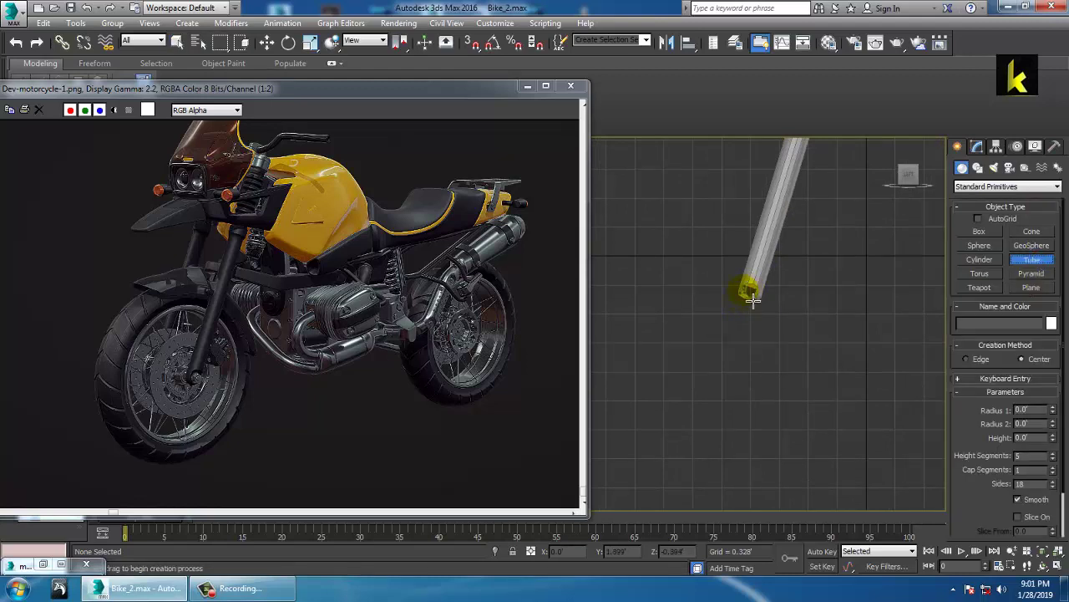
{"action": "left_click_drag", "start_coordinate": [753, 301], "coordinate": [793, 371]}
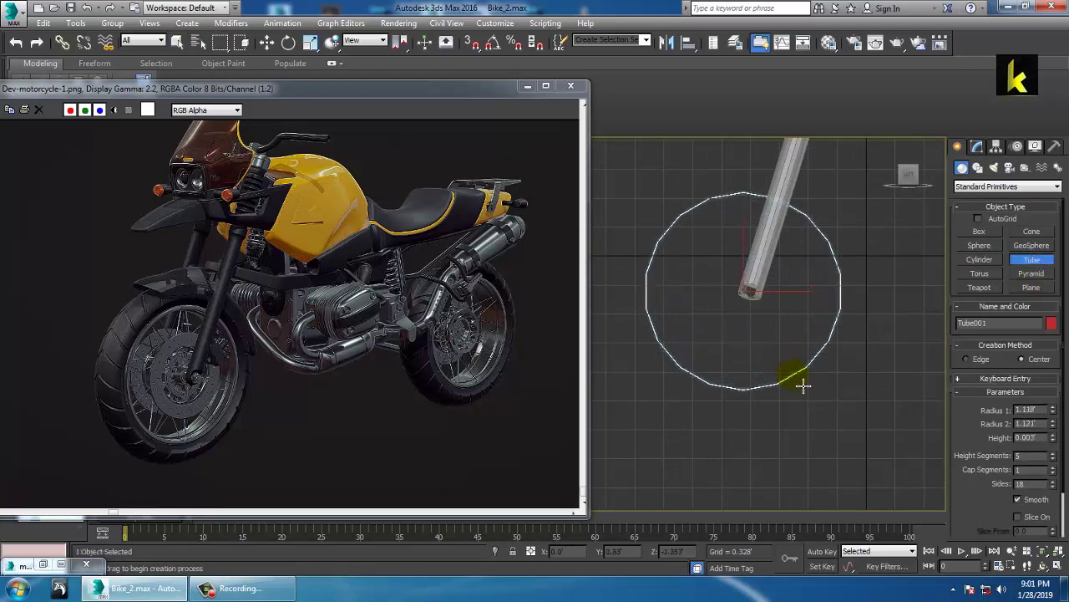
{"action": "left_click", "coordinate": [788, 351]}
{"action": "right_click", "coordinate": [794, 345]}
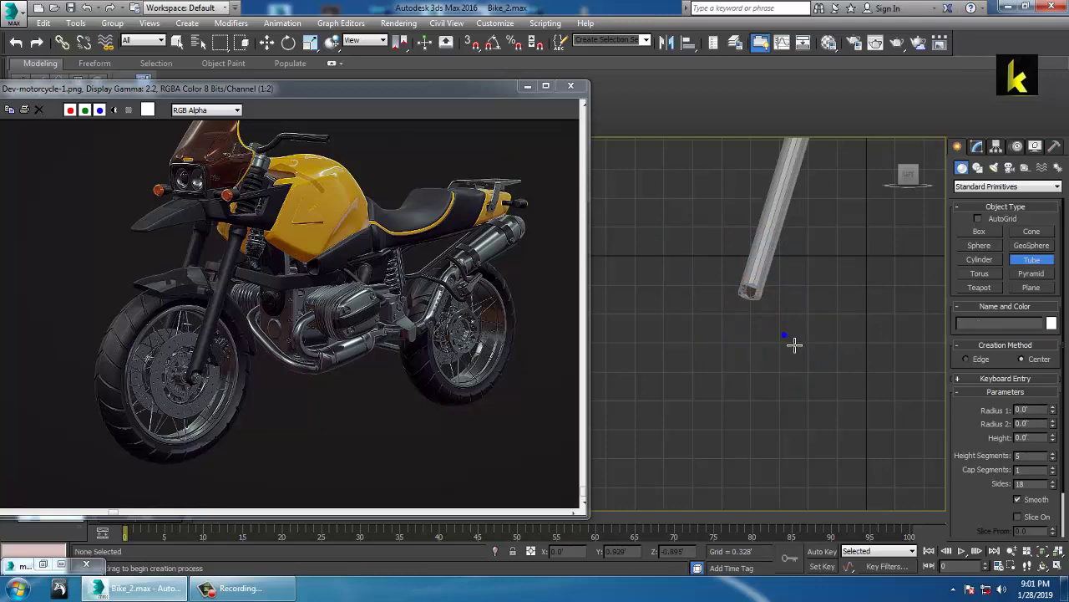
Create a torus for the front tyre around the fork's lower end, with Radius 1 about 1.2' and Radius 2 about 0.162'
{"action": "left_click", "coordinate": [980, 273]}
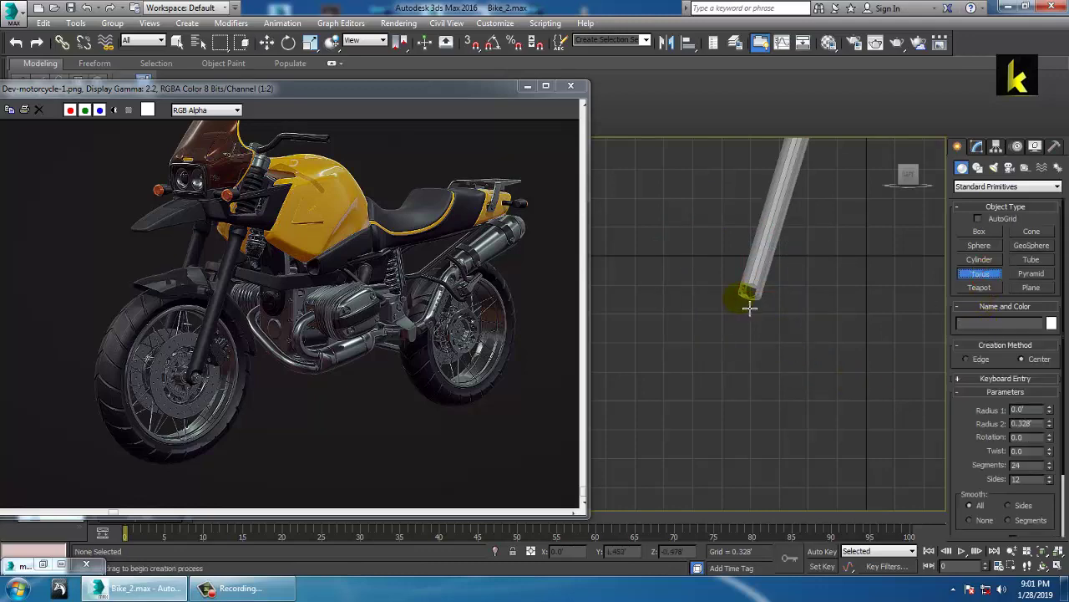
{"action": "left_click_drag", "start_coordinate": [749, 308], "coordinate": [816, 407]}
{"action": "left_click", "coordinate": [810, 378]}
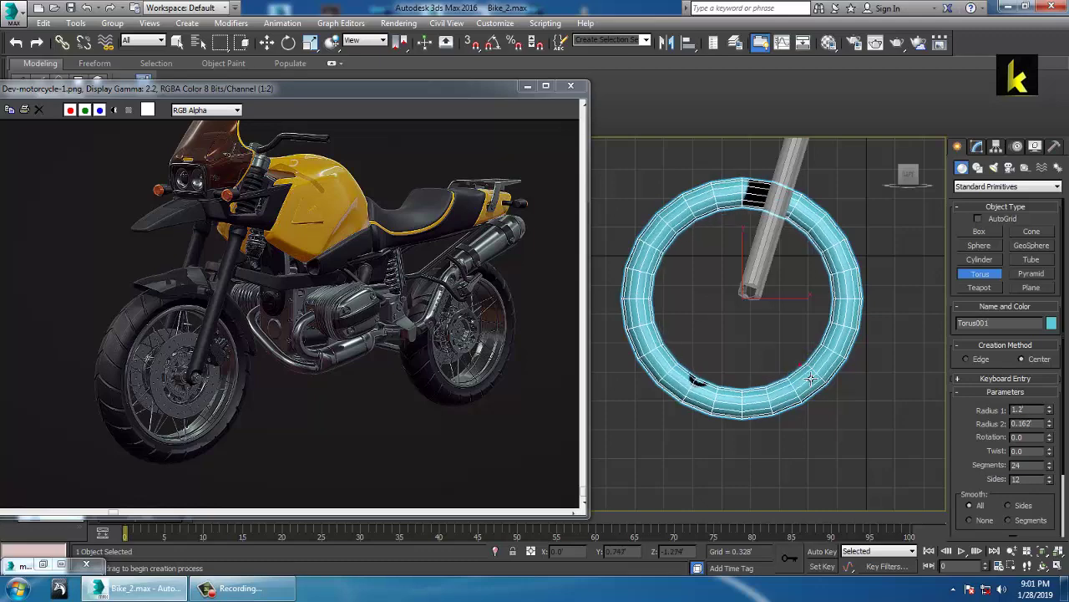
Set the torus's Radius 1 to 1.333' and Radius 2 to 0.271', and move it between the fork legs at about X -1.409'
{"action": "key", "text": "w"}
{"action": "key", "text": "alt+w"}
{"action": "left_click", "coordinate": [827, 442]}
{"action": "key", "text": "alt+w"}
{"action": "scroll", "coordinate": [802, 401], "scroll_direction": "up", "scroll_amount": 5}
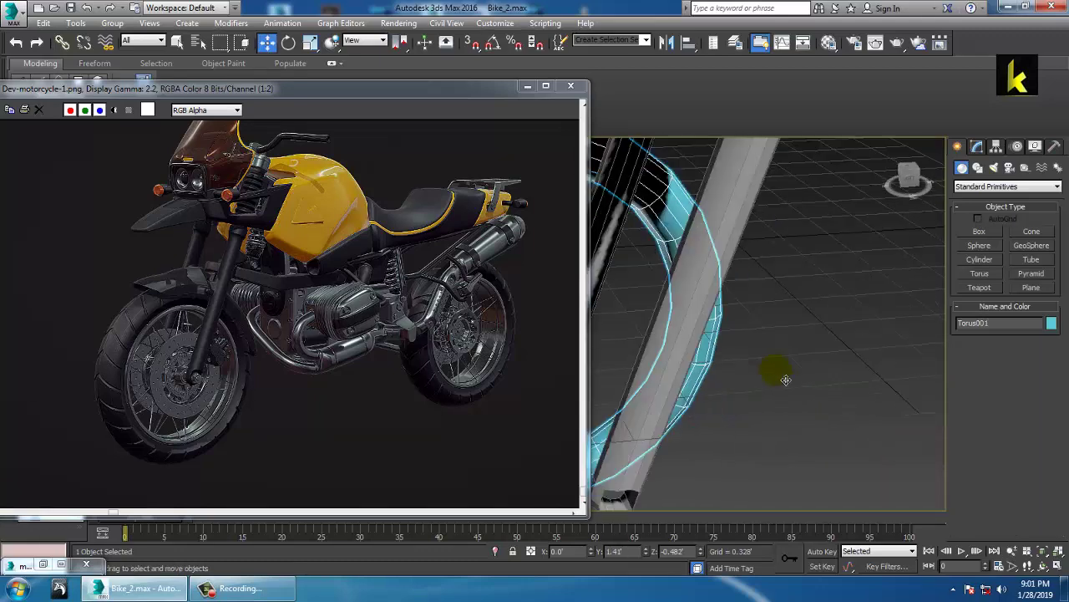
{"action": "middle_click_drag", "start_coordinate": [785, 377], "coordinate": [814, 334], "text": "alt"}
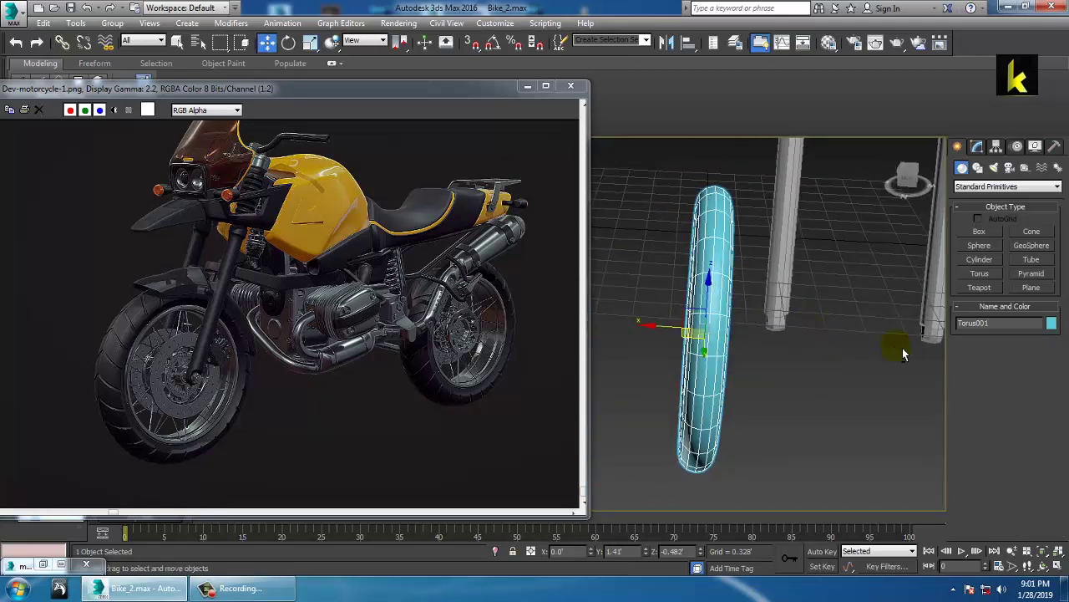
{"action": "left_click", "coordinate": [978, 147]}
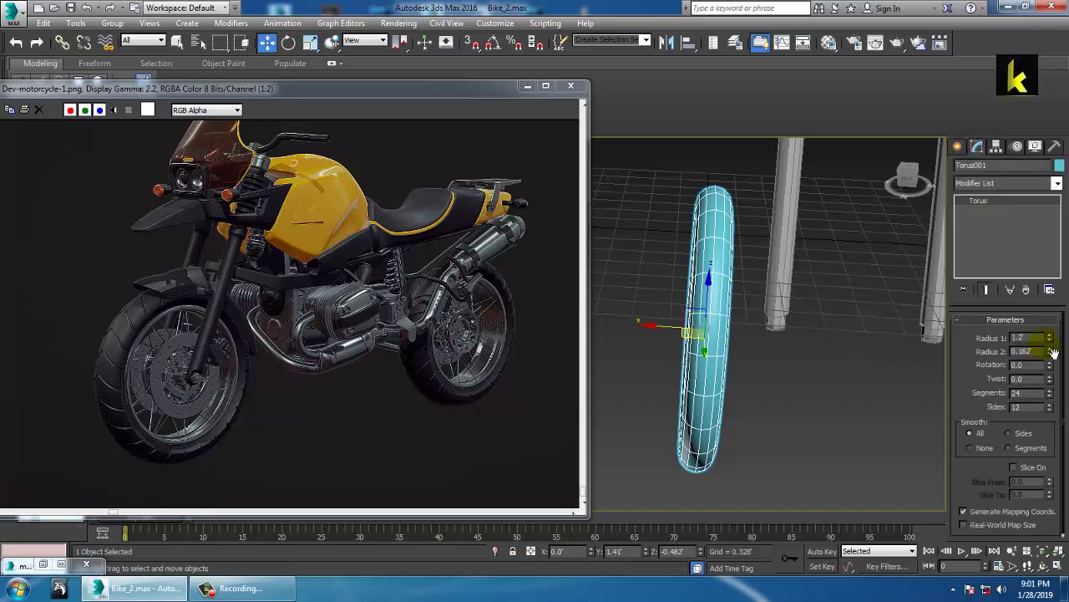
{"action": "left_click_drag", "start_coordinate": [1051, 338], "coordinate": [1056, 351]}
{"action": "key", "text": "z"}
{"action": "middle_click_drag", "start_coordinate": [724, 227], "coordinate": [808, 265]}
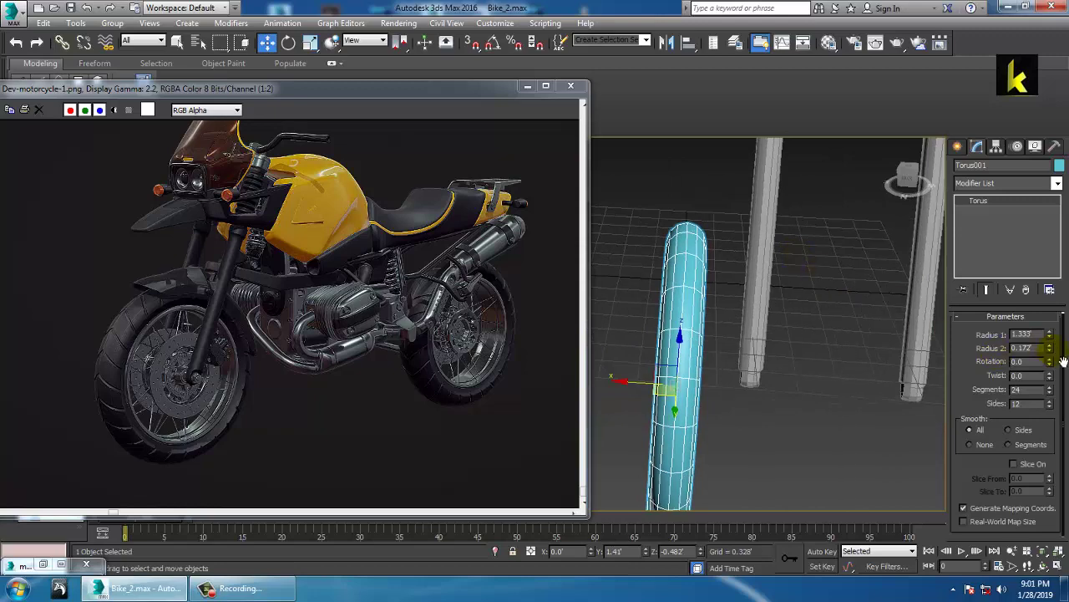
{"action": "left_click_drag", "start_coordinate": [1051, 352], "coordinate": [1011, 349]}
{"action": "left_click_drag", "start_coordinate": [626, 385], "coordinate": [782, 401]}
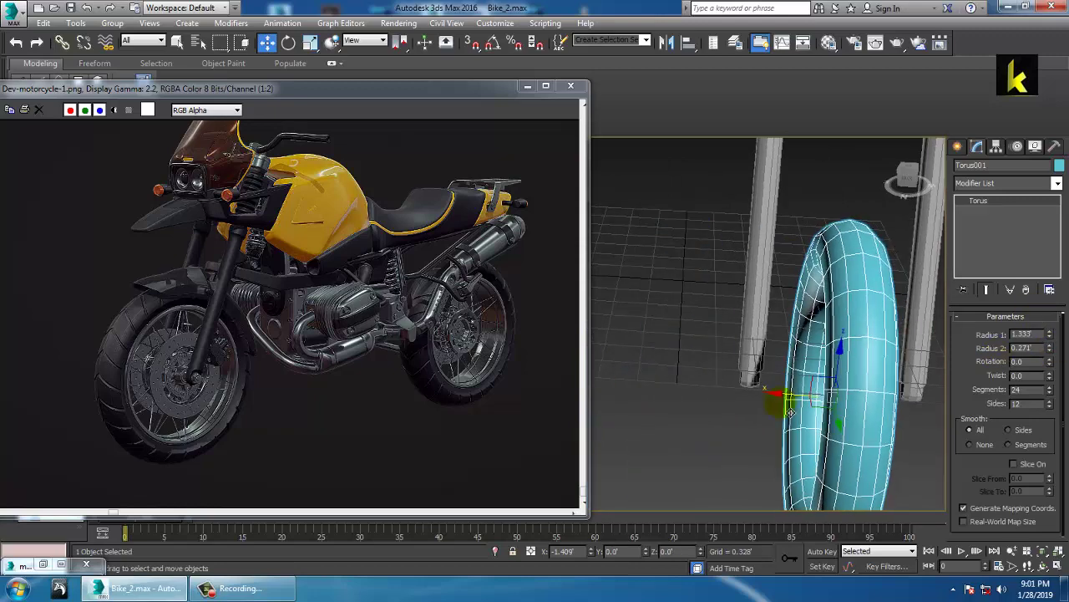
{"action": "middle_click_drag", "start_coordinate": [926, 402], "coordinate": [743, 315]}
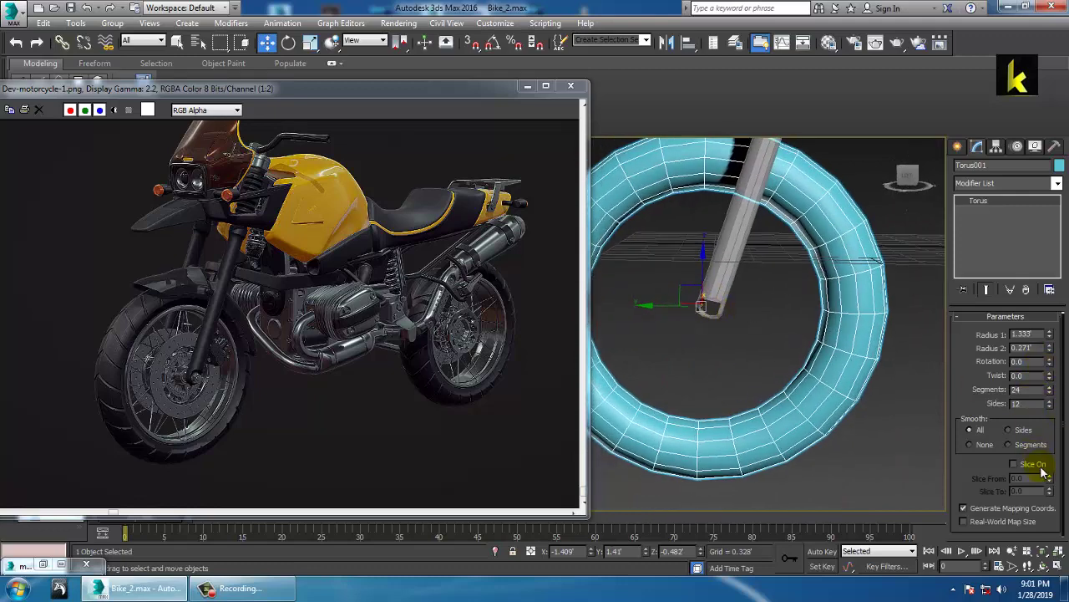
Set the tyre torus to 14 sides and 32 segments
{"action": "left_click", "coordinate": [1051, 402]}
{"action": "left_click", "coordinate": [1051, 402]}
{"action": "left_click", "coordinate": [1050, 402]}
{"action": "left_click", "coordinate": [1051, 405]}
{"action": "left_click", "coordinate": [1050, 387]}
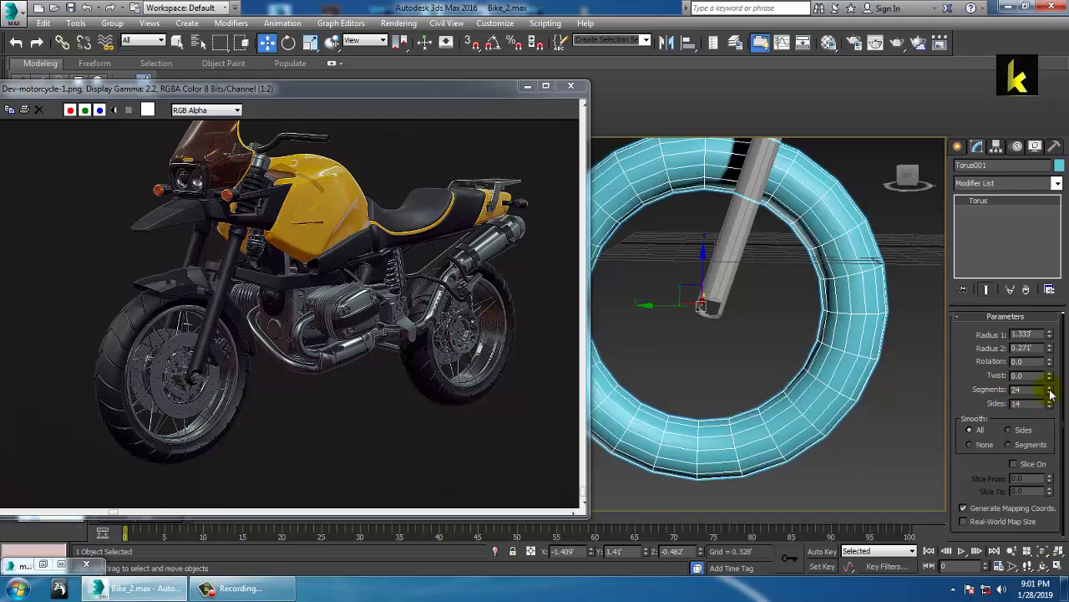
{"action": "left_click", "coordinate": [1051, 387]}
{"action": "left_click", "coordinate": [1050, 388]}
{"action": "left_click", "coordinate": [1050, 387]}
{"action": "left_click", "coordinate": [1050, 387]}
{"action": "left_click", "coordinate": [1051, 388]}
{"action": "left_click", "coordinate": [1051, 387]}
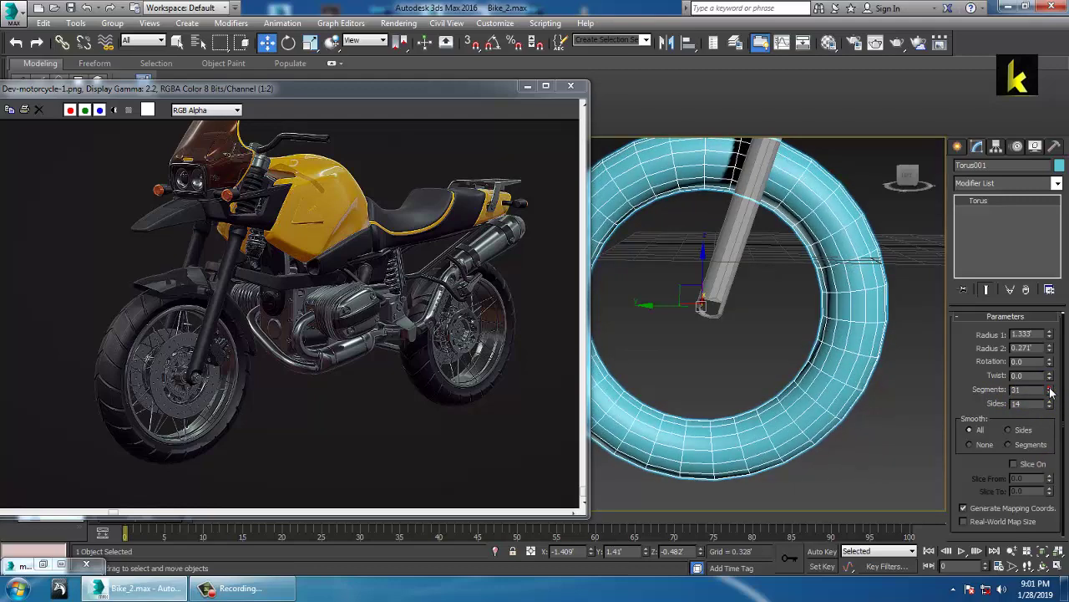
{"action": "left_click", "coordinate": [1050, 388]}
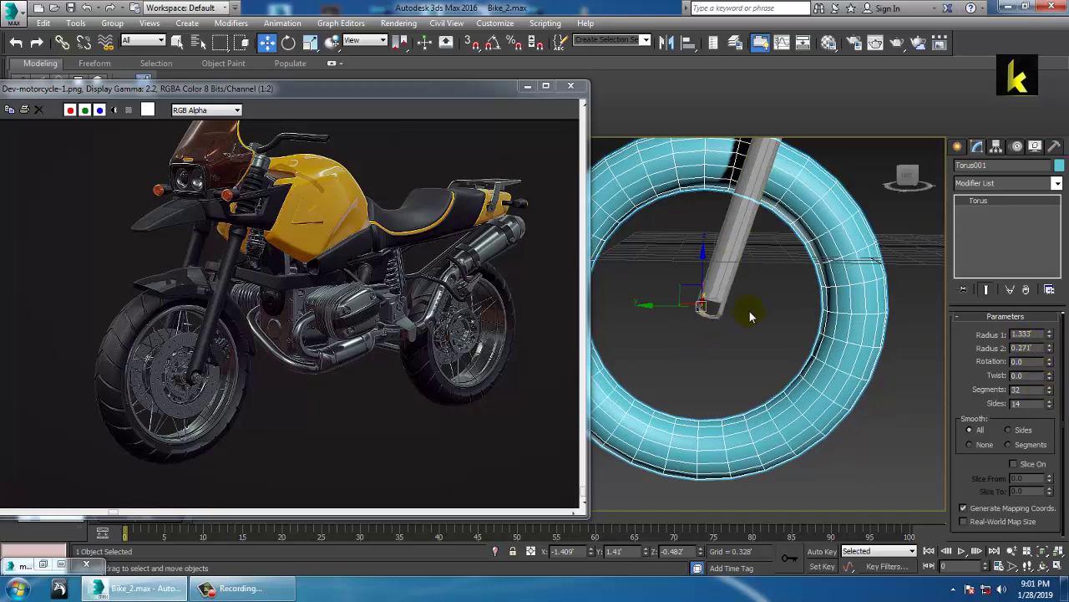
Set the tyre torus to 11 sides and its Radius 2 to 0.288'
{"action": "mouse_move", "coordinate": [797, 294]}
{"action": "middle_mouse_down", "text": "alt"}
{"action": "mouse_move", "coordinate": [764, 282]}
{"action": "mouse_move", "coordinate": [829, 286]}
{"action": "mouse_move", "coordinate": [813, 291]}
{"action": "middle_mouse_up", "text": "alt"}
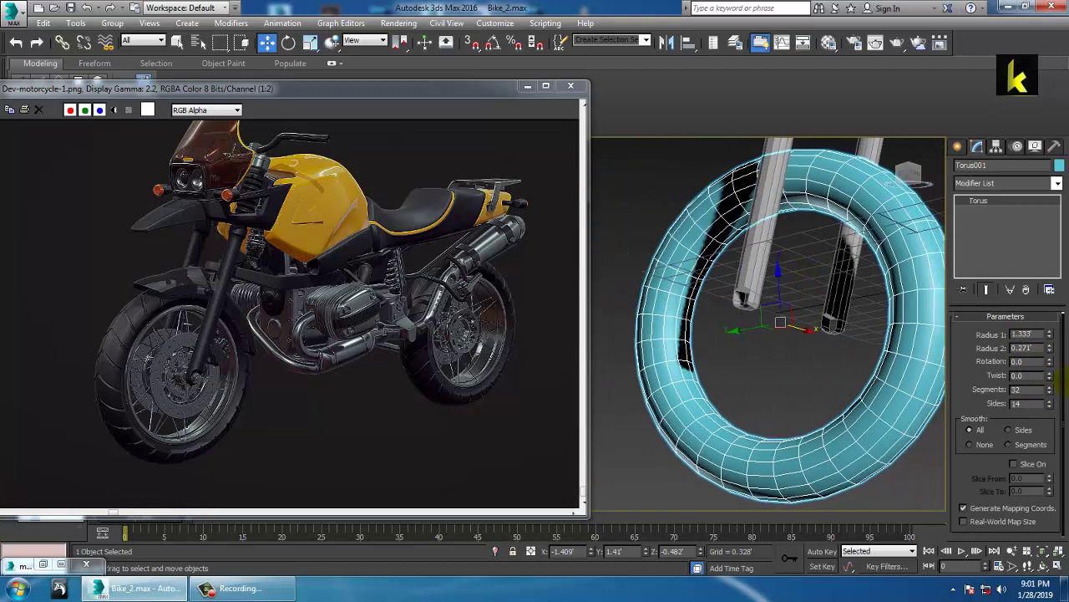
{"action": "left_click", "coordinate": [1050, 407]}
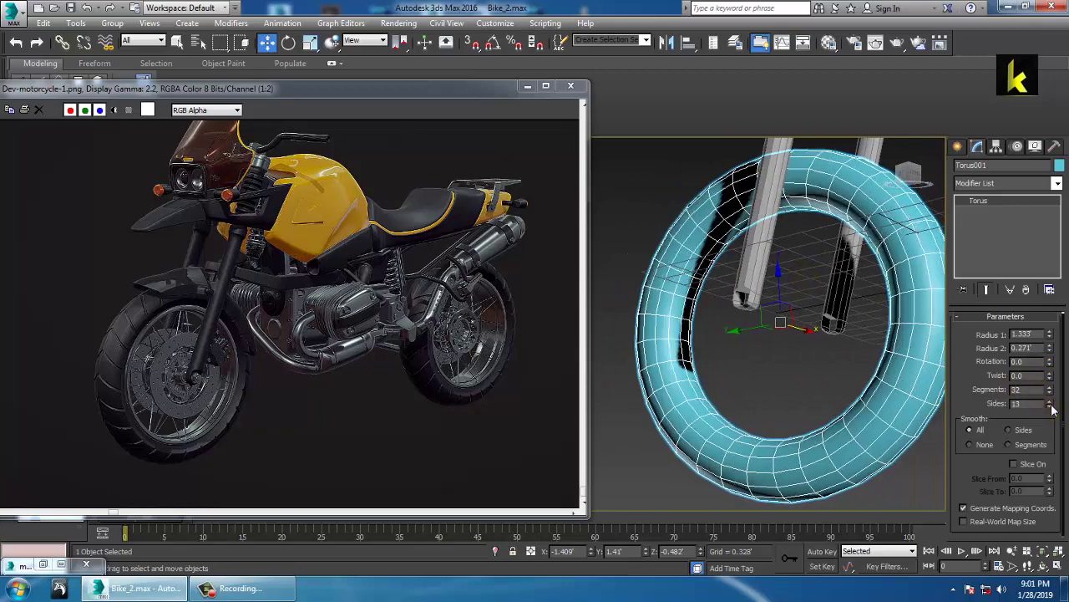
{"action": "left_click", "coordinate": [1050, 407]}
{"action": "left_click", "coordinate": [1050, 407]}
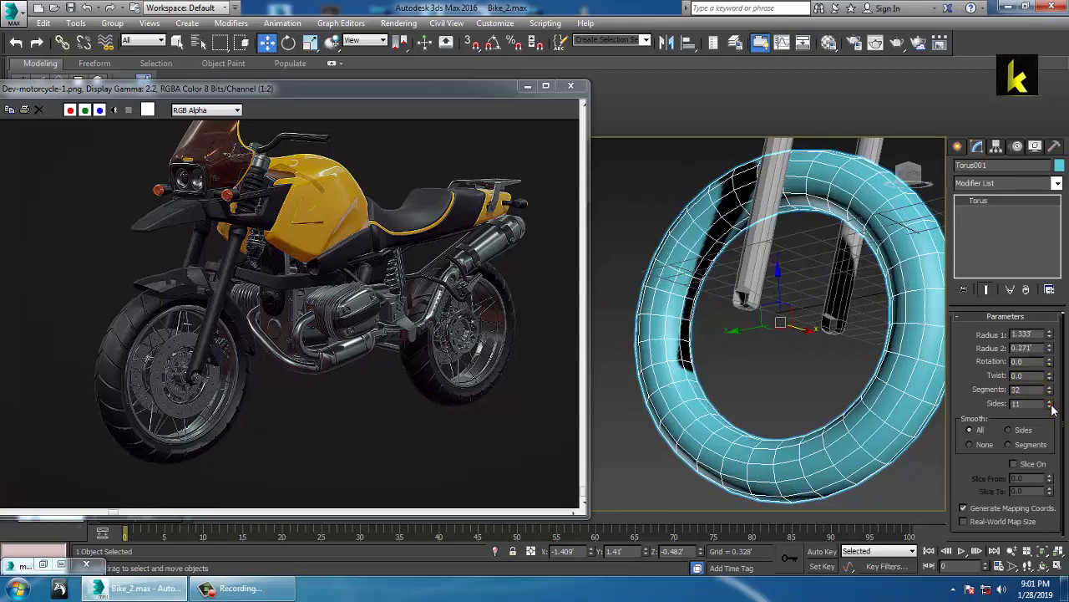
{"action": "middle_click_drag", "start_coordinate": [766, 322], "coordinate": [912, 350], "text": "alt"}
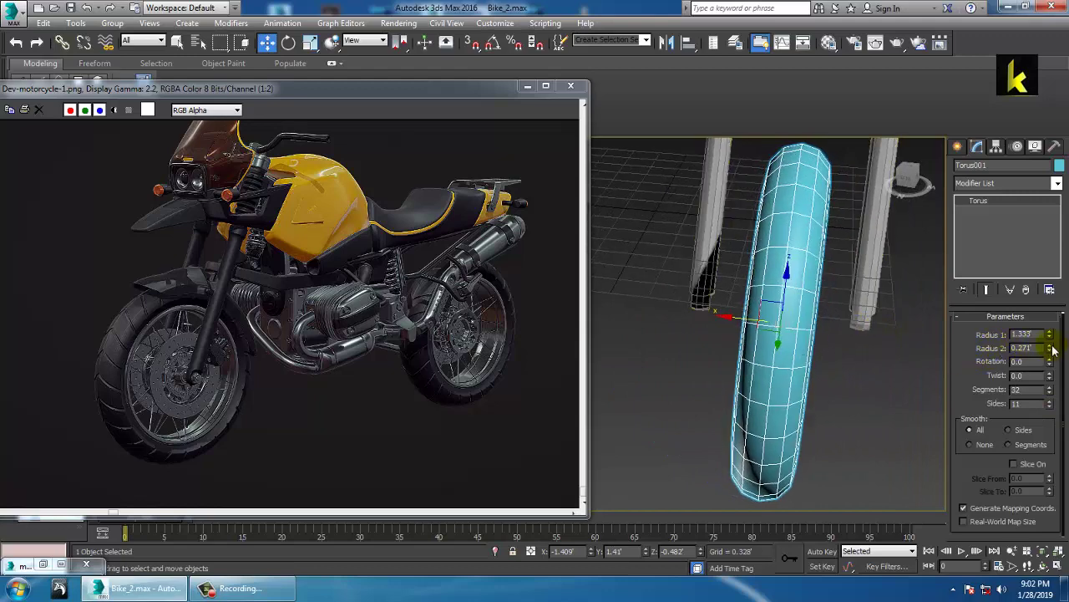
{"action": "left_click_drag", "start_coordinate": [1051, 347], "coordinate": [1050, 349]}
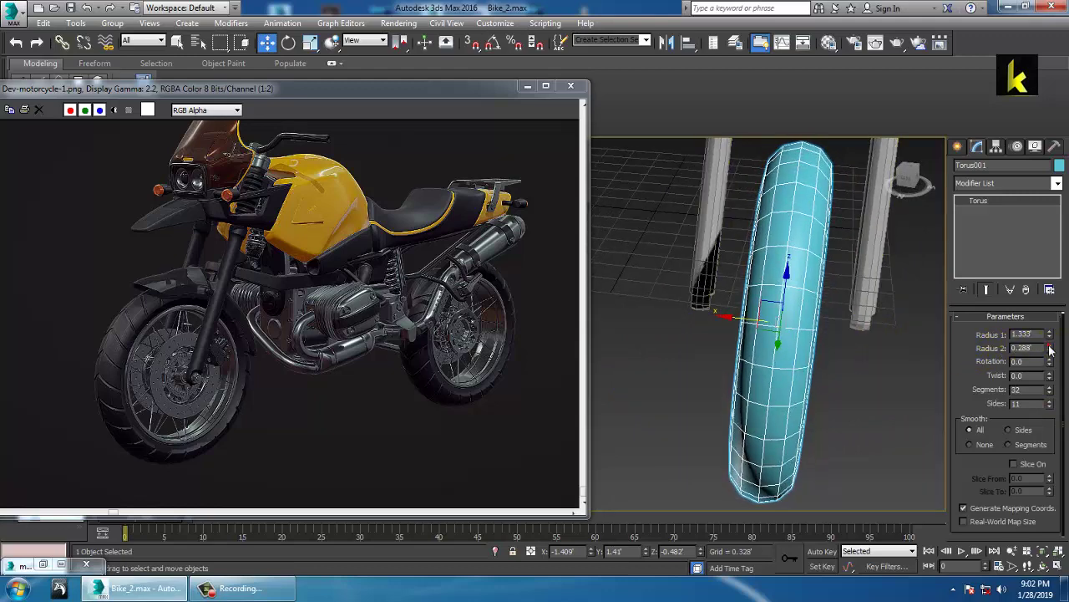
Examine the tyre's size and position around the fork legs in the side and perspective views against the reference image
{"action": "middle_click_drag", "start_coordinate": [852, 336], "coordinate": [708, 302], "text": "alt"}
{"action": "scroll", "coordinate": [716, 310], "scroll_direction": "down", "scroll_amount": 5}
{"action": "key", "text": "alt+w"}
{"action": "middle_click", "coordinate": [743, 310]}
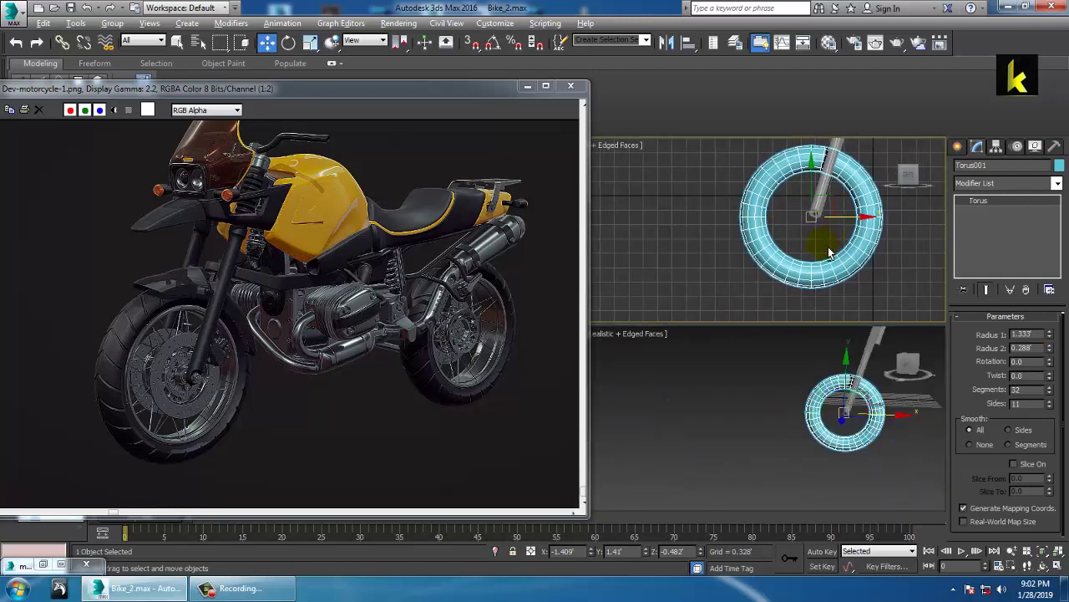
{"action": "key", "text": "alt+w"}
{"action": "scroll", "coordinate": [815, 305], "scroll_direction": "down", "scroll_amount": 3}
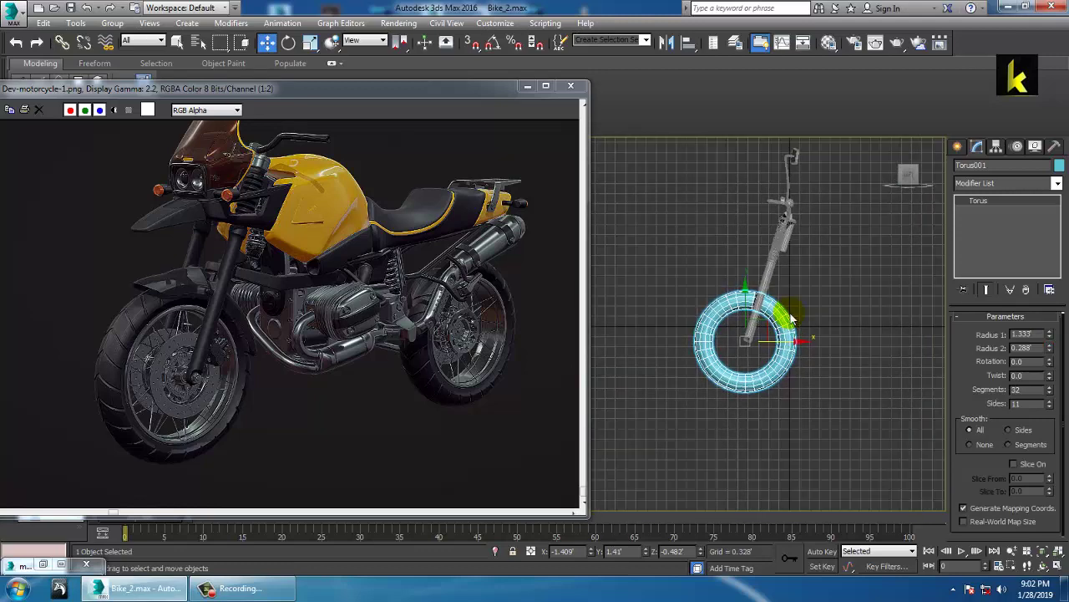
{"action": "scroll", "coordinate": [791, 318], "scroll_direction": "up", "scroll_amount": 6}
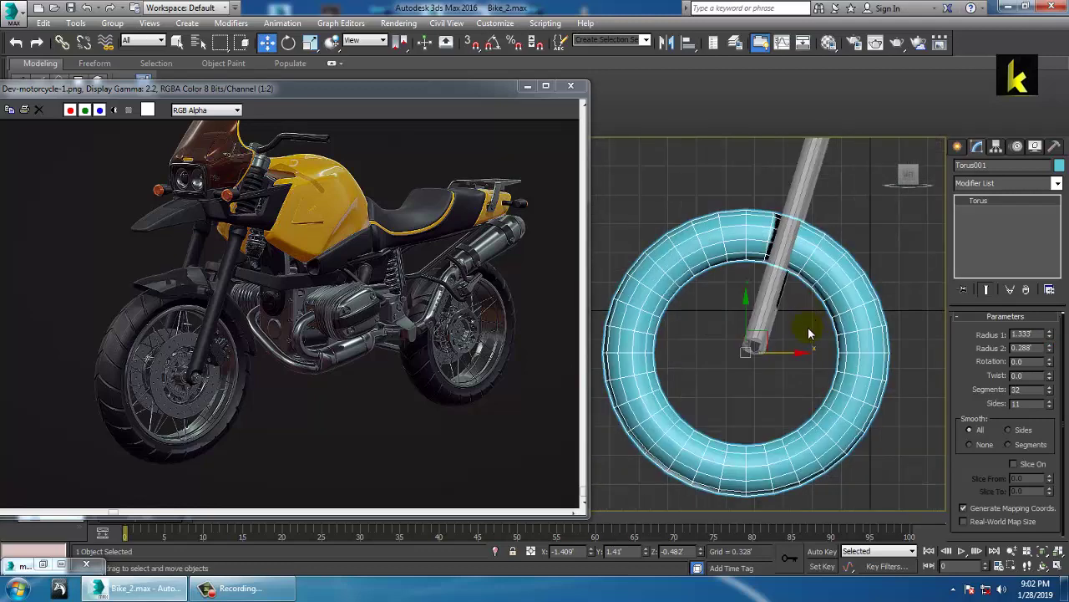
{"action": "key", "text": "alt+w"}
{"action": "middle_click", "coordinate": [824, 388]}
{"action": "key", "text": "alt+w"}
{"action": "mouse_move", "coordinate": [788, 357]}
{"action": "middle_mouse_down", "text": "alt"}
{"action": "mouse_move", "coordinate": [822, 372]}
{"action": "mouse_move", "coordinate": [800, 347]}
{"action": "middle_mouse_up", "text": "alt"}
{"action": "scroll", "coordinate": [815, 347], "scroll_direction": "up", "scroll_amount": 4}
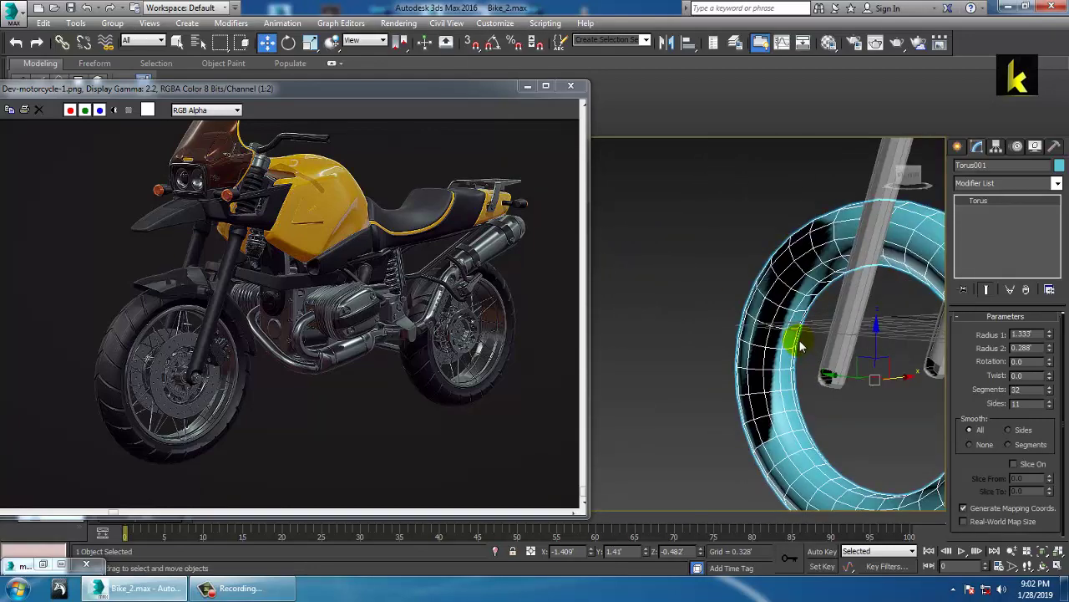
{"action": "middle_click_drag", "start_coordinate": [823, 288], "coordinate": [784, 265], "text": "alt"}
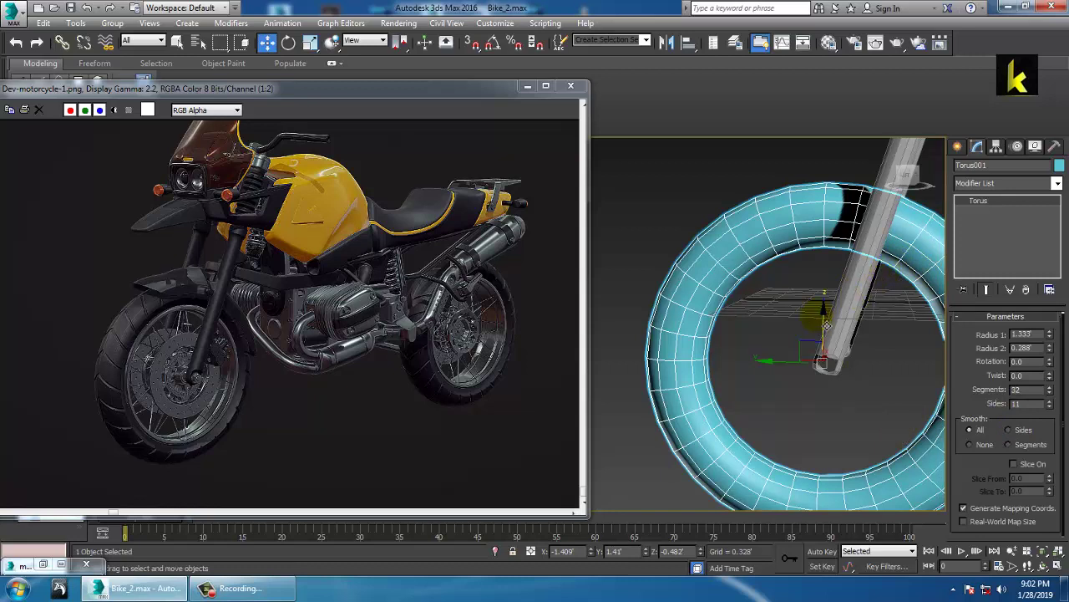
Convert the tyre torus to an Editable Poly
{"action": "right_click", "coordinate": [769, 238]}
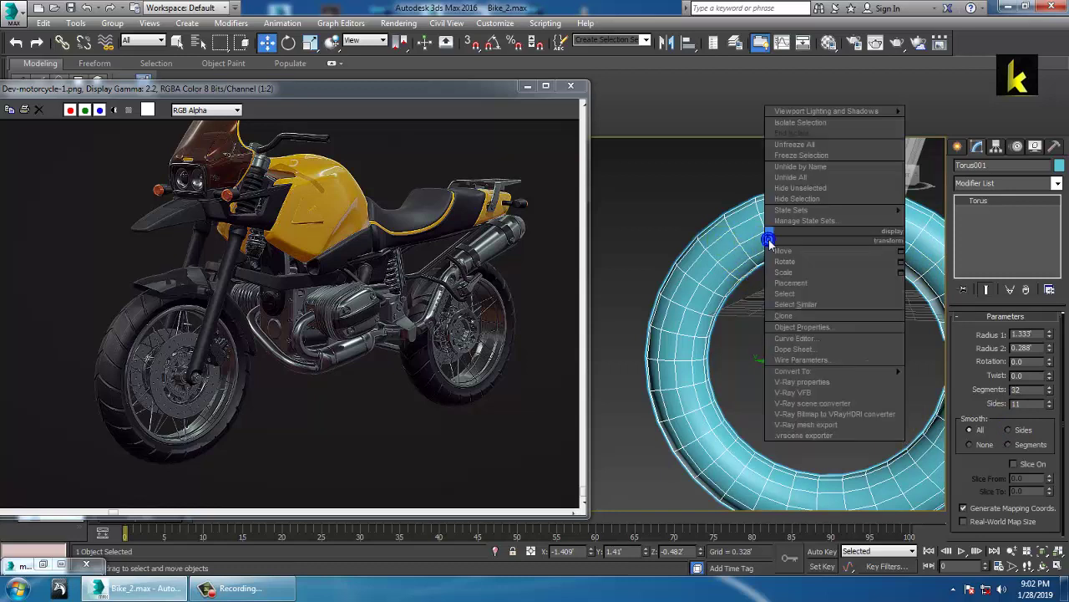
{"action": "mouse_move", "coordinate": [846, 371]}
{"action": "left_click", "coordinate": [980, 382]}
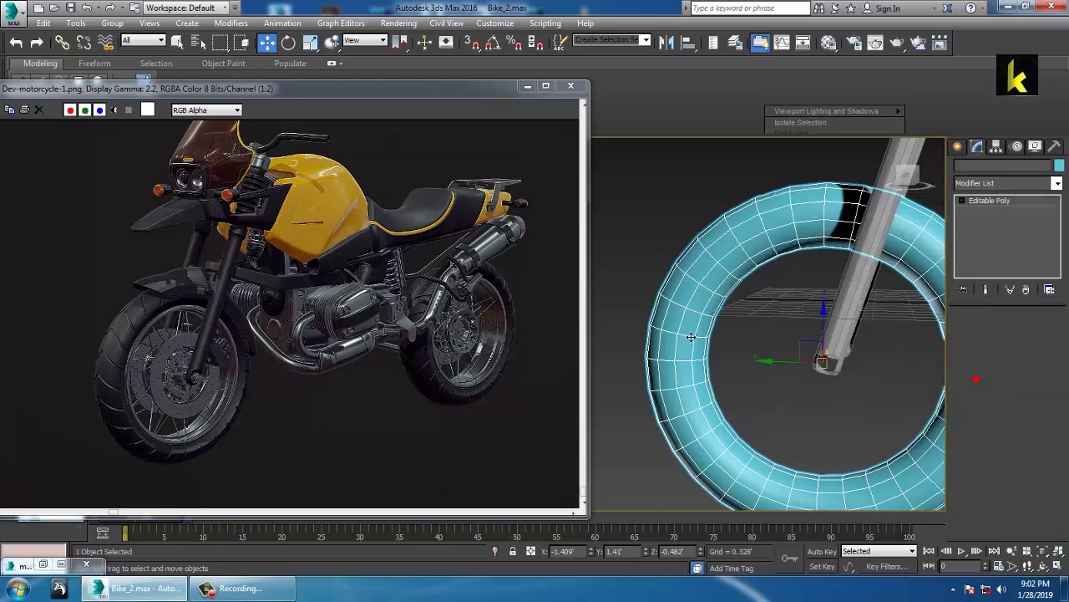
{"action": "middle_click_drag", "start_coordinate": [694, 339], "coordinate": [752, 346], "text": "alt"}
{"action": "scroll", "coordinate": [752, 346], "scroll_direction": "up", "scroll_amount": 8}
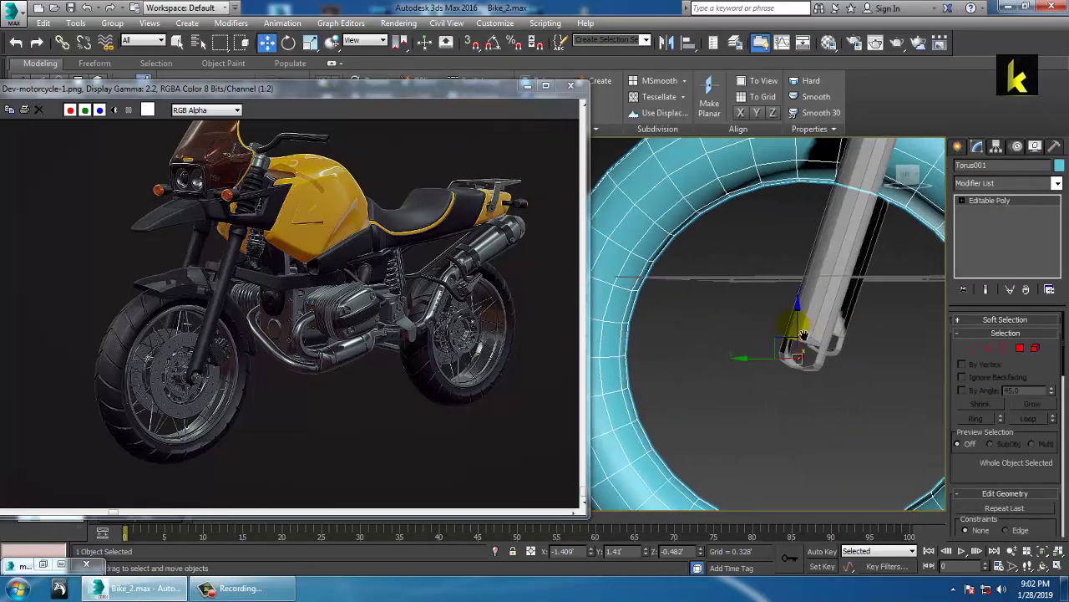
Select three neighbouring edges on the tyre's inner side, expand them to full edge rings, and convert the selection to polygons
{"action": "key", "text": "2"}
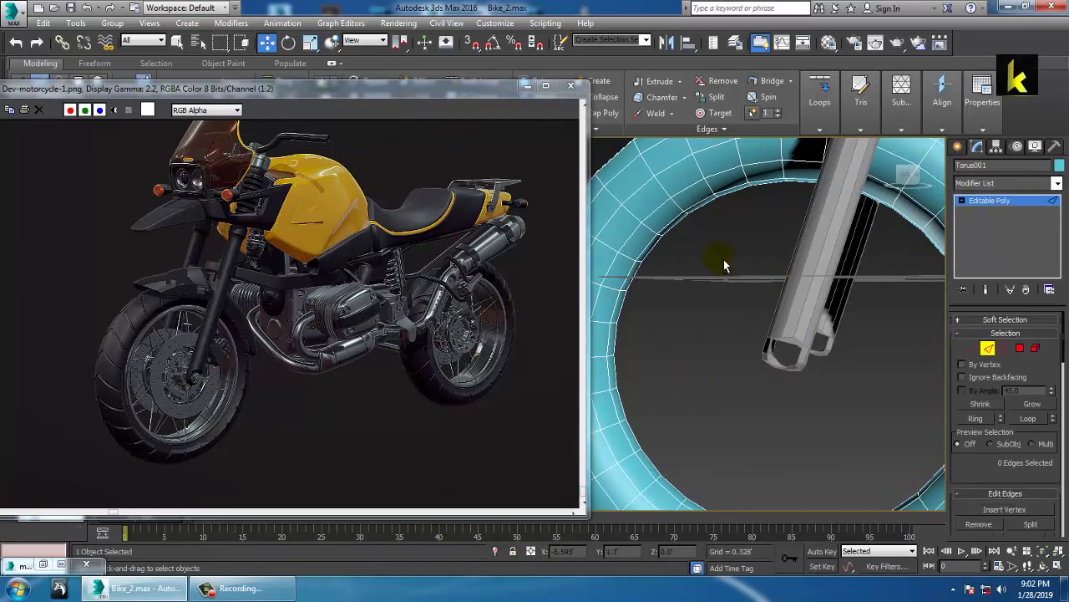
{"action": "middle_click_drag", "start_coordinate": [716, 262], "coordinate": [858, 317], "text": "alt"}
{"action": "left_click", "coordinate": [674, 249]}
{"action": "left_click", "coordinate": [717, 252], "text": "ctrl"}
{"action": "left_click_drag", "start_coordinate": [1026, 376], "coordinate": [1026, 342]}
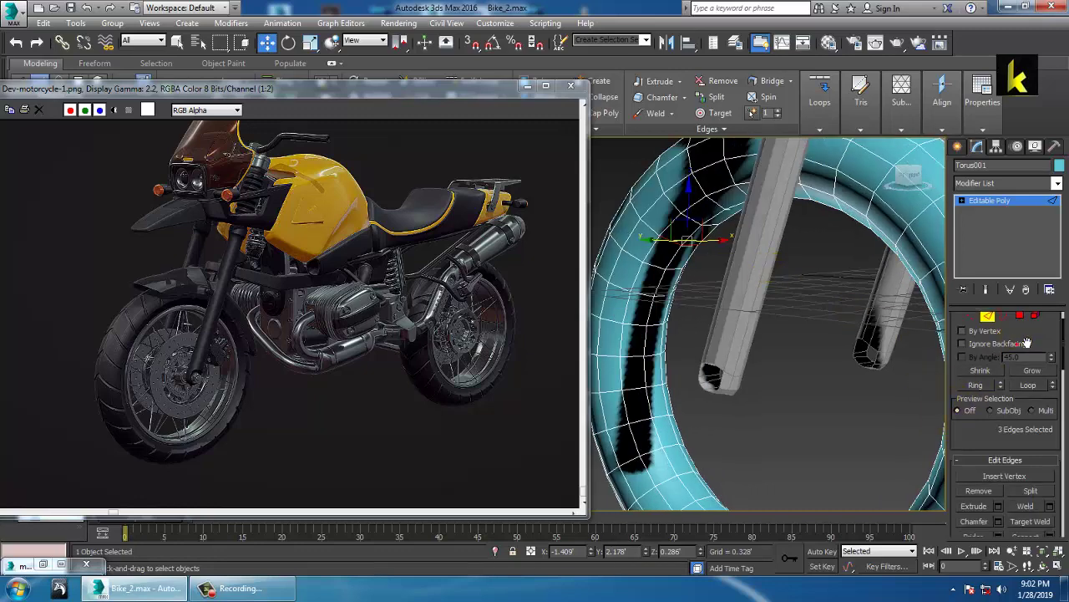
{"action": "left_click", "coordinate": [982, 386]}
{"action": "middle_click_drag", "start_coordinate": [794, 307], "coordinate": [846, 311], "text": "alt"}
{"action": "left_click", "coordinate": [1020, 316], "text": "ctrl"}
Scale the selected inner polygon band up slightly in the side view, pushing it outward into the tyre
{"action": "key", "text": "alt+w"}
{"action": "middle_click", "coordinate": [773, 210]}
{"action": "key", "text": "alt+w"}
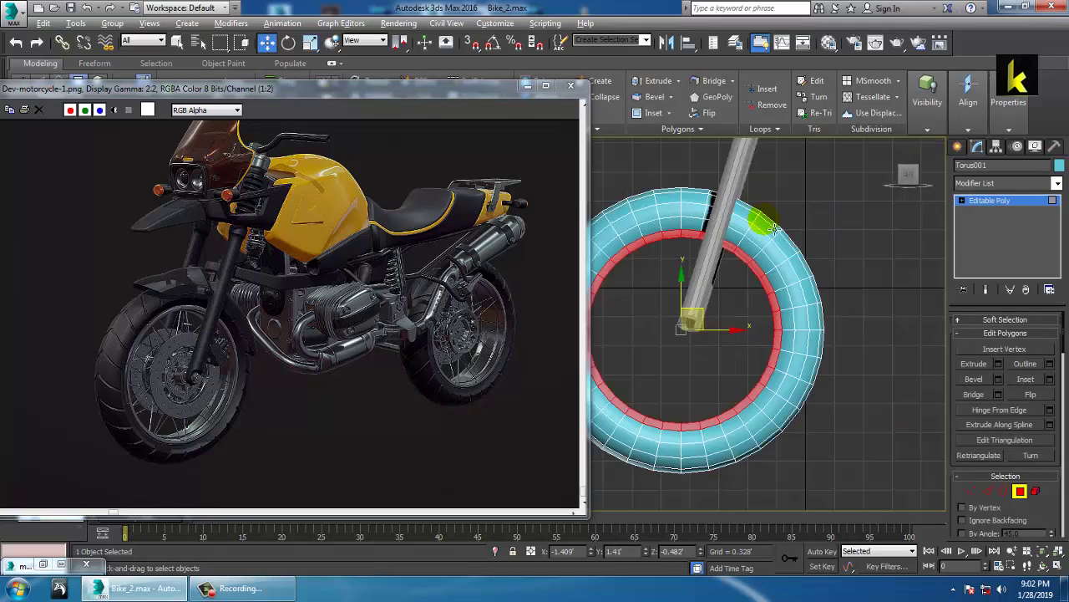
{"action": "middle_click_drag", "start_coordinate": [764, 229], "coordinate": [828, 194]}
{"action": "key", "text": "r"}
{"action": "left_click_drag", "start_coordinate": [755, 298], "coordinate": [766, 290]}
Adjust the selected inner band's width between the fork legs by scaling it along the tyre's axle direction
{"action": "key", "text": "alt+w"}
{"action": "middle_click", "coordinate": [879, 370]}
{"action": "key", "text": "alt+w"}
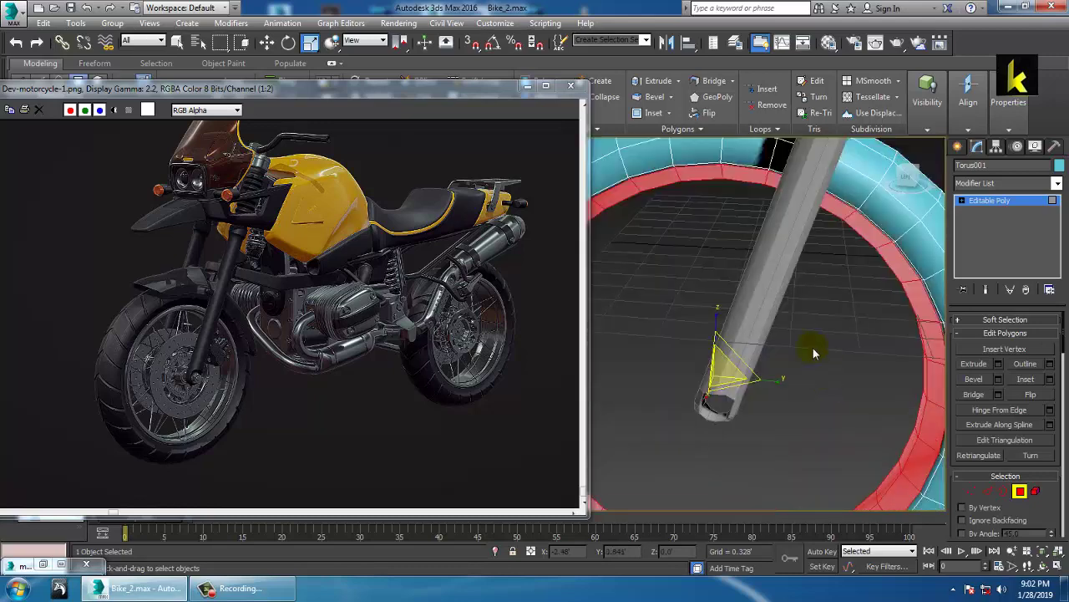
{"action": "middle_click_drag", "start_coordinate": [814, 353], "coordinate": [755, 289], "text": "alt"}
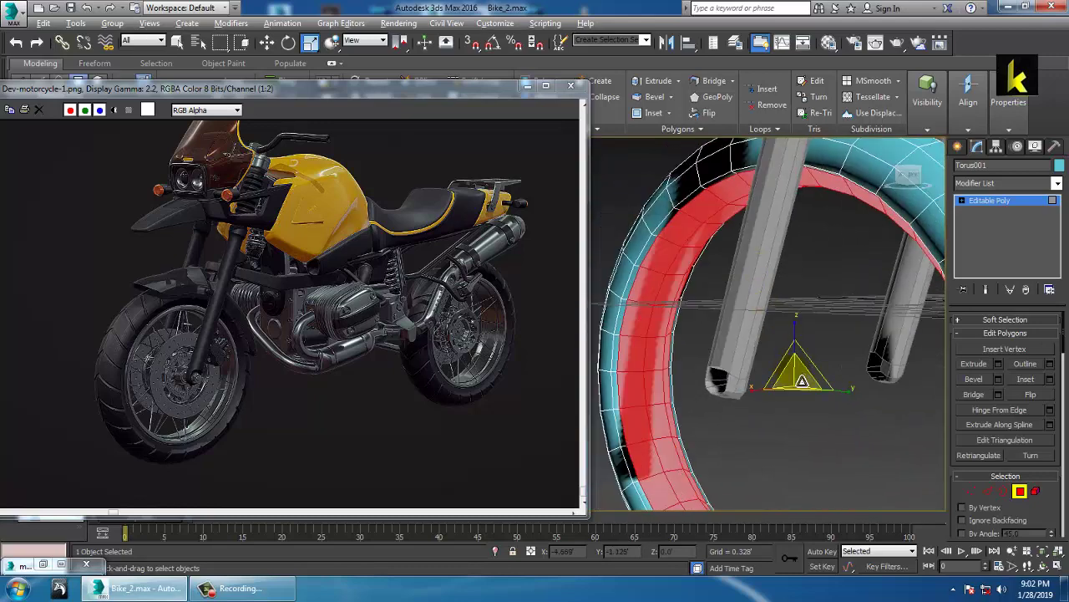
{"action": "middle_click_drag", "start_coordinate": [788, 362], "coordinate": [758, 404], "text": "alt"}
{"action": "left_click_drag", "start_coordinate": [750, 404], "coordinate": [763, 406]}
{"action": "middle_click_drag", "start_coordinate": [765, 364], "coordinate": [835, 355], "text": "alt"}
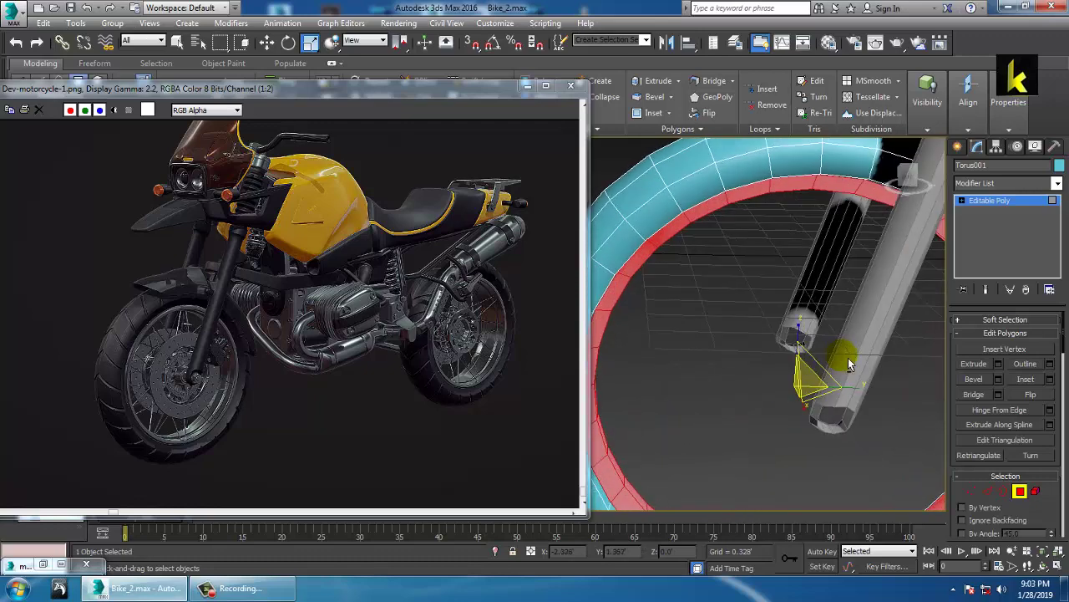
Fine-tune the scale of the selected inner polygon band in the side view
{"action": "key", "text": "alt+w"}
{"action": "middle_click_drag", "start_coordinate": [829, 245], "coordinate": [782, 250]}
{"action": "key", "text": "alt+w"}
{"action": "middle_click_drag", "start_coordinate": [673, 279], "coordinate": [792, 310]}
{"action": "left_click_drag", "start_coordinate": [786, 337], "coordinate": [787, 337]}
{"action": "middle_click_drag", "start_coordinate": [847, 448], "coordinate": [808, 433]}
{"action": "key", "text": "alt+w"}
{"action": "key", "text": "alt+w"}
{"action": "key", "text": "alt+w"}
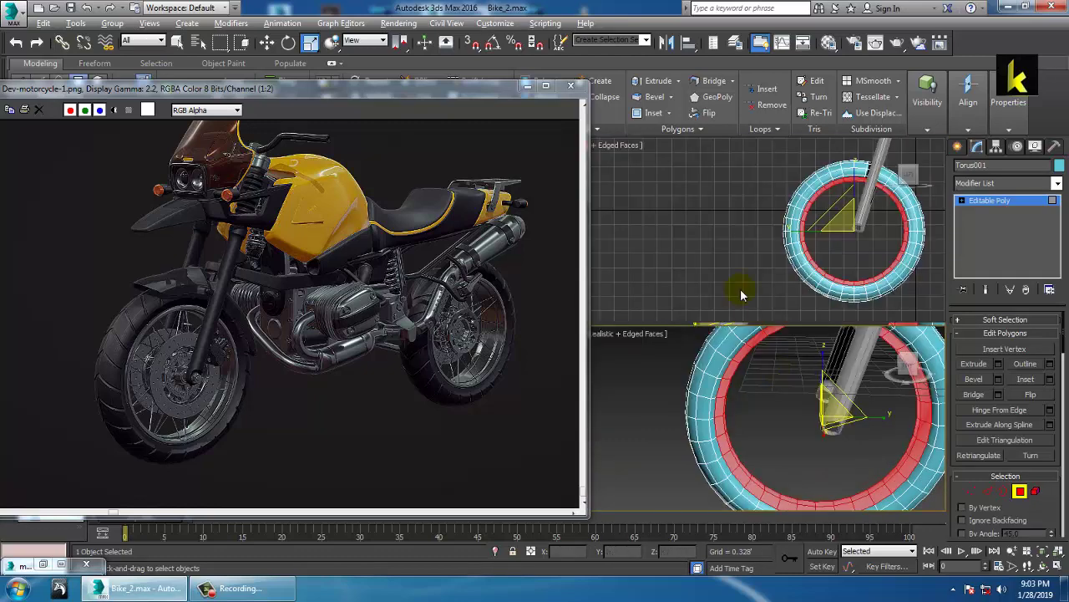
Extrude the selected inner polygon band by Local Normal with a height of about 0.07'
{"action": "key", "text": "alt+w"}
{"action": "mouse_move", "coordinate": [782, 252]}
{"action": "middle_mouse_down"}
{"action": "mouse_move", "coordinate": [759, 265]}
{"action": "mouse_move", "coordinate": [763, 251]}
{"action": "middle_mouse_up"}
{"action": "key", "text": "w"}
{"action": "left_click", "coordinate": [999, 365]}
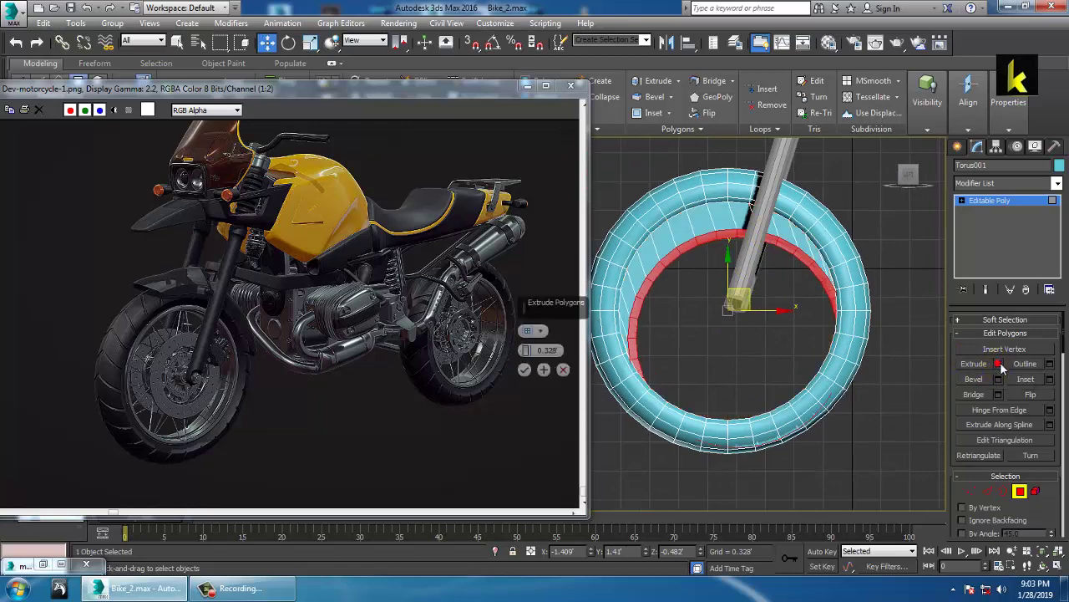
{"action": "left_click", "coordinate": [533, 331]}
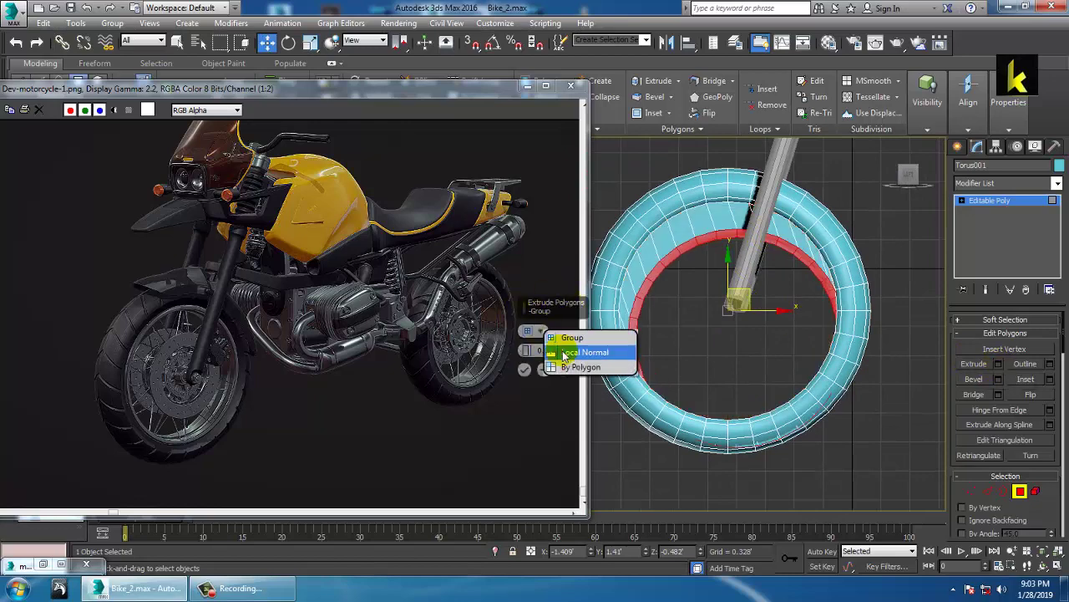
{"action": "left_click", "coordinate": [561, 351]}
{"action": "left_click_drag", "start_coordinate": [528, 358], "coordinate": [547, 384]}
{"action": "key", "text": "alt+w"}
{"action": "middle_click", "coordinate": [837, 478]}
{"action": "key", "text": "alt+w"}
{"action": "middle_click_drag", "start_coordinate": [835, 474], "coordinate": [819, 372], "text": "alt"}
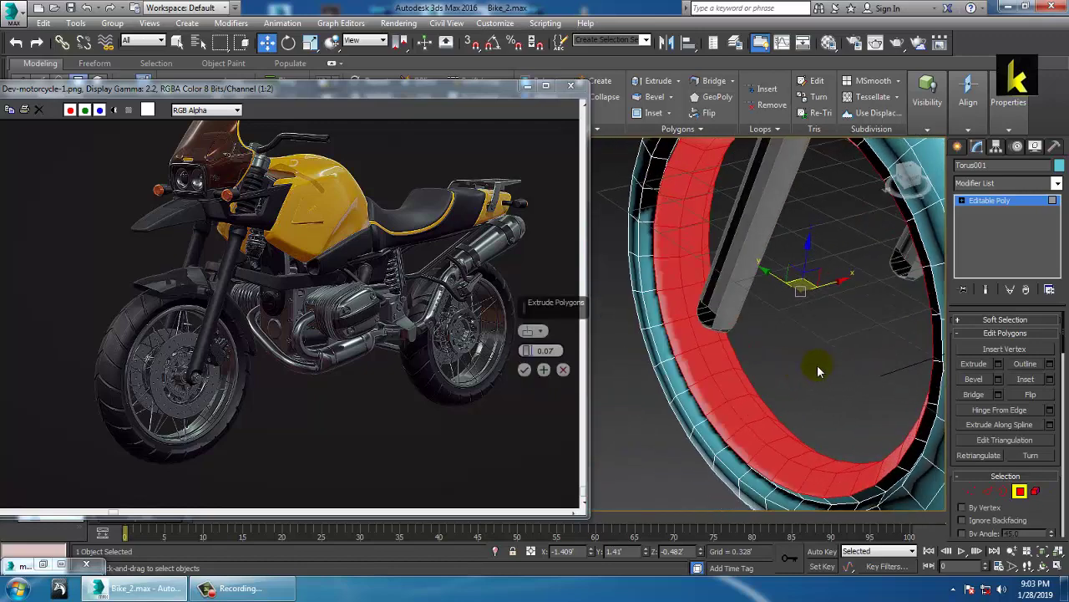
{"action": "left_click", "coordinate": [523, 369]}
Scale the extruded inner polygons across the tyre's width
{"action": "key", "text": "r"}
{"action": "left_click_drag", "start_coordinate": [749, 316], "coordinate": [777, 319]}
{"action": "middle_click_drag", "start_coordinate": [778, 319], "coordinate": [800, 356], "text": "alt"}
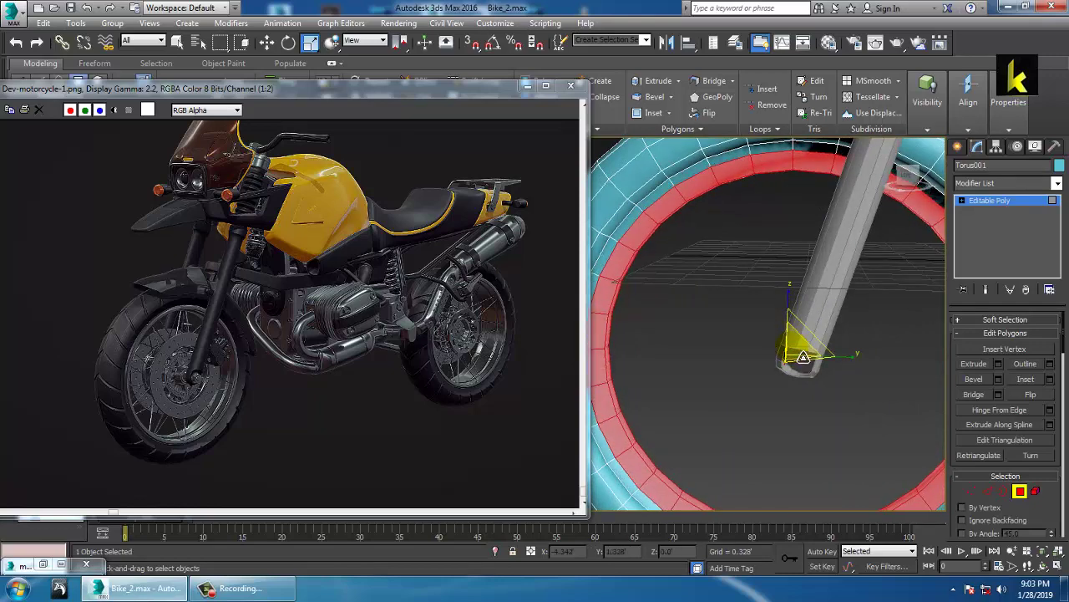
Try a second Local Normal extrusion of 0.07' on the inner polygon band in the side view
{"action": "key", "text": "alt+w"}
{"action": "middle_click_drag", "start_coordinate": [794, 223], "coordinate": [770, 220]}
{"action": "key", "text": "alt+w"}
{"action": "middle_click_drag", "start_coordinate": [706, 272], "coordinate": [788, 276]}
{"action": "scroll", "coordinate": [787, 278], "scroll_direction": "up", "scroll_amount": 2}
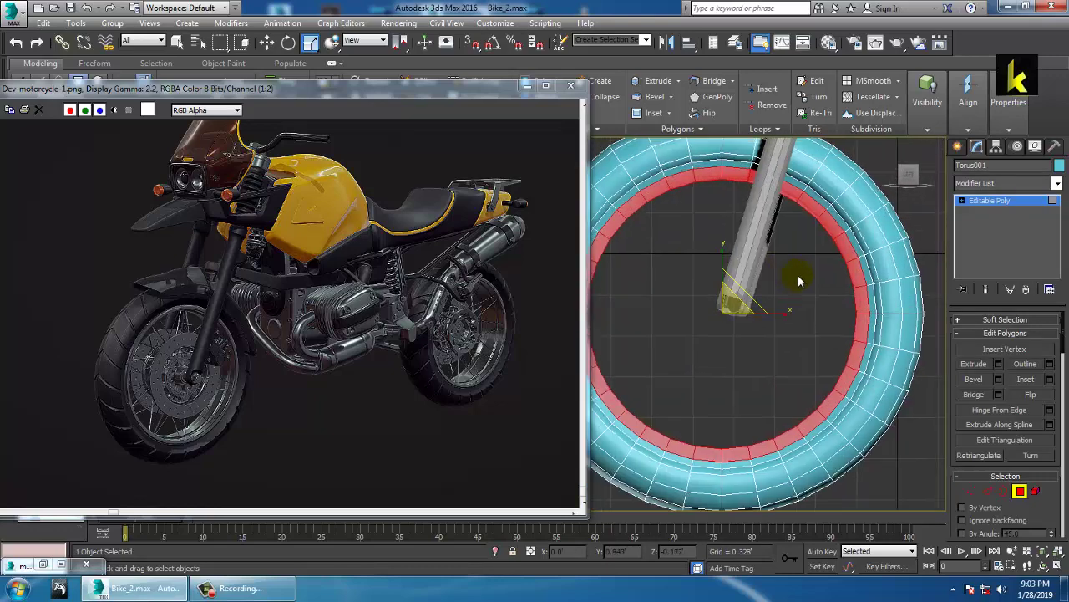
{"action": "left_click", "coordinate": [999, 365]}
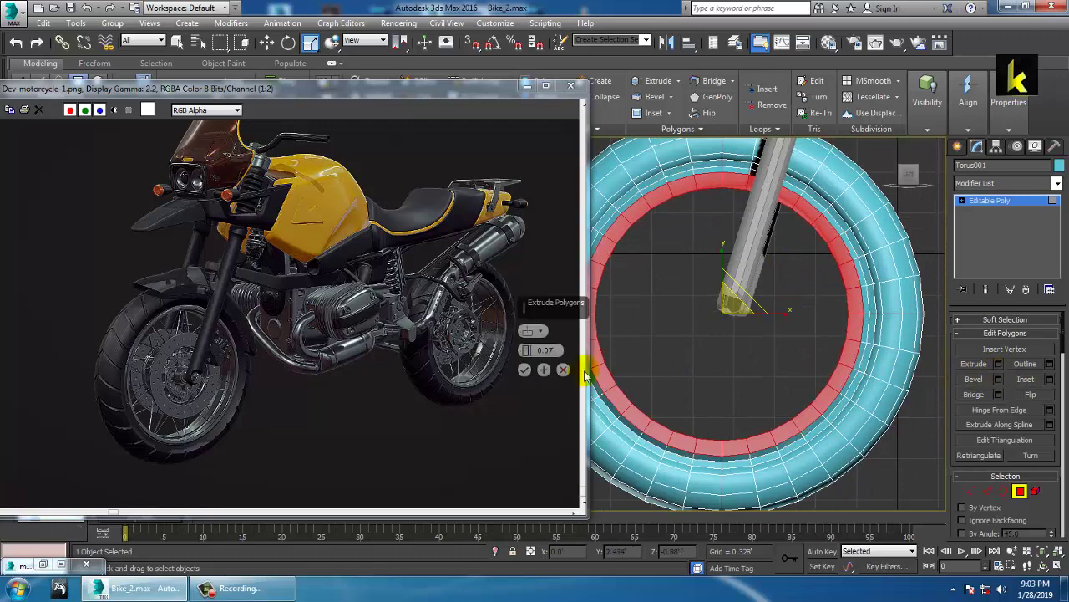
{"action": "left_click", "coordinate": [525, 370]}
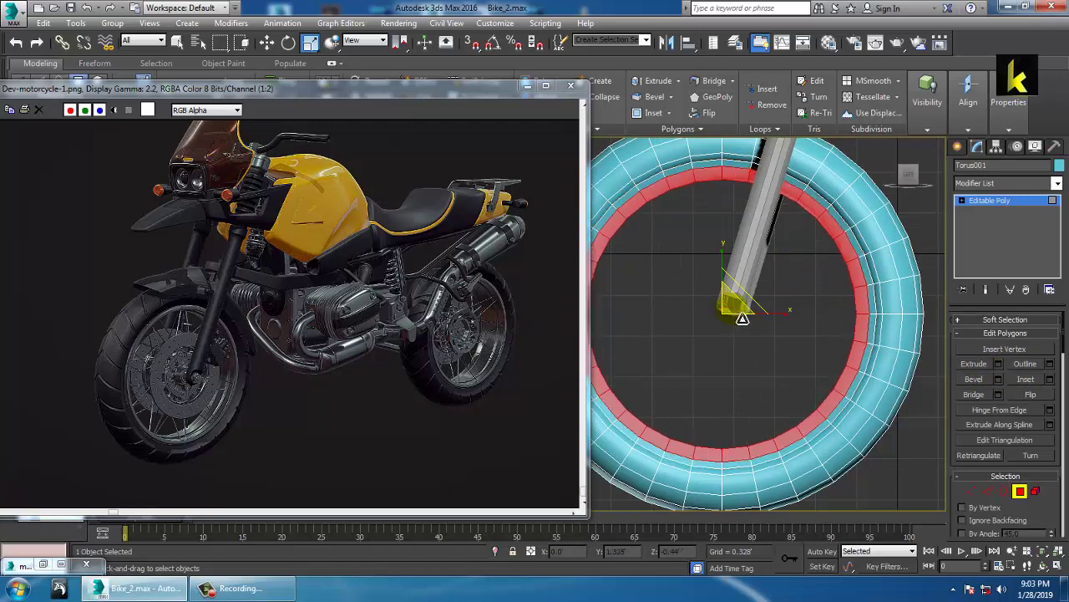
Examine the tyre and its extruded inner band from the front, from the side, and in perspective between the fork legs
{"action": "key", "text": "w"}
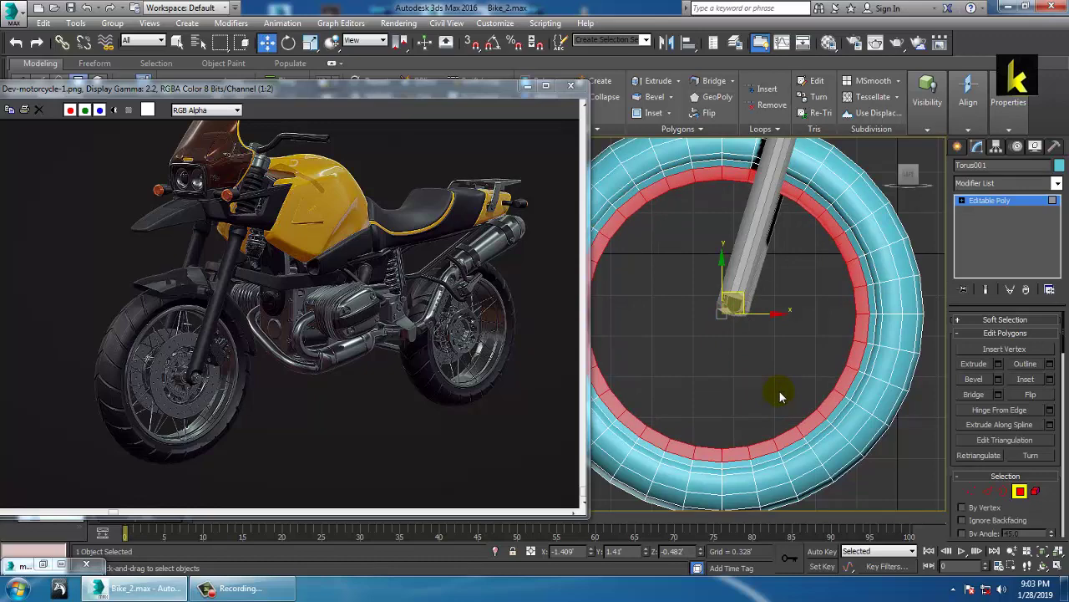
{"action": "middle_click_drag", "start_coordinate": [780, 396], "coordinate": [715, 348], "text": "alt"}
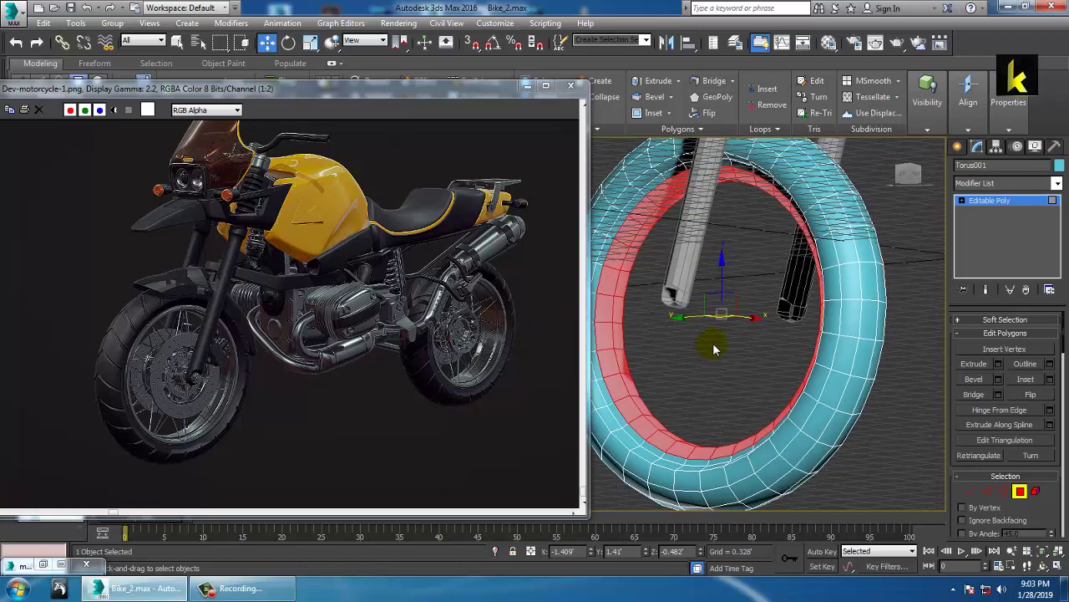
{"action": "key", "text": "f"}
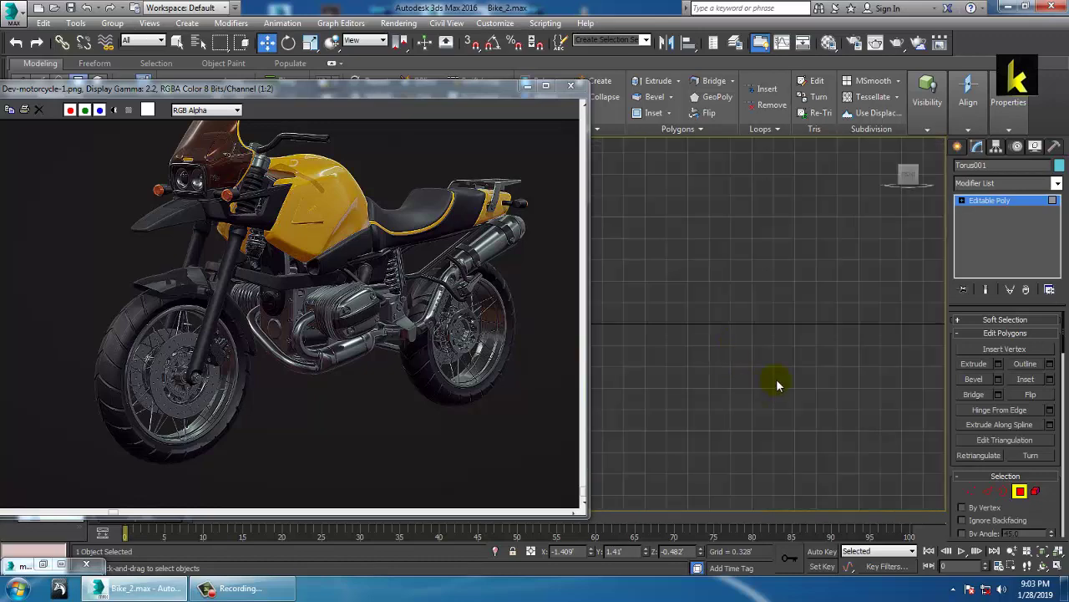
{"action": "key", "text": "z"}
{"action": "middle_click_drag", "start_coordinate": [773, 382], "coordinate": [851, 422]}
{"action": "key", "text": "alt+w"}
{"action": "middle_click_drag", "start_coordinate": [823, 224], "coordinate": [798, 217]}
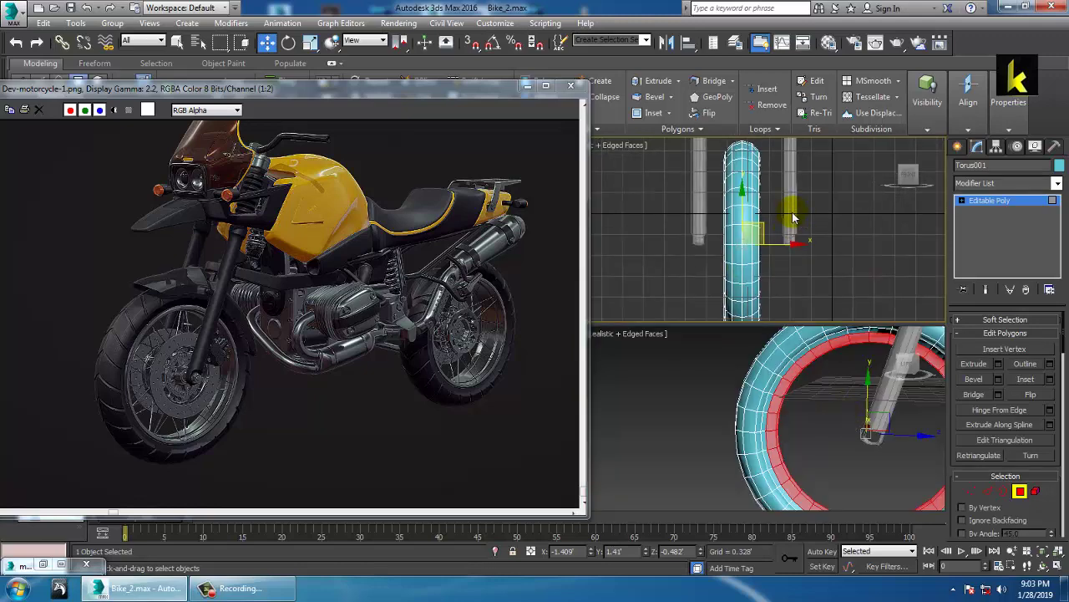
{"action": "key", "text": "l"}
{"action": "middle_click_drag", "start_coordinate": [845, 359], "coordinate": [785, 360]}
{"action": "key", "text": "alt+w"}
{"action": "middle_click_drag", "start_coordinate": [799, 396], "coordinate": [773, 317], "text": "alt"}
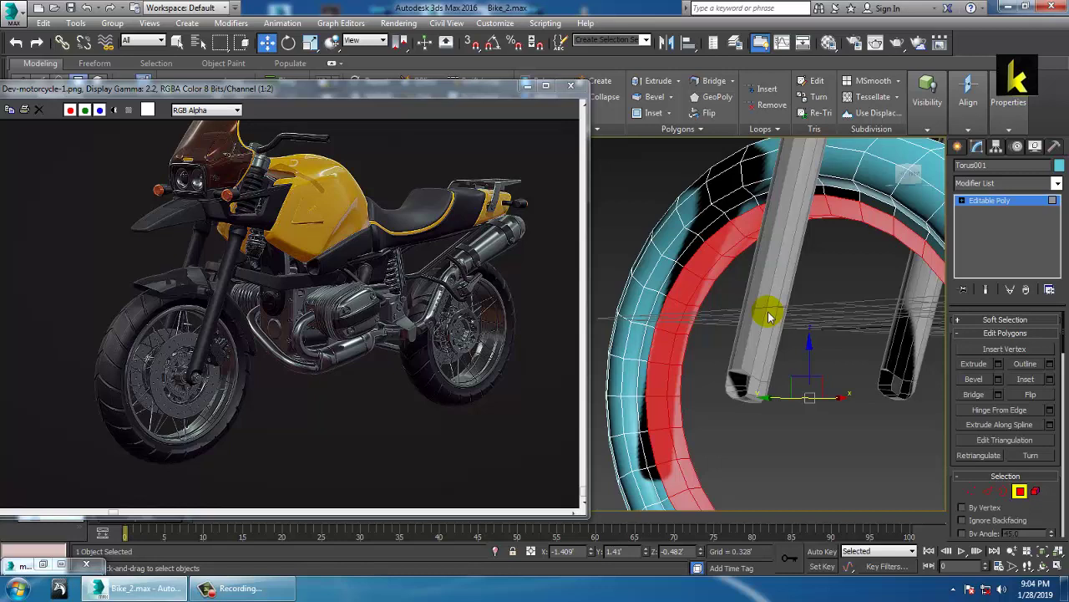
Convert the tyre's inner band polygon selection to vertices and shrink it to the innermost vertices
{"action": "left_click", "coordinate": [972, 492]}
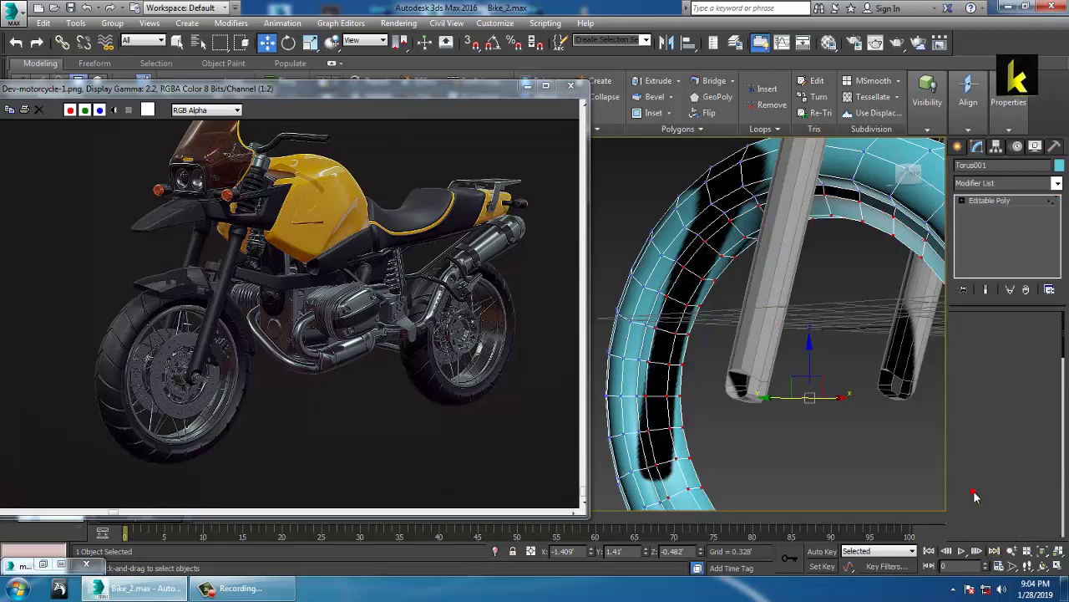
{"action": "key", "text": "alt+w"}
{"action": "scroll", "coordinate": [740, 280], "scroll_direction": "up", "scroll_amount": 4}
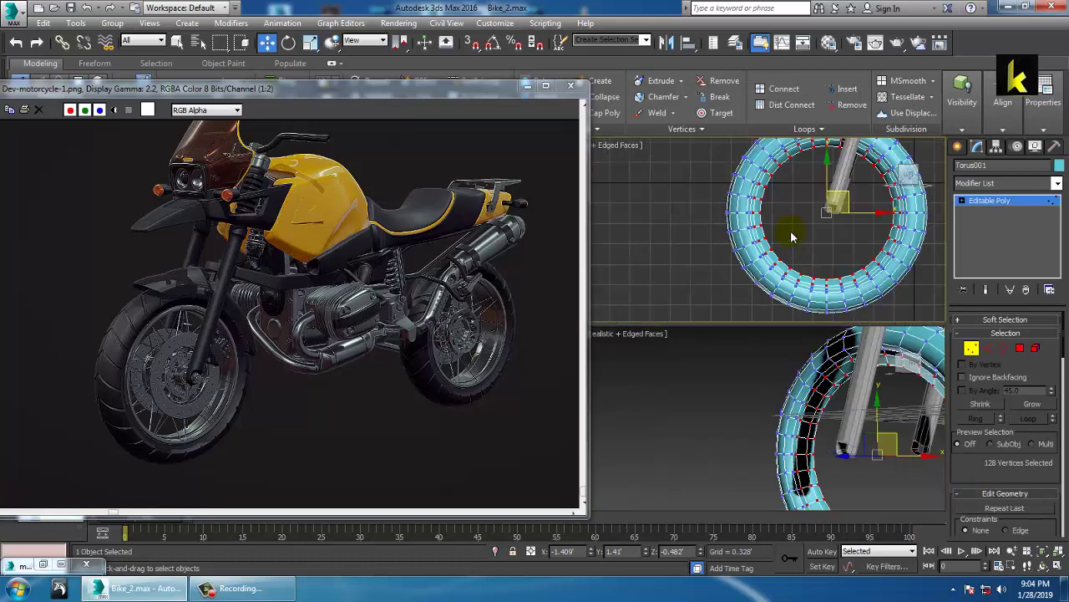
{"action": "key", "text": "alt+w"}
{"action": "scroll", "coordinate": [819, 312], "scroll_direction": "up", "scroll_amount": 2}
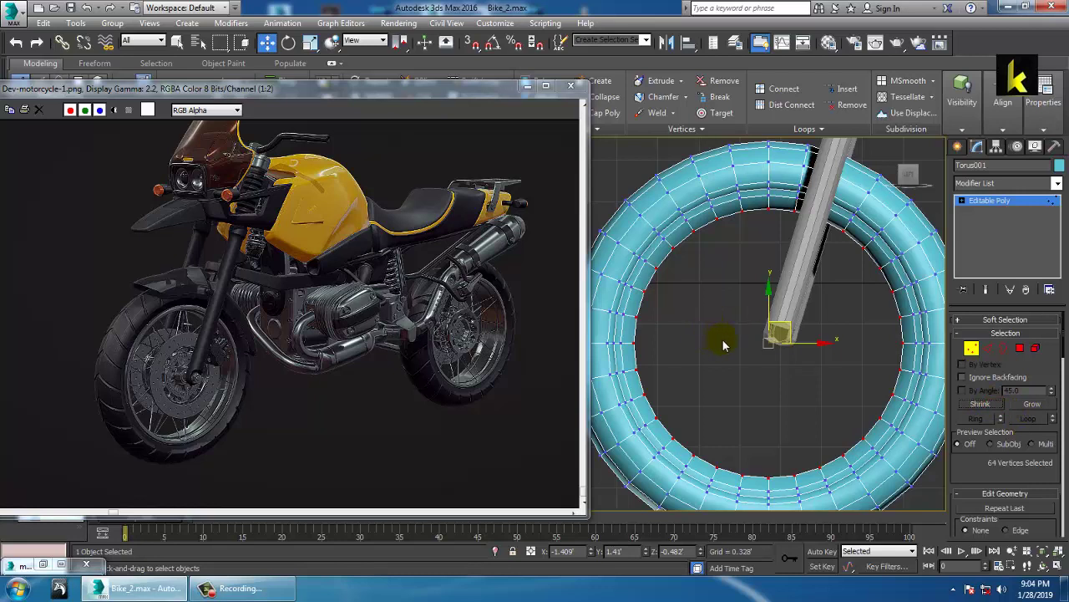
Scale the selected innermost tyre vertices slightly and uniformly in the side view
{"action": "key", "text": "r"}
{"action": "left_click_drag", "start_coordinate": [780, 352], "coordinate": [776, 348]}
{"action": "key", "text": "w"}
{"action": "key", "text": "alt+w"}
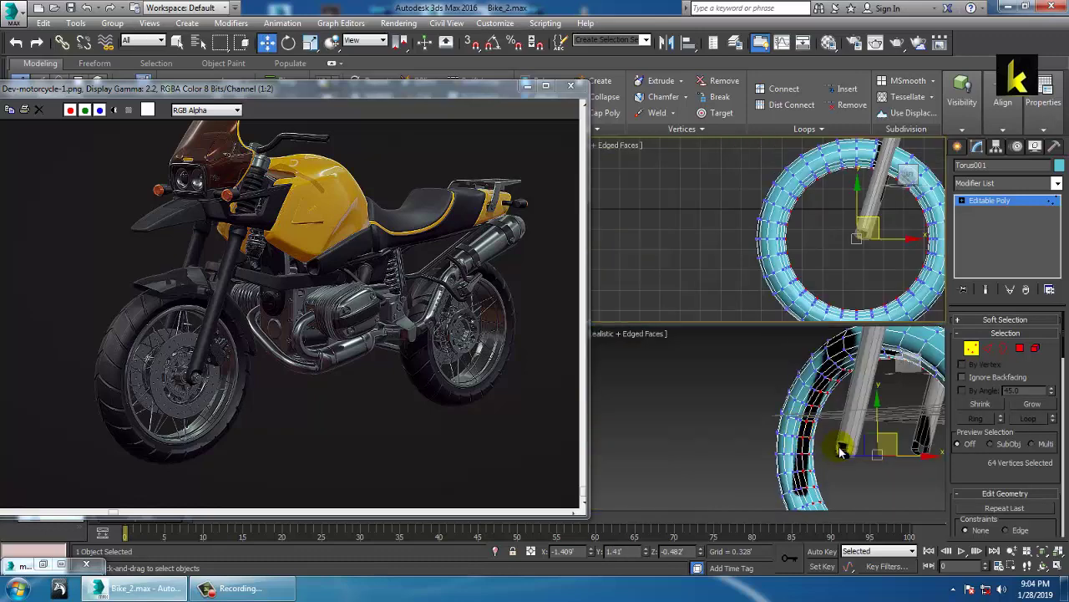
{"action": "middle_click_drag", "start_coordinate": [840, 450], "coordinate": [830, 450], "text": "alt"}
{"action": "key", "text": "alt+w"}
{"action": "middle_click_drag", "start_coordinate": [687, 333], "coordinate": [745, 335], "text": "alt"}
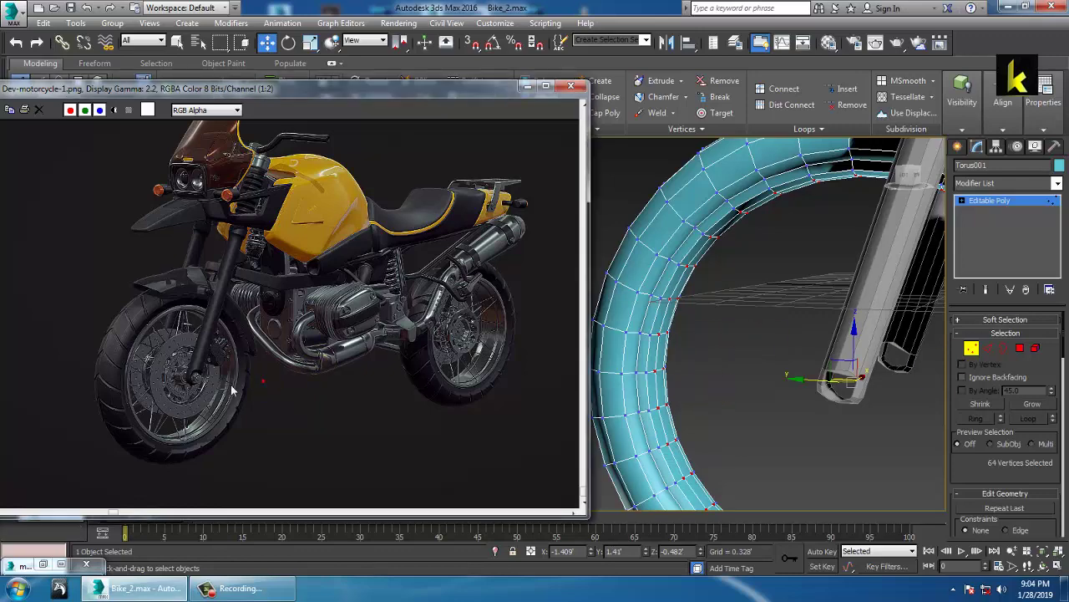
Create a cylinder about 0.546' in radius and 0.054' high at the wheel's centre, following the brake disc in the reference image
{"action": "scroll", "coordinate": [232, 391], "scroll_direction": "up", "scroll_amount": 2}
{"action": "scroll", "coordinate": [237, 317], "scroll_direction": "down", "scroll_amount": 1}
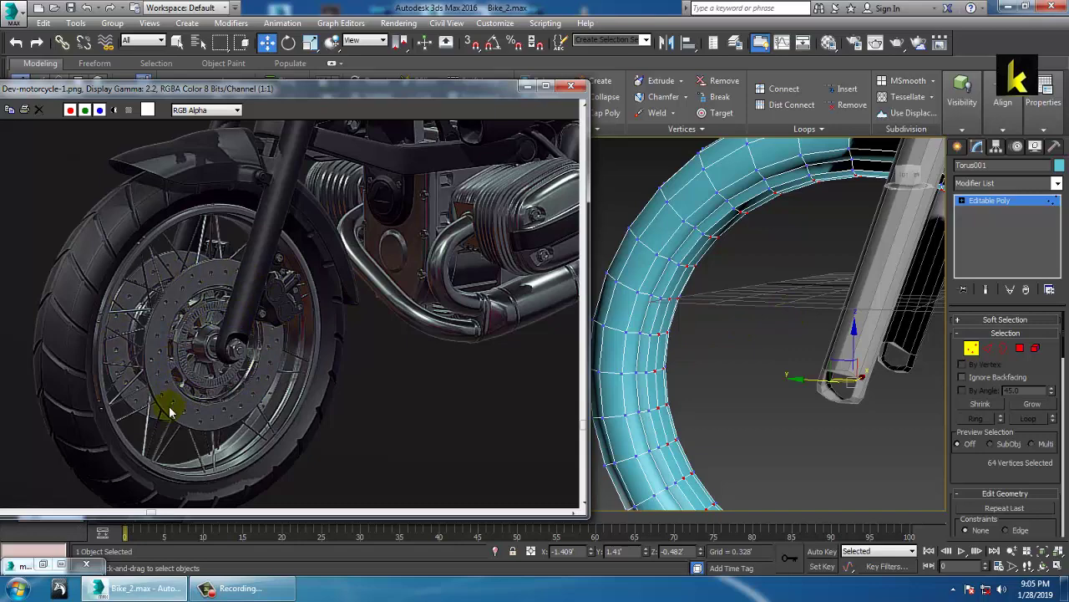
{"action": "middle_click_drag", "start_coordinate": [892, 331], "coordinate": [764, 283]}
{"action": "key", "text": "alt+w"}
{"action": "key", "text": "alt+w"}
{"action": "middle_click_drag", "start_coordinate": [743, 323], "coordinate": [789, 278]}
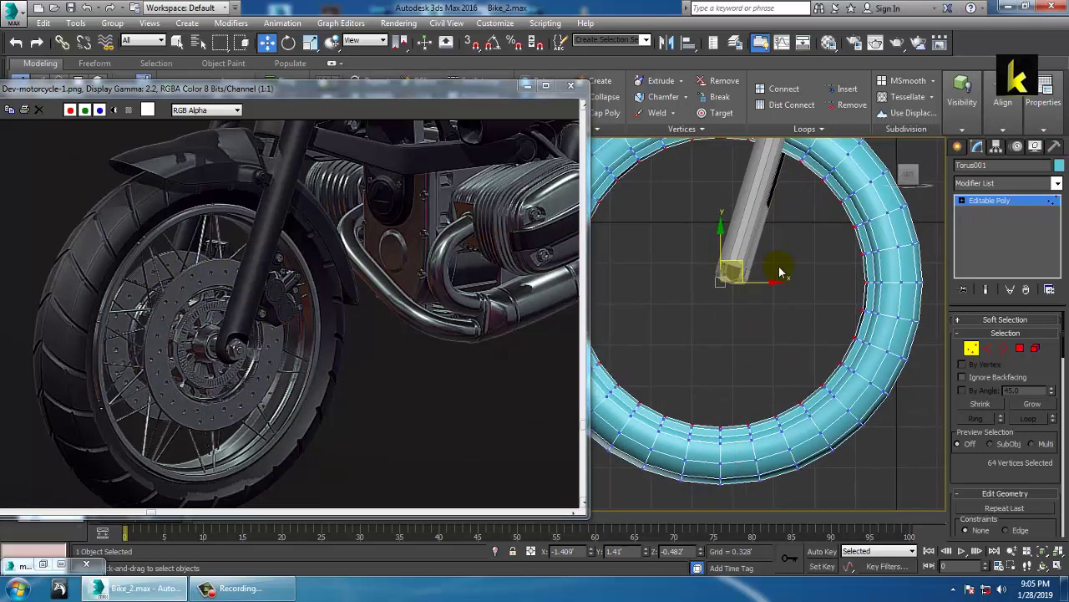
{"action": "left_click", "coordinate": [962, 146]}
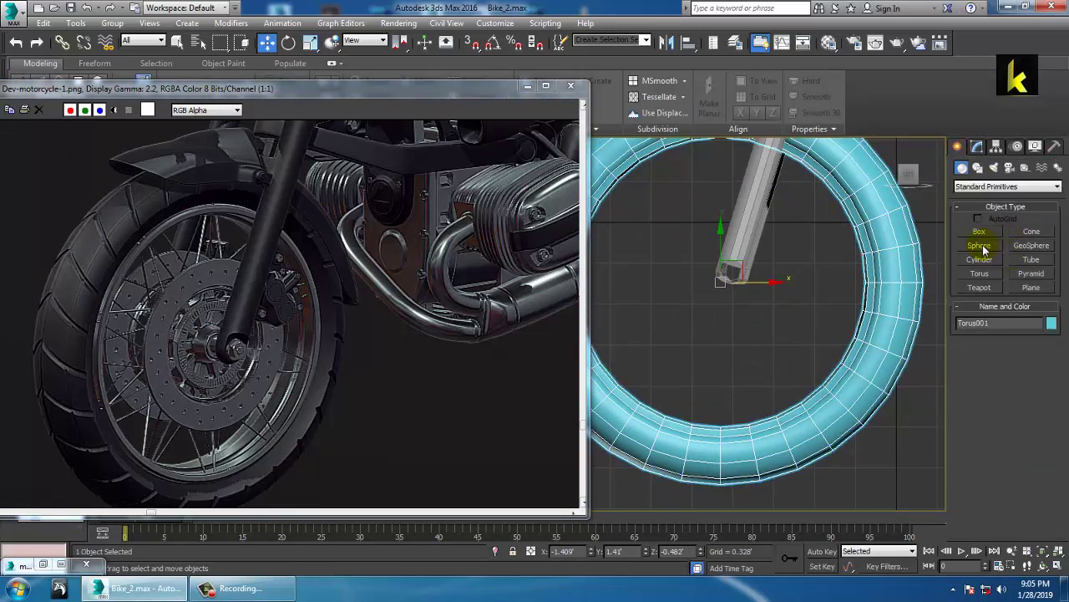
{"action": "left_click", "coordinate": [979, 259]}
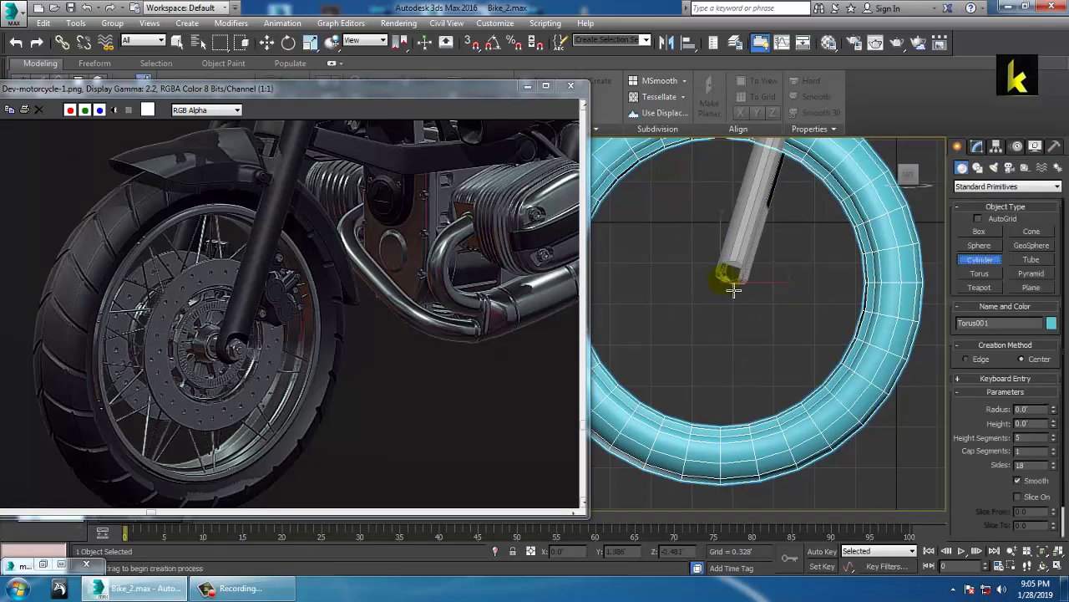
{"action": "left_click_drag", "start_coordinate": [731, 288], "coordinate": [777, 337]}
{"action": "left_click", "coordinate": [777, 332]}
{"action": "key", "text": "w"}
{"action": "key", "text": "alt+w"}
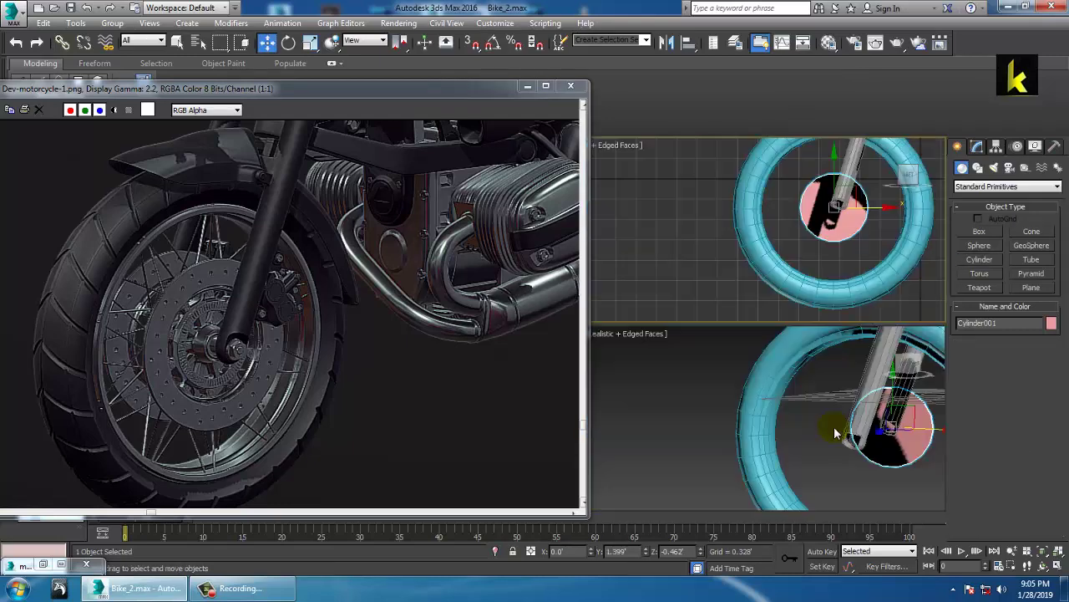
Move the cylinder along the X axis to about X -1.778', between the fork leg and the tyre
{"action": "right_click", "coordinate": [835, 432]}
{"action": "key", "text": "z"}
{"action": "key", "text": "alt+w"}
{"action": "scroll", "coordinate": [763, 382], "scroll_direction": "down", "scroll_amount": 6}
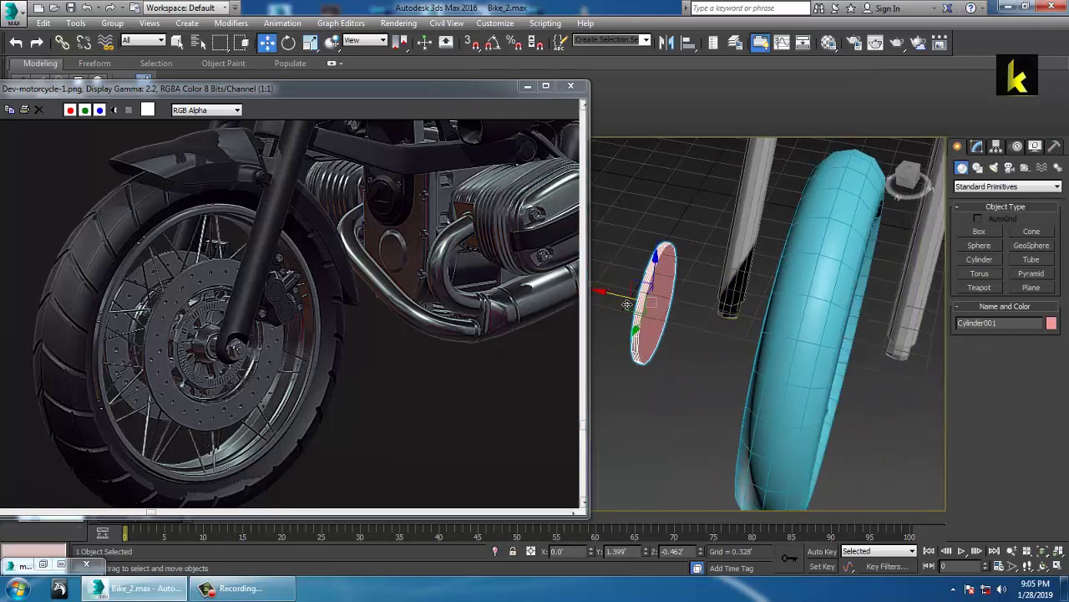
{"action": "left_click_drag", "start_coordinate": [625, 300], "coordinate": [820, 373]}
{"action": "middle_click_drag", "start_coordinate": [820, 374], "coordinate": [763, 308], "text": "alt"}
{"action": "scroll", "coordinate": [801, 314], "scroll_direction": "up", "scroll_amount": 3}
Reduce the disc cylinder's height segments to 1
{"action": "left_click", "coordinate": [978, 150]}
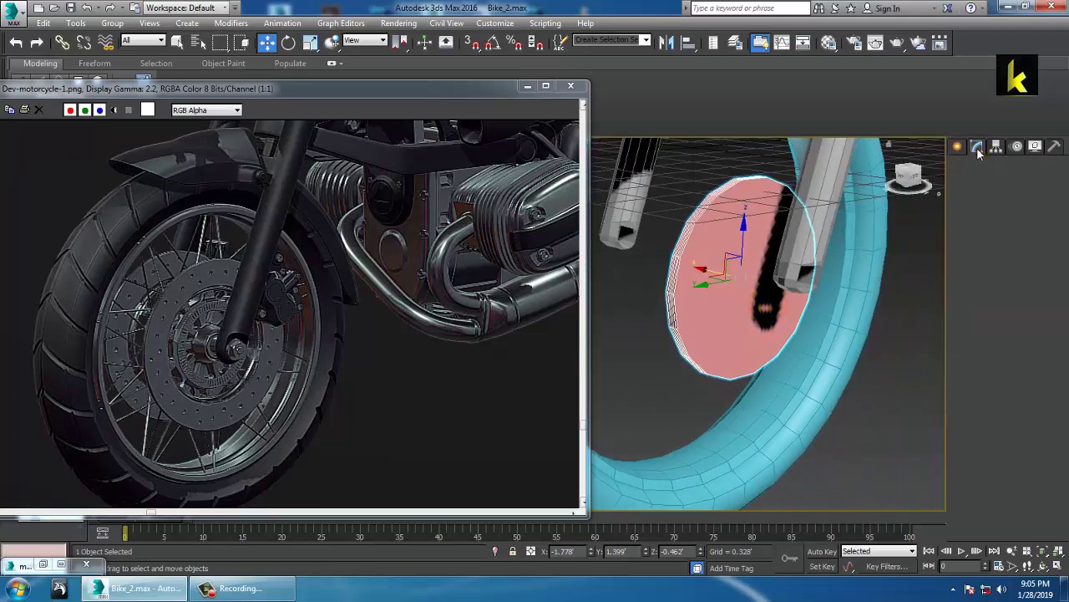
{"action": "middle_click_drag", "start_coordinate": [760, 357], "coordinate": [760, 371]}
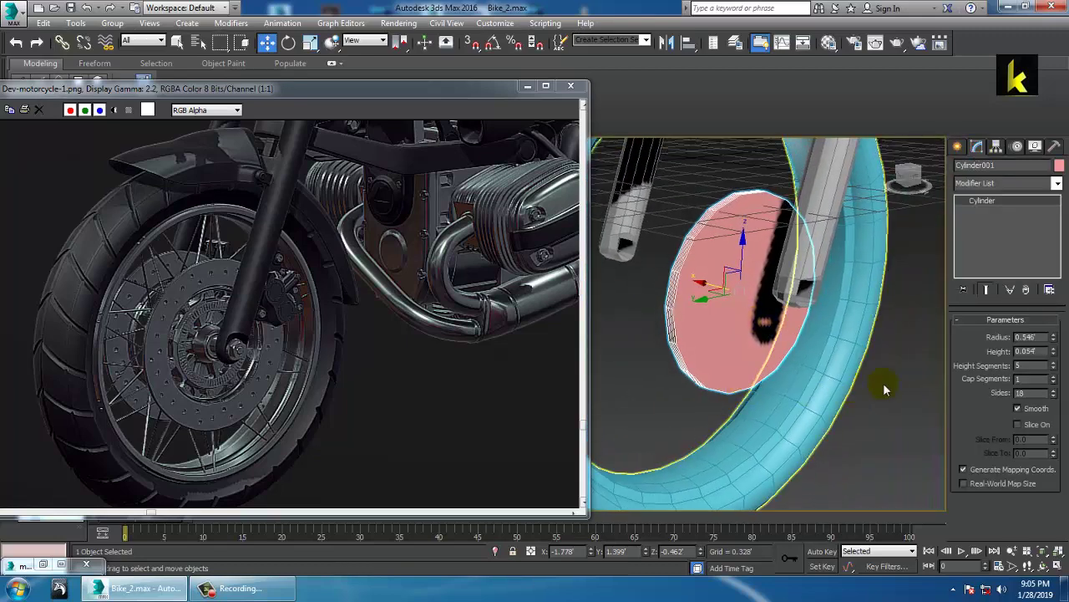
{"action": "left_click", "coordinate": [1053, 368]}
{"action": "left_click", "coordinate": [1053, 368]}
{"action": "left_click", "coordinate": [1053, 368]}
{"action": "left_click", "coordinate": [1052, 367]}
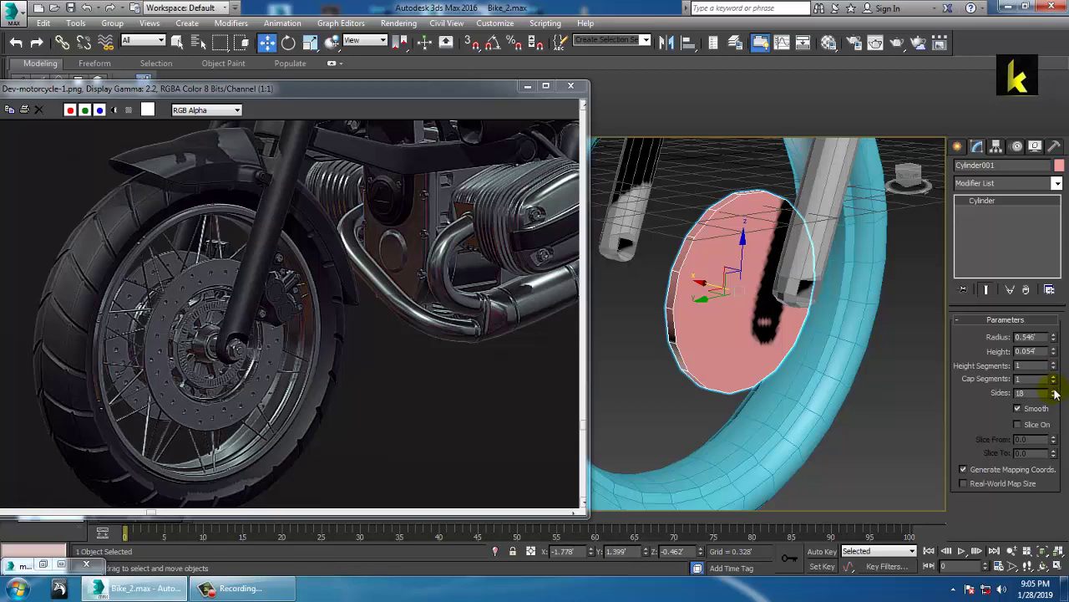
Increase the disc cylinder's number of sides to 31
{"action": "left_click", "coordinate": [1055, 390]}
{"action": "left_click", "coordinate": [1054, 390]}
{"action": "left_click", "coordinate": [1054, 390]}
{"action": "left_click", "coordinate": [1055, 390]}
{"action": "left_click", "coordinate": [1054, 390]}
{"action": "left_click", "coordinate": [1054, 391]}
{"action": "left_click", "coordinate": [1055, 390]}
{"action": "left_click", "coordinate": [1055, 391]}
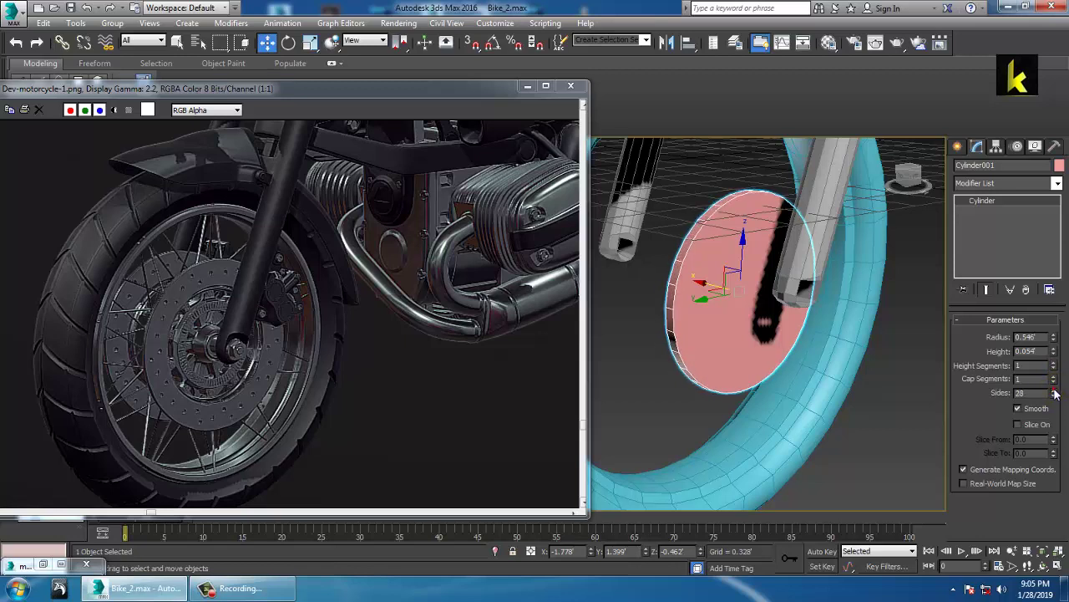
{"action": "left_click", "coordinate": [1054, 390]}
{"action": "left_click", "coordinate": [1054, 390]}
{"action": "left_click", "coordinate": [1055, 390]}
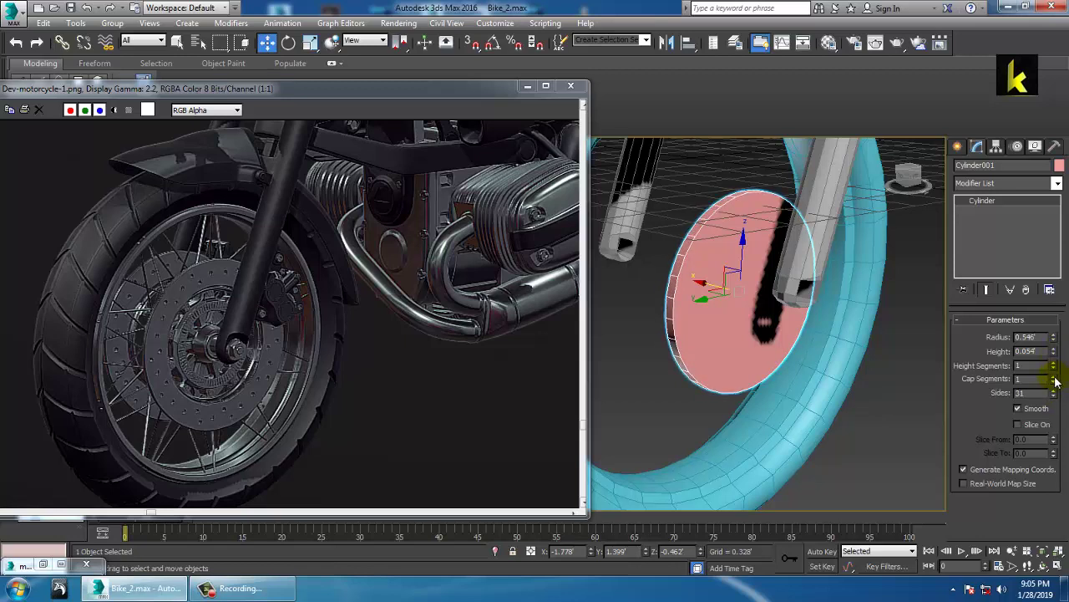
Try 4 cap segments on the disc cylinder and return the count to 1
{"action": "left_click", "coordinate": [1053, 376]}
{"action": "left_click", "coordinate": [1054, 376]}
{"action": "left_click", "coordinate": [1054, 376]}
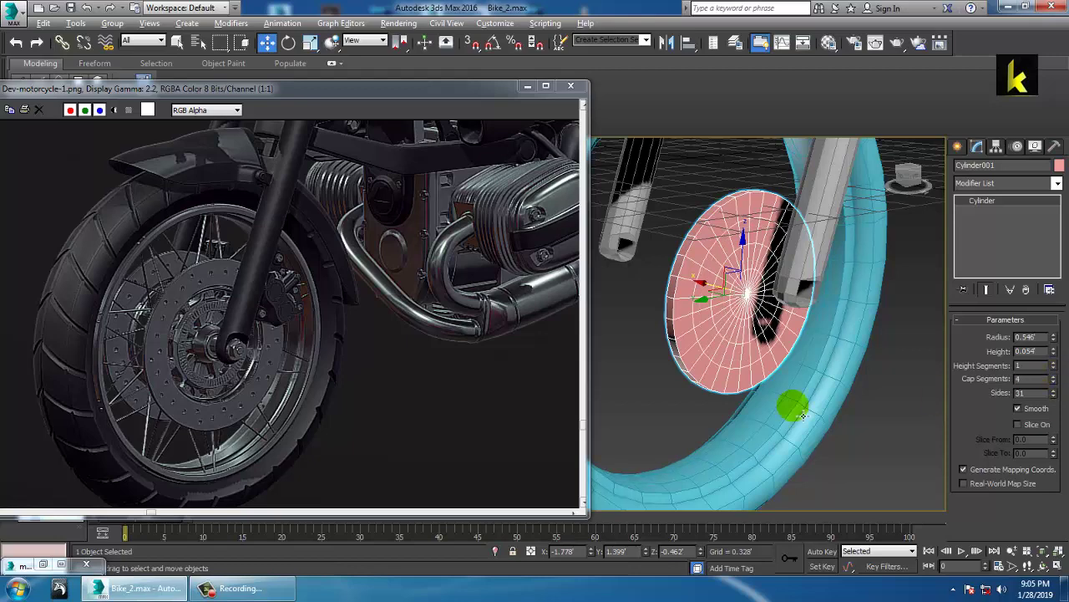
{"action": "middle_click_drag", "start_coordinate": [752, 308], "coordinate": [717, 307], "text": "alt"}
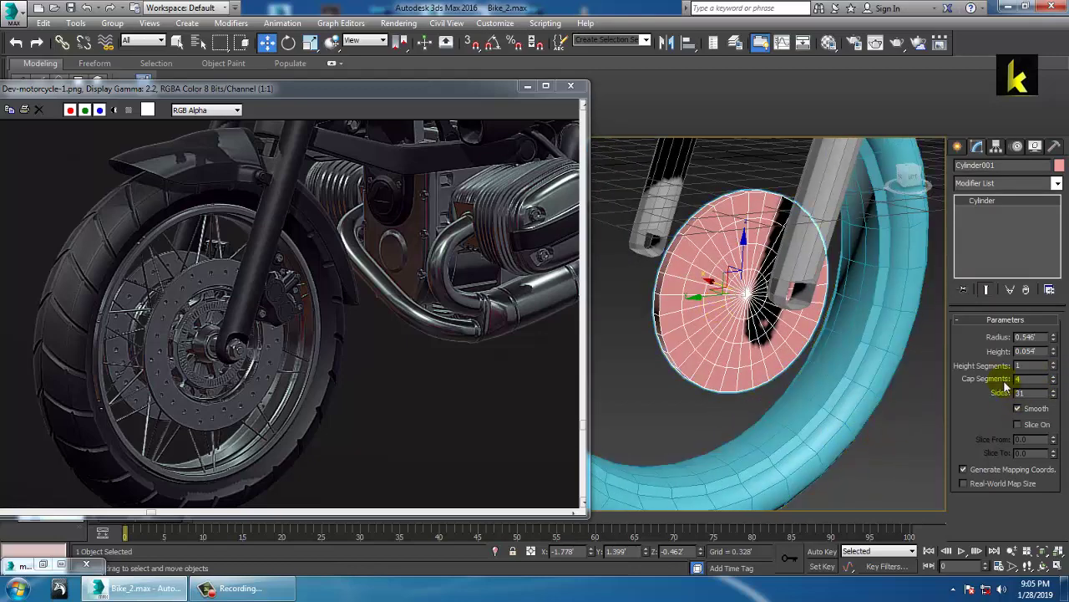
{"action": "left_click", "coordinate": [1054, 382]}
{"action": "left_click", "coordinate": [1054, 382]}
{"action": "left_click", "coordinate": [1055, 382]}
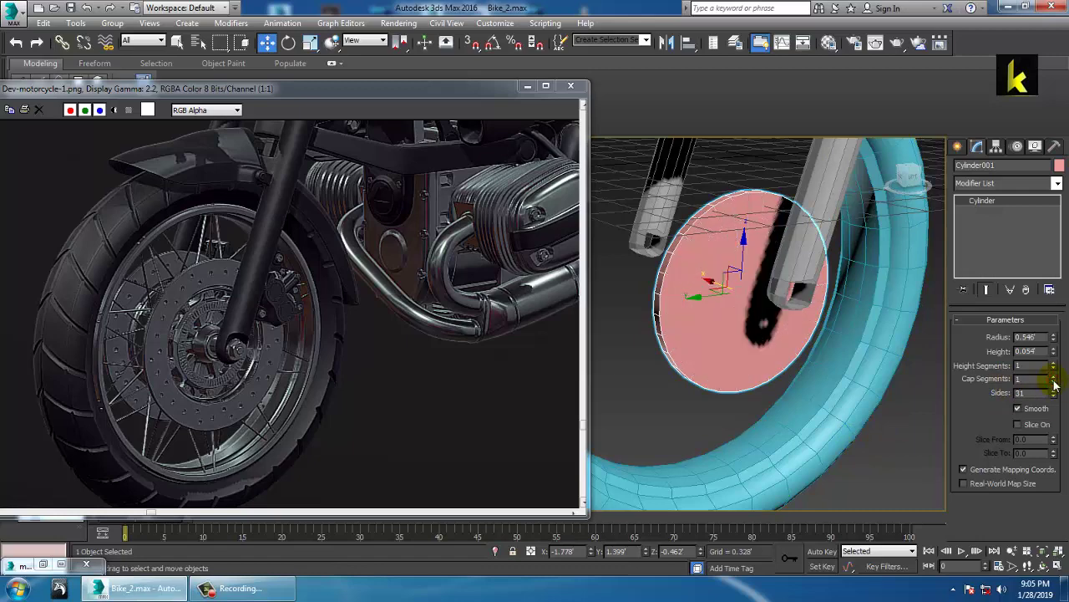
Try converting the disc cylinder to a Deformable gPoly and undo the conversion
{"action": "middle_click_drag", "start_coordinate": [735, 305], "coordinate": [717, 285], "text": "alt"}
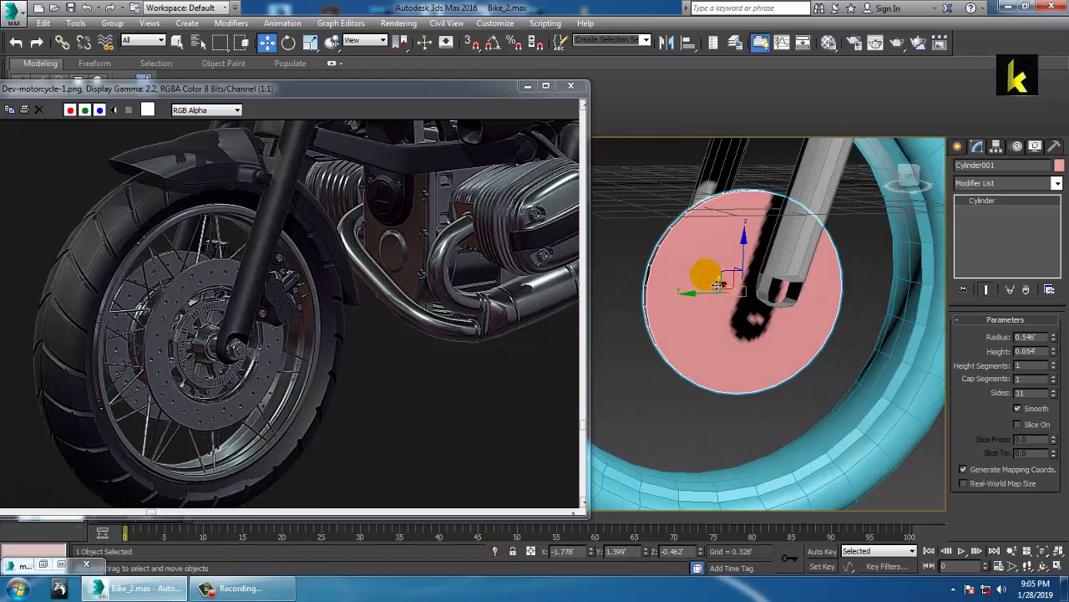
{"action": "right_click", "coordinate": [717, 285]}
{"action": "mouse_move", "coordinate": [802, 393]}
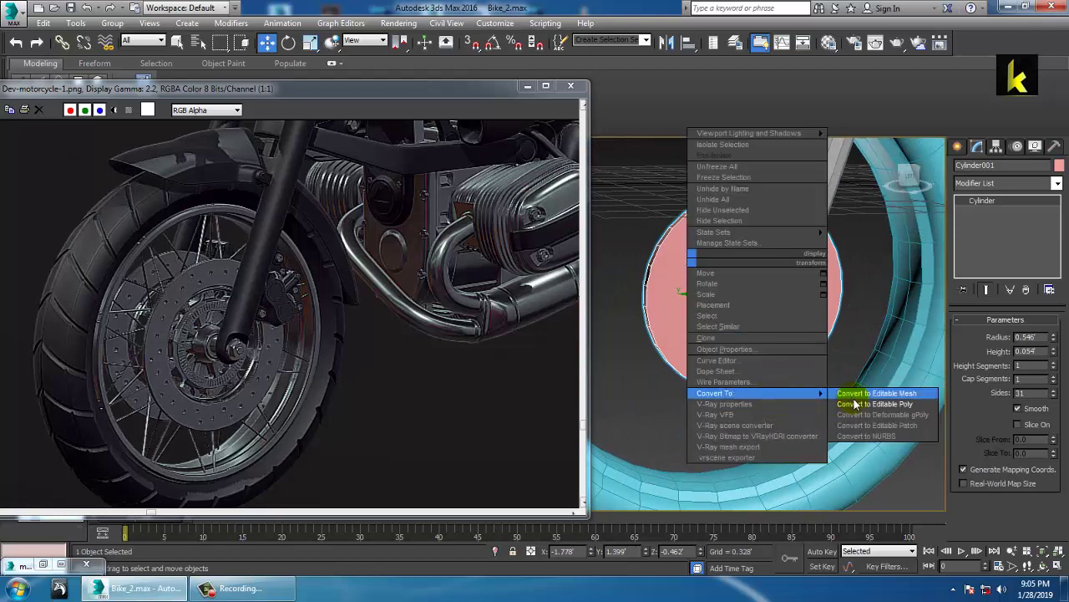
{"action": "left_click", "coordinate": [861, 414]}
{"action": "right_click", "coordinate": [690, 263]}
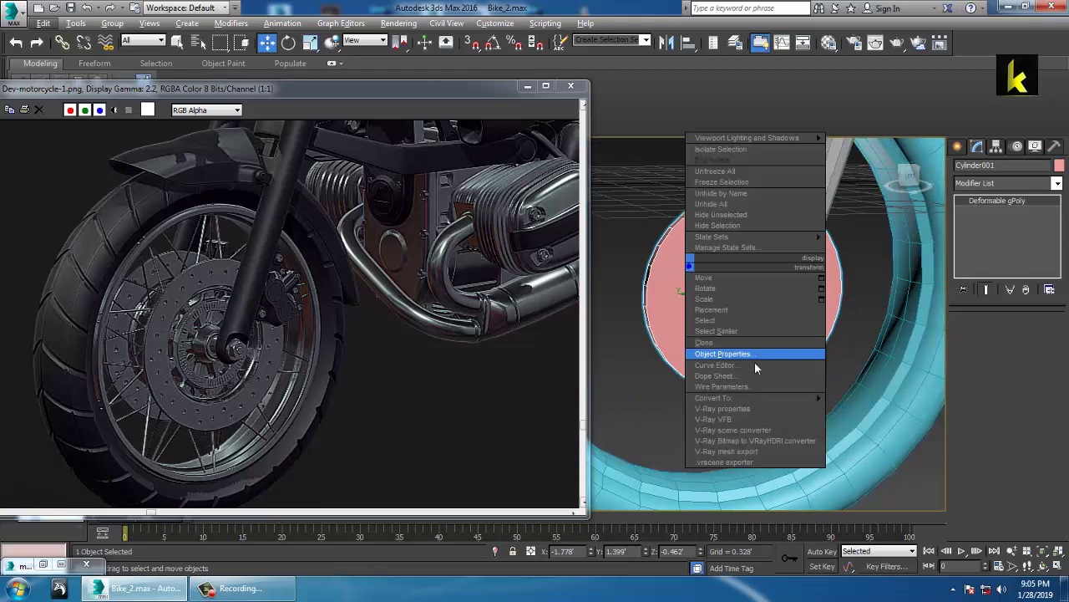
{"action": "left_click", "coordinate": [685, 350]}
{"action": "key", "text": "ctrl+z"}
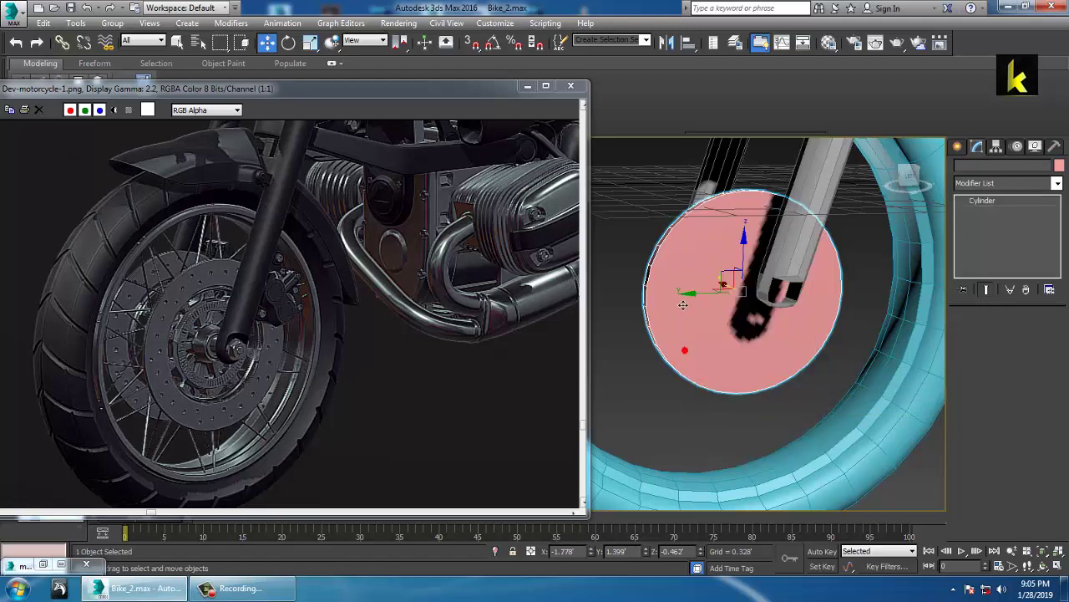
Convert the disc cylinder to an Editable Poly
{"action": "right_click", "coordinate": [692, 274]}
{"action": "mouse_move", "coordinate": [752, 406]}
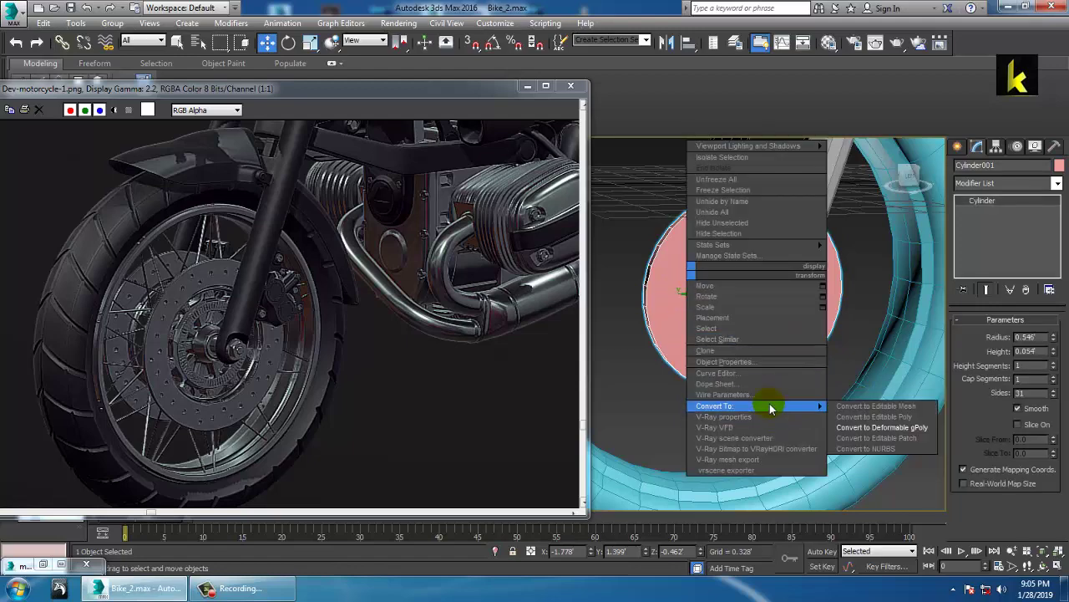
{"action": "left_click", "coordinate": [869, 417]}
{"action": "middle_click_drag", "start_coordinate": [870, 428], "coordinate": [864, 413], "text": "alt"}
Scale the disc uniformly to about 127% in the side view
{"action": "scroll", "coordinate": [780, 346], "scroll_direction": "down", "scroll_amount": 6}
{"action": "key", "text": "alt+w"}
{"action": "middle_click", "coordinate": [774, 265]}
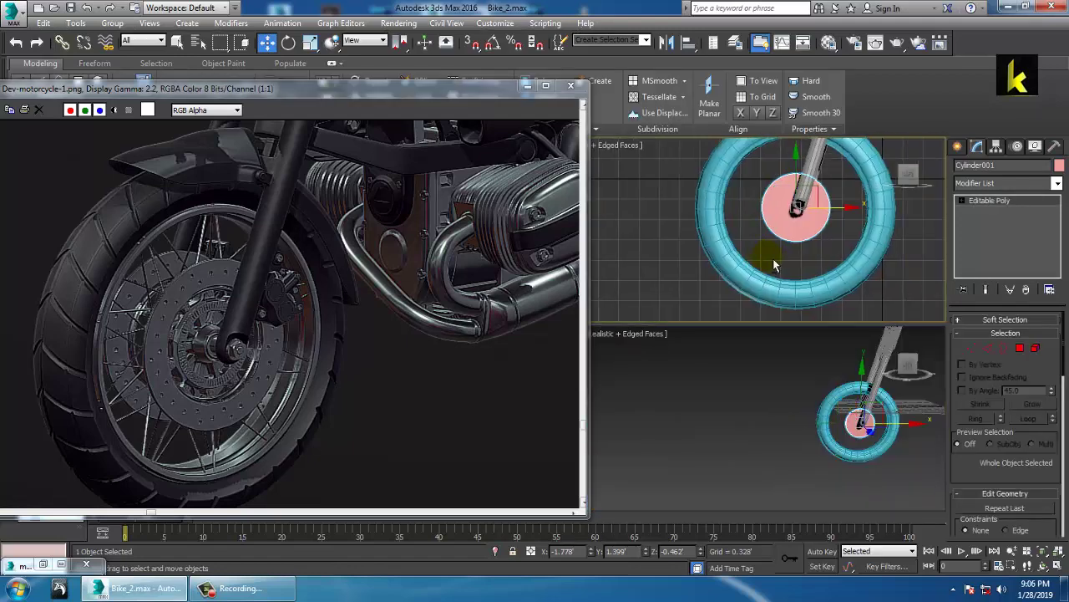
{"action": "key", "text": "alt+w"}
{"action": "scroll", "coordinate": [685, 318], "scroll_direction": "up", "scroll_amount": 4}
{"action": "key", "text": "r"}
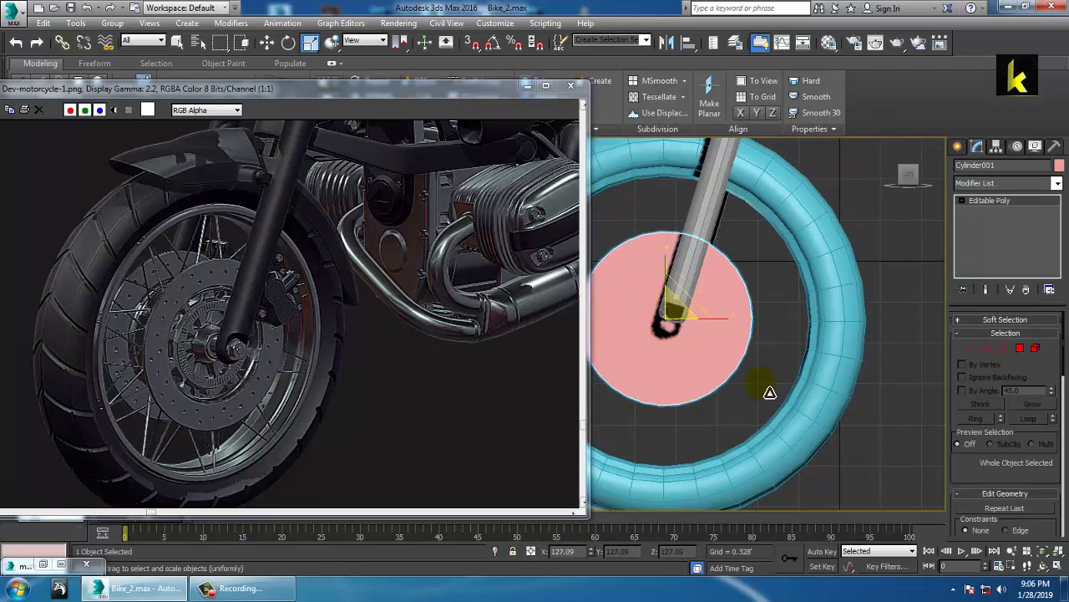
{"action": "key", "text": "alt+w"}
{"action": "middle_click", "coordinate": [864, 404]}
{"action": "key", "text": "alt+w"}
Select the large cap polygon on one face of the disc
{"action": "middle_click_drag", "start_coordinate": [744, 353], "coordinate": [744, 328], "text": "alt"}
{"action": "scroll", "coordinate": [743, 353], "scroll_direction": "up", "scroll_amount": 6}
{"action": "key", "text": "w"}
{"action": "scroll", "coordinate": [747, 342], "scroll_direction": "down", "scroll_amount": 4}
{"action": "left_click", "coordinate": [1020, 347]}
{"action": "left_click", "coordinate": [748, 335]}
{"action": "scroll", "coordinate": [744, 328], "scroll_direction": "up", "scroll_amount": 5}
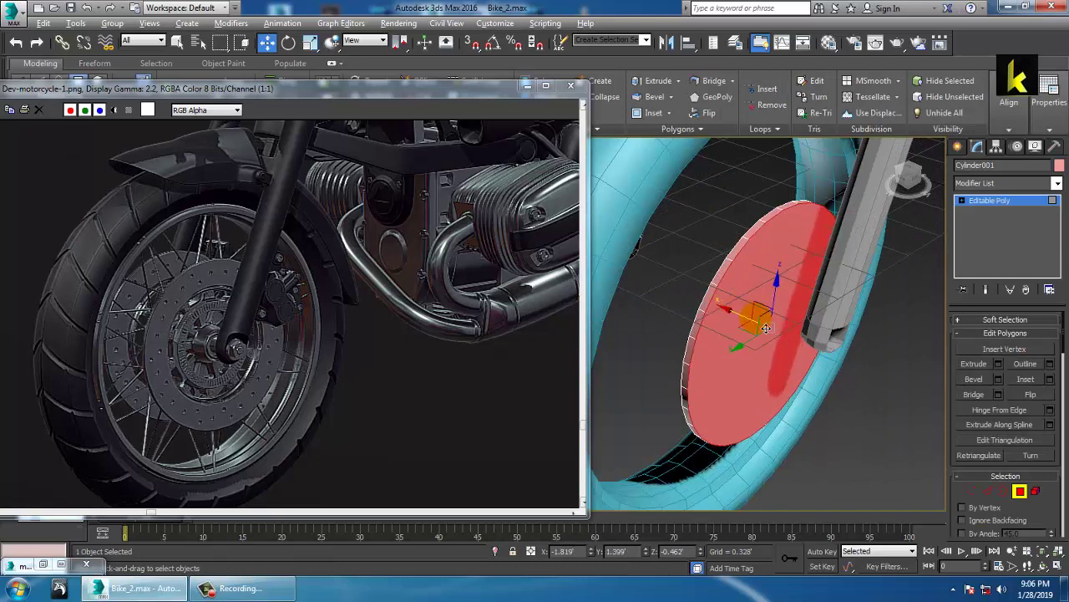
{"action": "middle_click_drag", "start_coordinate": [745, 320], "coordinate": [602, 327], "text": "alt"}
Try insetting the single selected cap polygon by 0.156'
{"action": "left_click", "coordinate": [1050, 380]}
{"action": "left_click_drag", "start_coordinate": [528, 351], "coordinate": [528, 333]}
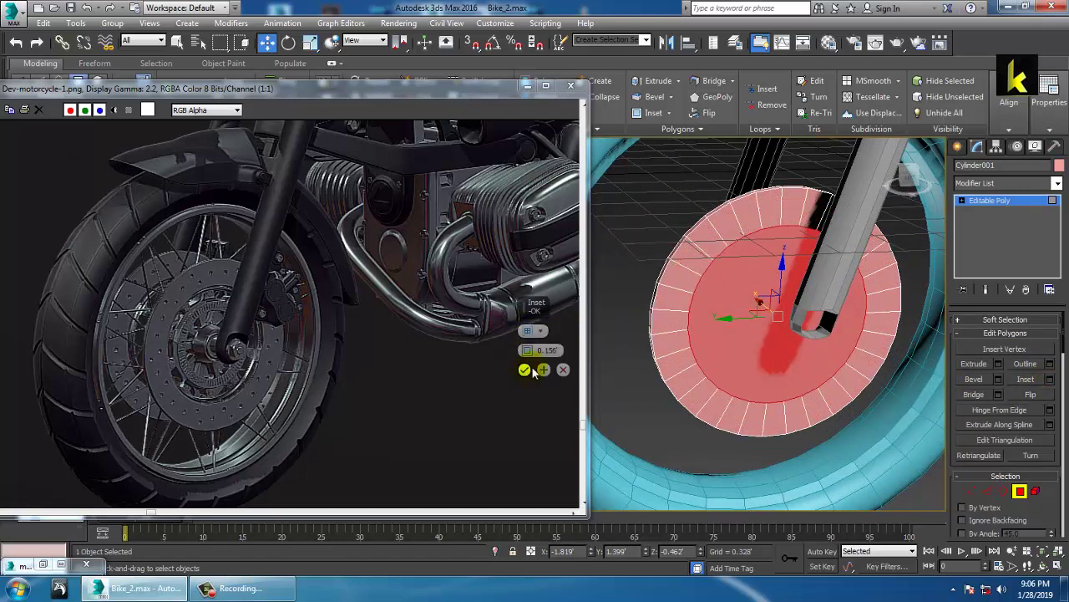
{"action": "middle_click_drag", "start_coordinate": [694, 328], "coordinate": [809, 329], "text": "alt"}
{"action": "left_click", "coordinate": [565, 370]}
Add the disc's opposite cap to the polygon selection and inset both caps by 0.156'
{"action": "middle_click_drag", "start_coordinate": [756, 365], "coordinate": [857, 360], "text": "alt"}
{"action": "left_click", "coordinate": [779, 323], "text": "ctrl"}
{"action": "middle_click_drag", "start_coordinate": [943, 322], "coordinate": [811, 316], "text": "alt"}
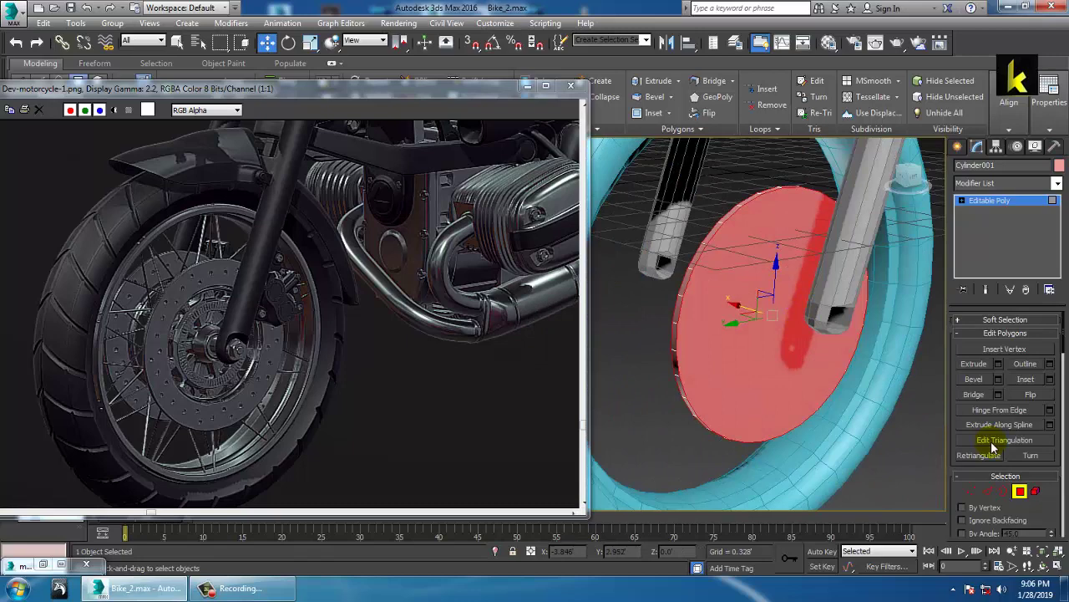
{"action": "left_click", "coordinate": [1052, 380]}
{"action": "left_click", "coordinate": [522, 370]}
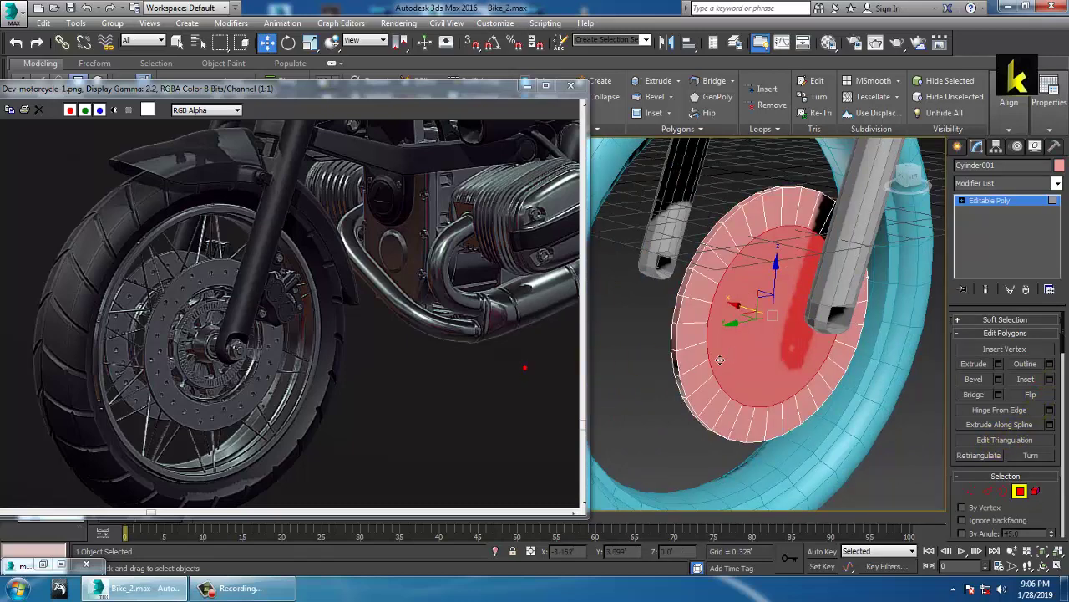
Inset both inner cap polygons again by a smaller amount in Group mode, forming a narrow ring
{"action": "scroll", "coordinate": [749, 358], "scroll_direction": "up", "scroll_amount": 5}
{"action": "middle_click_drag", "start_coordinate": [750, 357], "coordinate": [721, 346], "text": "alt"}
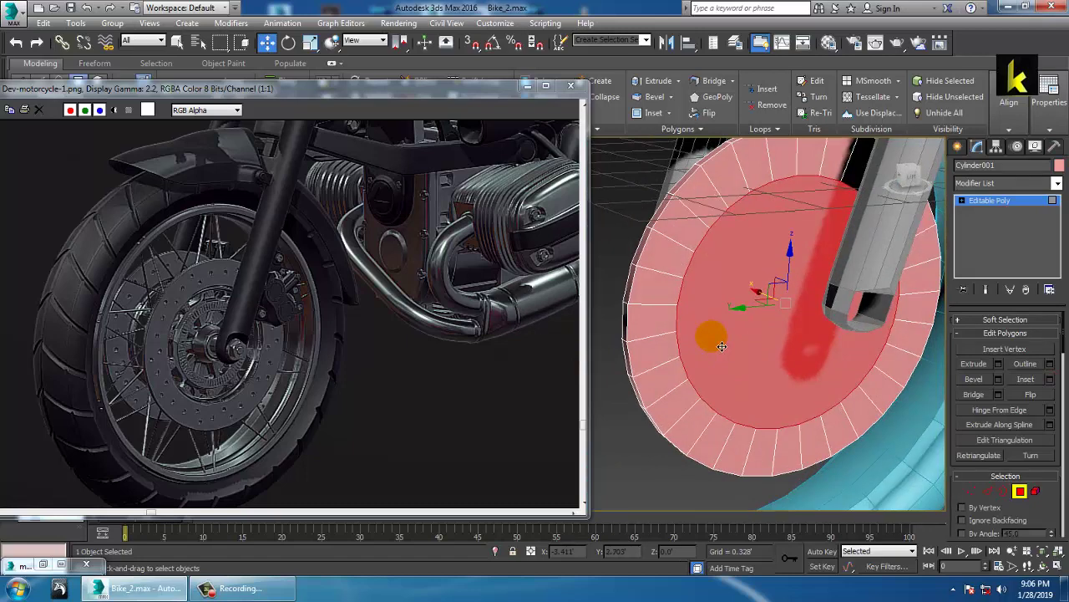
{"action": "left_click", "coordinate": [1050, 379]}
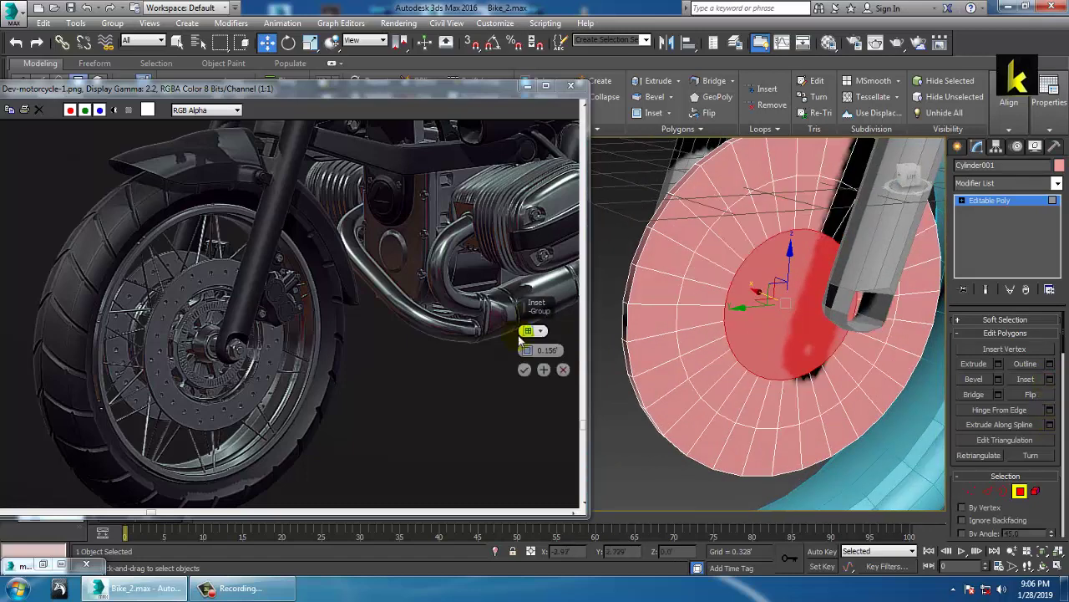
{"action": "left_click_drag", "start_coordinate": [526, 351], "coordinate": [541, 369]}
{"action": "left_click", "coordinate": [525, 370]}
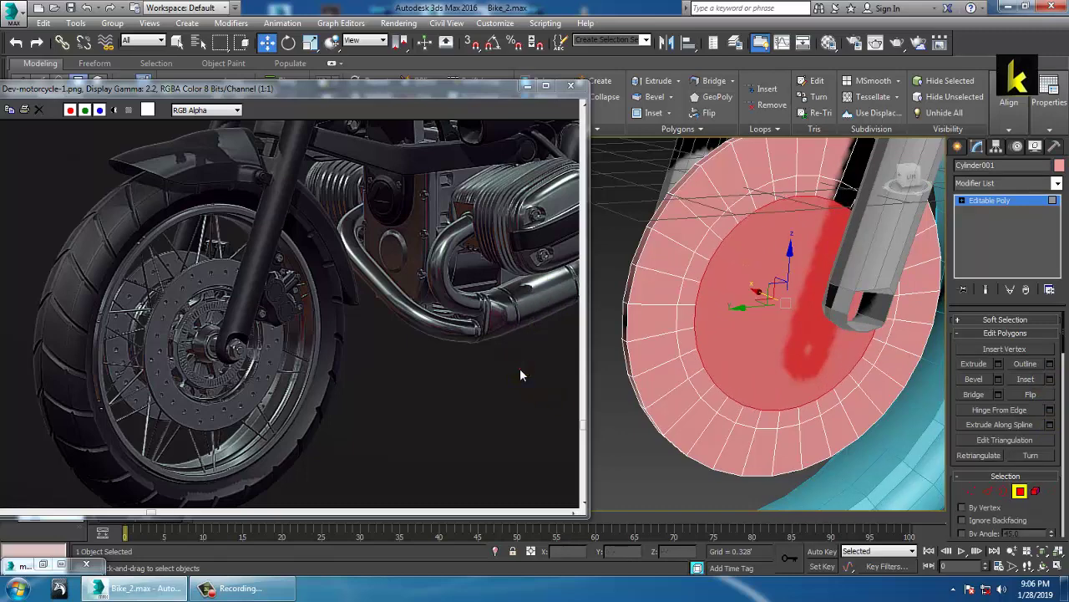
Select the ring of radial edges across the narrow inset band on the disc to check its segment count
{"action": "middle_click_drag", "start_coordinate": [707, 346], "coordinate": [734, 330], "text": "alt"}
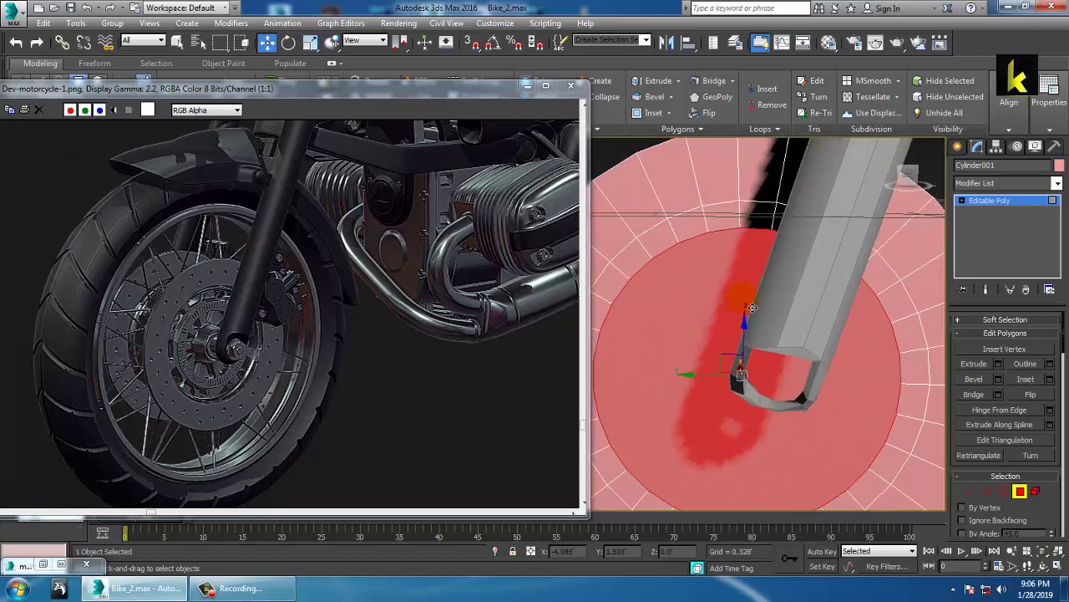
{"action": "left_click", "coordinate": [988, 491]}
{"action": "left_click", "coordinate": [713, 226]}
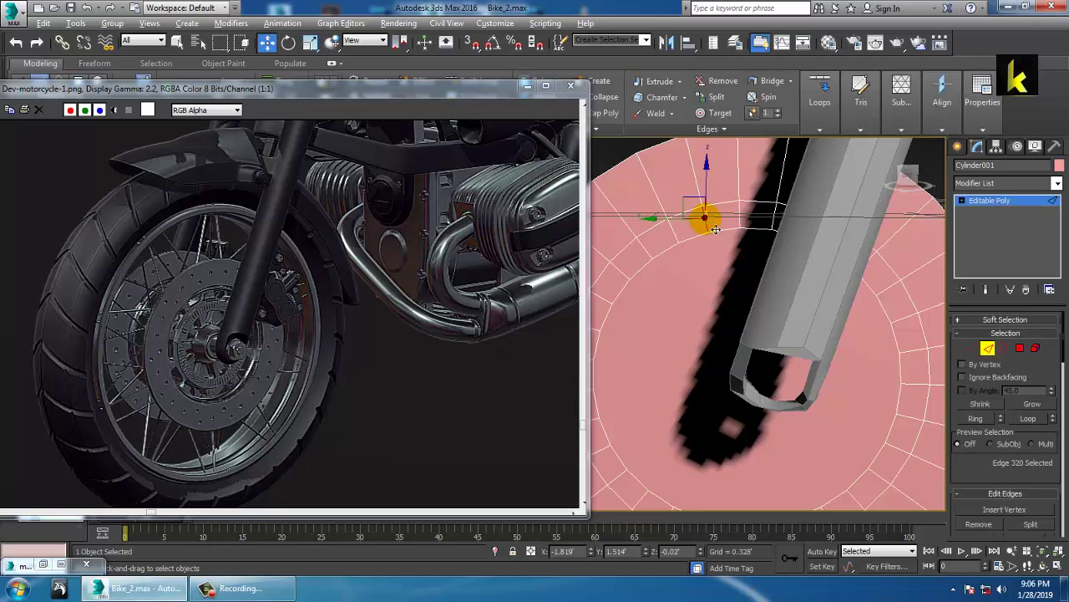
{"action": "left_click", "coordinate": [975, 418]}
{"action": "left_click_drag", "start_coordinate": [986, 483], "coordinate": [986, 455]}
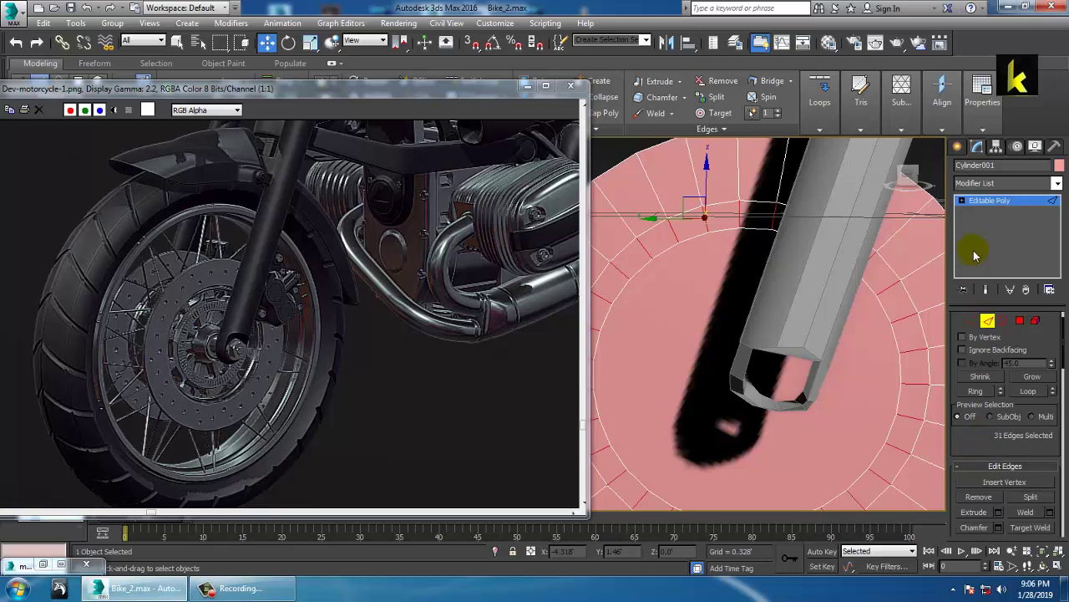
{"action": "left_click", "coordinate": [1002, 203]}
{"action": "key", "text": "z"}
{"action": "mouse_move", "coordinate": [731, 258]}
{"action": "middle_mouse_down", "text": "alt"}
{"action": "mouse_move", "coordinate": [798, 287]}
{"action": "mouse_move", "coordinate": [710, 197]}
{"action": "mouse_move", "coordinate": [735, 278]}
{"action": "middle_mouse_up", "text": "alt"}
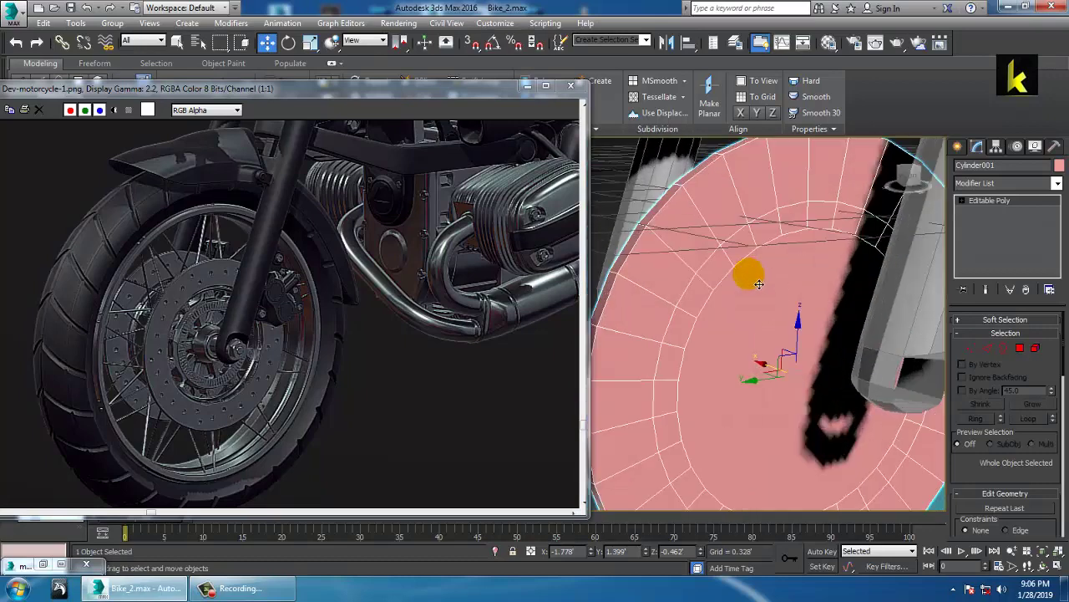
Try picking two adjacent polygons in the disc's narrow inset band, and turn off the edge display
{"action": "left_click", "coordinate": [1019, 348]}
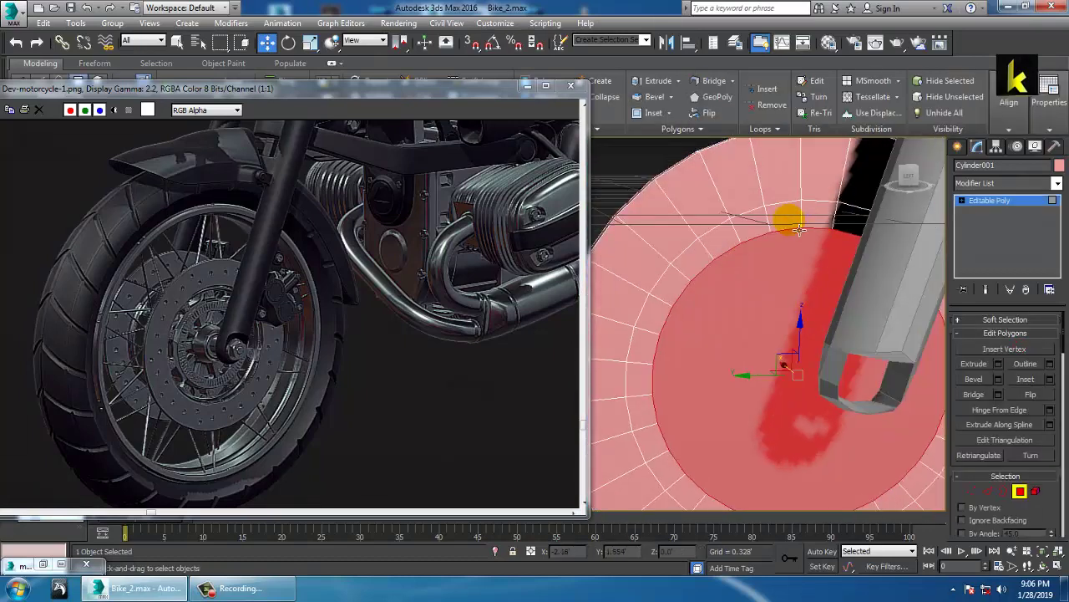
{"action": "left_click", "coordinate": [790, 219]}
{"action": "left_click", "coordinate": [810, 221], "text": "ctrl"}
{"action": "middle_click_drag", "start_coordinate": [853, 254], "coordinate": [809, 256], "text": "alt"}
{"action": "left_click", "coordinate": [990, 200]}
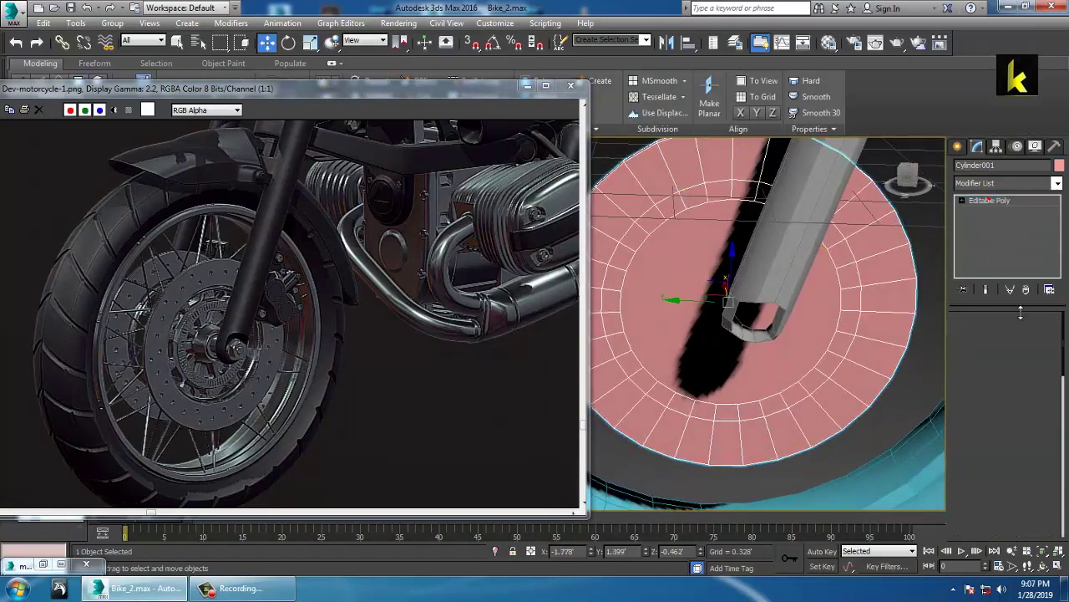
{"action": "key", "text": "F4"}
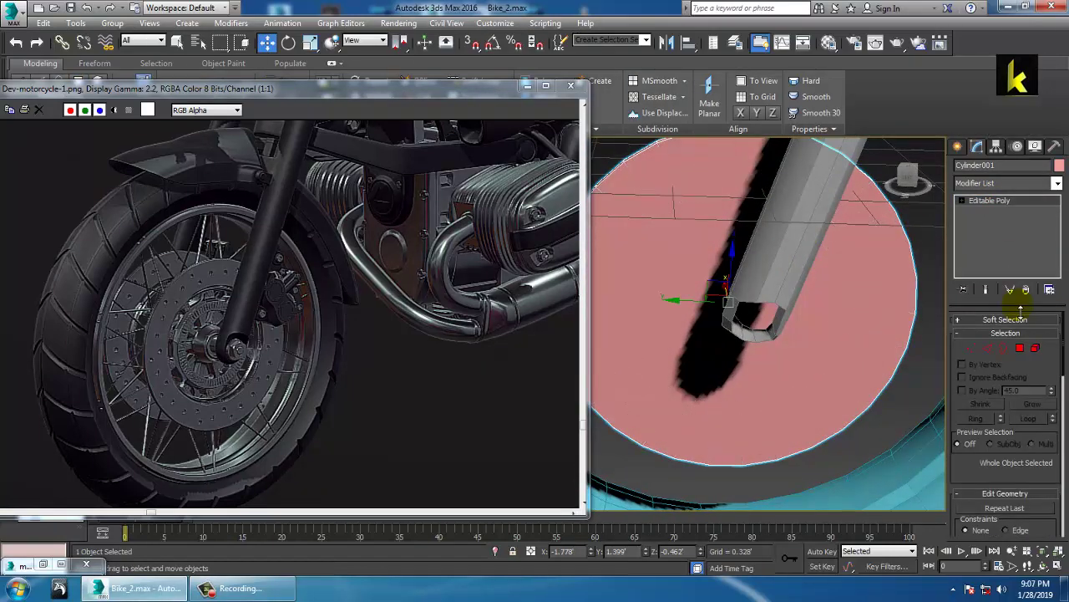
Undo the disc's poly edits back to the cylinder primitive and set its sides to 36
{"action": "key", "text": "ctrl+z"}
{"action": "key", "text": "ctrl+z"}
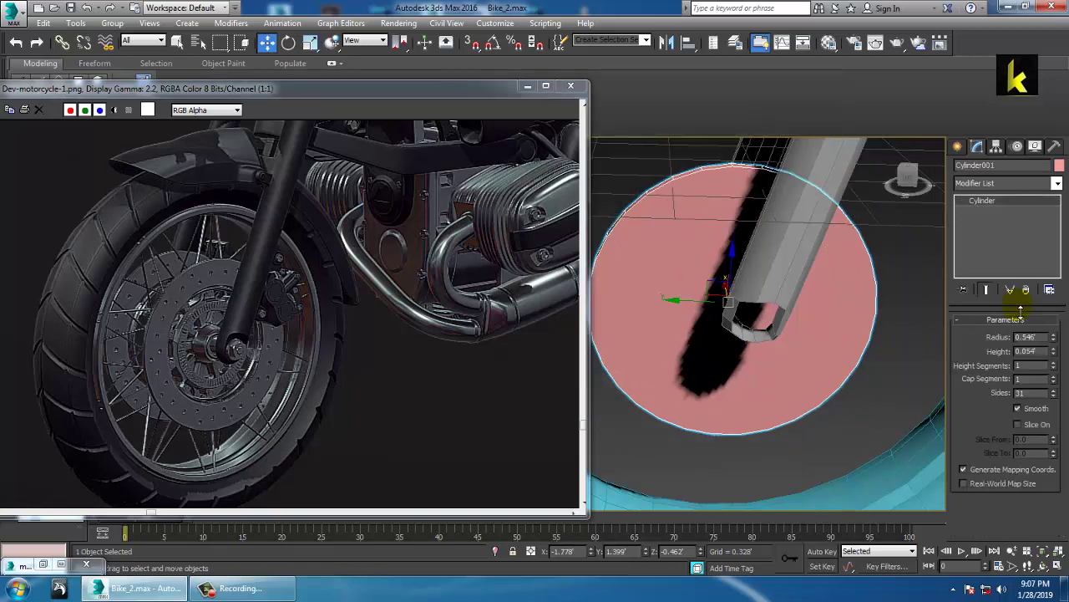
{"action": "left_click", "coordinate": [1054, 390]}
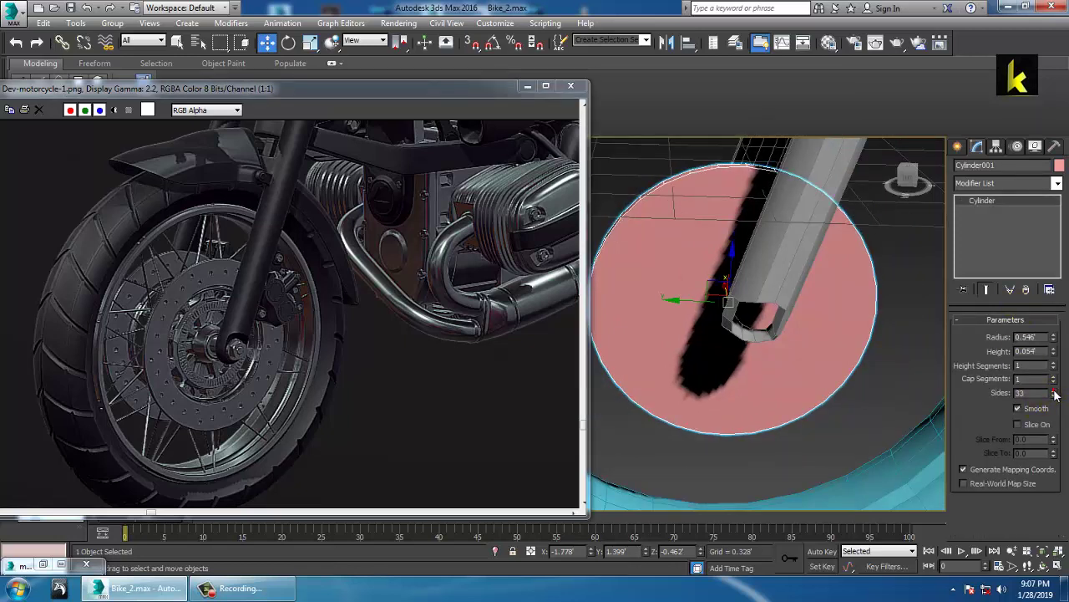
{"action": "left_click", "coordinate": [682, 272]}
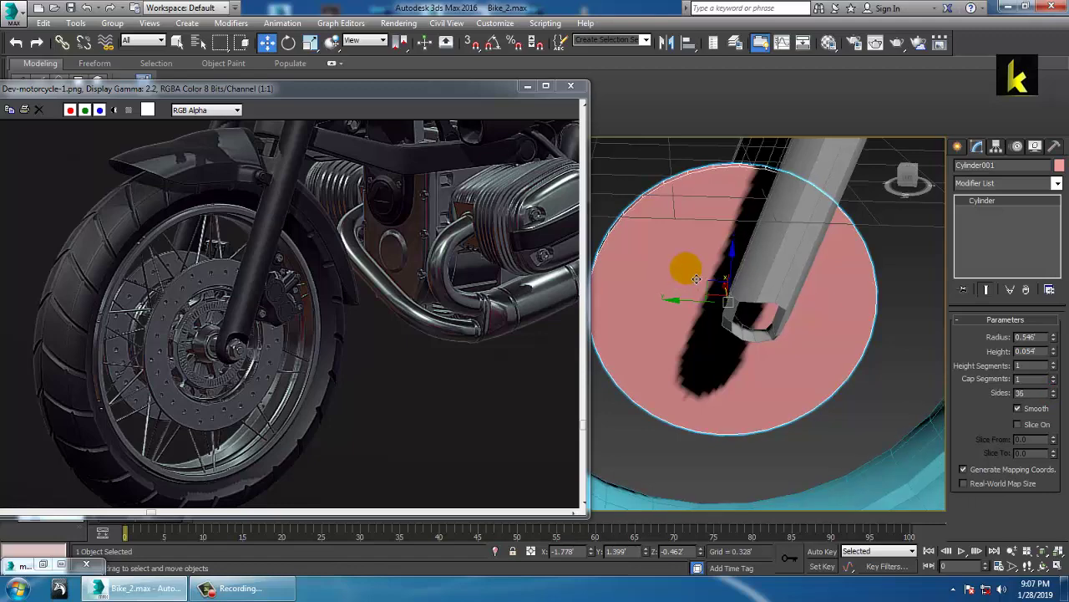
Scale the disc cylinder uniformly to about 137% in the side view of the wheel
{"action": "middle_click_drag", "start_coordinate": [686, 269], "coordinate": [707, 260], "text": "alt"}
{"action": "key", "text": "alt+w"}
{"action": "middle_click_drag", "start_coordinate": [780, 234], "coordinate": [752, 219]}
{"action": "key", "text": "alt+w"}
{"action": "scroll", "coordinate": [594, 298], "scroll_direction": "up", "scroll_amount": 3}
{"action": "key", "text": "r"}
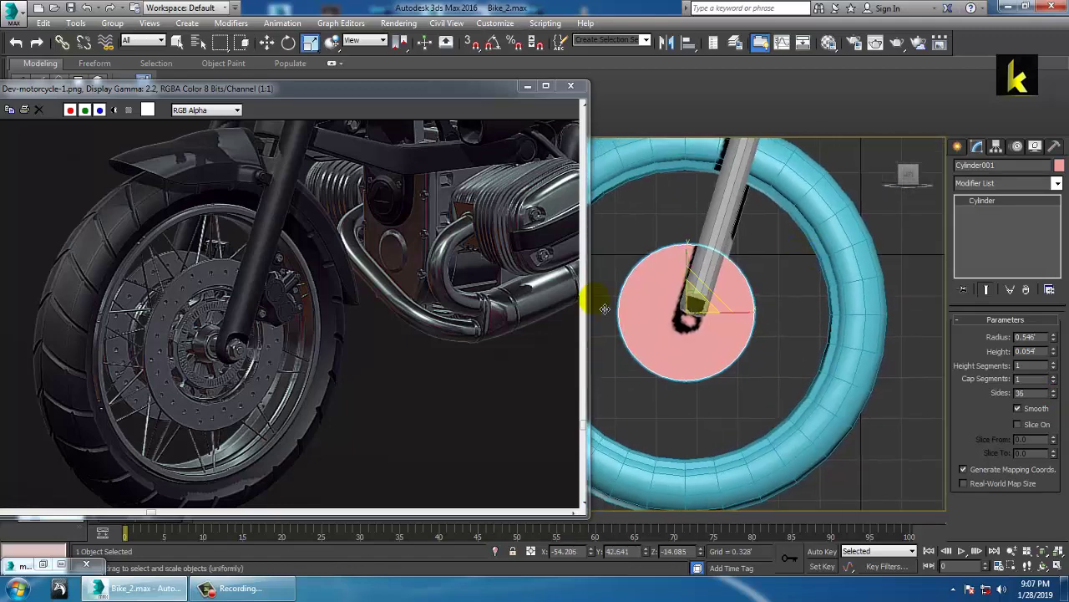
{"action": "left_click_drag", "start_coordinate": [699, 322], "coordinate": [667, 296]}
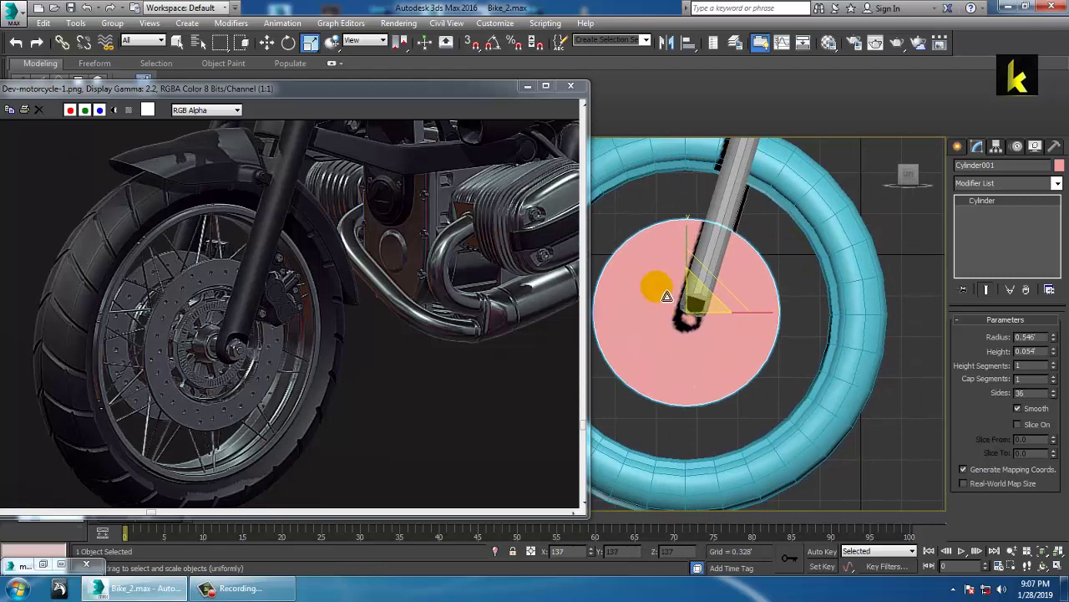
{"action": "key", "text": "w"}
{"action": "key", "text": "alt+w"}
{"action": "key", "text": "alt+w"}
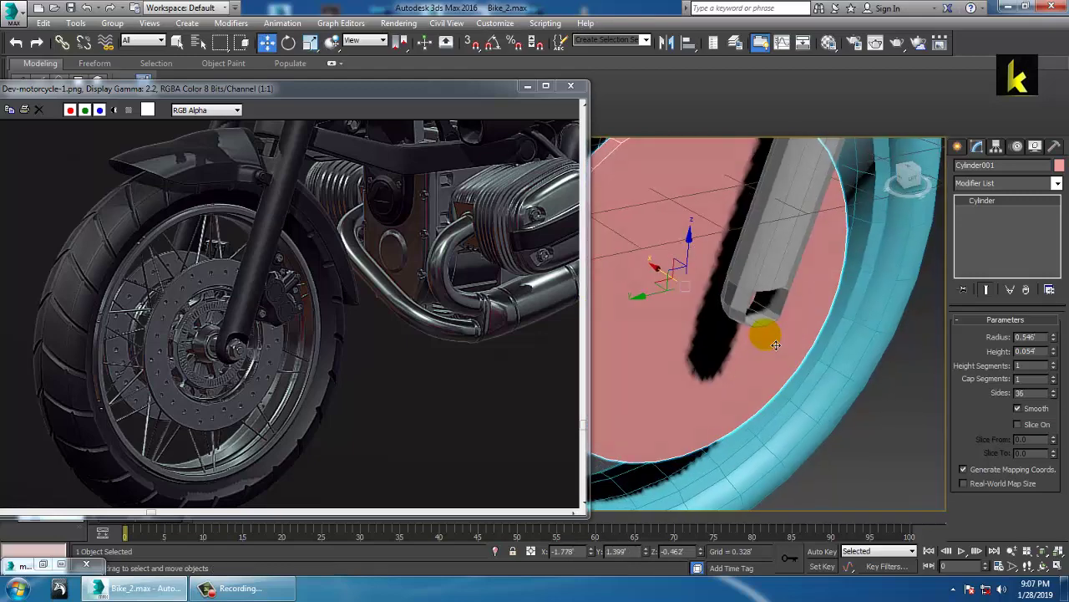
Convert the enlarged disc cylinder to an editable poly and select its large cap polygons
{"action": "middle_click_drag", "start_coordinate": [735, 326], "coordinate": [678, 239], "text": "alt"}
{"action": "right_click", "coordinate": [676, 238]}
{"action": "mouse_move", "coordinate": [798, 370]}
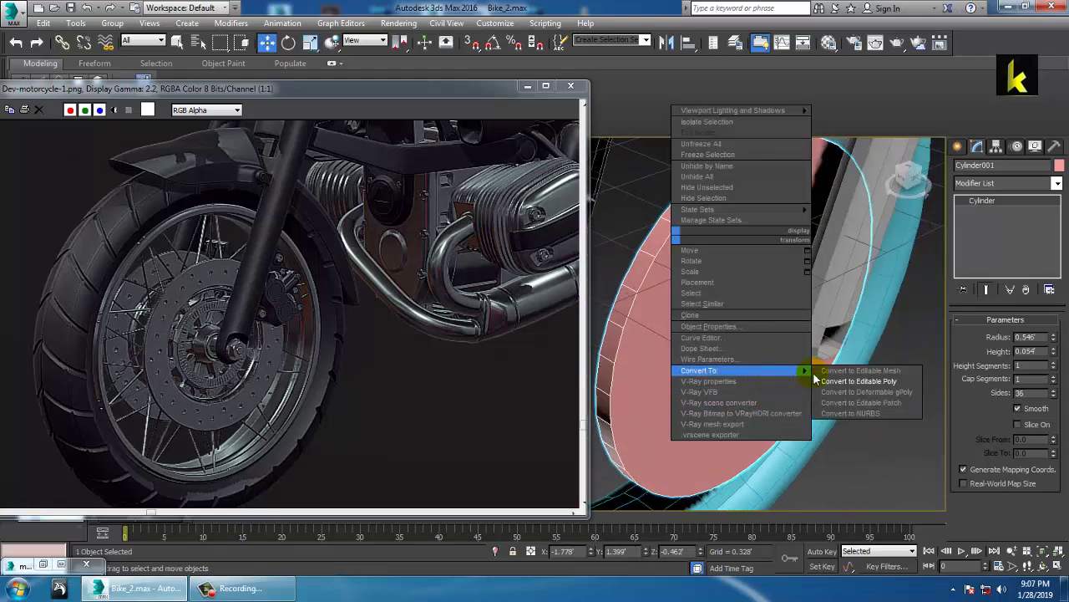
{"action": "left_click", "coordinate": [852, 378]}
{"action": "key", "text": "4"}
{"action": "left_click", "coordinate": [733, 318]}
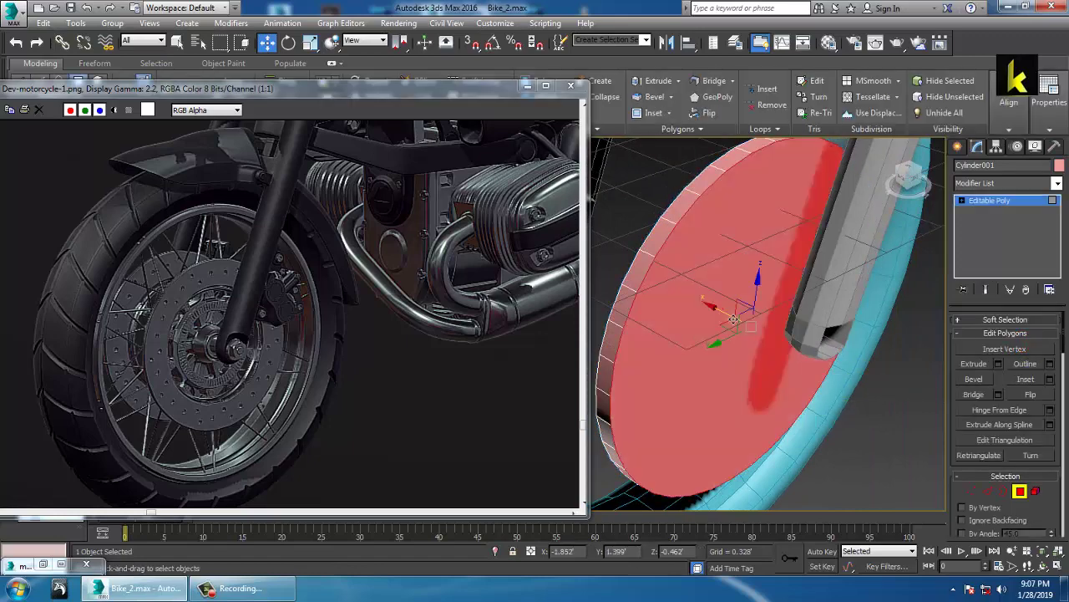
{"action": "mouse_move", "coordinate": [720, 318]}
{"action": "middle_mouse_down", "text": "alt"}
{"action": "mouse_move", "coordinate": [686, 297]}
{"action": "mouse_move", "coordinate": [721, 324]}
{"action": "middle_mouse_up", "text": "alt"}
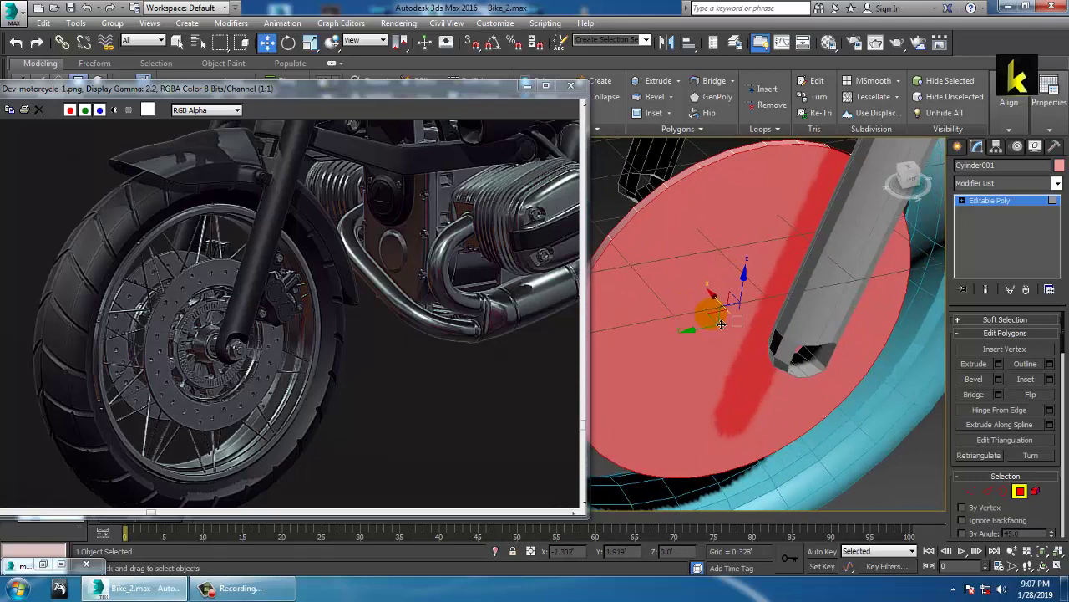
Inset the selected disc caps by 0.152' to form the wide outer ring
{"action": "left_click", "coordinate": [1049, 380]}
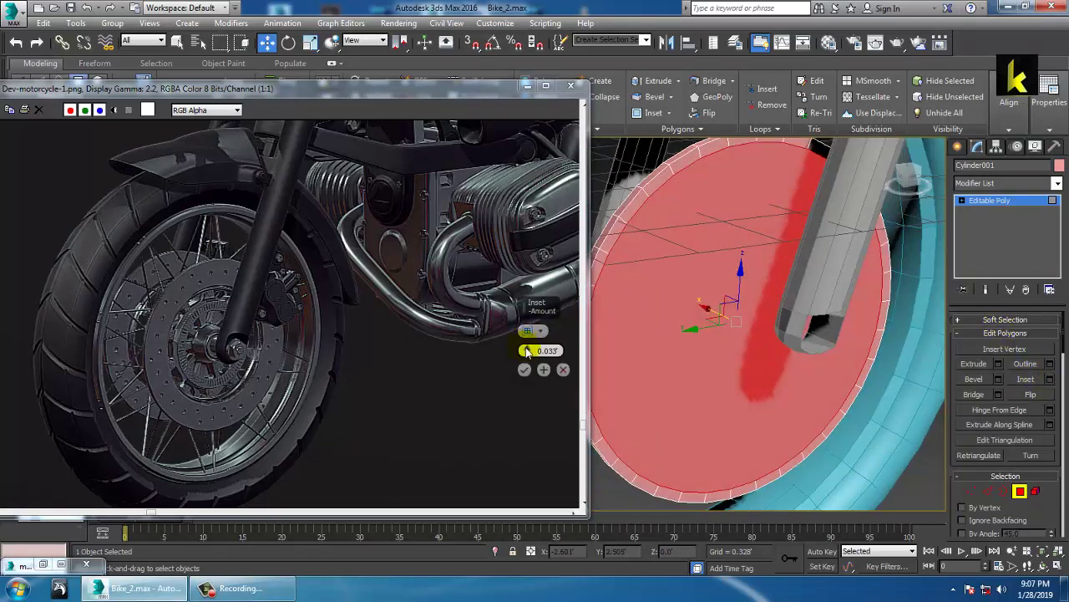
{"action": "left_click_drag", "start_coordinate": [527, 351], "coordinate": [542, 330]}
{"action": "left_click", "coordinate": [543, 370]}
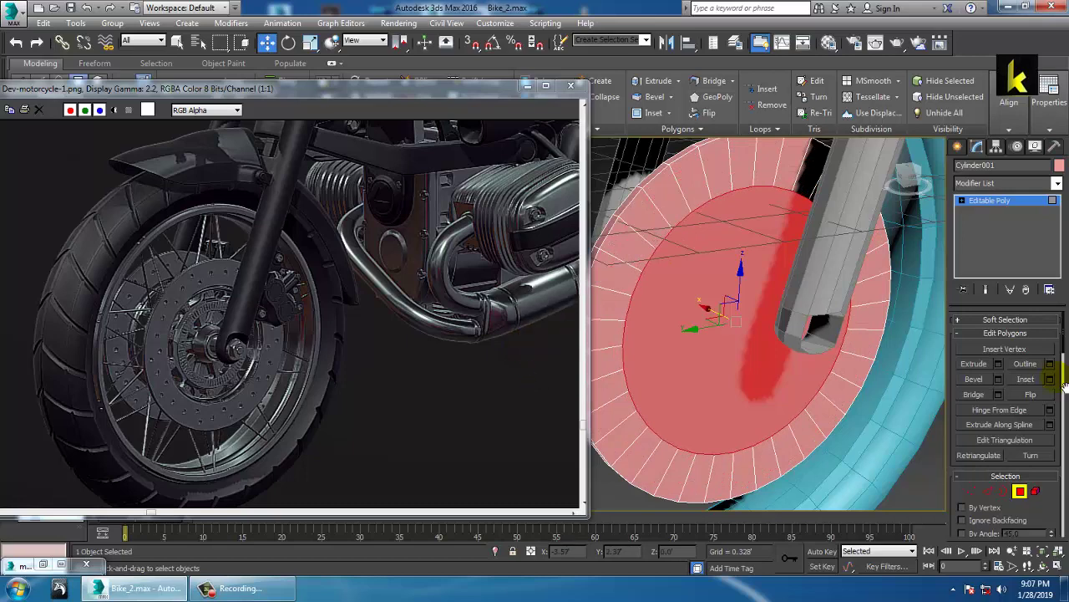
Inset the inner cap polygons two more times by 0.063' each, forming two narrow concentric bands
{"action": "left_click", "coordinate": [1050, 379]}
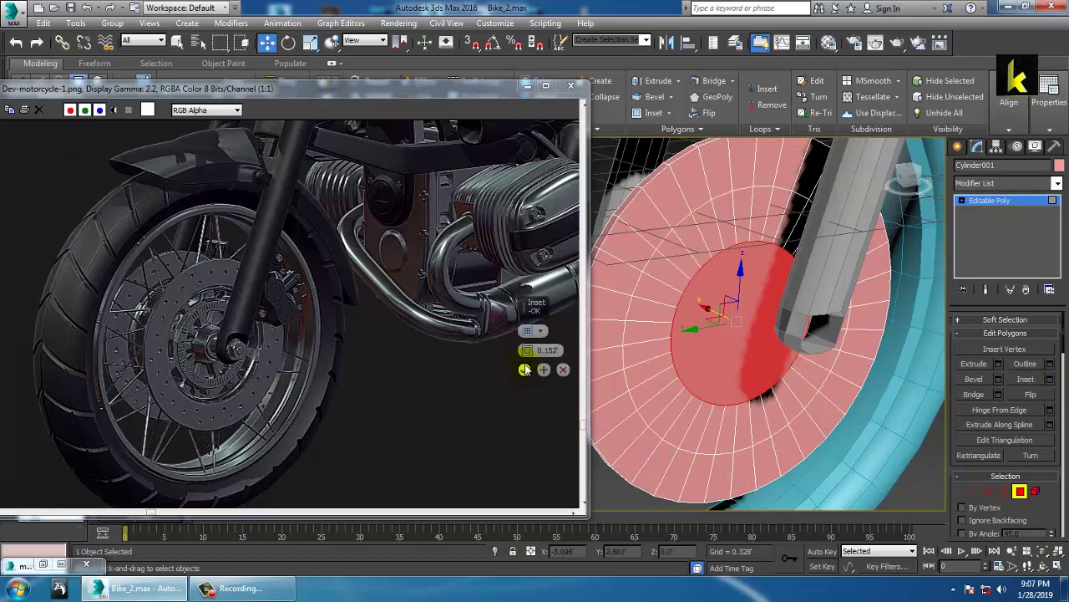
{"action": "left_click_drag", "start_coordinate": [527, 350], "coordinate": [543, 370]}
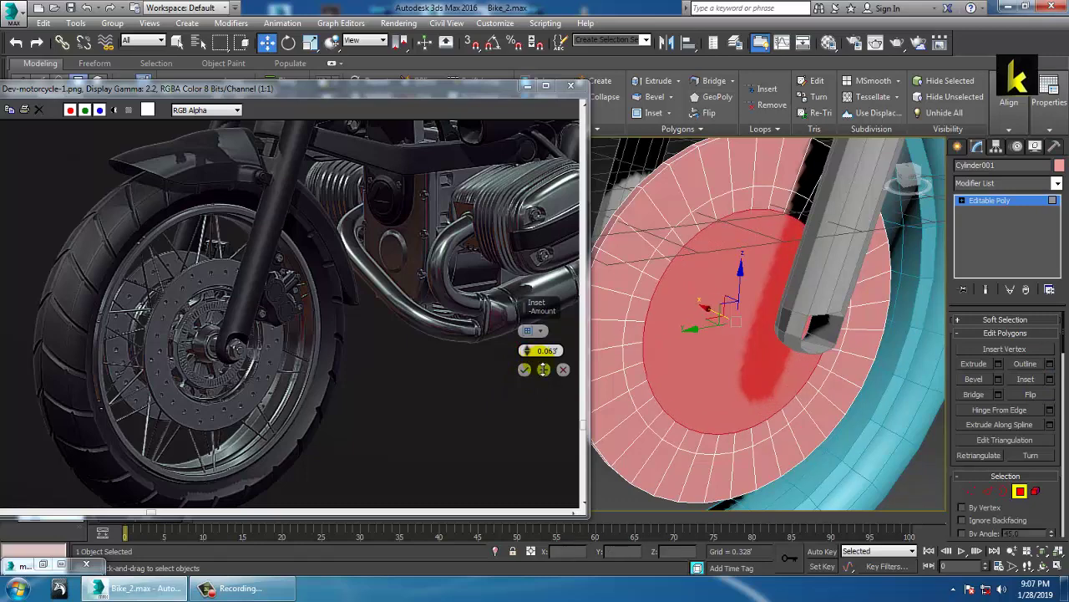
{"action": "left_click", "coordinate": [524, 371]}
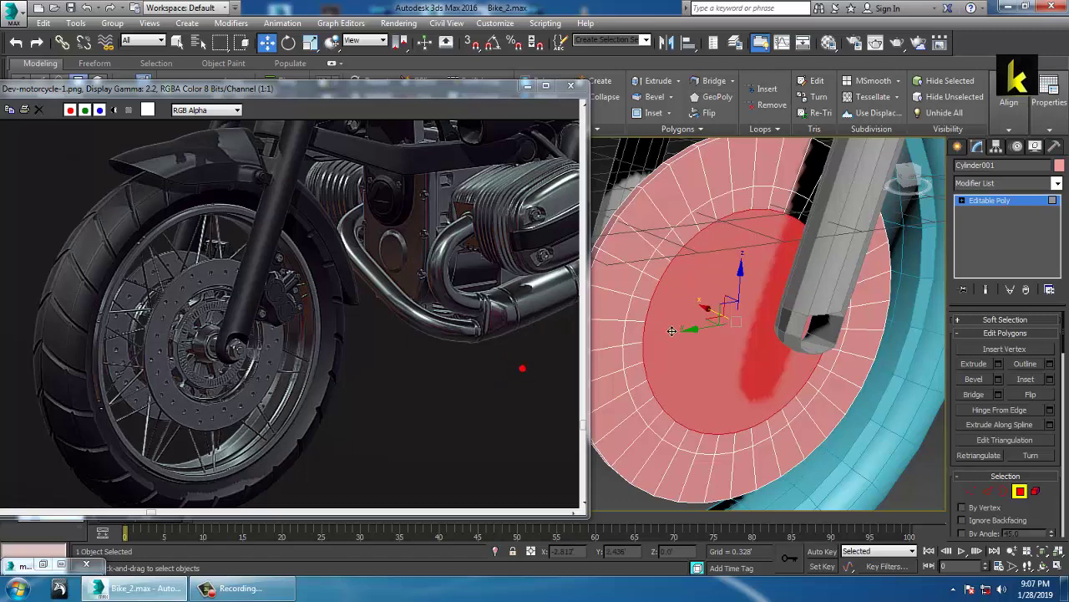
{"action": "middle_click_drag", "start_coordinate": [645, 328], "coordinate": [614, 314], "text": "alt"}
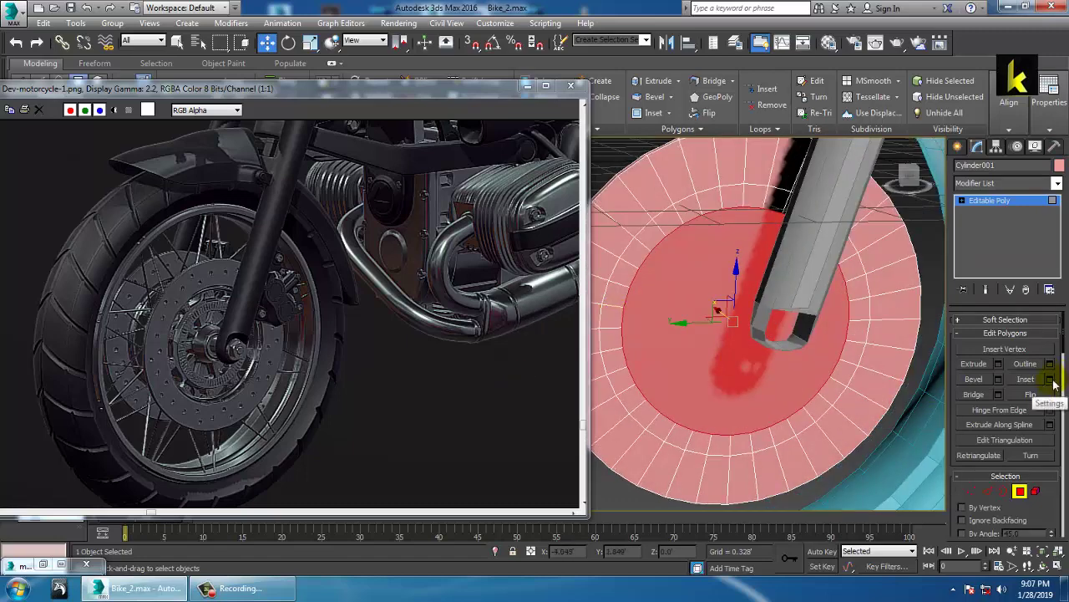
{"action": "left_click", "coordinate": [1051, 380]}
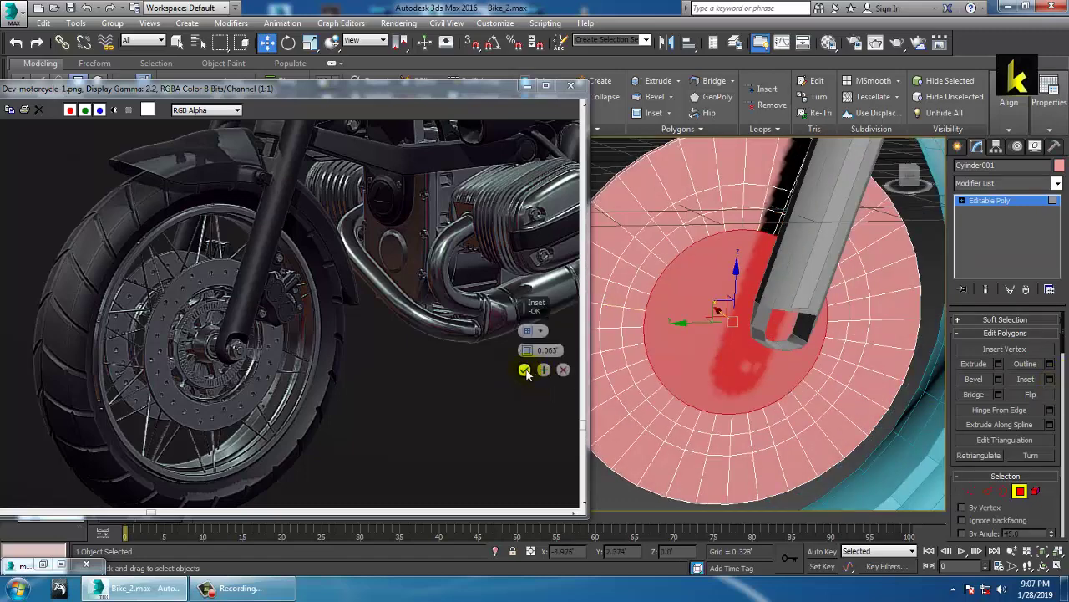
{"action": "left_click", "coordinate": [525, 372]}
{"action": "middle_click_drag", "start_coordinate": [719, 291], "coordinate": [725, 333]}
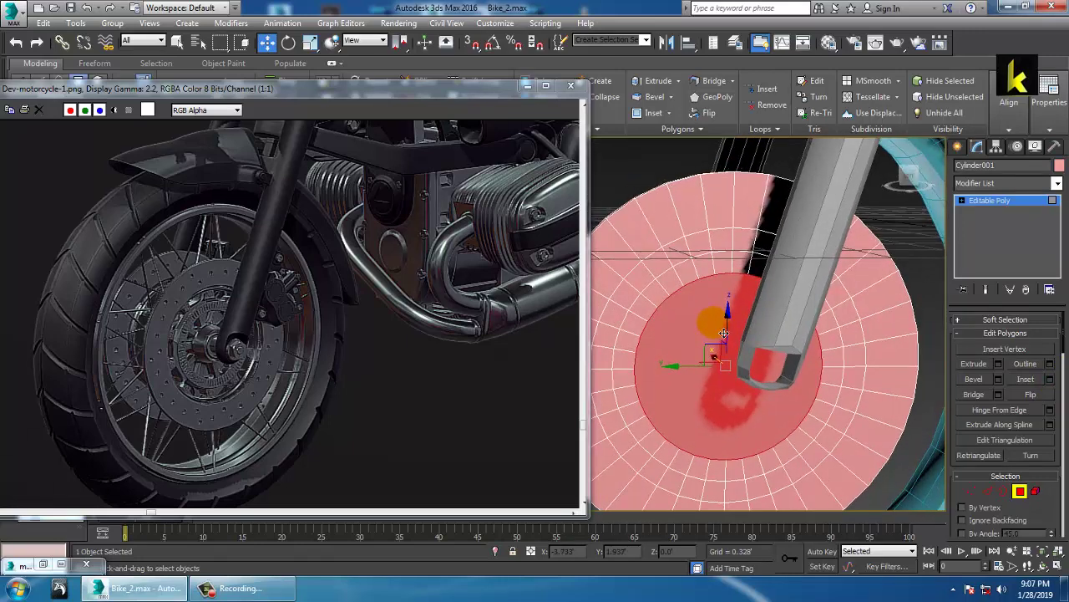
{"action": "left_click", "coordinate": [984, 202]}
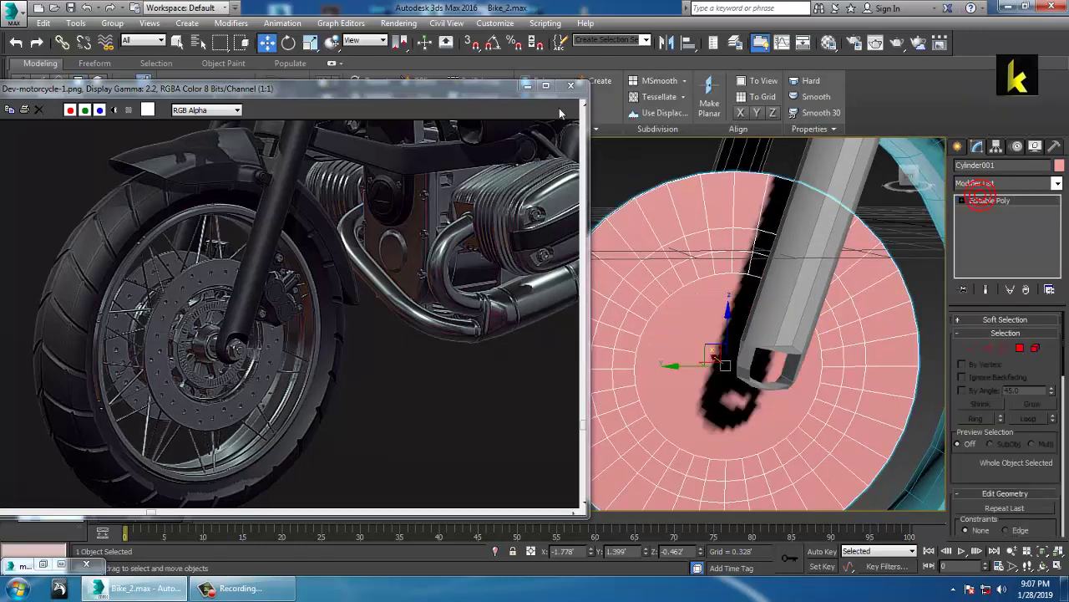
Move the reference image aside and add a Swift Loop edge loop close to the outer edge of the first narrow band
{"action": "left_click_drag", "start_coordinate": [482, 87], "coordinate": [462, 120]}
{"action": "left_click_drag", "start_coordinate": [611, 224], "coordinate": [648, 268]}
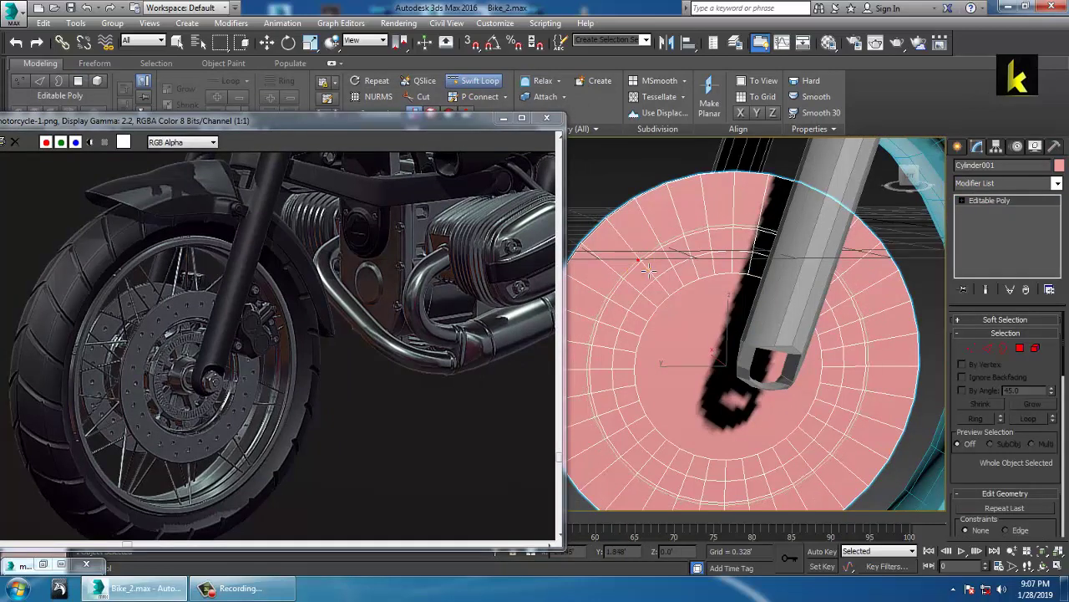
{"action": "key", "text": "w"}
Select a pair of adjacent polygons in the disc's first narrow band and isolate the disc
{"action": "left_click", "coordinate": [1021, 350]}
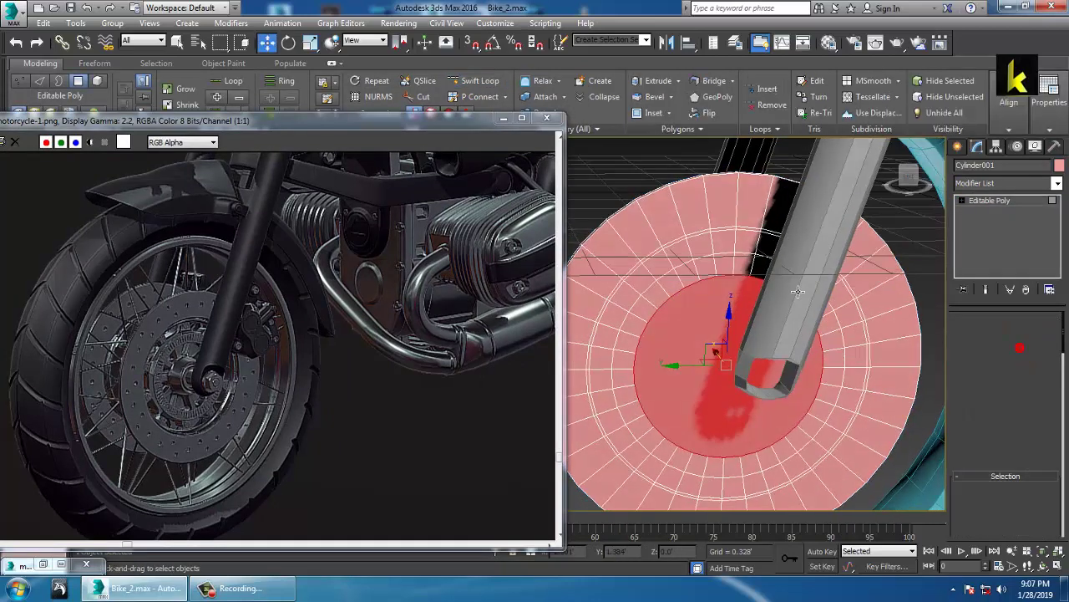
{"action": "left_click", "coordinate": [717, 252]}
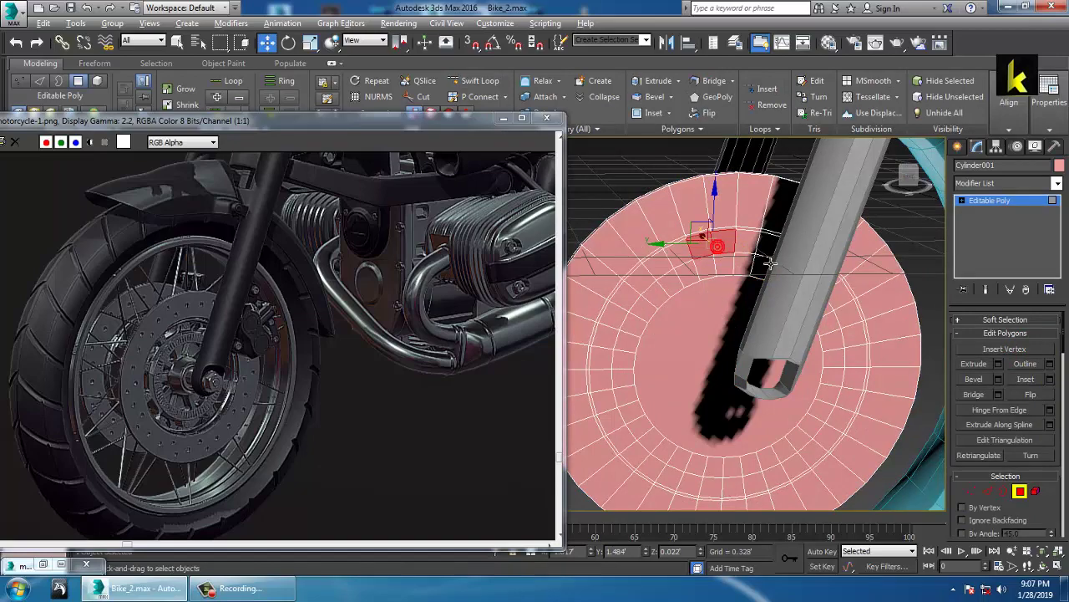
{"action": "mouse_move", "coordinate": [728, 256]}
{"action": "middle_mouse_down", "text": "alt"}
{"action": "mouse_move", "coordinate": [793, 257]}
{"action": "mouse_move", "coordinate": [743, 260]}
{"action": "mouse_move", "coordinate": [721, 246]}
{"action": "mouse_move", "coordinate": [790, 241]}
{"action": "mouse_move", "coordinate": [788, 265]}
{"action": "middle_mouse_up", "text": "alt"}
{"action": "key", "text": "alt+q"}
{"action": "scroll", "coordinate": [791, 244], "scroll_direction": "down", "scroll_amount": 5}
{"action": "scroll", "coordinate": [817, 280], "scroll_direction": "down", "scroll_amount": 4}
{"action": "scroll", "coordinate": [820, 283], "scroll_direction": "up", "scroll_amount": 4}
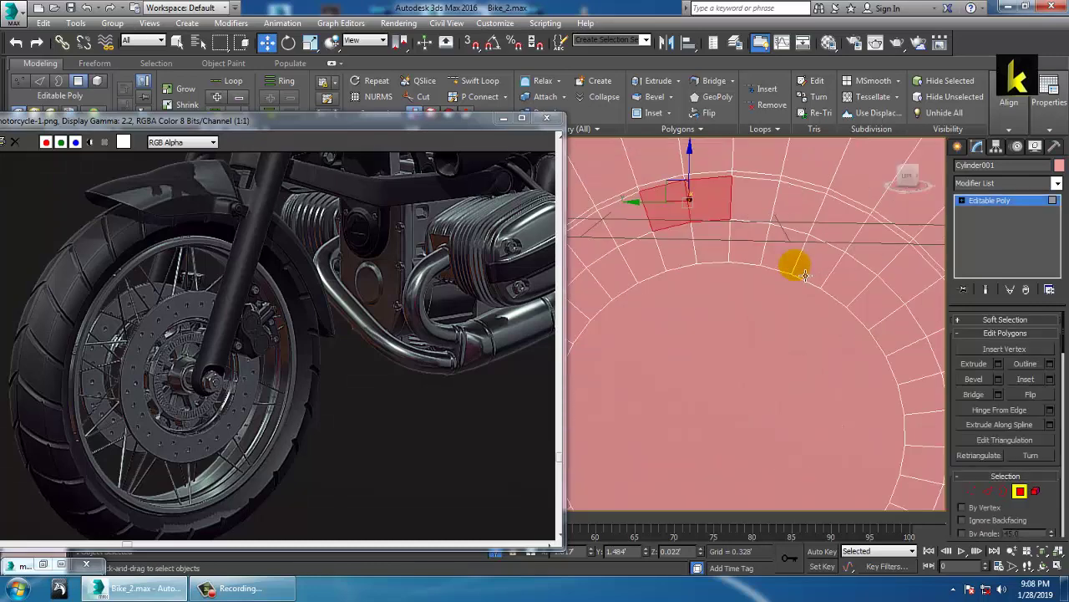
Add further adjacent polygon pairs around the whole band to the selection, leaving two polygons unselected between neighbouring pairs
{"action": "left_click", "coordinate": [824, 239], "text": "ctrl"}
{"action": "middle_click_drag", "start_coordinate": [871, 251], "coordinate": [848, 286]}
{"action": "scroll", "coordinate": [848, 286], "scroll_direction": "down", "scroll_amount": 3}
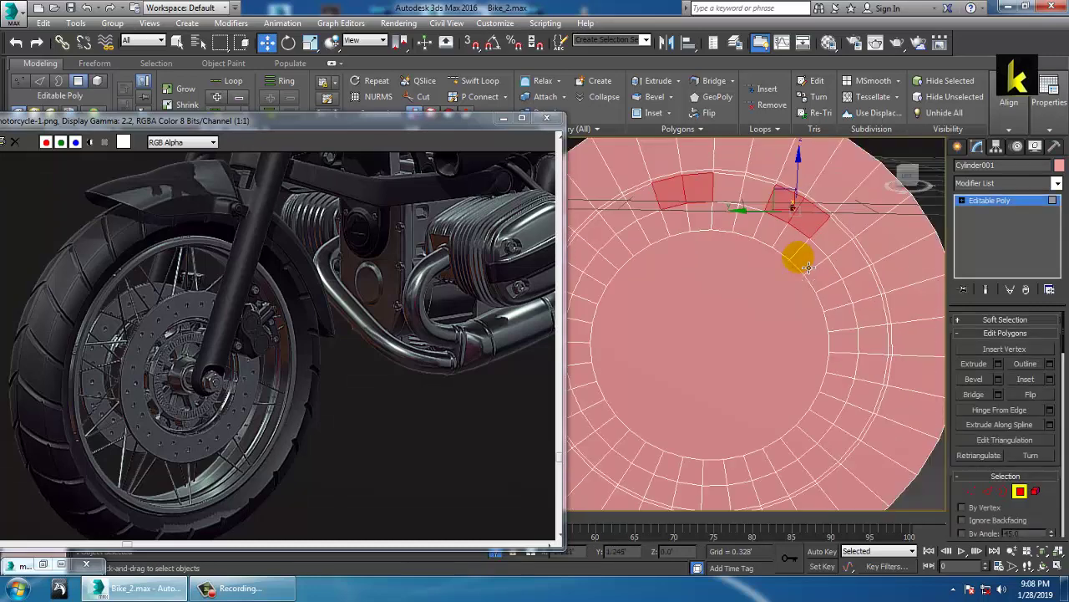
{"action": "left_click", "coordinate": [856, 282], "text": "ctrl"}
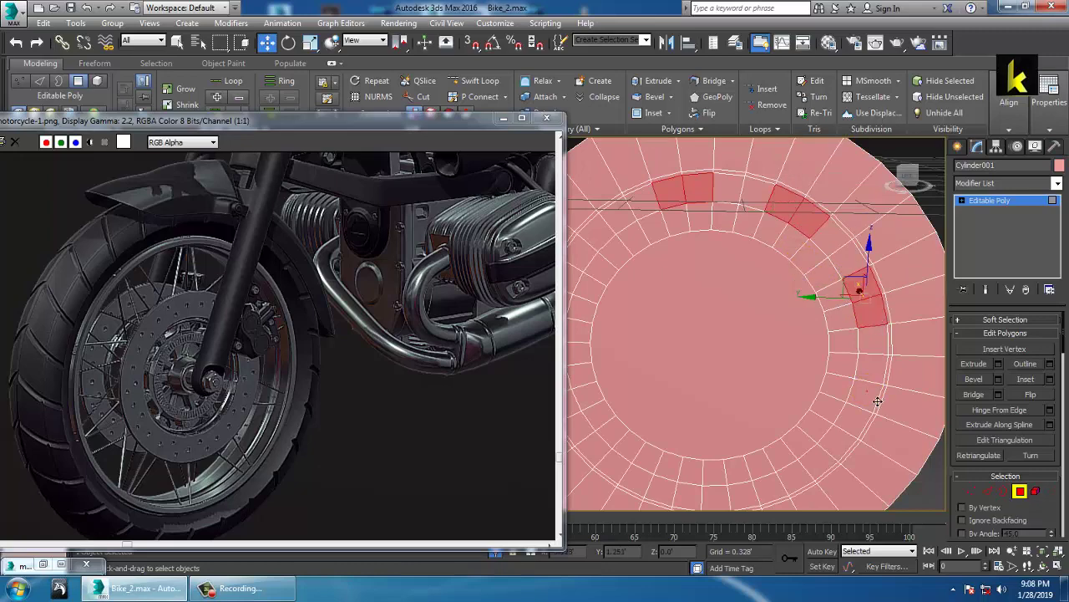
{"action": "left_click", "coordinate": [863, 435], "text": "ctrl"}
{"action": "left_click", "coordinate": [787, 483], "text": "ctrl"}
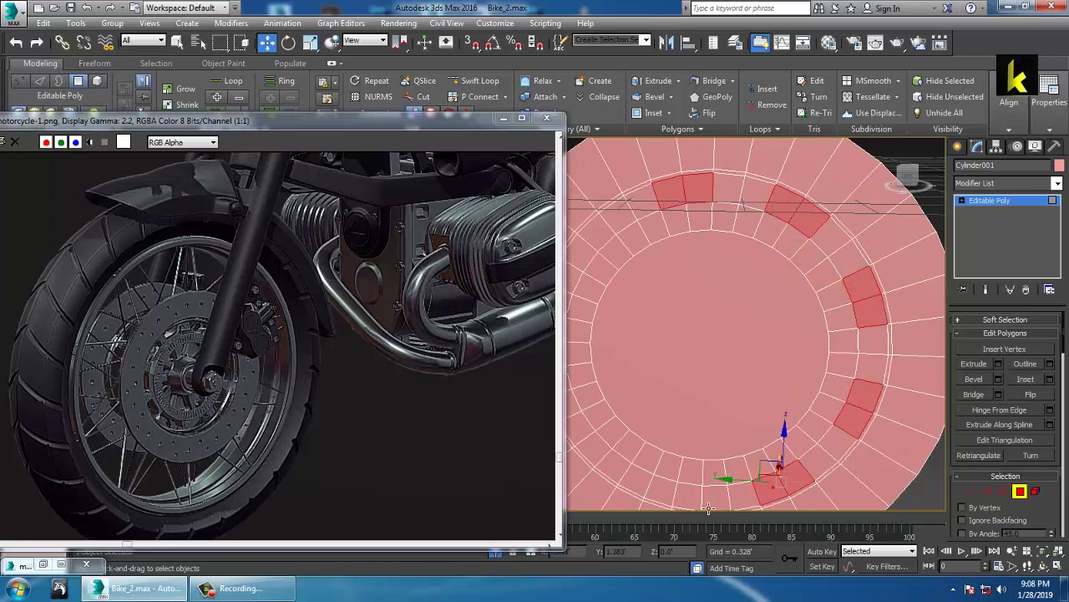
{"action": "left_click", "coordinate": [676, 495], "text": "ctrl"}
{"action": "mouse_move", "coordinate": [670, 501]}
{"action": "middle_mouse_down", "text": "alt"}
{"action": "mouse_move", "coordinate": [716, 375]}
{"action": "mouse_move", "coordinate": [697, 387]}
{"action": "middle_mouse_up", "text": "alt"}
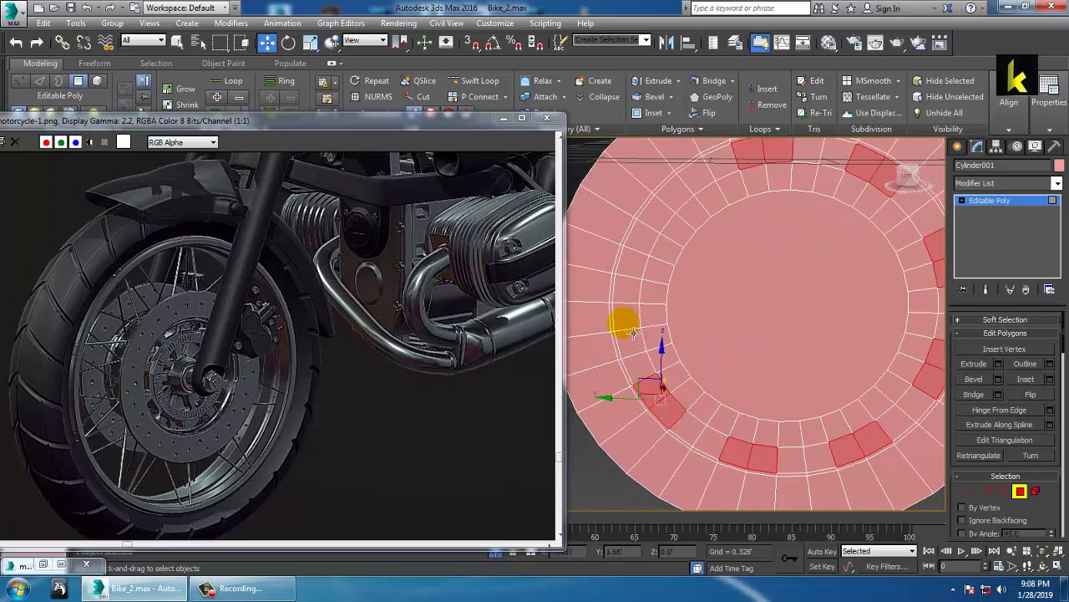
{"action": "left_click", "coordinate": [632, 303], "text": "ctrl"}
{"action": "left_click", "coordinate": [666, 204], "text": "ctrl"}
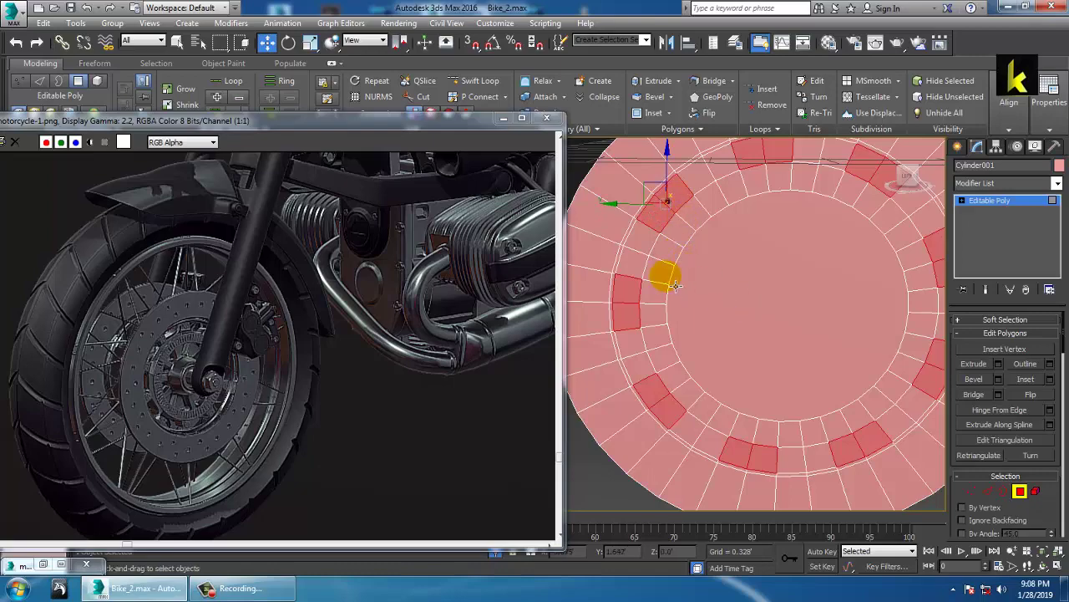
{"action": "middle_click_drag", "start_coordinate": [660, 270], "coordinate": [822, 203], "text": "alt"}
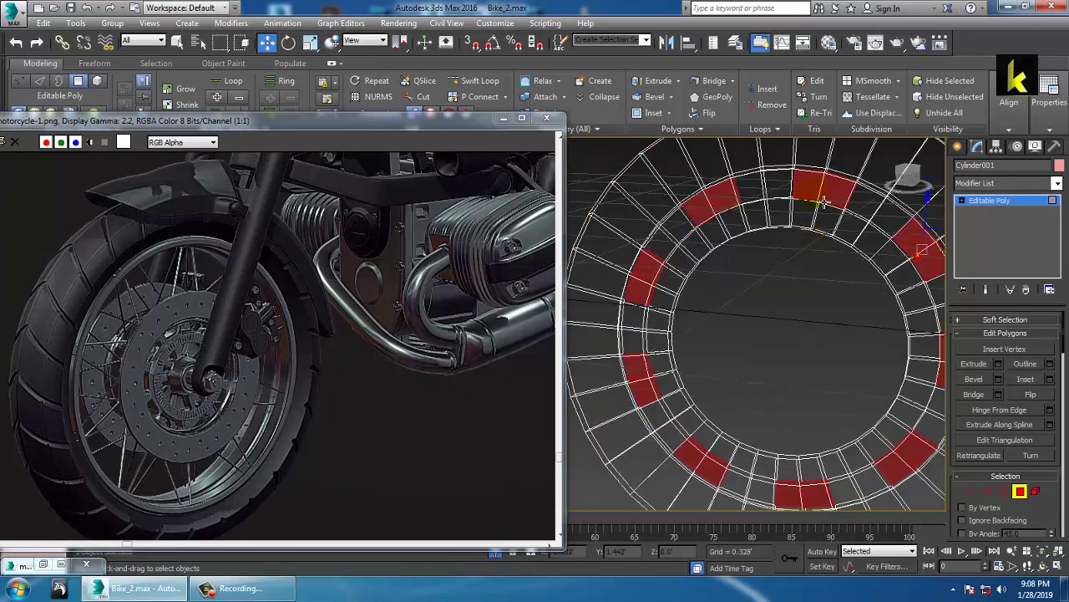
Add the near-face polygon pairs at the top and upper left of the first narrow band, matching the selected far-face pairs
{"action": "left_click", "coordinate": [818, 190], "text": "ctrl"}
{"action": "left_click", "coordinate": [840, 200], "text": "ctrl"}
{"action": "left_click", "coordinate": [725, 202], "text": "ctrl"}
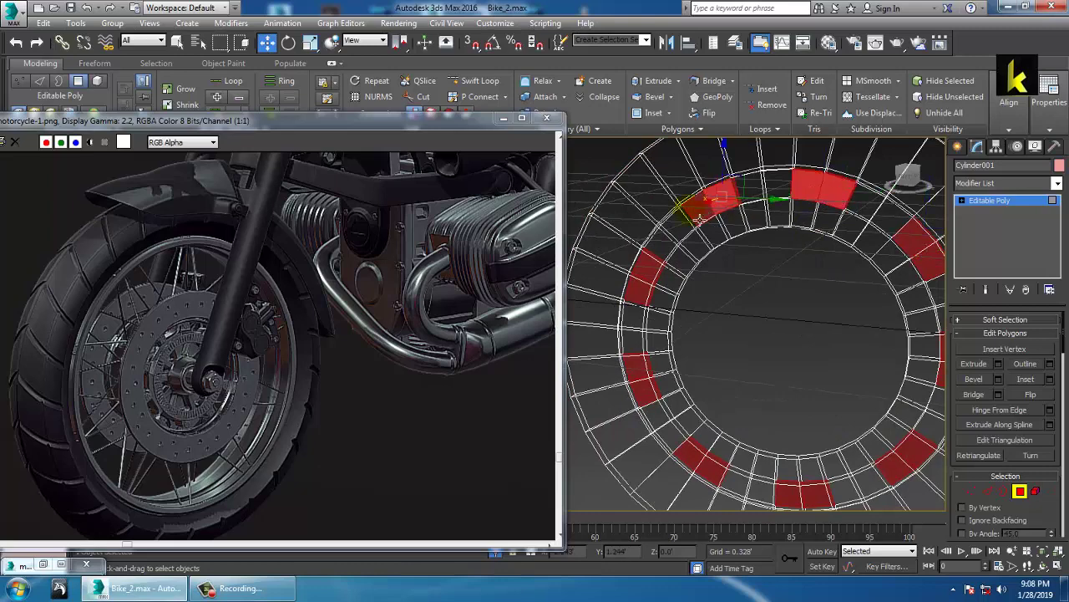
{"action": "key", "text": "4"}
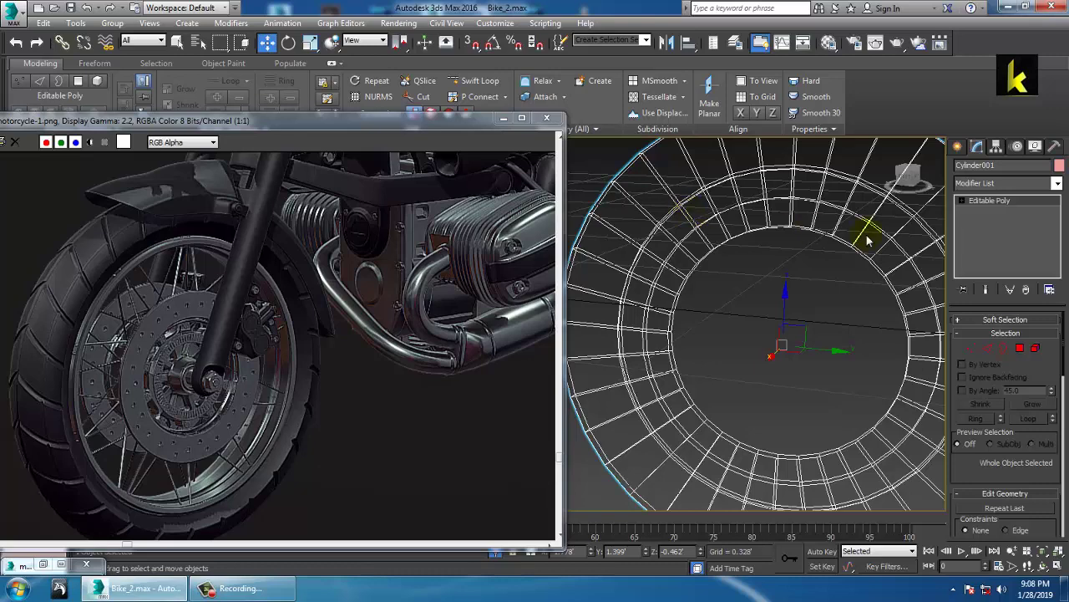
{"action": "left_click", "coordinate": [1020, 346]}
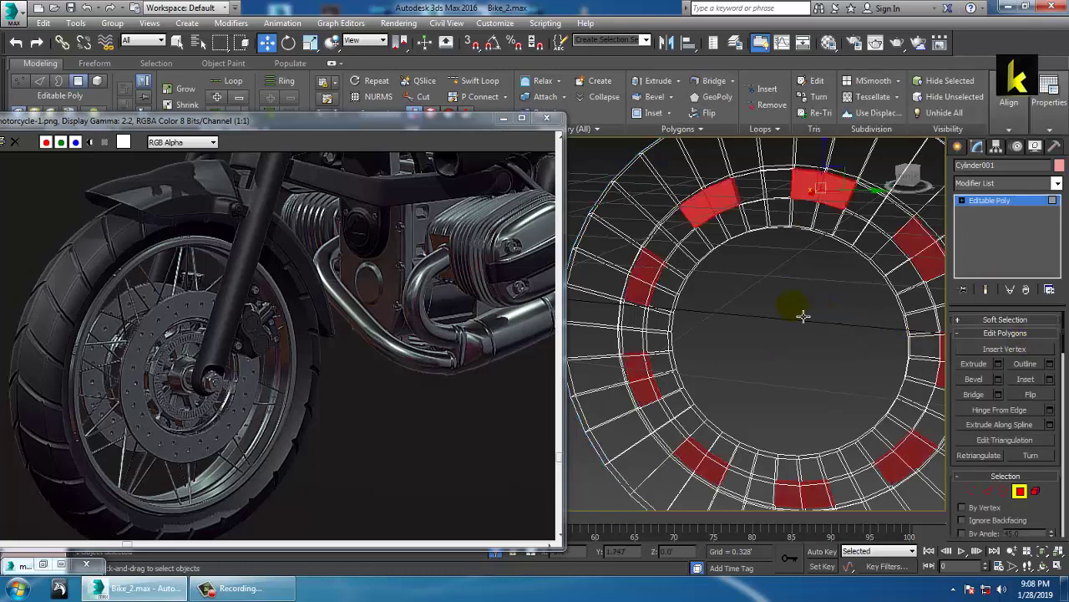
Switch the viewport to shaded display and add the two matching near-face polygon pairs on the band's left side to the selection
{"action": "key", "text": "F3"}
{"action": "left_click", "coordinate": [650, 276]}
{"action": "left_click", "coordinate": [652, 272], "text": "ctrl"}
{"action": "left_click", "coordinate": [640, 296], "text": "ctrl"}
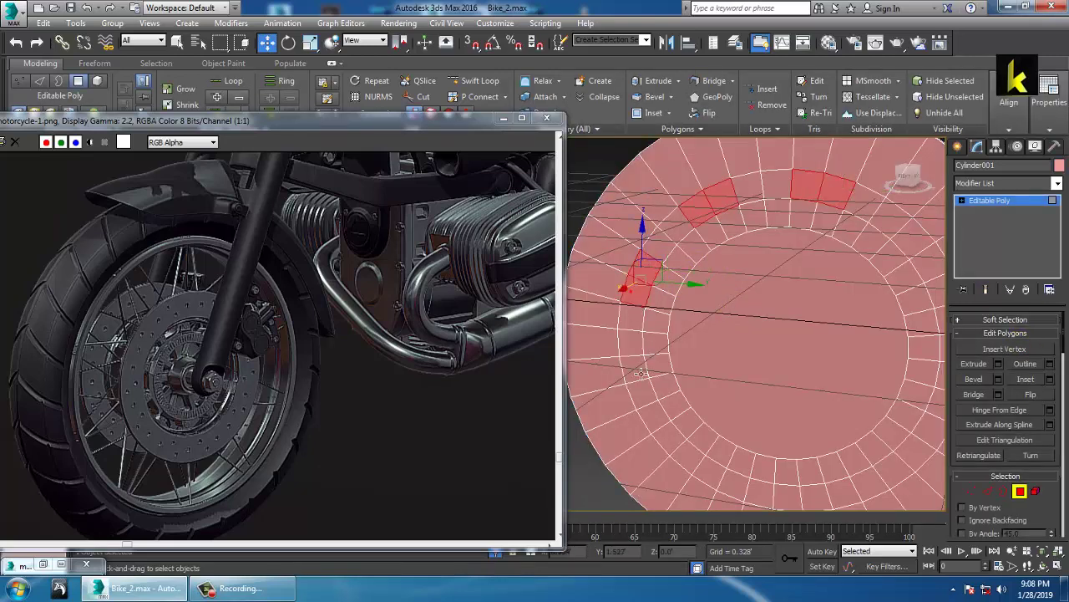
{"action": "left_click", "coordinate": [641, 373], "text": "ctrl"}
{"action": "left_click", "coordinate": [646, 393], "text": "ctrl"}
Add the remaining matching near-face polygon pairs along the band's lower and right parts, completing nine evenly spaced pairs
{"action": "middle_click_drag", "start_coordinate": [742, 404], "coordinate": [810, 338], "text": "alt"}
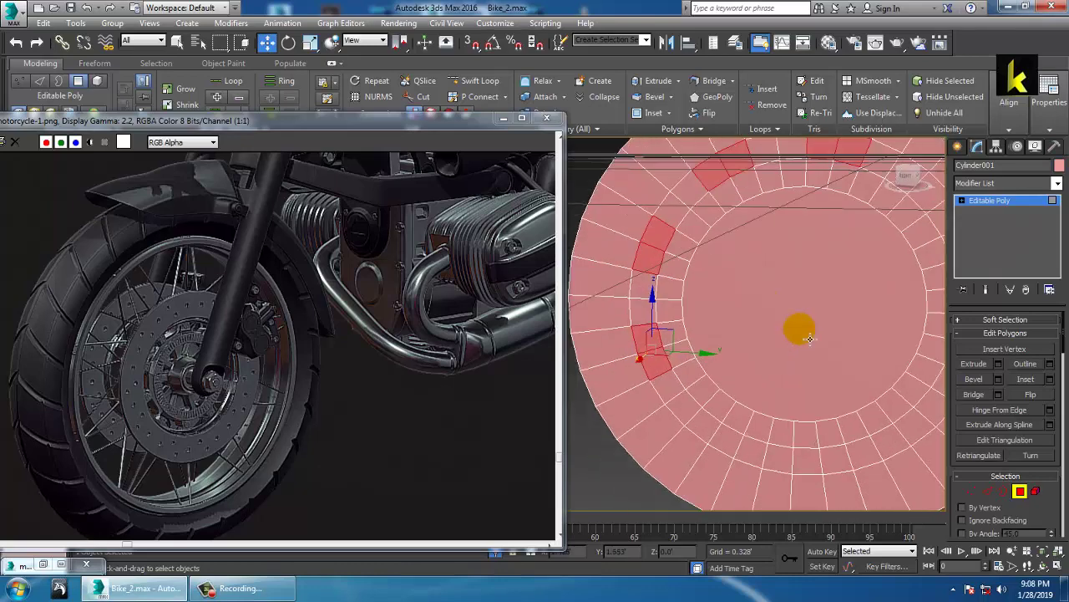
{"action": "left_click", "coordinate": [710, 422], "text": "ctrl"}
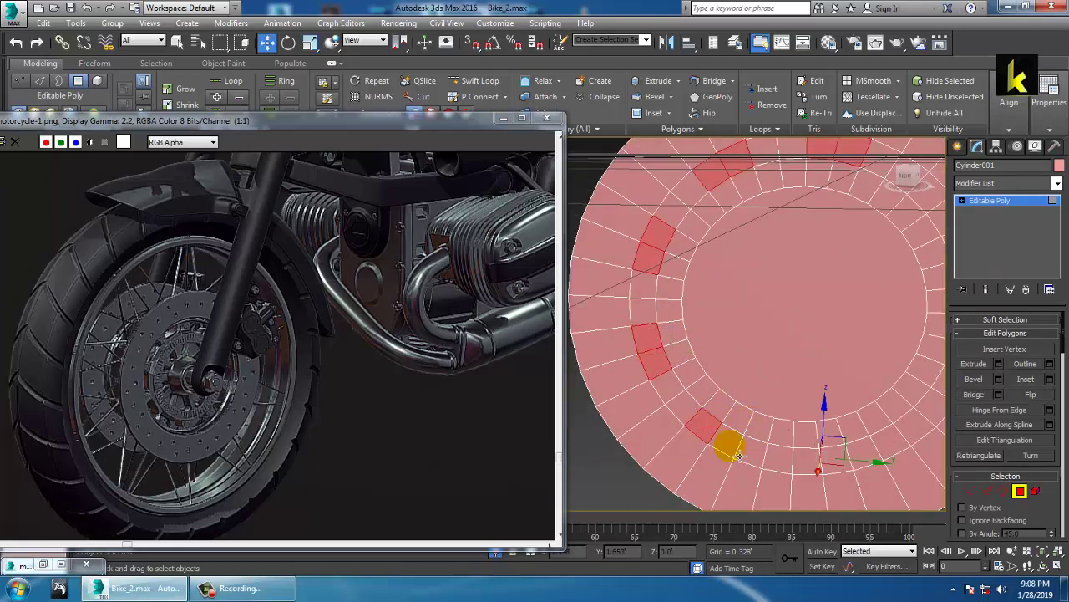
{"action": "left_click", "coordinate": [810, 465], "text": "ctrl"}
{"action": "left_click", "coordinate": [840, 462], "text": "ctrl"}
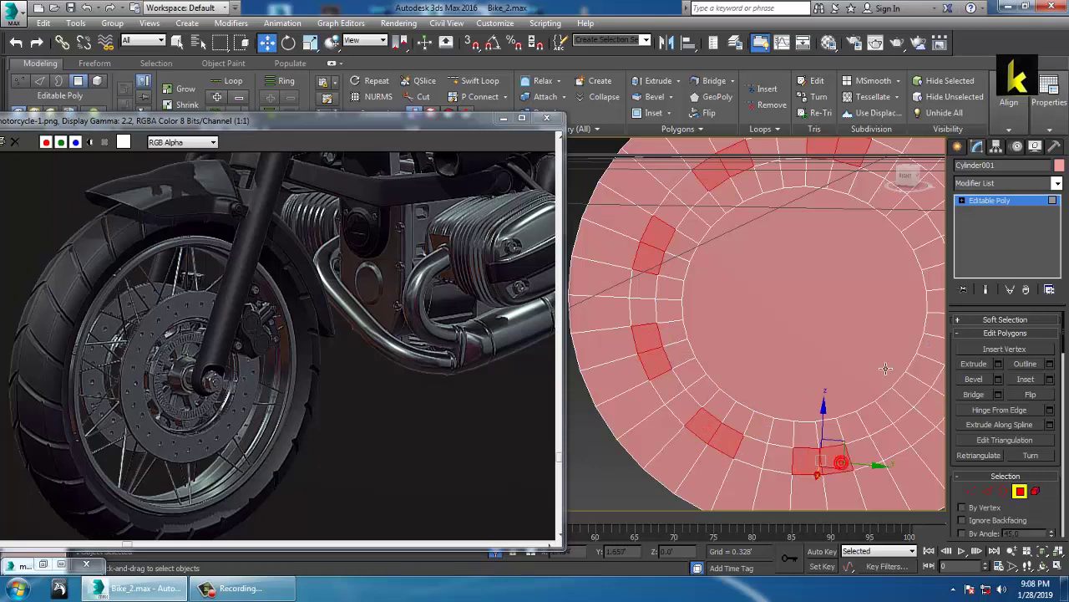
{"action": "middle_click_drag", "start_coordinate": [886, 368], "coordinate": [763, 338]}
{"action": "left_click", "coordinate": [861, 403], "text": "ctrl"}
{"action": "middle_click_drag", "start_coordinate": [884, 334], "coordinate": [867, 344]}
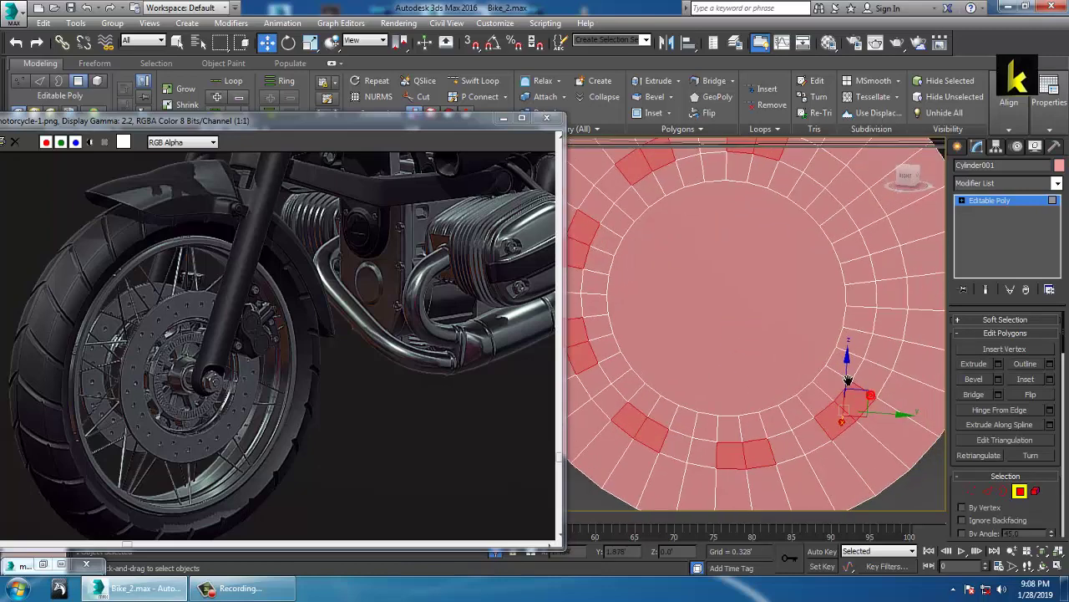
{"action": "left_click", "coordinate": [913, 327], "text": "ctrl"}
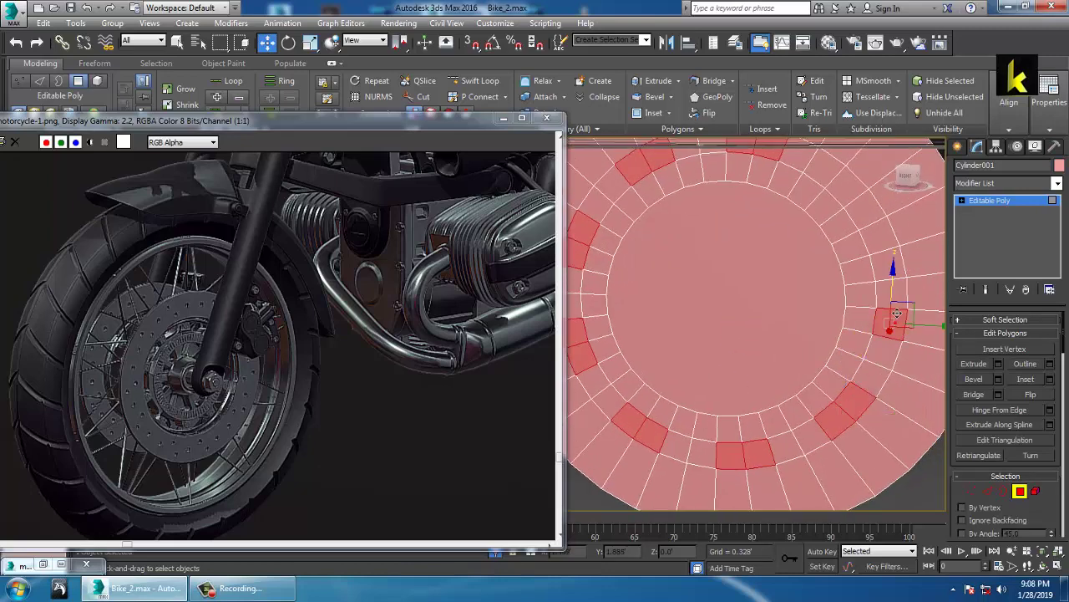
{"action": "left_click", "coordinate": [868, 222], "text": "ctrl"}
{"action": "left_click", "coordinate": [851, 193], "text": "ctrl"}
{"action": "scroll", "coordinate": [850, 197], "scroll_direction": "down", "scroll_amount": 3}
{"action": "middle_click_drag", "start_coordinate": [850, 217], "coordinate": [682, 293], "text": "alt"}
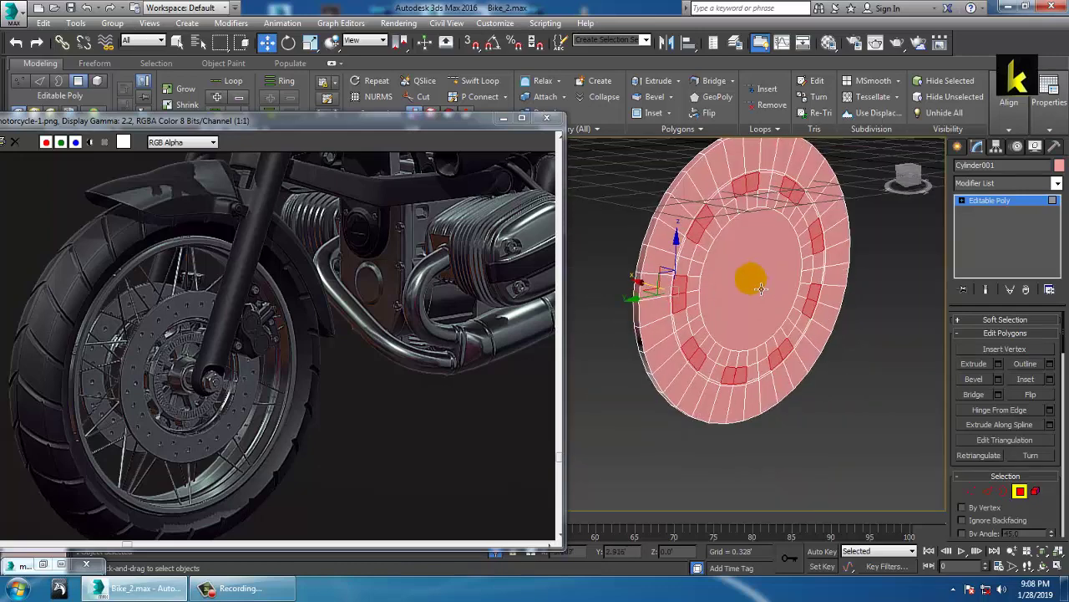
Inset the selected polygon pairs on both faces of the disc by 0.008'
{"action": "middle_click_drag", "start_coordinate": [761, 288], "coordinate": [755, 308], "text": "alt"}
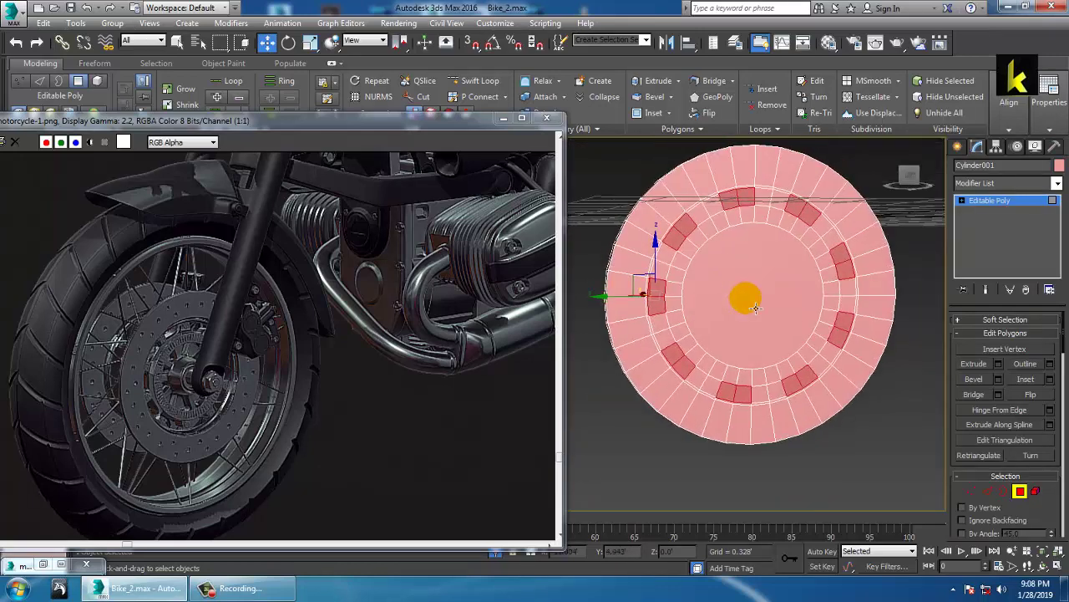
{"action": "left_click", "coordinate": [1055, 380]}
{"action": "middle_click_drag", "start_coordinate": [685, 368], "coordinate": [641, 369], "text": "alt"}
{"action": "left_click", "coordinate": [542, 334]}
{"action": "left_click", "coordinate": [552, 356]}
{"action": "scroll", "coordinate": [639, 368], "scroll_direction": "up", "scroll_amount": 2}
{"action": "mouse_move", "coordinate": [532, 351]}
{"action": "left_mouse_down"}
{"action": "mouse_move", "coordinate": [534, 331]}
{"action": "mouse_move", "coordinate": [545, 362]}
{"action": "left_mouse_up"}
{"action": "left_click", "coordinate": [525, 369]}
Delete the inset polygon pairs on both faces to open the slots in the disc
{"action": "middle_click_drag", "start_coordinate": [706, 327], "coordinate": [765, 313], "text": "alt"}
{"action": "key", "text": "Delete"}
{"action": "scroll", "coordinate": [761, 339], "scroll_direction": "up", "scroll_amount": 6}
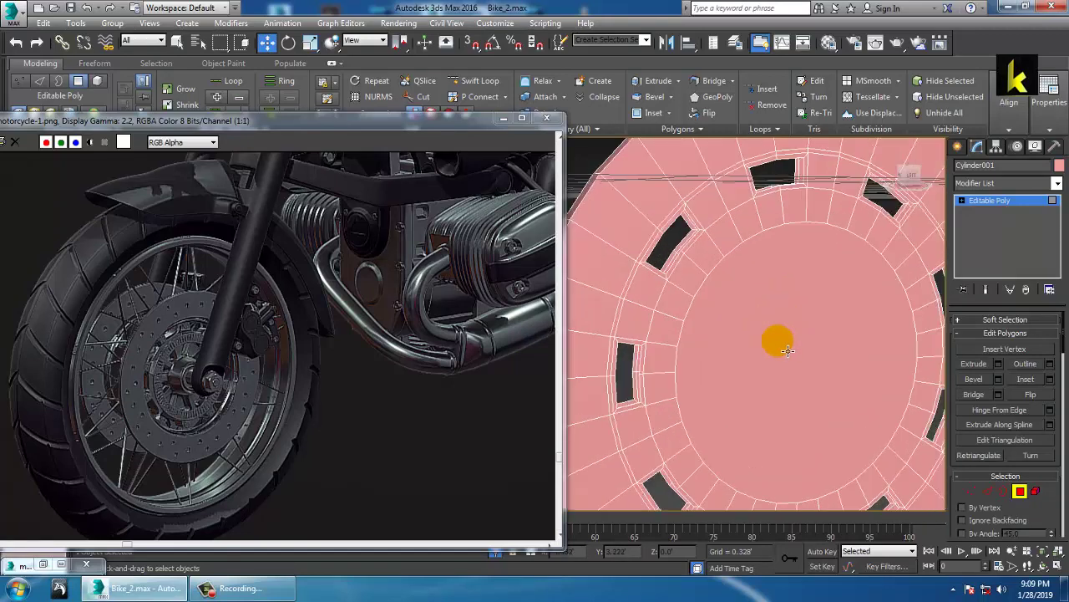
Select the near and far borders of the slot at the top of the disc and bridge them
{"action": "middle_click_drag", "start_coordinate": [788, 351], "coordinate": [791, 351], "text": "alt"}
{"action": "scroll", "coordinate": [791, 350], "scroll_direction": "up", "scroll_amount": 2}
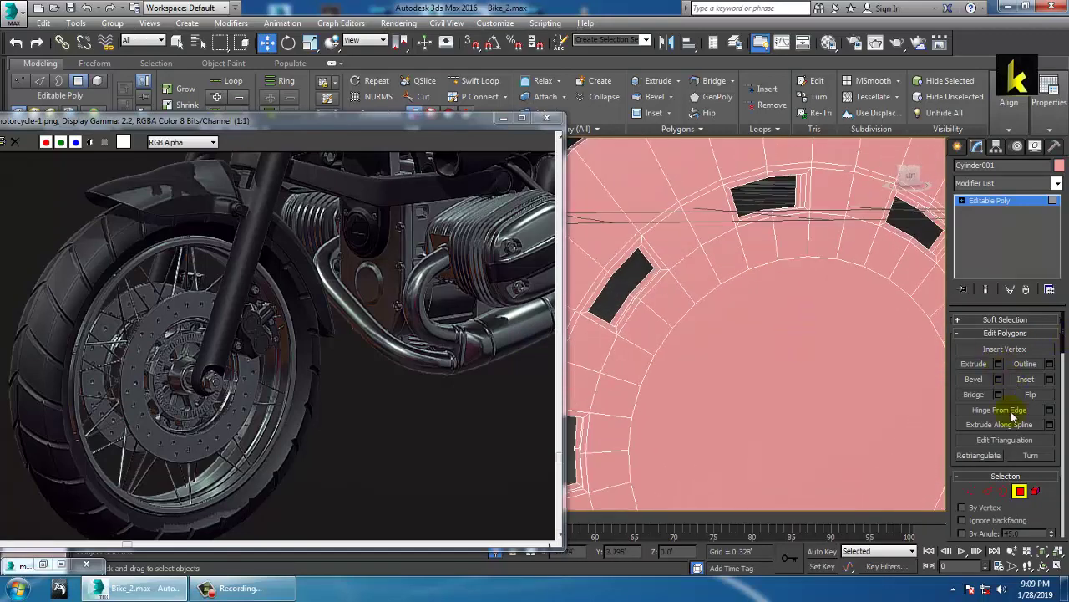
{"action": "left_click", "coordinate": [1005, 492]}
{"action": "left_click", "coordinate": [812, 190]}
{"action": "left_click", "coordinate": [778, 189]}
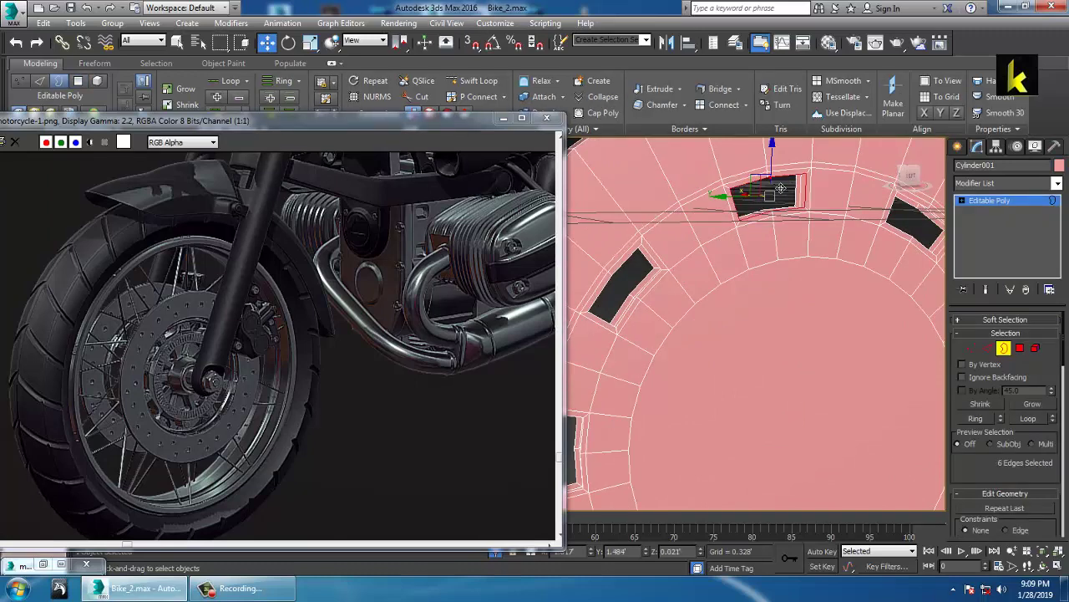
{"action": "left_click", "coordinate": [806, 200], "text": "ctrl"}
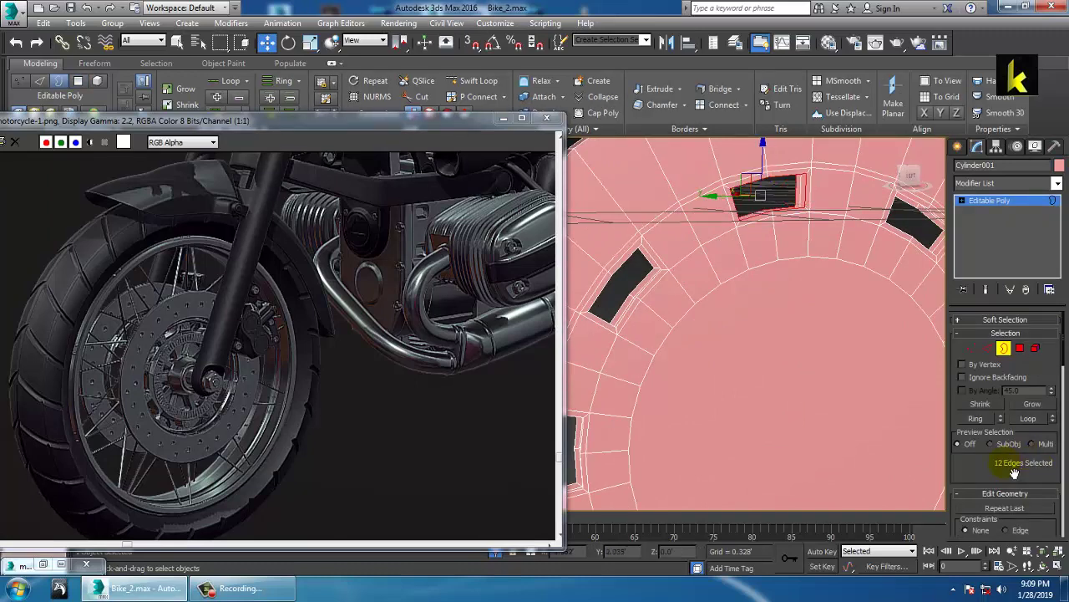
{"action": "left_click_drag", "start_coordinate": [1015, 472], "coordinate": [1055, 3]}
{"action": "left_click_drag", "start_coordinate": [1045, 504], "coordinate": [1049, 246]}
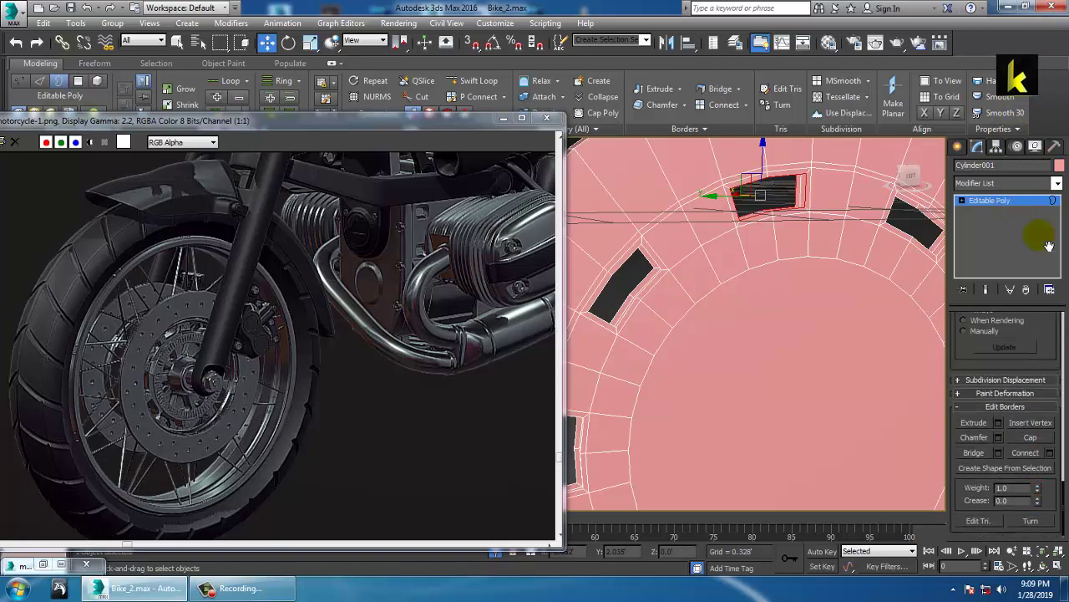
{"action": "left_click", "coordinate": [974, 457]}
Bridge the near and far borders of the upper-left slot and of the left slot
{"action": "middle_click_drag", "start_coordinate": [735, 269], "coordinate": [807, 282], "text": "alt"}
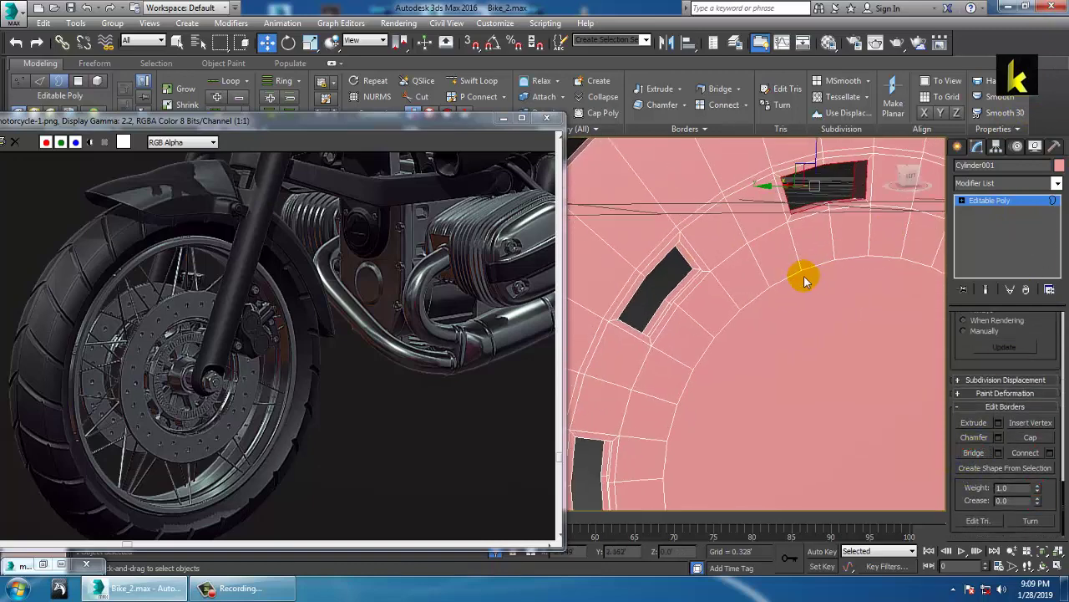
{"action": "left_click", "coordinate": [690, 300]}
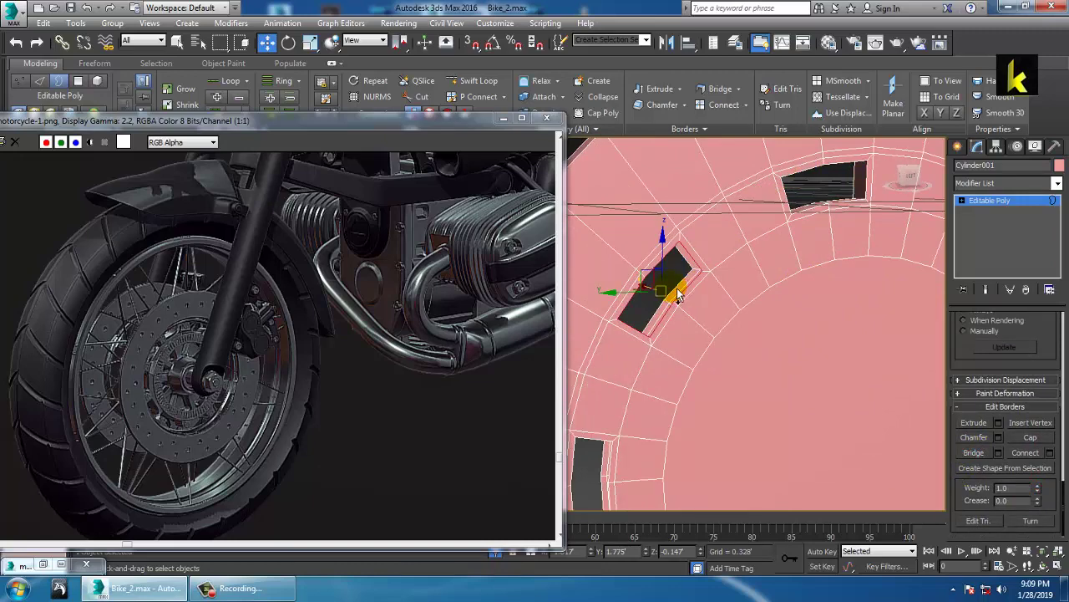
{"action": "left_click", "coordinate": [683, 293]}
{"action": "left_click", "coordinate": [986, 452]}
{"action": "middle_click_drag", "start_coordinate": [752, 284], "coordinate": [654, 407], "text": "alt"}
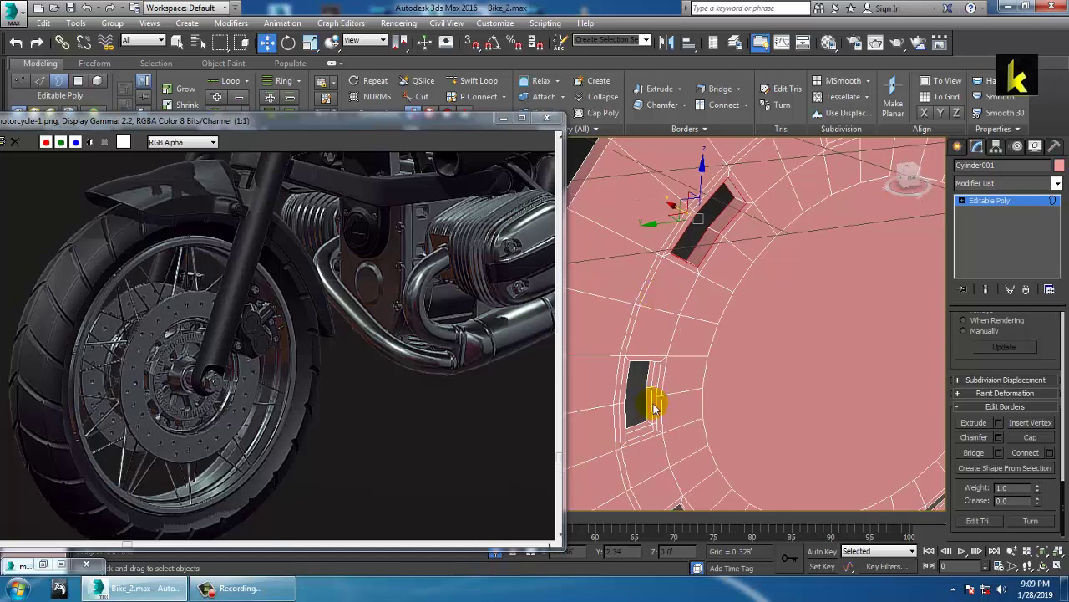
{"action": "left_click", "coordinate": [663, 411]}
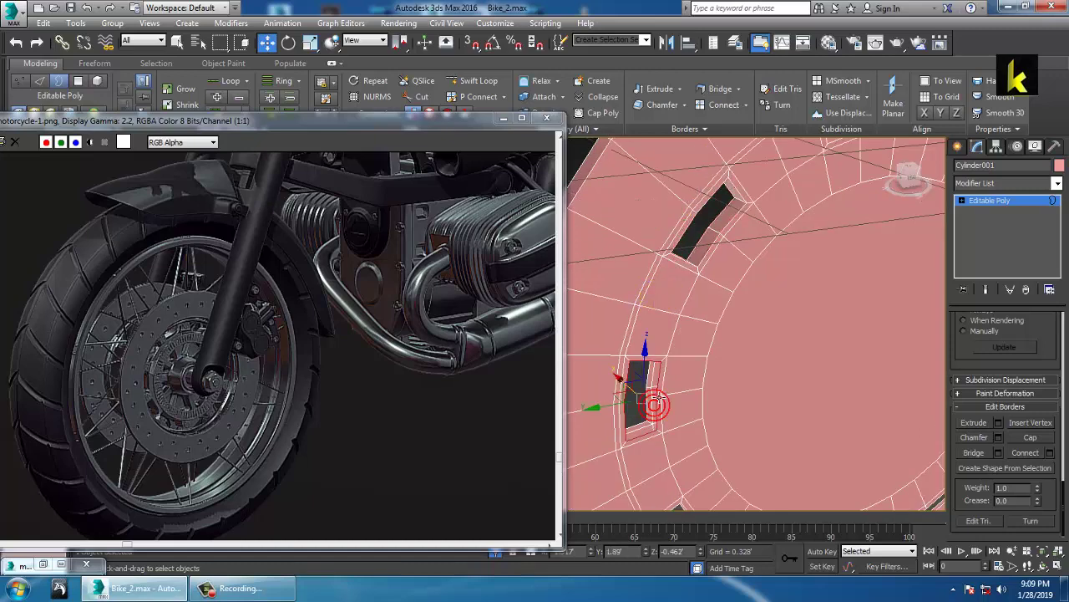
{"action": "left_click", "coordinate": [980, 455]}
Bridge the near and far borders of the lower-left slot and of the bottom slot
{"action": "middle_click_drag", "start_coordinate": [660, 317], "coordinate": [724, 344], "text": "alt"}
{"action": "left_click", "coordinate": [723, 339]}
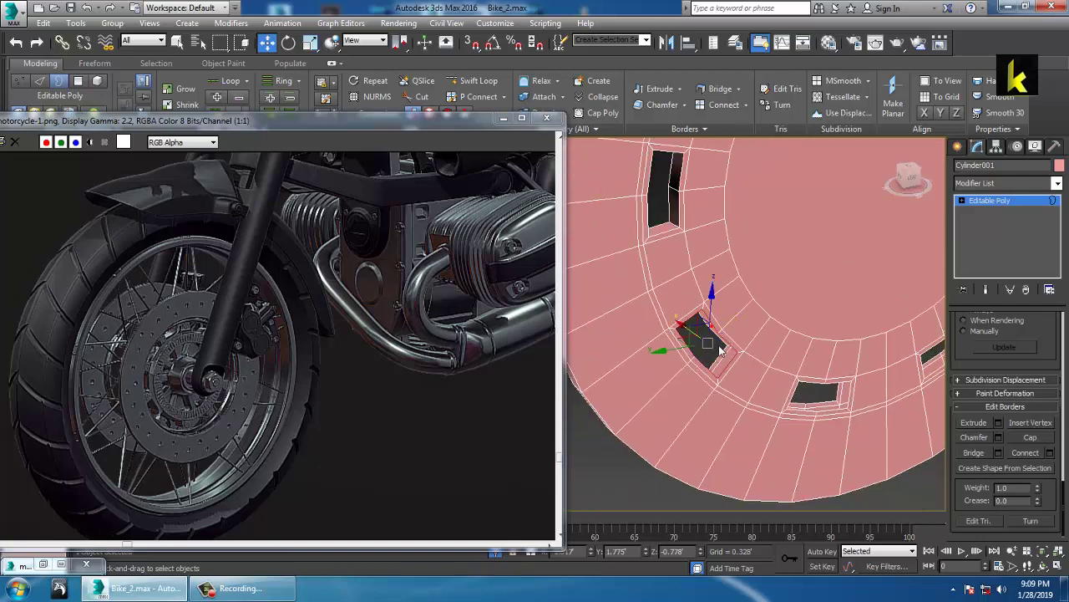
{"action": "left_click", "coordinate": [728, 360]}
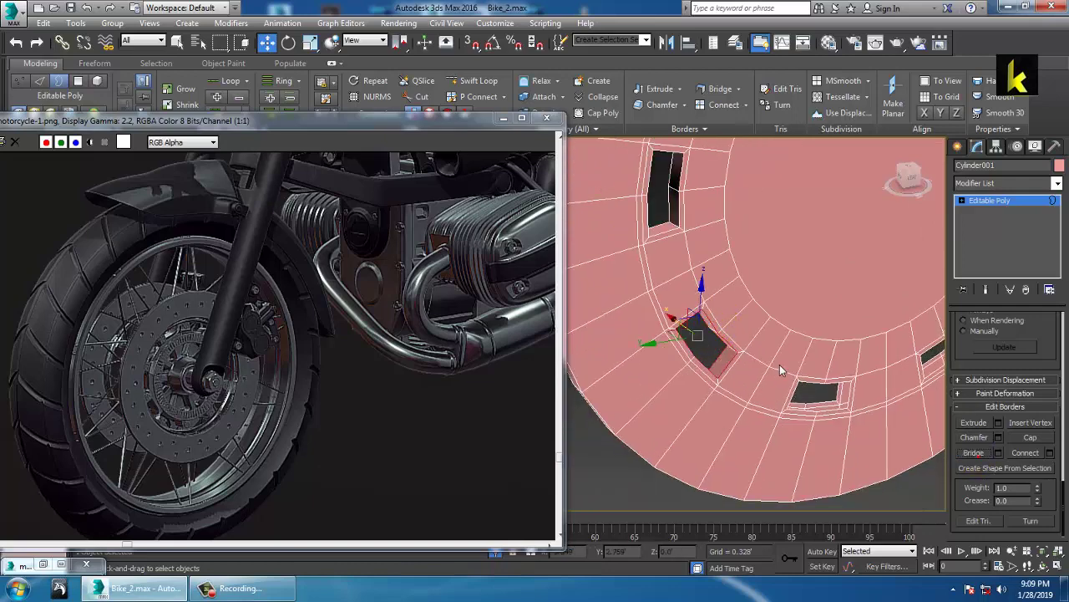
{"action": "left_click", "coordinate": [828, 394]}
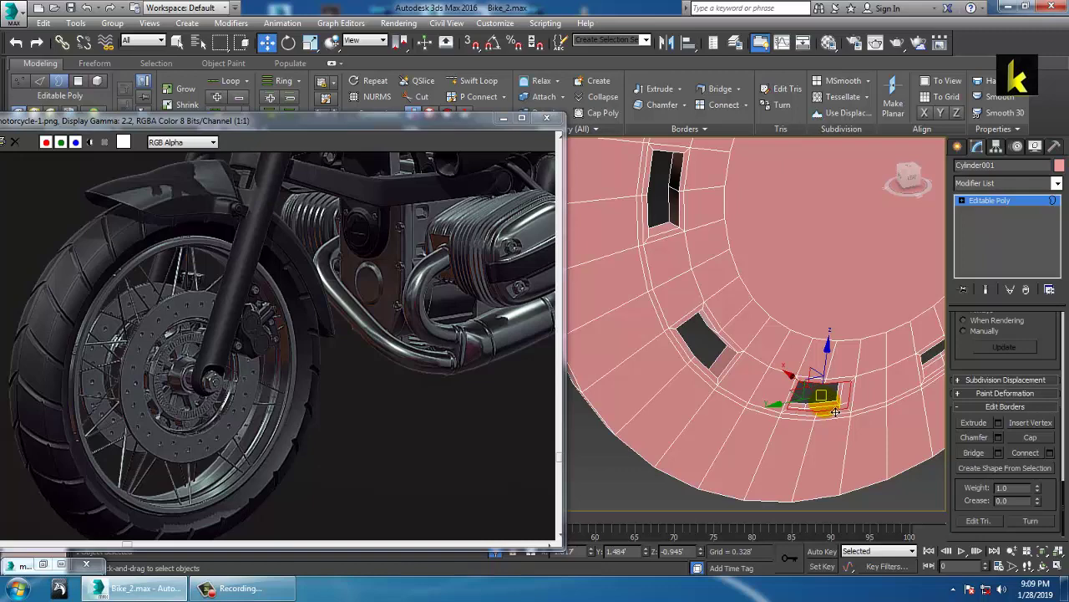
{"action": "left_click", "coordinate": [836, 412]}
{"action": "left_click", "coordinate": [976, 455]}
Bridge the near and far borders of the two slots on the disc's lower right
{"action": "middle_click_drag", "start_coordinate": [668, 305], "coordinate": [569, 277], "text": "alt"}
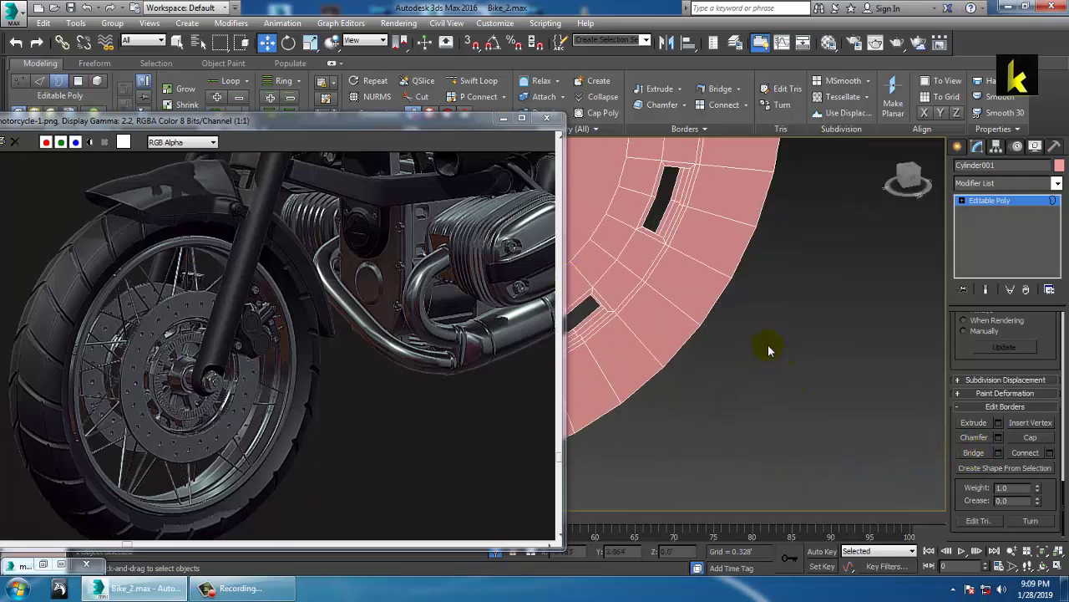
{"action": "middle_click_drag", "start_coordinate": [768, 349], "coordinate": [900, 361]}
{"action": "left_click", "coordinate": [827, 358]}
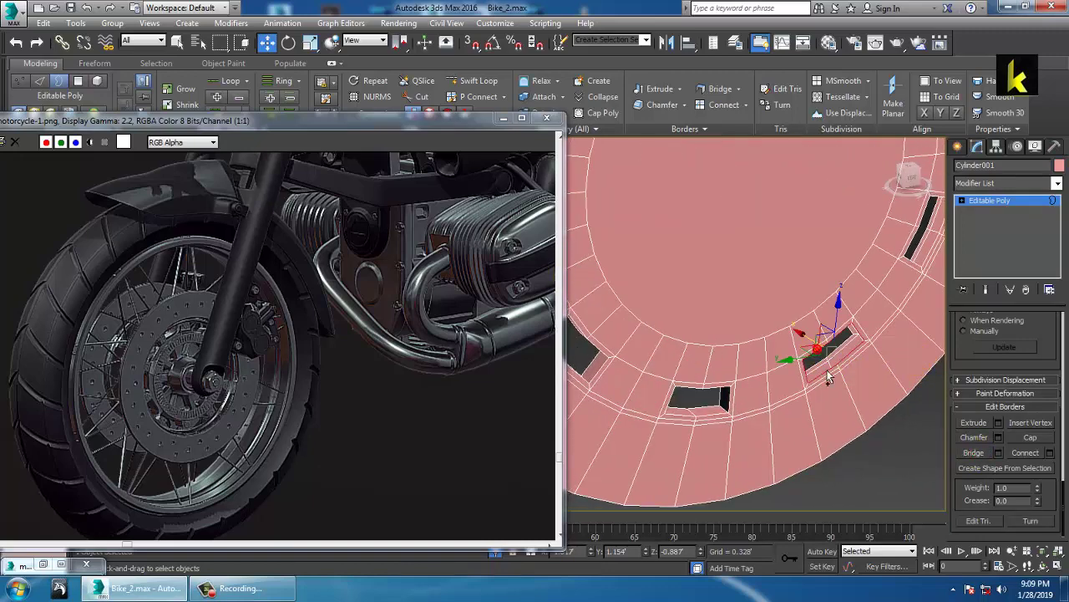
{"action": "left_click_drag", "start_coordinate": [826, 375], "coordinate": [814, 366]}
{"action": "left_click", "coordinate": [971, 449]}
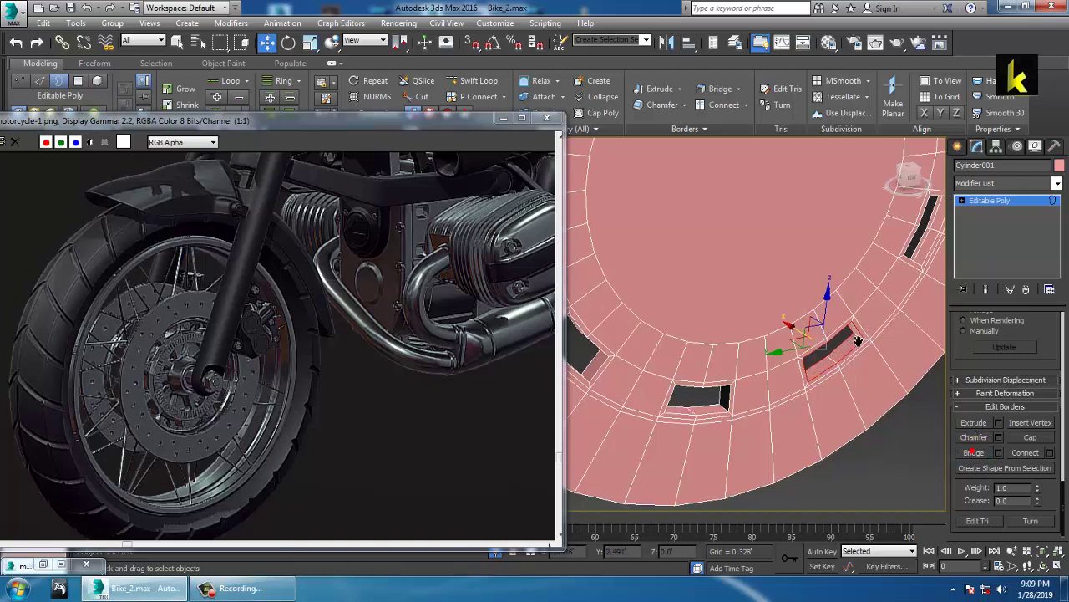
{"action": "middle_click_drag", "start_coordinate": [936, 275], "coordinate": [761, 384]}
{"action": "left_click", "coordinate": [767, 361]}
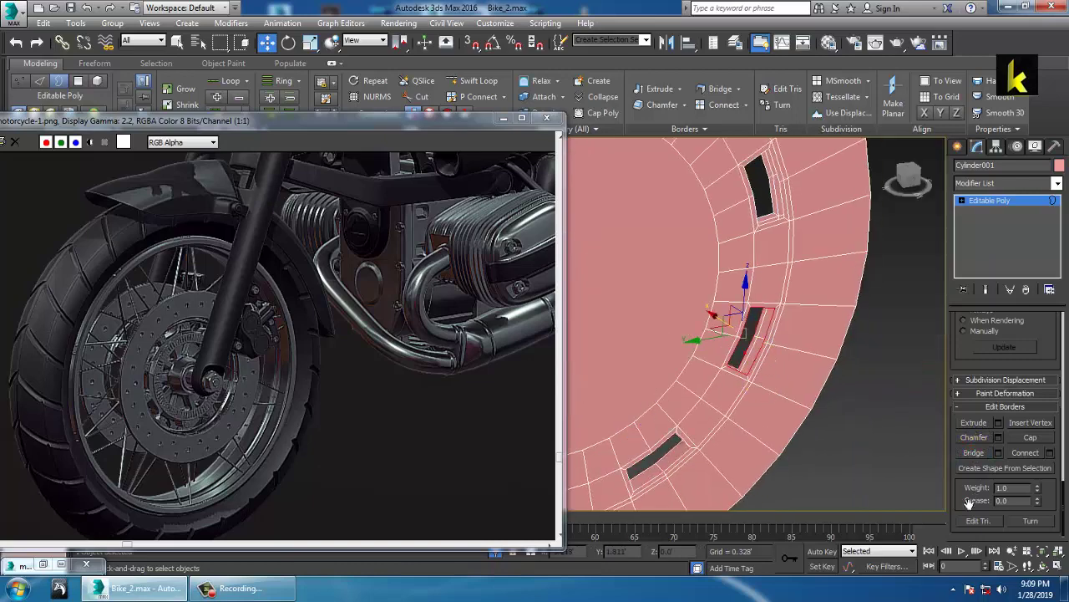
{"action": "left_click", "coordinate": [971, 457]}
Bridge the borders of the last two slots on the disc's upper right and leave border editing
{"action": "middle_click_drag", "start_coordinate": [775, 181], "coordinate": [772, 268]}
{"action": "left_click", "coordinate": [774, 283]}
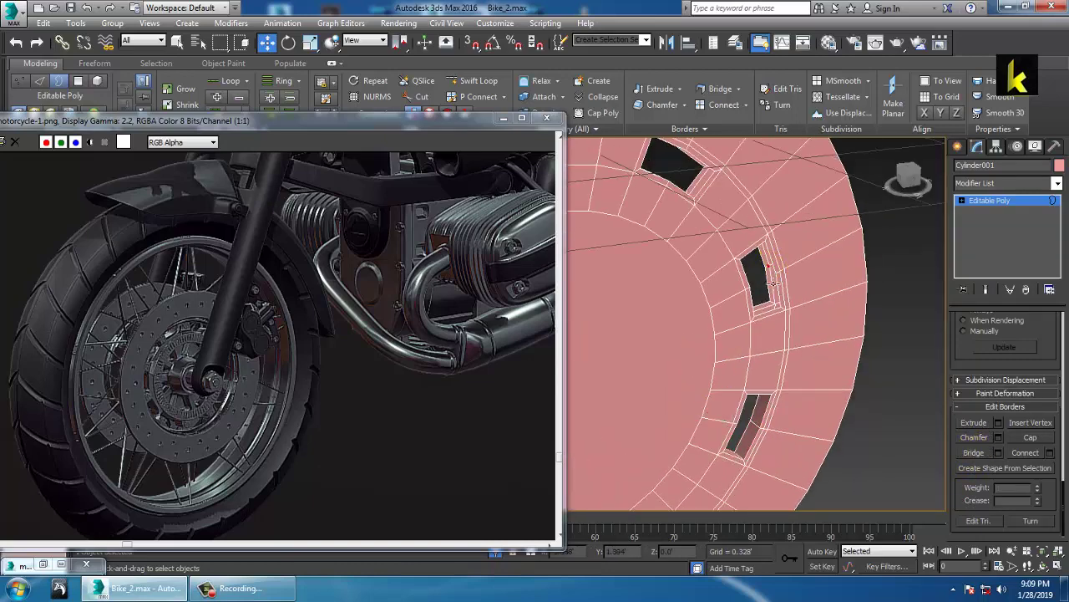
{"action": "left_click", "coordinate": [971, 457]}
{"action": "middle_click_drag", "start_coordinate": [700, 152], "coordinate": [838, 329]}
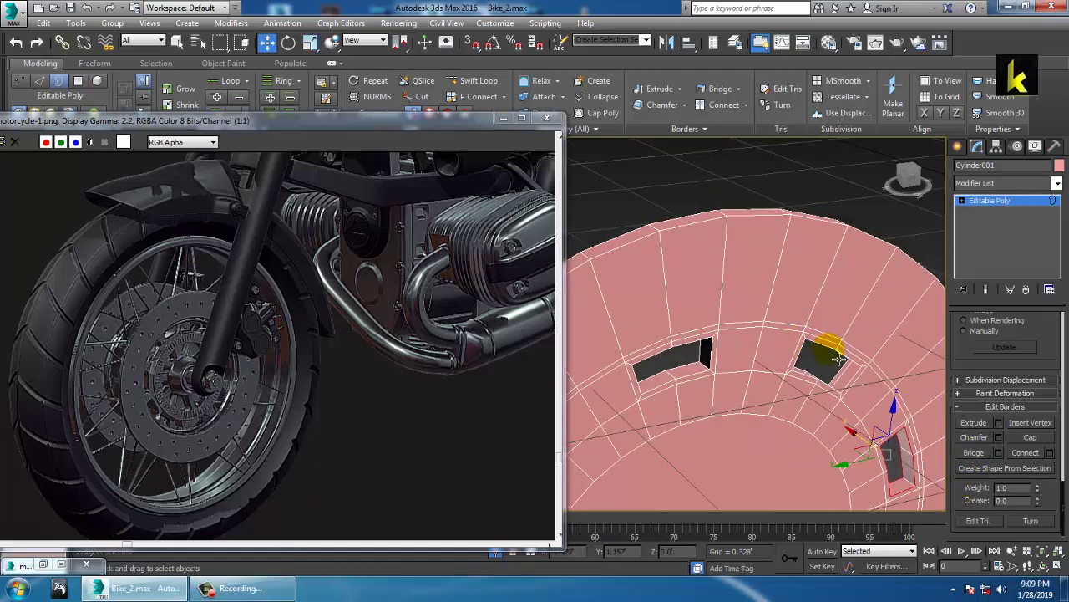
{"action": "left_click", "coordinate": [838, 356]}
{"action": "left_click", "coordinate": [848, 383]}
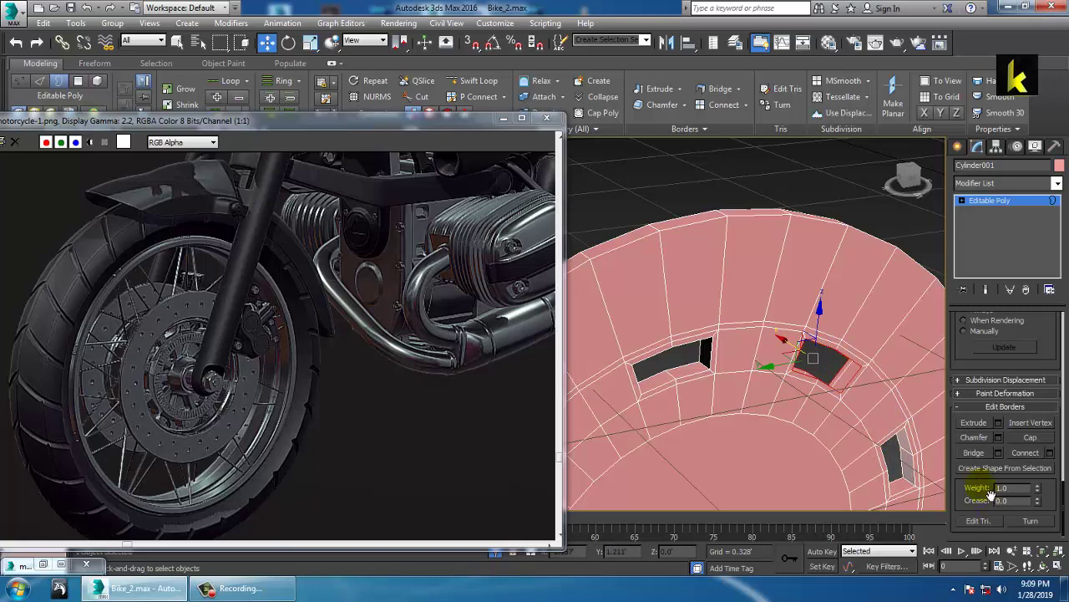
{"action": "left_click", "coordinate": [983, 455]}
{"action": "middle_click_drag", "start_coordinate": [742, 362], "coordinate": [809, 246]}
{"action": "middle_click_drag", "start_coordinate": [795, 294], "coordinate": [752, 300], "text": "alt"}
{"action": "left_click", "coordinate": [987, 208]}
{"action": "key", "text": "z"}
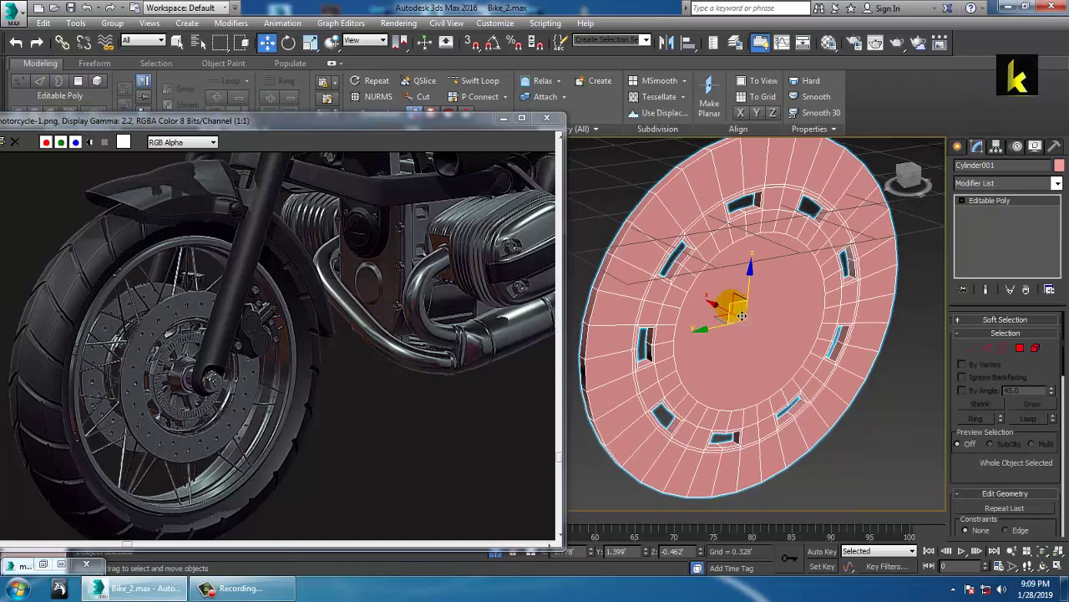
Inset the disc's large centre polygon by 0.05' to add another concentric band
{"action": "left_click", "coordinate": [1019, 349]}
{"action": "middle_click_drag", "start_coordinate": [771, 326], "coordinate": [795, 329], "text": "alt"}
{"action": "scroll", "coordinate": [789, 332], "scroll_direction": "up", "scroll_amount": 4}
{"action": "left_click", "coordinate": [1051, 381]}
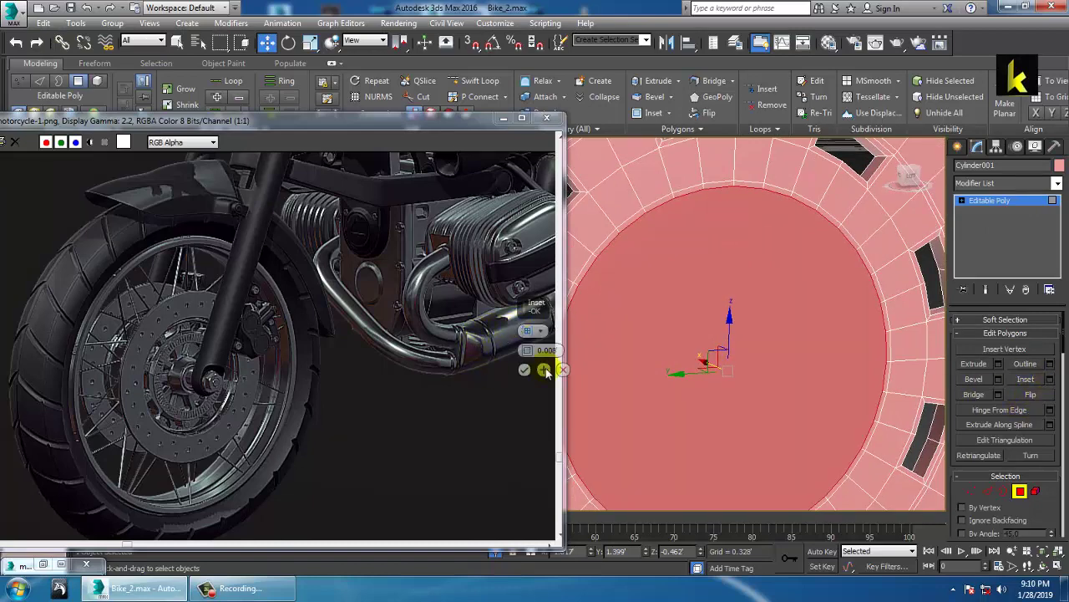
{"action": "left_click_drag", "start_coordinate": [526, 355], "coordinate": [528, 349]}
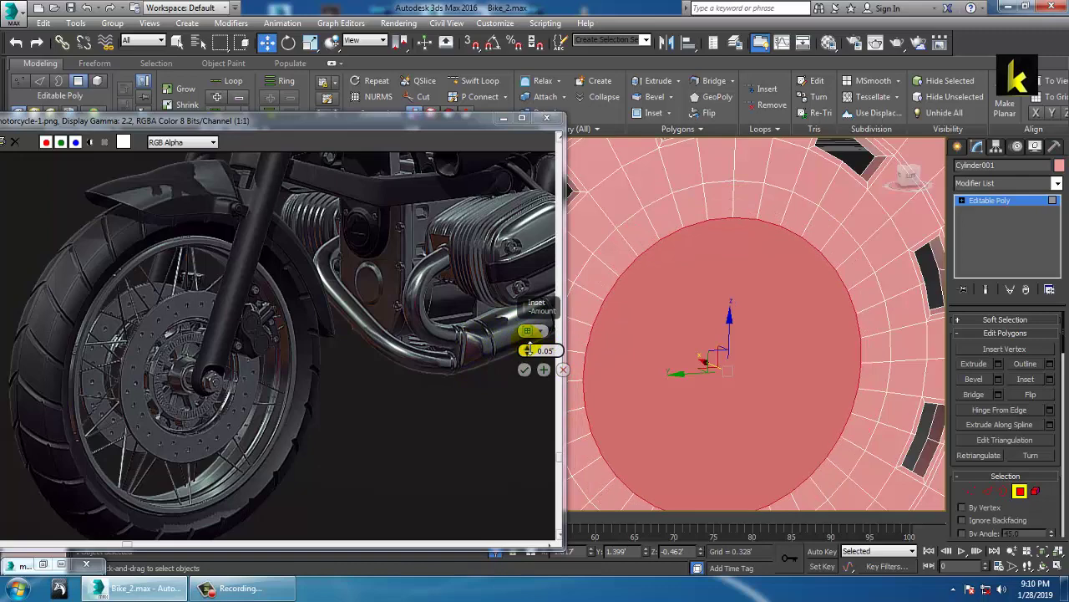
{"action": "left_click", "coordinate": [525, 369]}
{"action": "middle_click_drag", "start_coordinate": [736, 372], "coordinate": [771, 367], "text": "alt"}
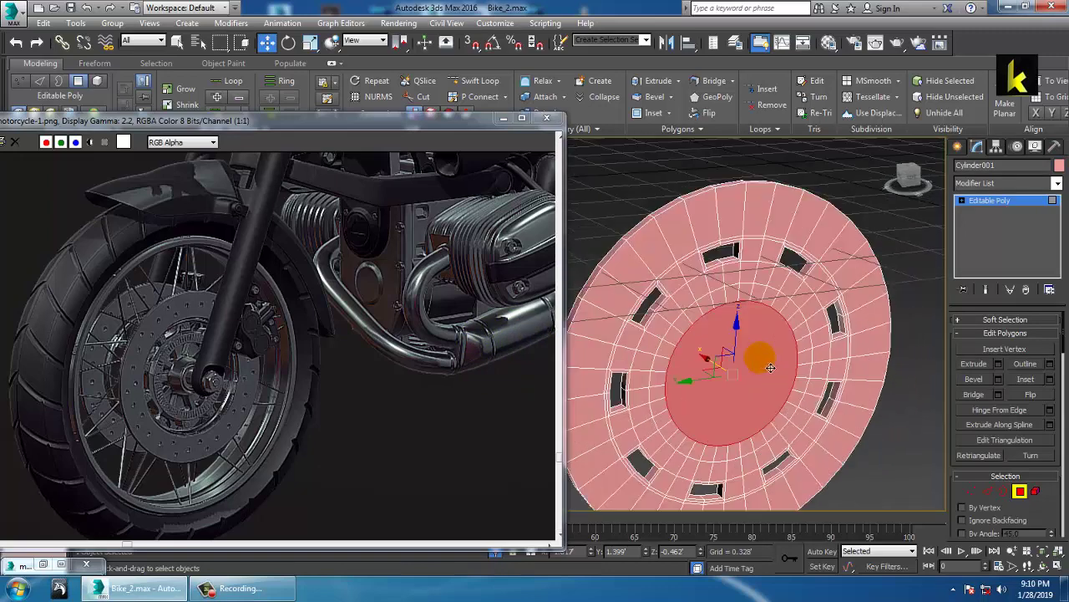
{"action": "scroll", "coordinate": [768, 368], "scroll_direction": "up", "scroll_amount": 4}
{"action": "middle_click_drag", "start_coordinate": [707, 336], "coordinate": [755, 342]}
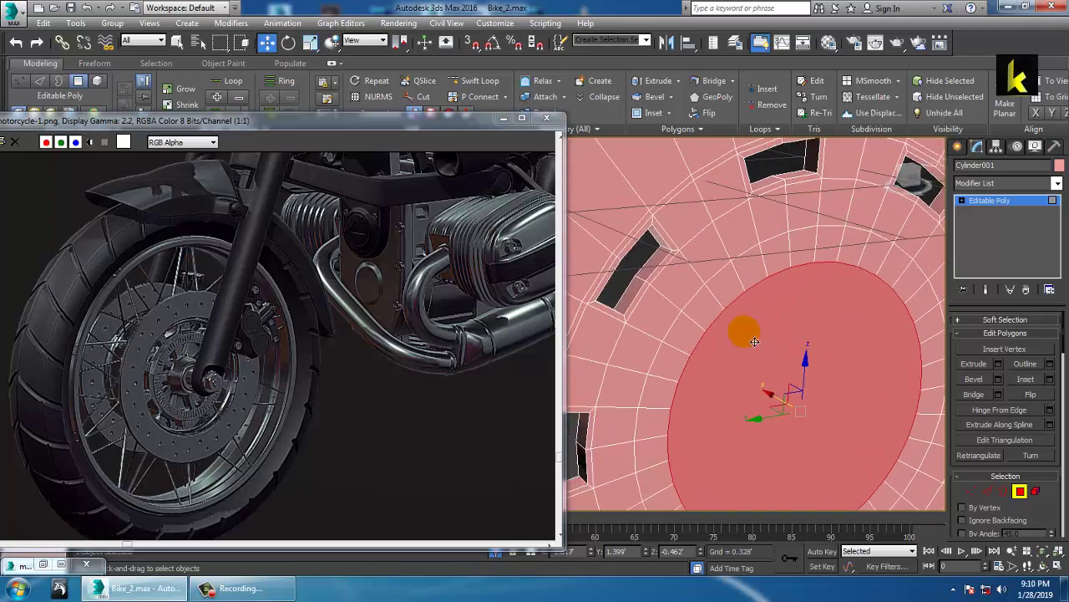
Add an edge loop around the disc with Swift Loop, just inside the ring of slots
{"action": "left_click", "coordinate": [991, 201]}
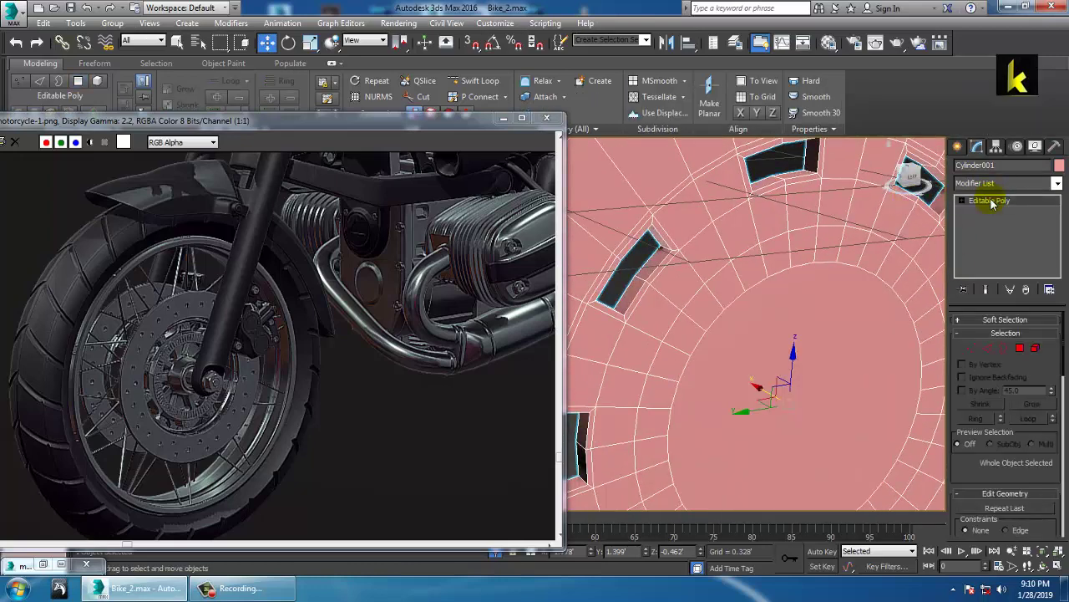
{"action": "left_click", "coordinate": [474, 80]}
{"action": "left_click", "coordinate": [700, 260]}
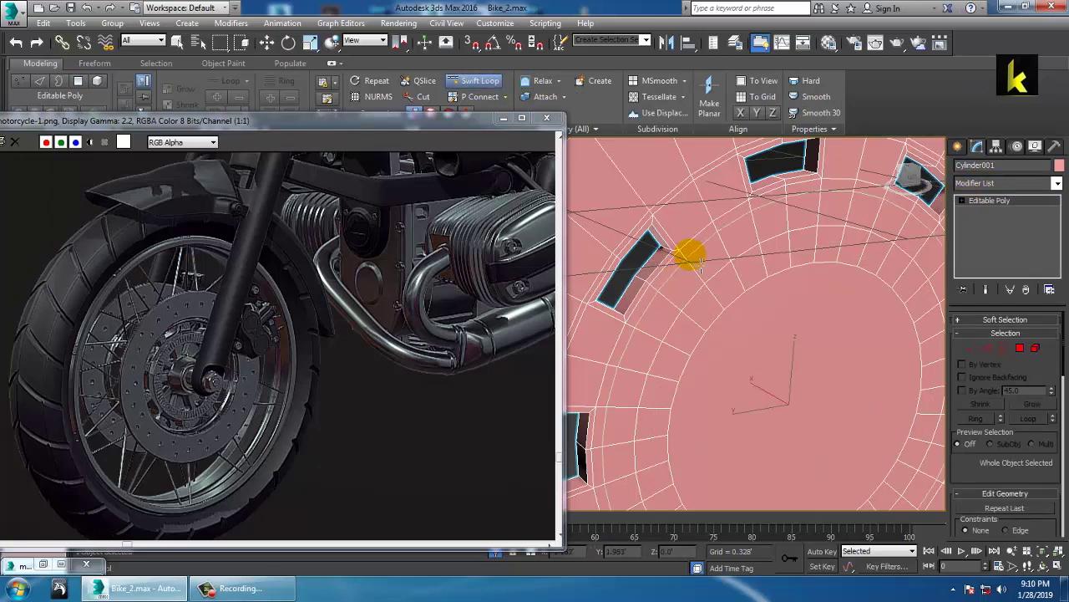
{"action": "right_click", "coordinate": [693, 275]}
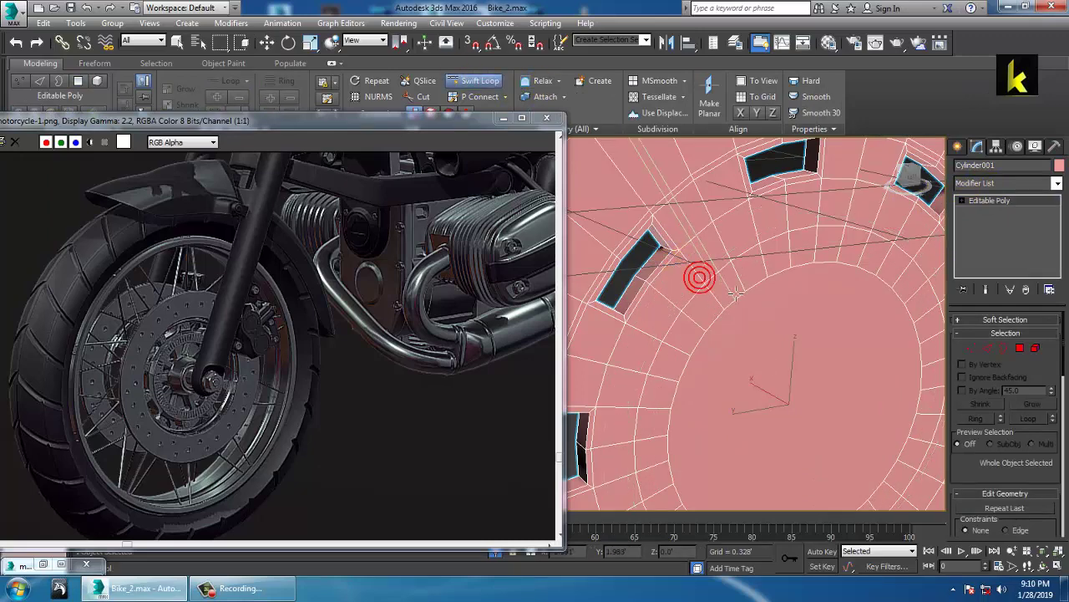
Select the narrow ring of polygons just inside the slots and bevel it with a height of 0.005' and an outline of -0.007'
{"action": "left_click", "coordinate": [982, 288]}
{"action": "left_click", "coordinate": [987, 348]}
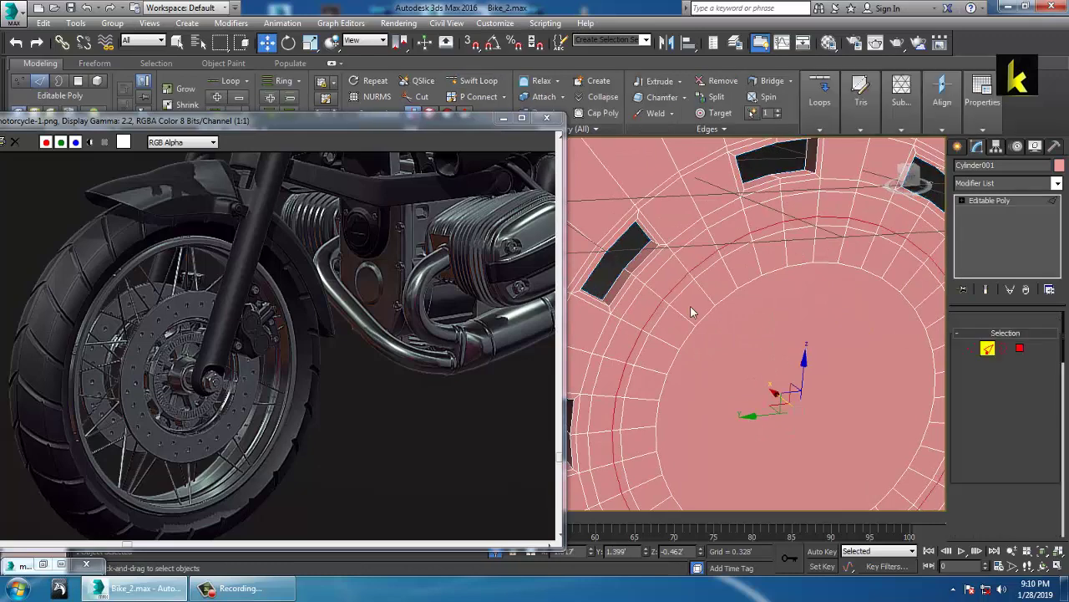
{"action": "left_click", "coordinate": [681, 263]}
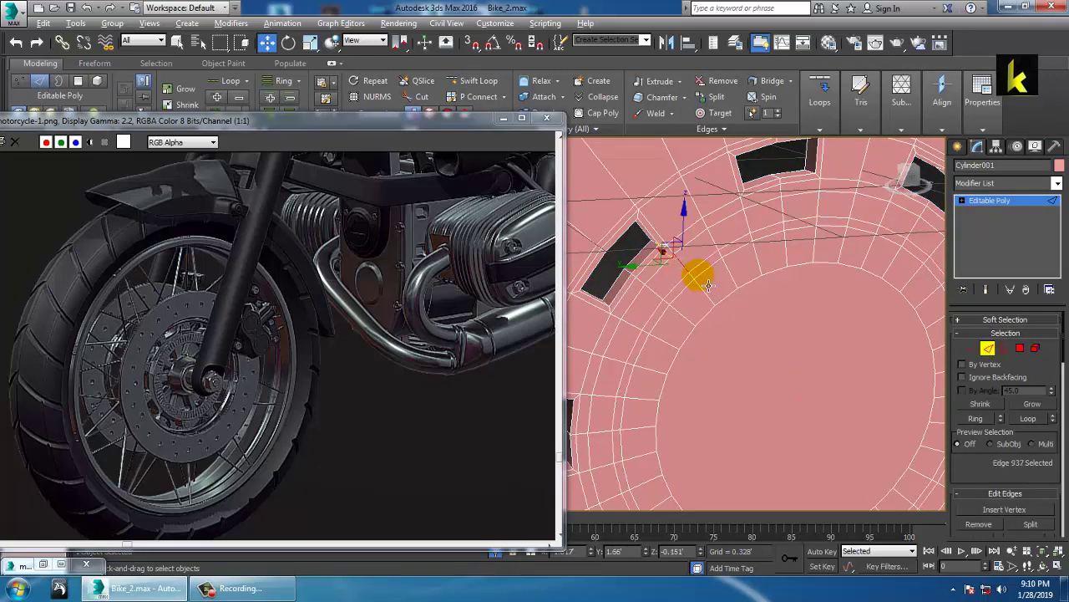
{"action": "key", "text": "alt+r"}
{"action": "left_click", "coordinate": [1036, 349], "text": "ctrl"}
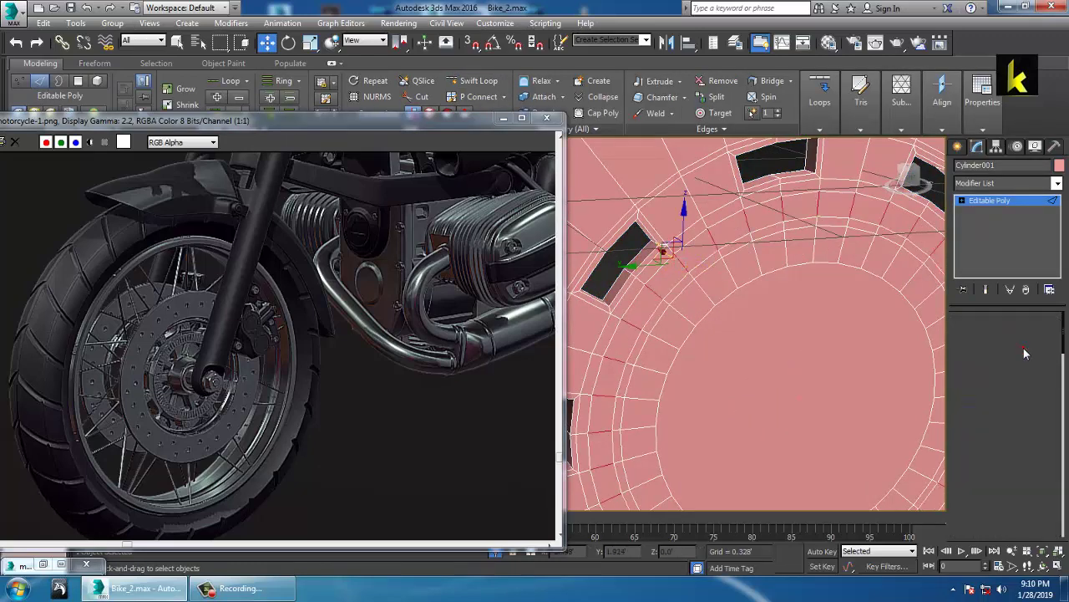
{"action": "middle_click_drag", "start_coordinate": [741, 340], "coordinate": [716, 322], "text": "alt"}
{"action": "left_click", "coordinate": [998, 379]}
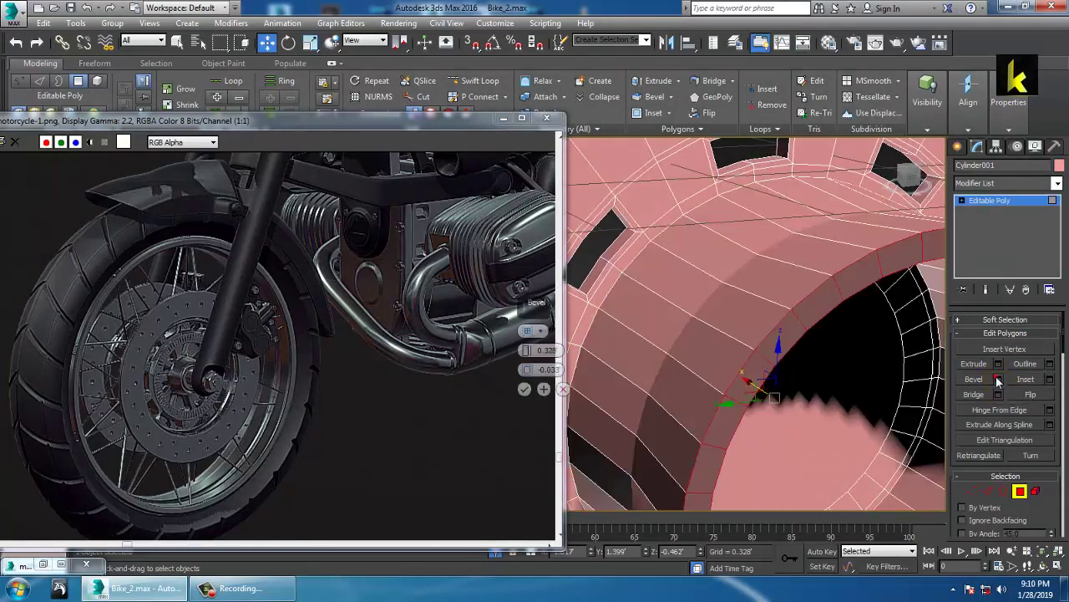
{"action": "mouse_move", "coordinate": [539, 379]}
{"action": "left_mouse_down"}
{"action": "mouse_move", "coordinate": [527, 355]}
{"action": "mouse_move", "coordinate": [541, 384]}
{"action": "left_mouse_up"}
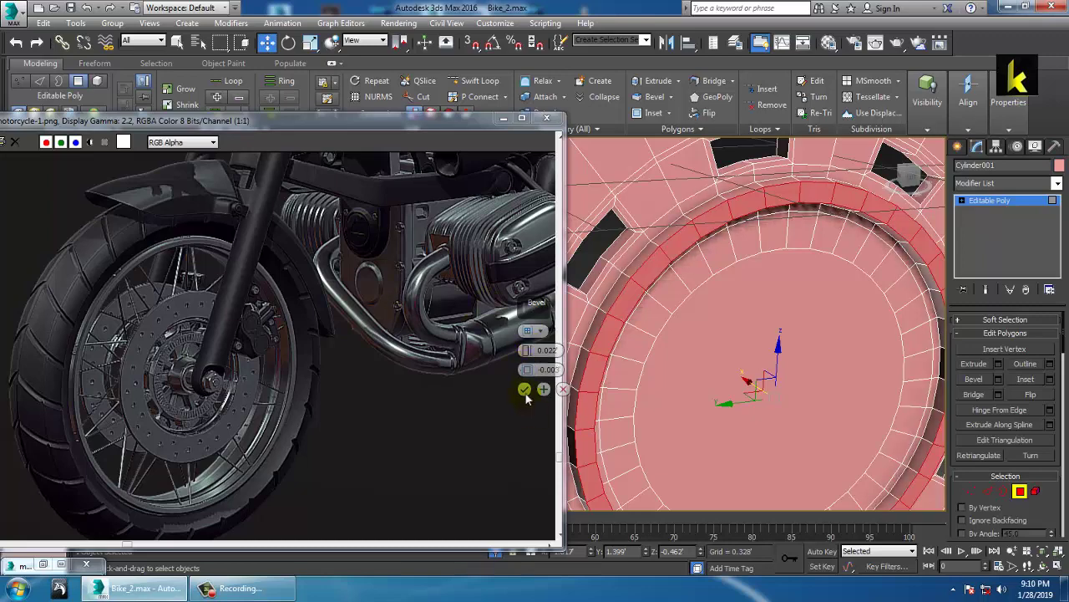
{"action": "left_click_drag", "start_coordinate": [531, 378], "coordinate": [528, 358]}
{"action": "left_click", "coordinate": [525, 388]}
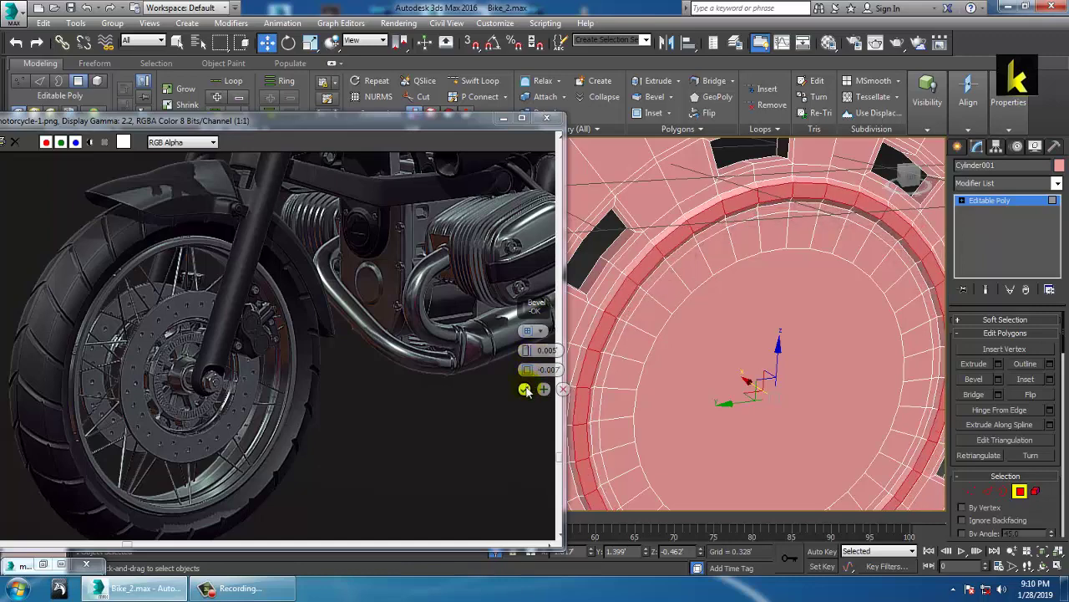
{"action": "scroll", "coordinate": [836, 335], "scroll_direction": "down", "scroll_amount": 5}
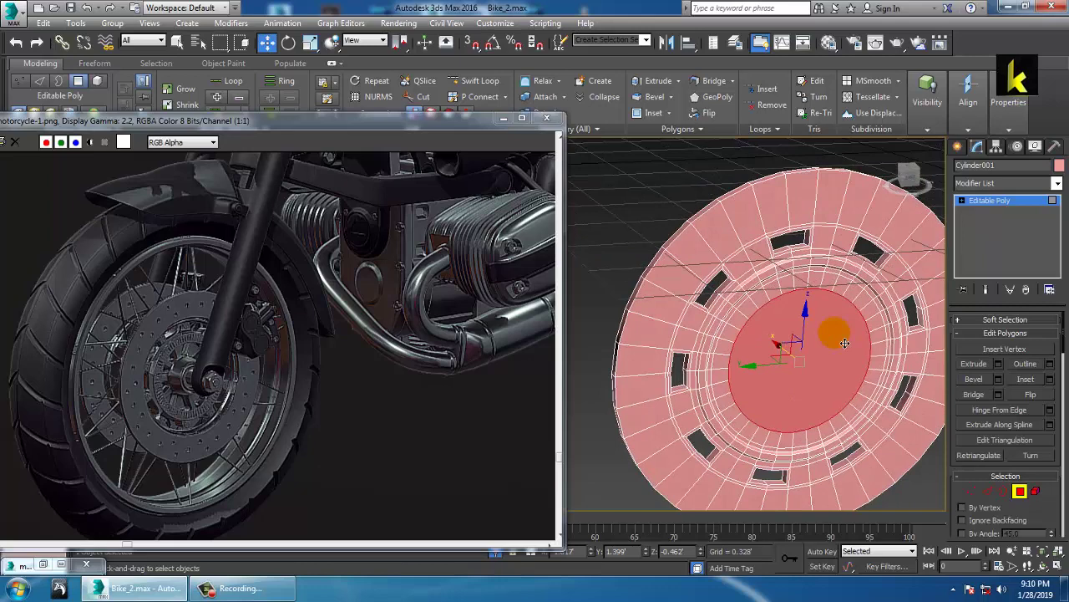
{"action": "scroll", "coordinate": [802, 330], "scroll_direction": "up", "scroll_amount": 4}
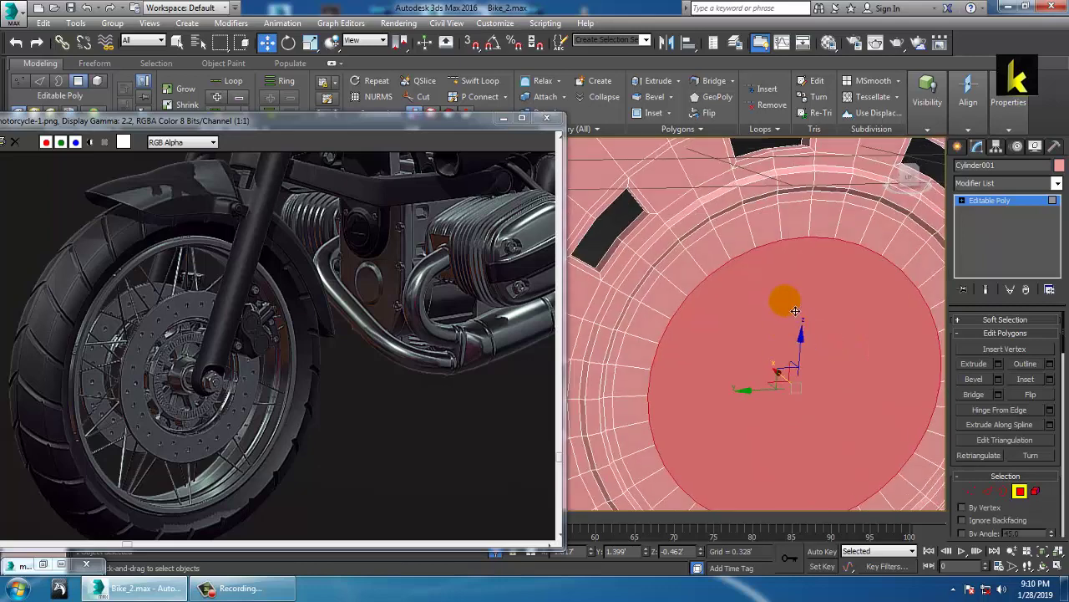
{"action": "middle_click_drag", "start_coordinate": [795, 313], "coordinate": [808, 295], "text": "alt"}
{"action": "left_click", "coordinate": [733, 276]}
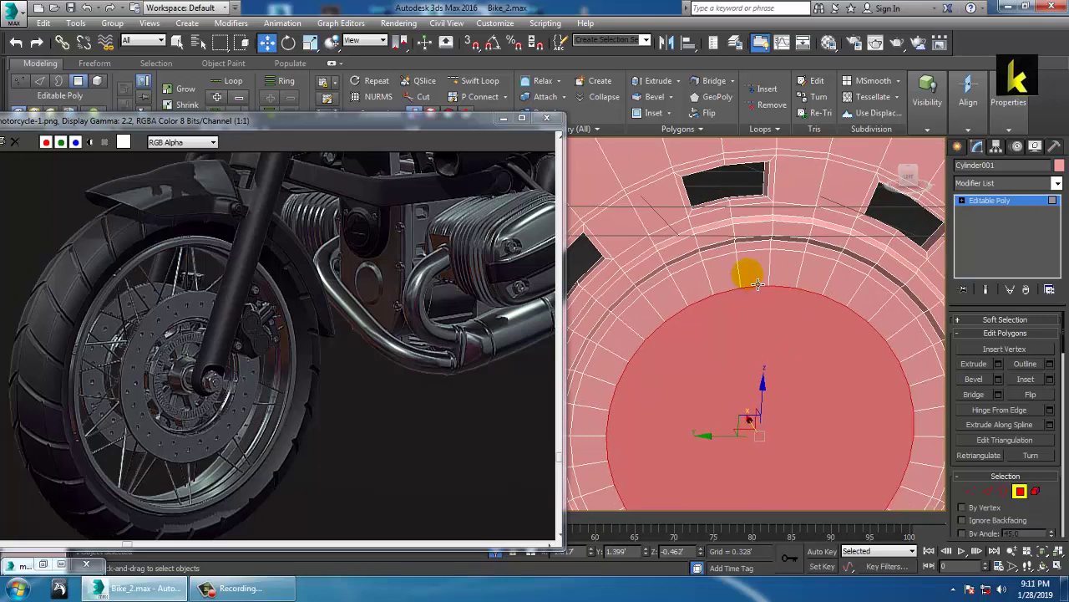
{"action": "left_click", "coordinate": [759, 275], "text": "ctrl"}
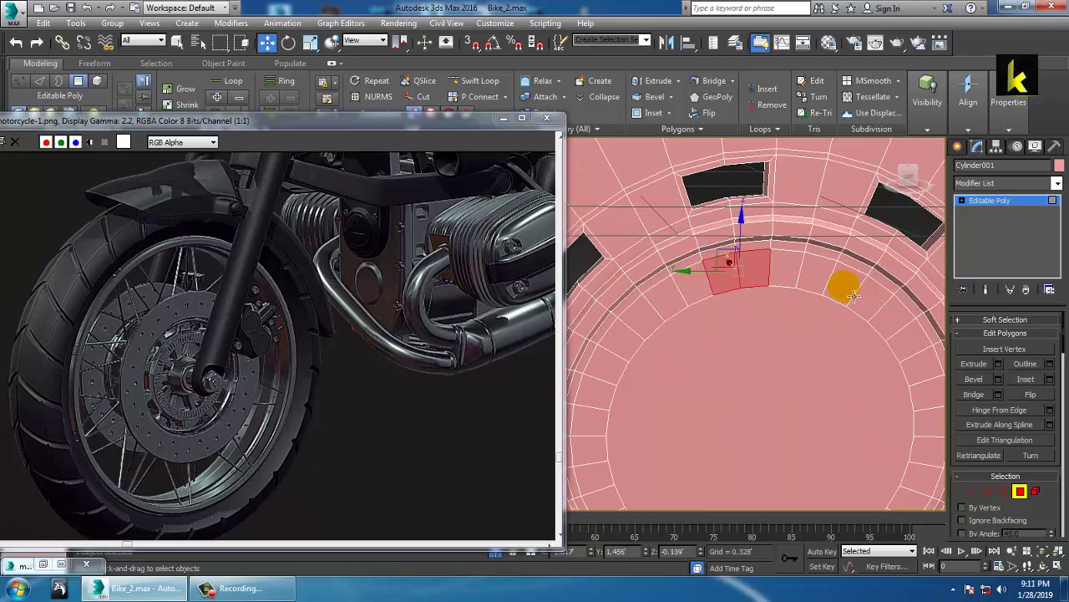
{"action": "left_click", "coordinate": [845, 285], "text": "ctrl"}
{"action": "left_click", "coordinate": [873, 299], "text": "ctrl"}
{"action": "middle_click_drag", "start_coordinate": [905, 352], "coordinate": [844, 311], "text": "alt"}
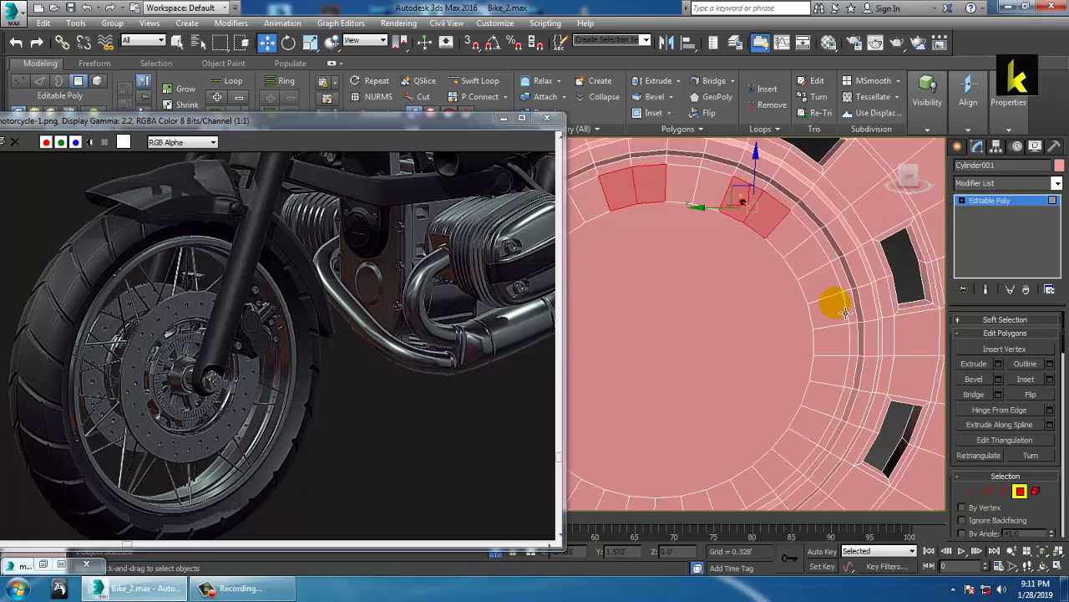
{"action": "left_click", "coordinate": [822, 289], "text": "ctrl"}
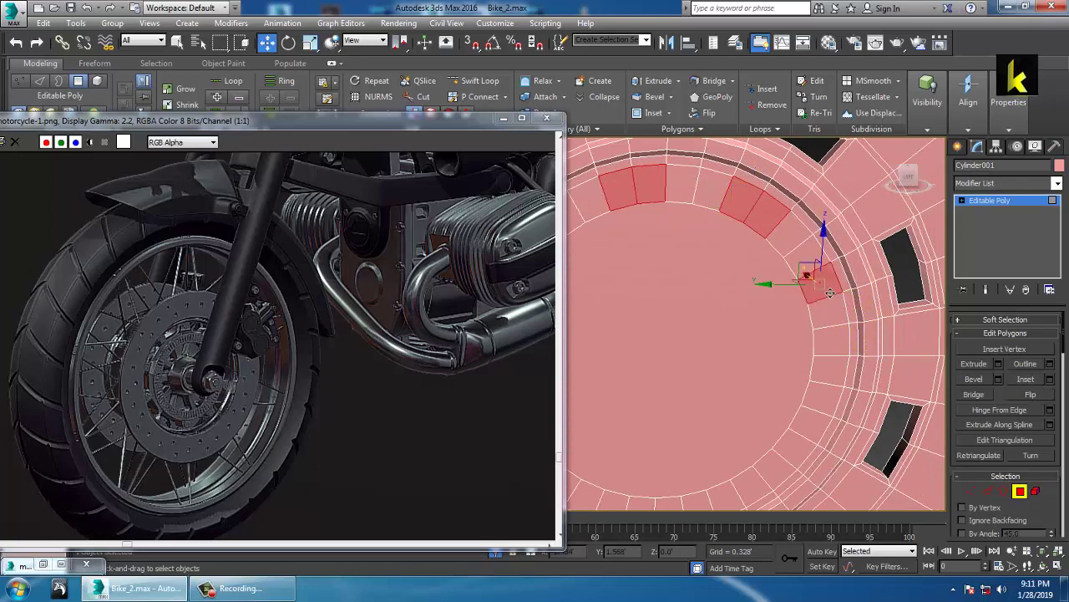
{"action": "left_click", "coordinate": [833, 400], "text": "ctrl"}
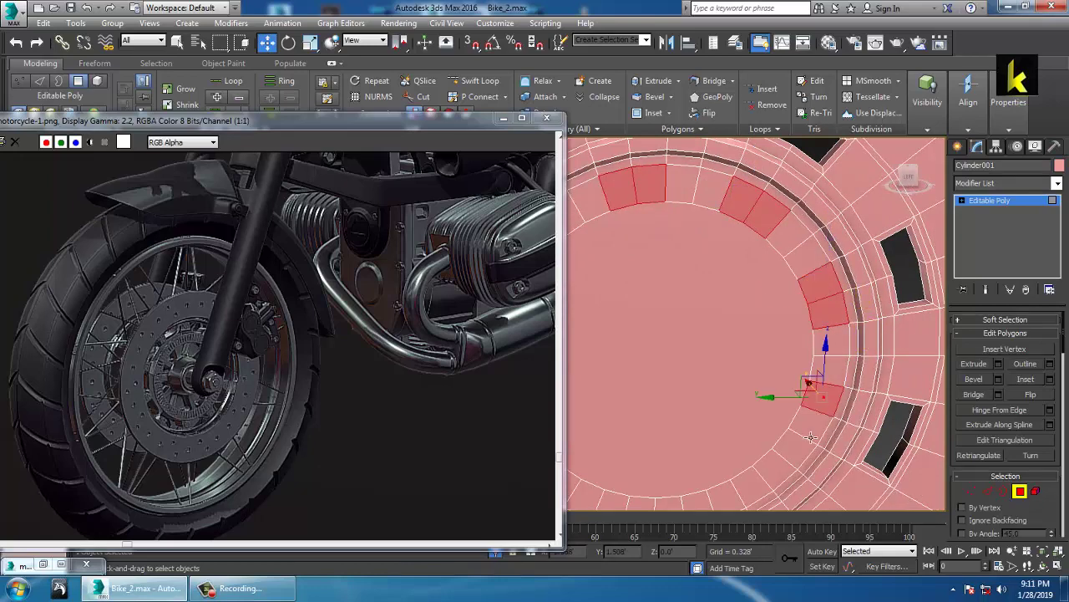
{"action": "middle_click_drag", "start_coordinate": [815, 401], "coordinate": [839, 340], "text": "alt"}
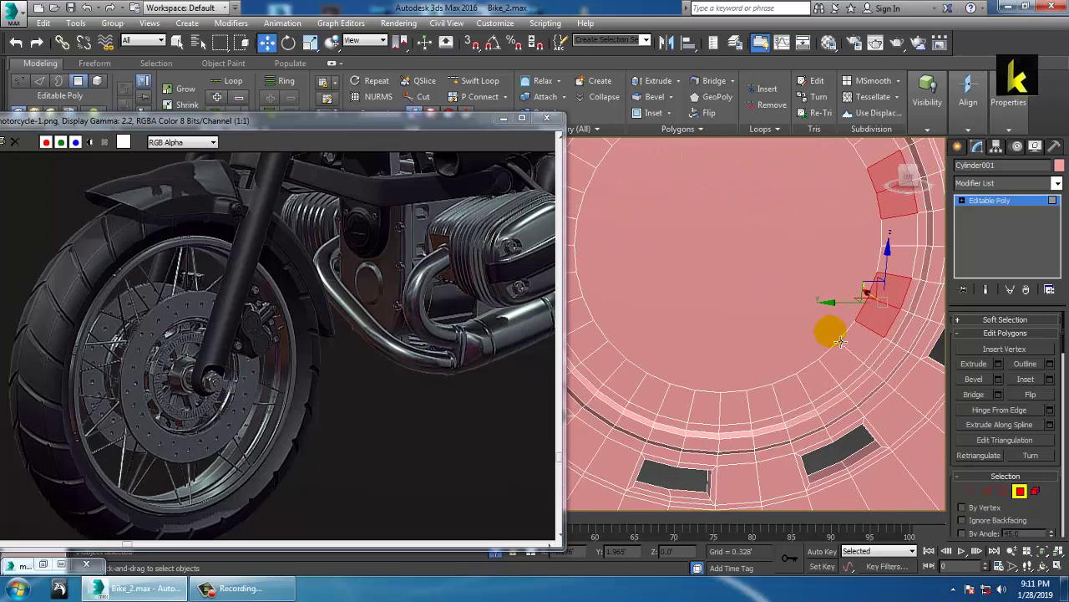
{"action": "middle_click_drag", "start_coordinate": [724, 272], "coordinate": [825, 283], "text": "alt"}
Inset the large centre polygon on the disc's opposite face by 0.05' to match the first face
{"action": "left_click", "coordinate": [828, 277]}
{"action": "key", "text": "alt+w"}
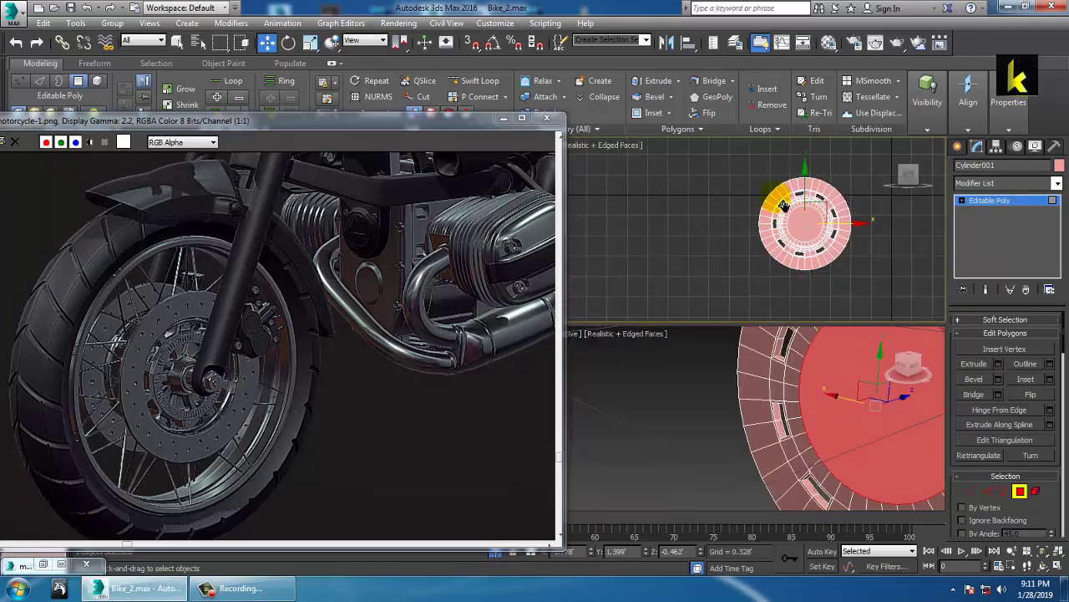
{"action": "middle_click", "coordinate": [782, 207]}
{"action": "key", "text": "alt+w"}
{"action": "key", "text": "F3"}
{"action": "middle_click_drag", "start_coordinate": [685, 272], "coordinate": [757, 268]}
{"action": "scroll", "coordinate": [751, 265], "scroll_direction": "up", "scroll_amount": 5}
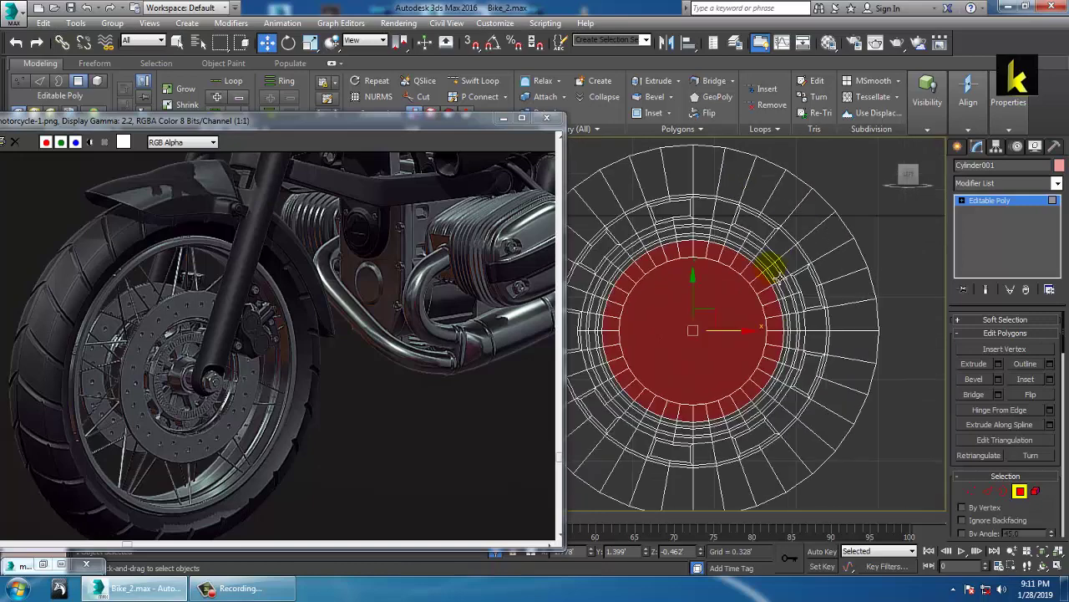
{"action": "left_click", "coordinate": [1050, 379]}
{"action": "middle_click_drag", "start_coordinate": [771, 315], "coordinate": [809, 316]}
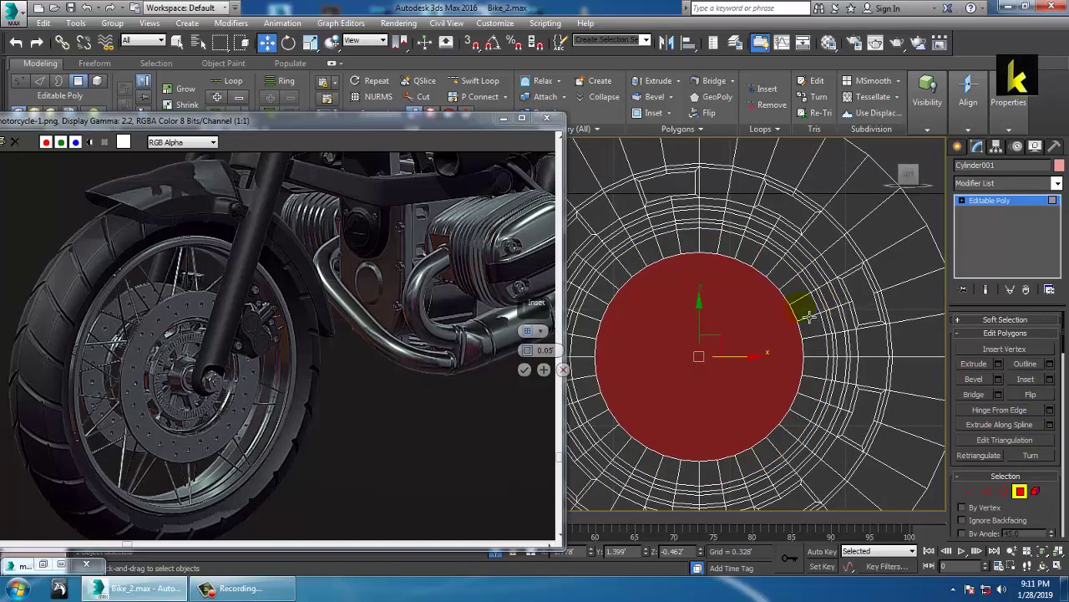
{"action": "left_click", "coordinate": [525, 369]}
Select two pairs of adjacent polygons in the first face's innermost band, in line with the top and upper-right slots
{"action": "key", "text": "alt+w"}
{"action": "middle_click", "coordinate": [838, 438]}
{"action": "key", "text": "alt+w"}
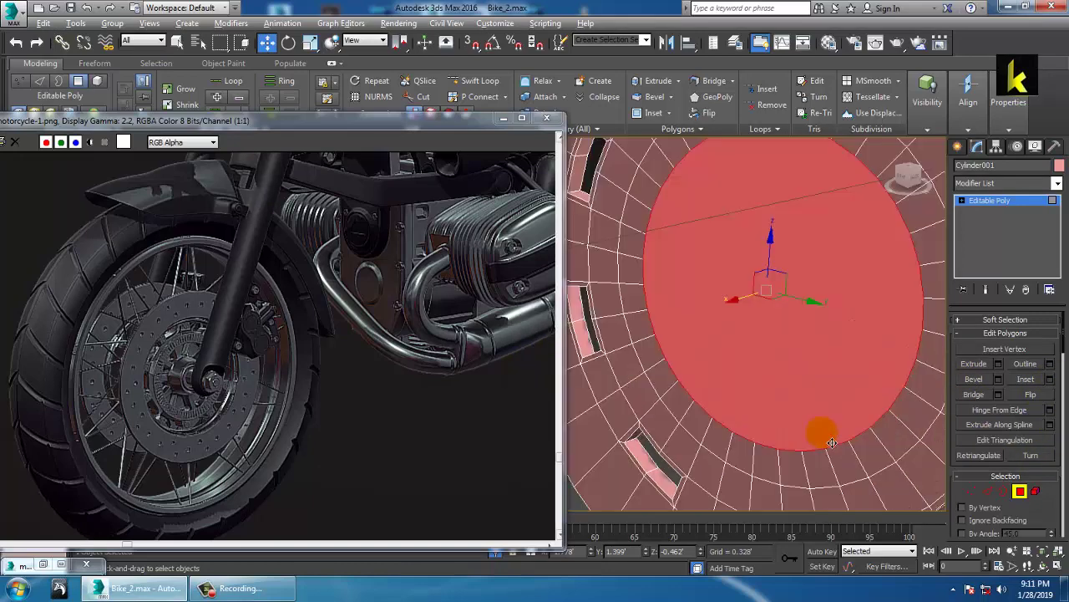
{"action": "mouse_move", "coordinate": [821, 432]}
{"action": "middle_mouse_down", "text": "alt"}
{"action": "mouse_move", "coordinate": [732, 358]}
{"action": "mouse_move", "coordinate": [788, 317]}
{"action": "mouse_move", "coordinate": [760, 354]}
{"action": "mouse_move", "coordinate": [827, 361]}
{"action": "mouse_move", "coordinate": [813, 340]}
{"action": "middle_mouse_up", "text": "alt"}
{"action": "scroll", "coordinate": [860, 343], "scroll_direction": "up", "scroll_amount": 3}
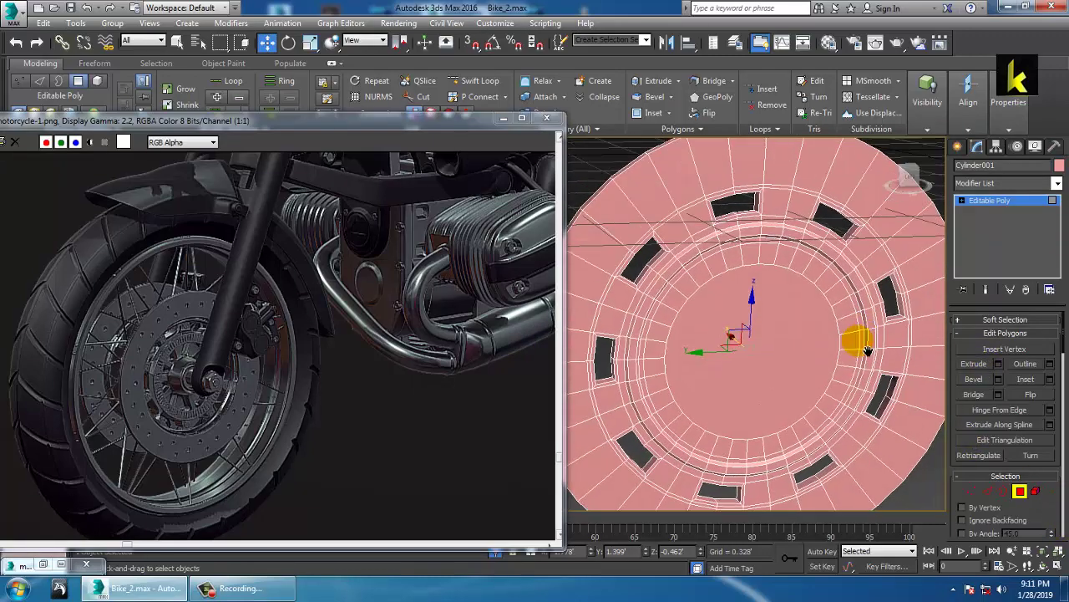
{"action": "left_click", "coordinate": [740, 236]}
{"action": "left_click_drag", "start_coordinate": [694, 241], "coordinate": [721, 238]}
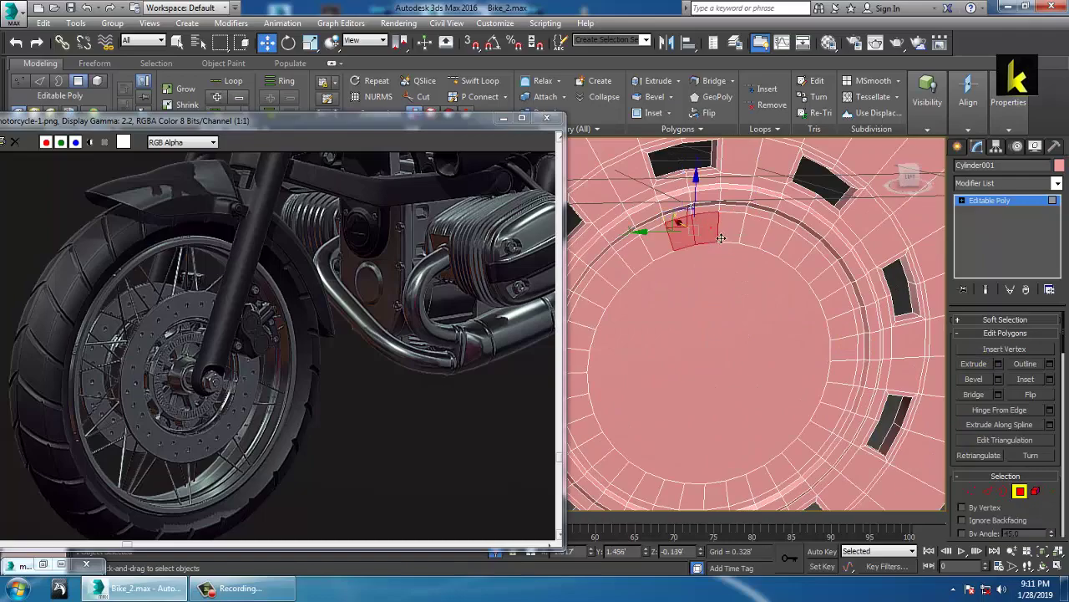
{"action": "left_click", "coordinate": [777, 239], "text": "ctrl"}
{"action": "left_click", "coordinate": [797, 251], "text": "ctrl"}
Add three more polygon pairs along the right and lower-right side of the innermost band to the selection
{"action": "middle_click_drag", "start_coordinate": [806, 260], "coordinate": [729, 270], "text": "alt"}
{"action": "middle_click_drag", "start_coordinate": [887, 310], "coordinate": [794, 274], "text": "alt"}
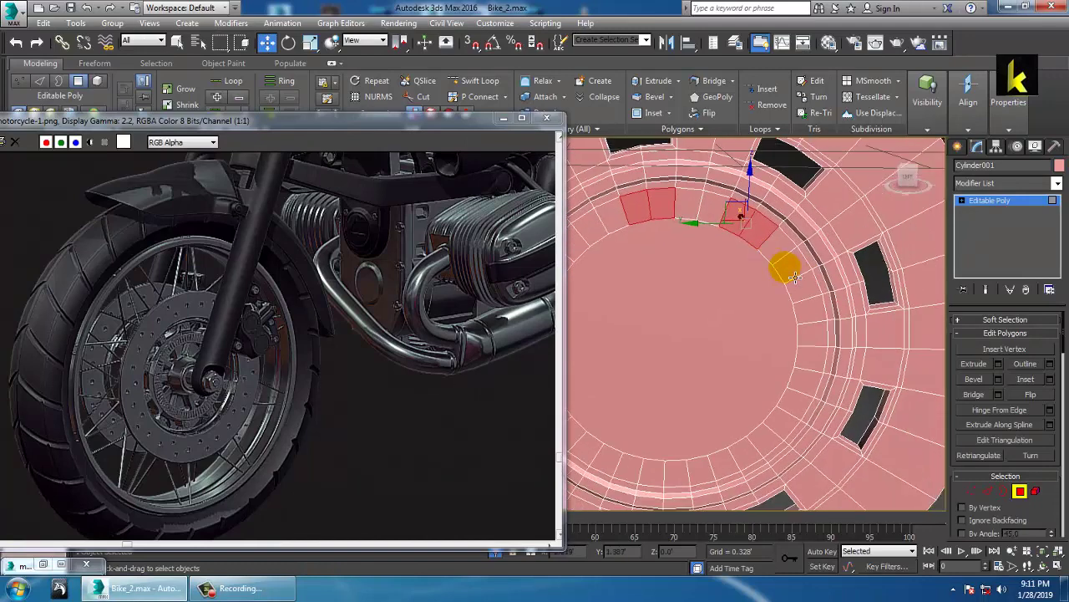
{"action": "scroll", "coordinate": [794, 274], "scroll_direction": "up", "scroll_amount": 2}
{"action": "left_click", "coordinate": [798, 290], "text": "ctrl"}
{"action": "middle_click_drag", "start_coordinate": [829, 338], "coordinate": [824, 293], "text": "alt"}
{"action": "left_click", "coordinate": [830, 374], "text": "ctrl"}
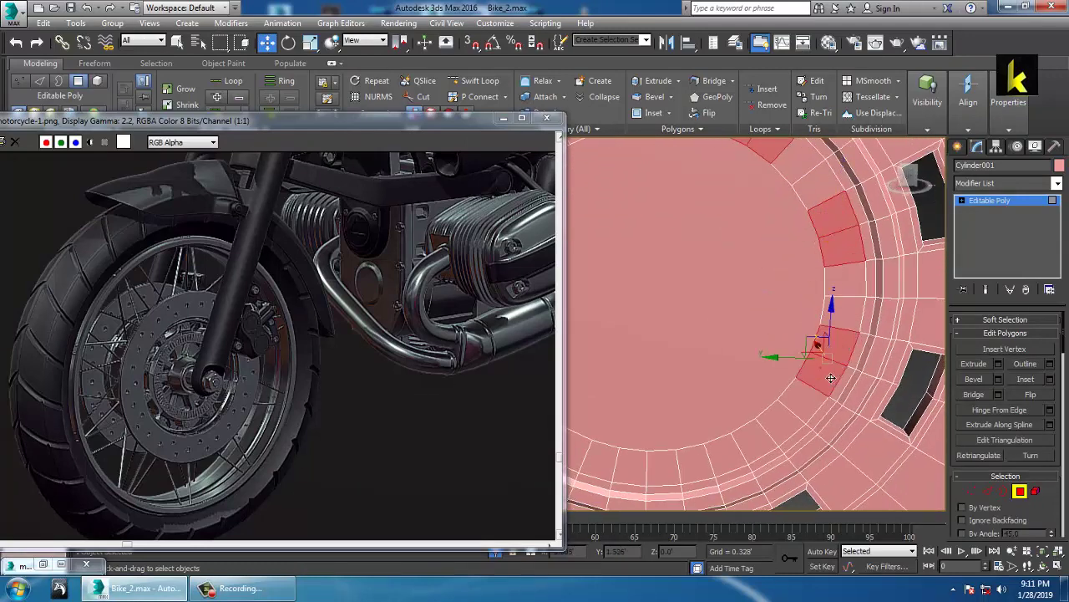
{"action": "left_click", "coordinate": [758, 446], "text": "ctrl"}
{"action": "left_click", "coordinate": [727, 463], "text": "ctrl"}
Add the bottom, lower-left, left and upper-left polygon pairs of the innermost band to the selection
{"action": "middle_click_drag", "start_coordinate": [729, 468], "coordinate": [859, 335]}
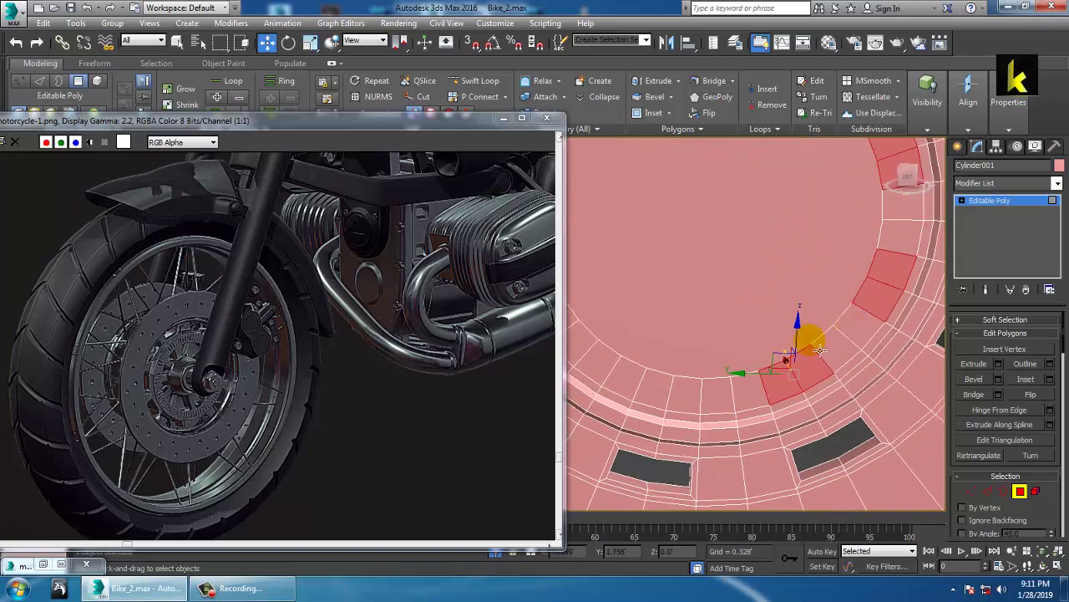
{"action": "left_click", "coordinate": [694, 404], "text": "ctrl"}
{"action": "left_click", "coordinate": [658, 399], "text": "ctrl"}
{"action": "middle_click_drag", "start_coordinate": [620, 399], "coordinate": [736, 378]}
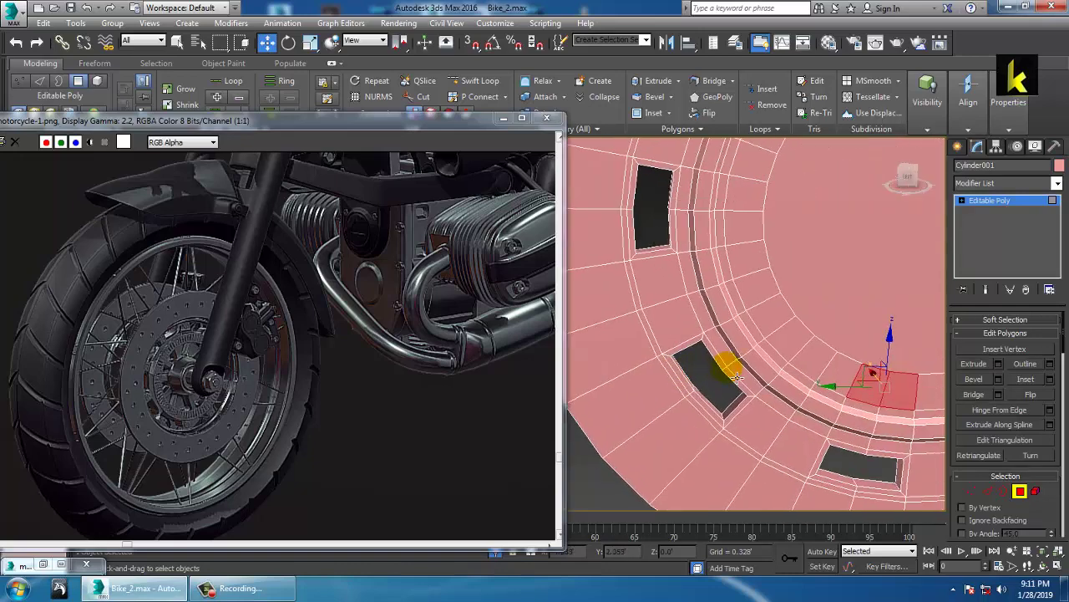
{"action": "left_click", "coordinate": [788, 353], "text": "ctrl"}
{"action": "left_click", "coordinate": [776, 315], "text": "ctrl"}
{"action": "middle_click_drag", "start_coordinate": [775, 235], "coordinate": [767, 357]}
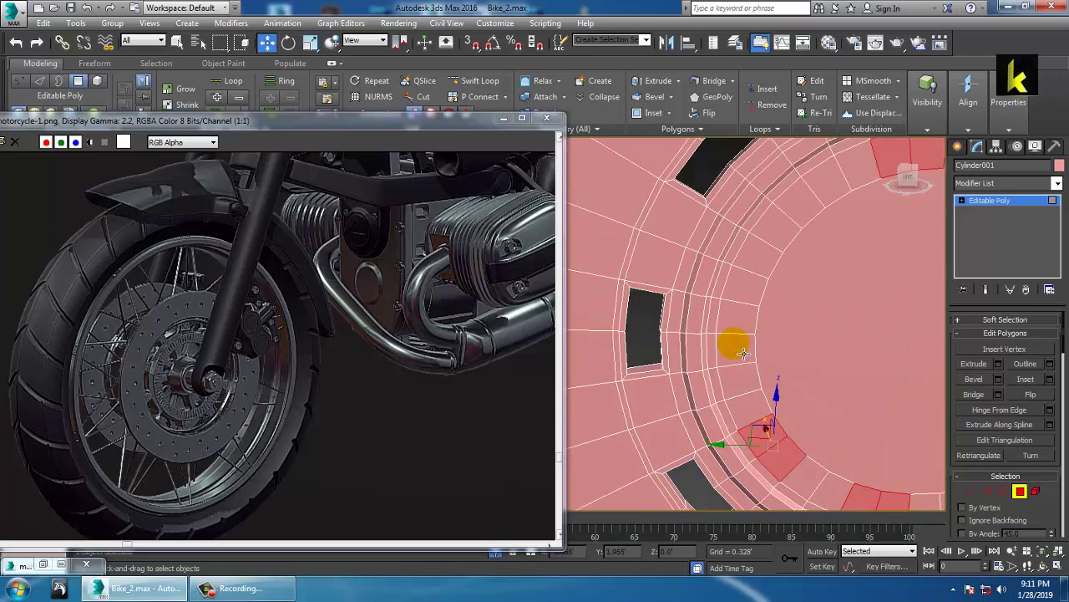
{"action": "left_click", "coordinate": [742, 353], "text": "ctrl"}
{"action": "left_click", "coordinate": [740, 319], "text": "ctrl"}
{"action": "middle_click_drag", "start_coordinate": [854, 208], "coordinate": [732, 264]}
{"action": "left_click", "coordinate": [735, 314], "text": "ctrl"}
{"action": "left_click", "coordinate": [770, 287], "text": "ctrl"}
Add the matching top, upper-right and right polygon pairs of the opposite face's innermost band to the selection
{"action": "scroll", "coordinate": [764, 284], "scroll_direction": "down", "scroll_amount": 4}
{"action": "scroll", "coordinate": [736, 286], "scroll_direction": "up", "scroll_amount": 4}
{"action": "left_click", "coordinate": [644, 303], "text": "ctrl"}
{"action": "left_click", "coordinate": [679, 311], "text": "ctrl"}
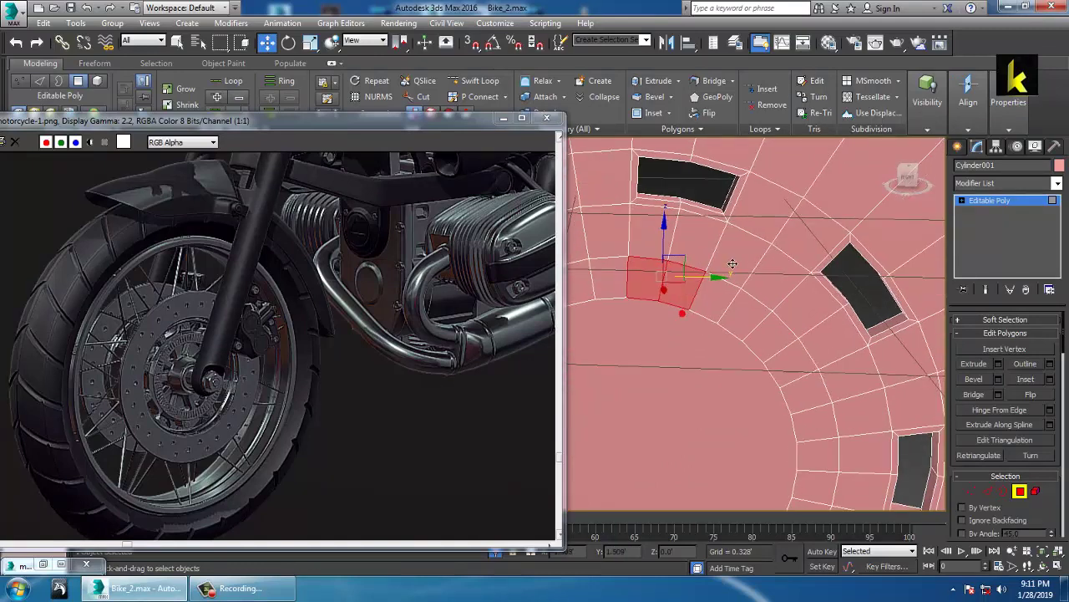
{"action": "left_click", "coordinate": [773, 344], "text": "ctrl"}
{"action": "left_click", "coordinate": [792, 372], "text": "ctrl"}
{"action": "middle_click_drag", "start_coordinate": [791, 400], "coordinate": [795, 341]}
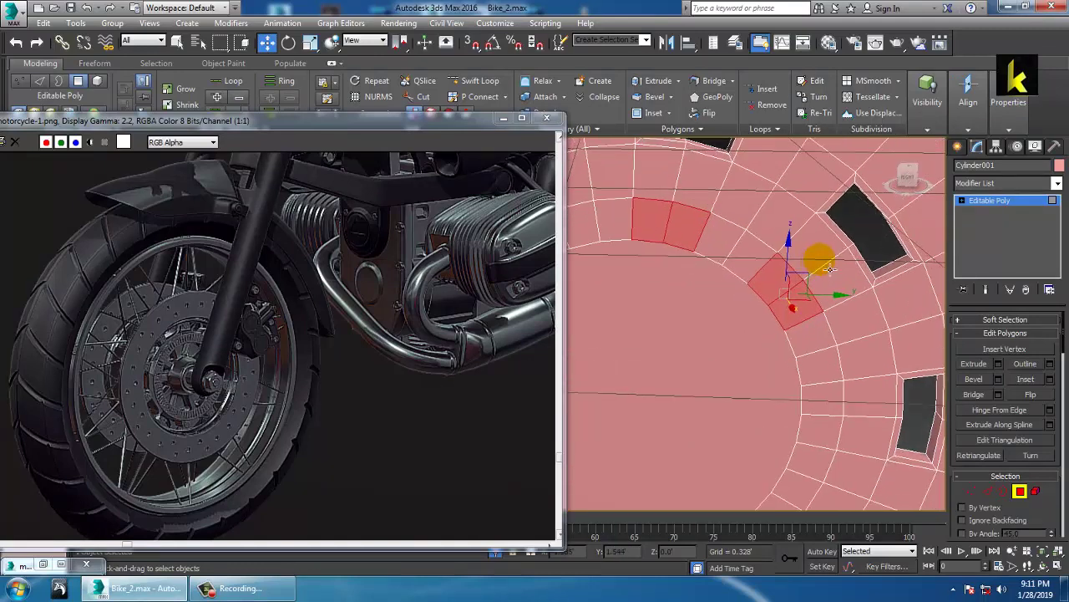
{"action": "left_click", "coordinate": [835, 399], "text": "ctrl"}
{"action": "left_click", "coordinate": [832, 430], "text": "ctrl"}
Add the remaining six polygon pairs, from lower right round to upper left, on the opposite face's innermost band to the selection
{"action": "scroll", "coordinate": [833, 432], "scroll_direction": "down", "scroll_amount": 4}
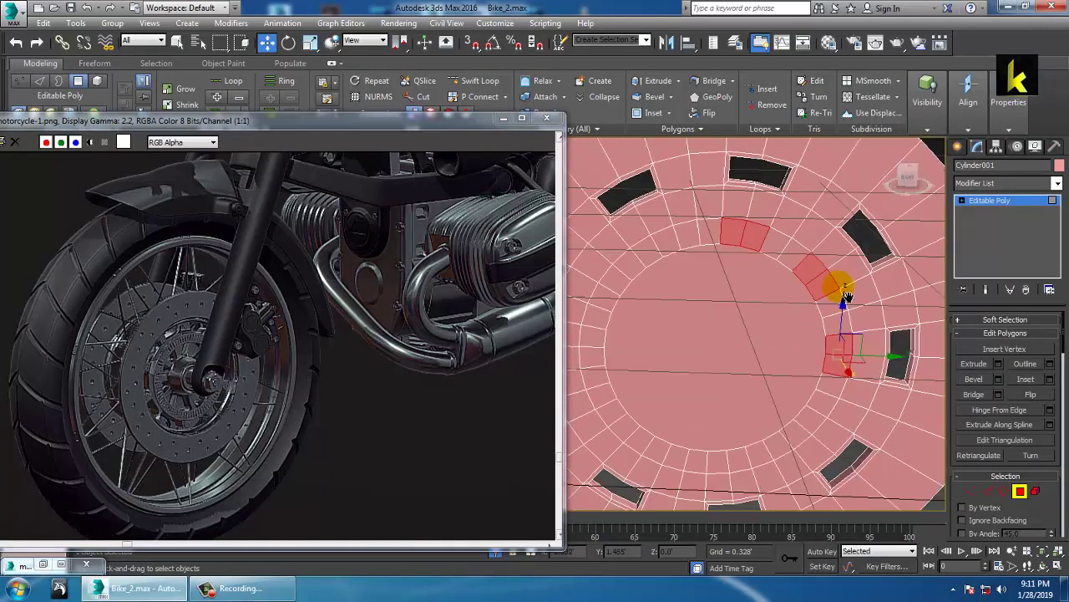
{"action": "middle_click_drag", "start_coordinate": [833, 438], "coordinate": [841, 411]}
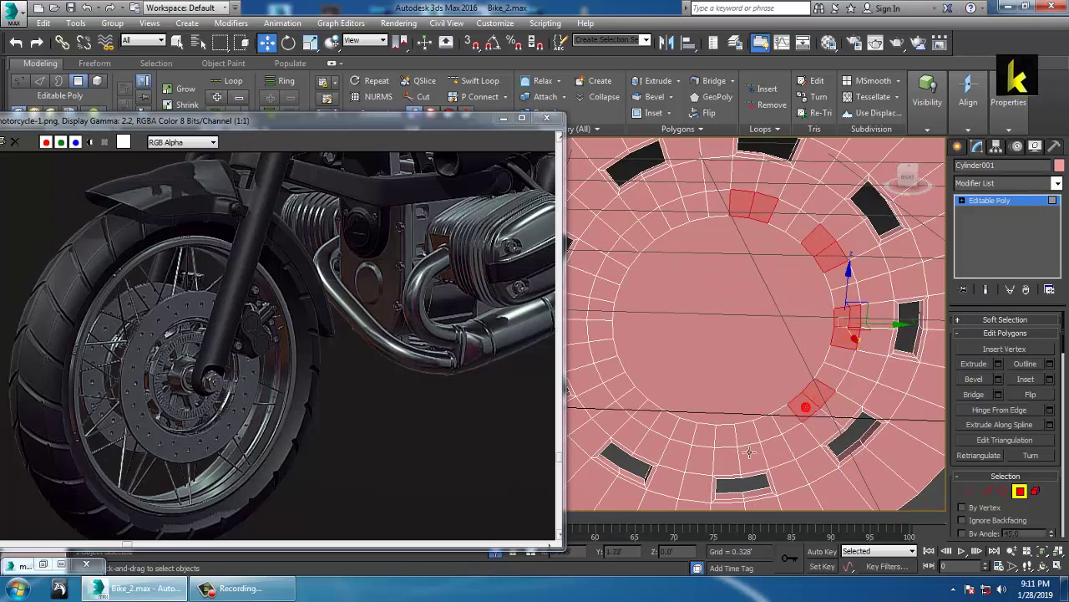
{"action": "left_click", "coordinate": [668, 427], "text": "ctrl"}
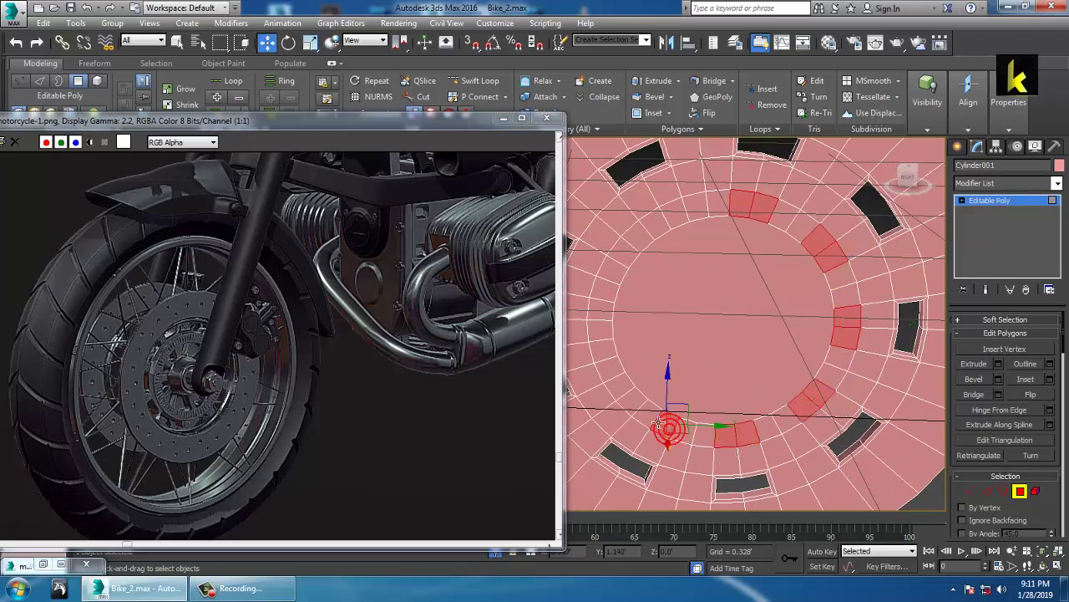
{"action": "left_click", "coordinate": [652, 418], "text": "ctrl"}
{"action": "left_click", "coordinate": [618, 373], "text": "ctrl"}
{"action": "middle_click_drag", "start_coordinate": [645, 336], "coordinate": [702, 358]}
{"action": "left_click", "coordinate": [666, 311], "text": "ctrl"}
{"action": "left_click", "coordinate": [676, 293], "text": "ctrl"}
{"action": "left_click", "coordinate": [717, 245], "text": "ctrl"}
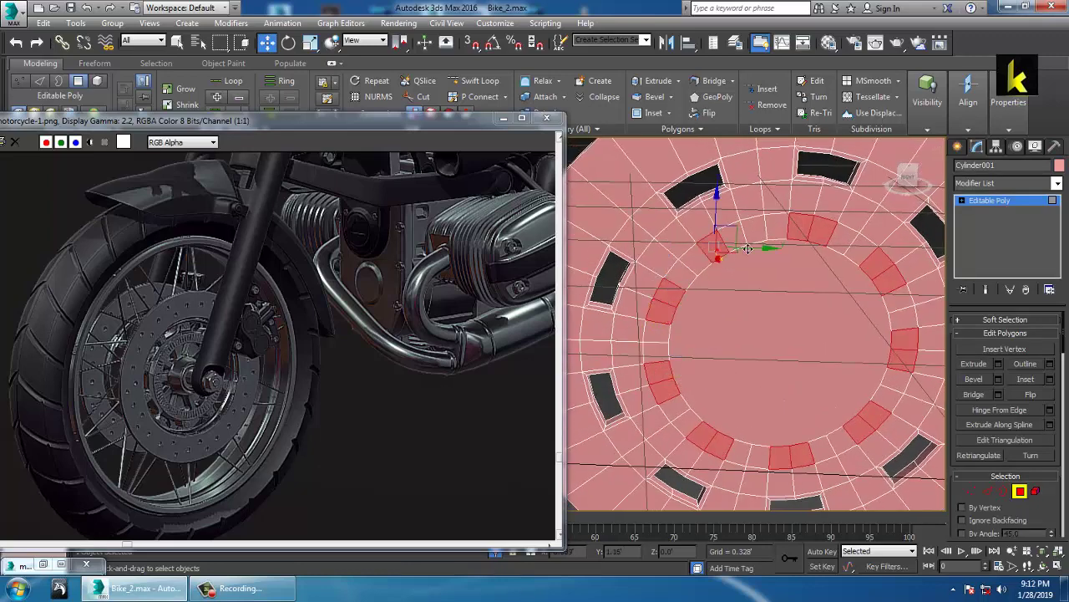
{"action": "left_click", "coordinate": [735, 236], "text": "ctrl"}
{"action": "scroll", "coordinate": [776, 265], "scroll_direction": "down", "scroll_amount": 4}
{"action": "middle_click_drag", "start_coordinate": [775, 265], "coordinate": [962, 347], "text": "alt"}
{"action": "scroll", "coordinate": [788, 316], "scroll_direction": "up", "scroll_amount": 2}
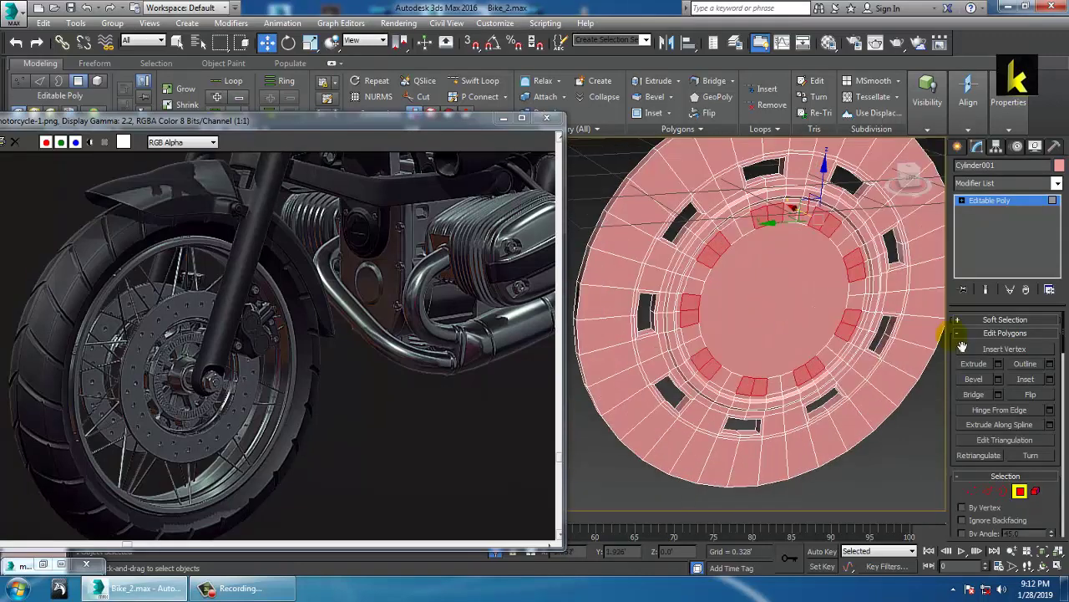
Inset the selected inner-band polygon pairs as groups by about 0.012' and delete the inset polygons to open the holes on both faces
{"action": "left_click", "coordinate": [1050, 378]}
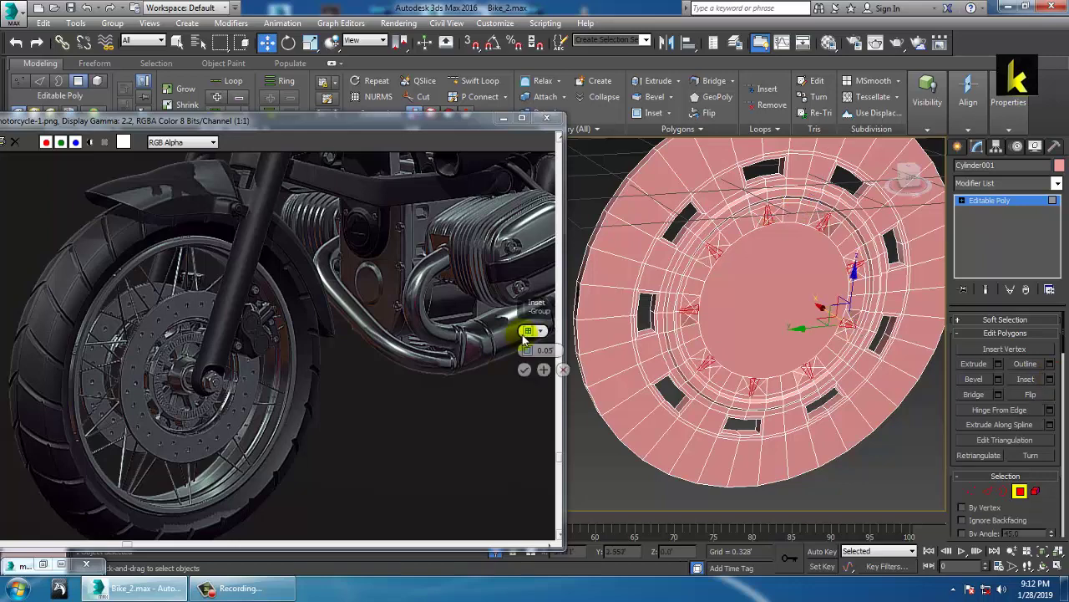
{"action": "left_click_drag", "start_coordinate": [530, 349], "coordinate": [543, 359]}
{"action": "left_click", "coordinate": [527, 372]}
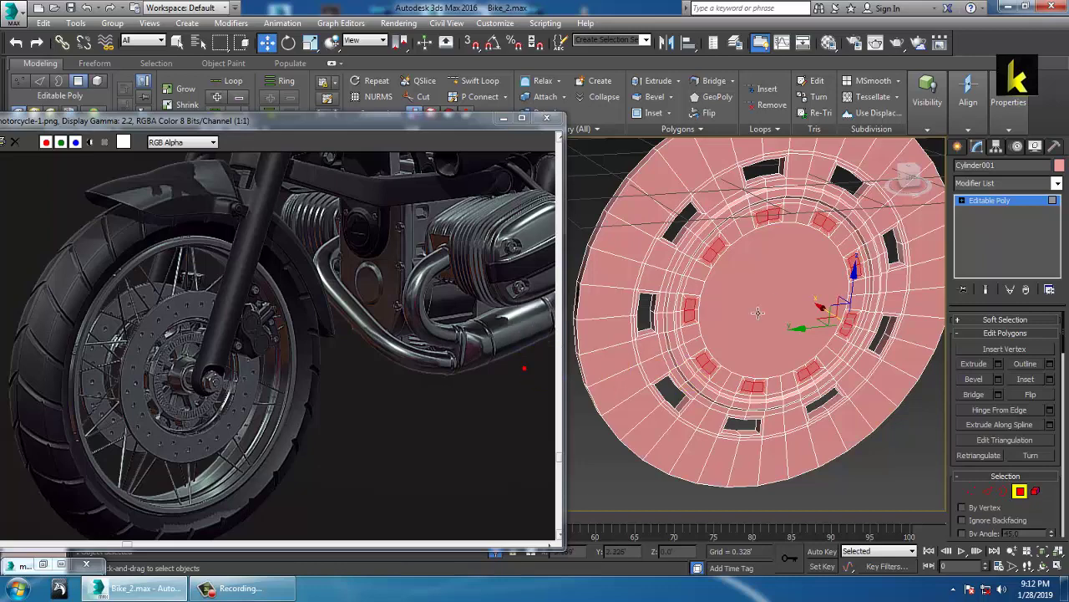
{"action": "scroll", "coordinate": [759, 311], "scroll_direction": "up", "scroll_amount": 2}
{"action": "middle_click_drag", "start_coordinate": [761, 314], "coordinate": [784, 342], "text": "alt"}
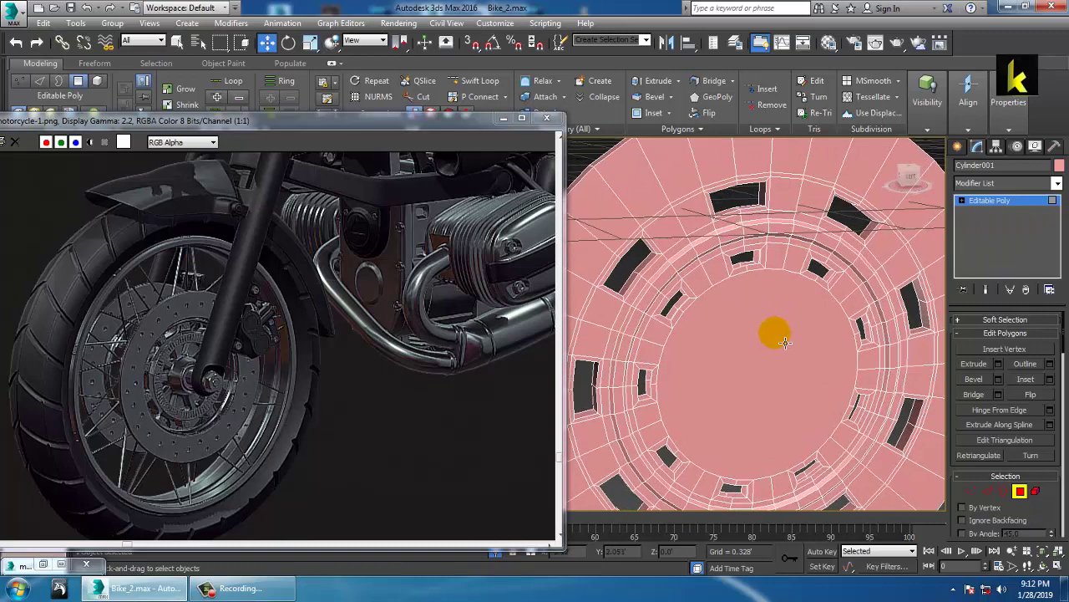
{"action": "scroll", "coordinate": [791, 294], "scroll_direction": "up", "scroll_amount": 2}
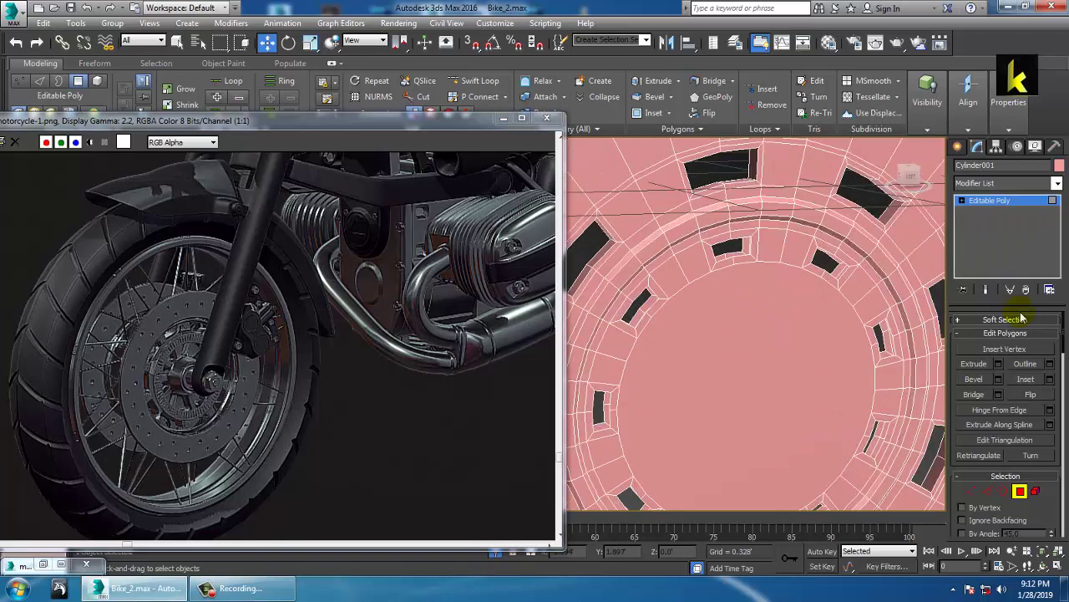
Select the front and back borders of the inner ring's top opening and bridge them into a walled hole
{"action": "left_click", "coordinate": [991, 493]}
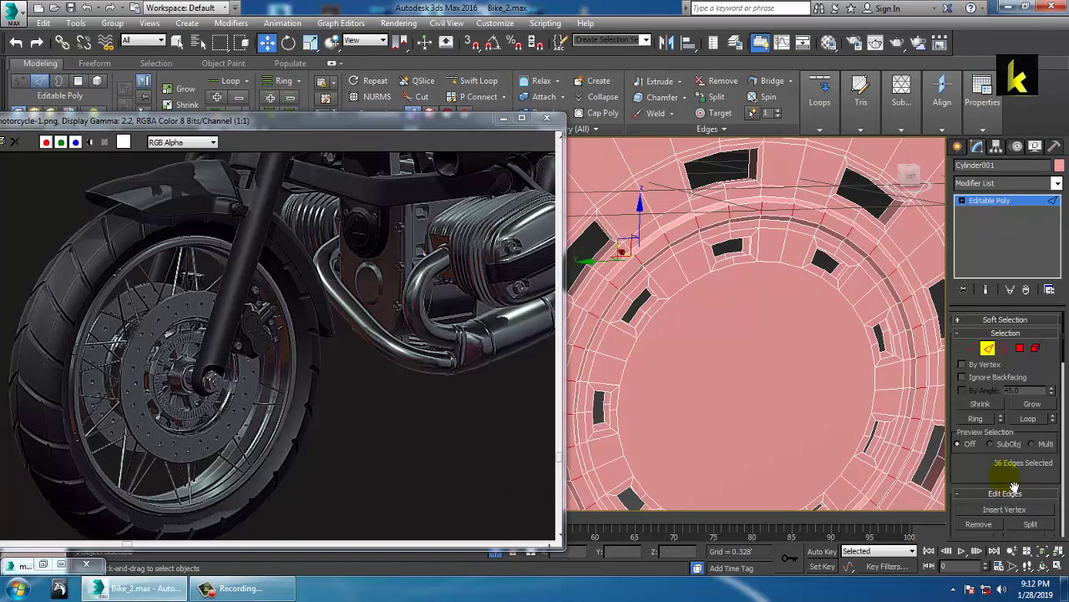
{"action": "left_click", "coordinate": [1003, 347]}
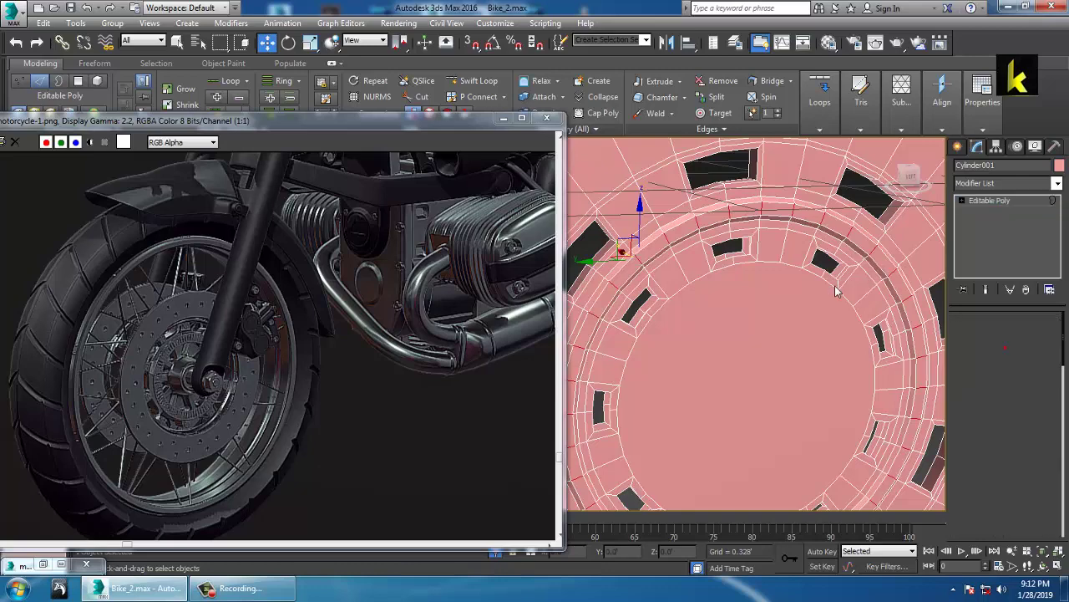
{"action": "left_click", "coordinate": [751, 264]}
{"action": "left_click", "coordinate": [725, 255], "text": "ctrl"}
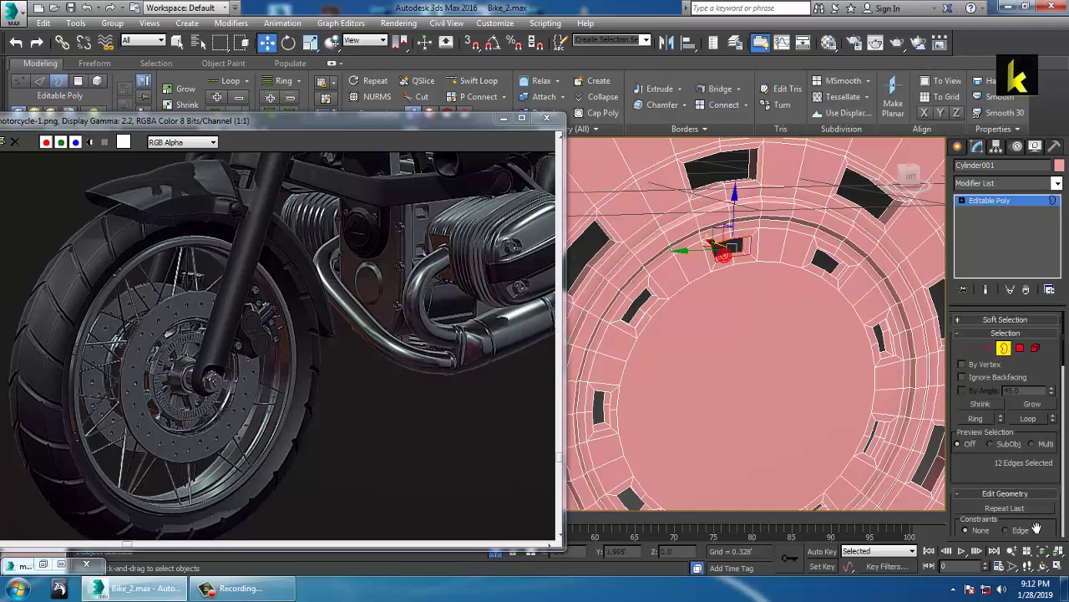
{"action": "left_click_drag", "start_coordinate": [996, 472], "coordinate": [988, 360]}
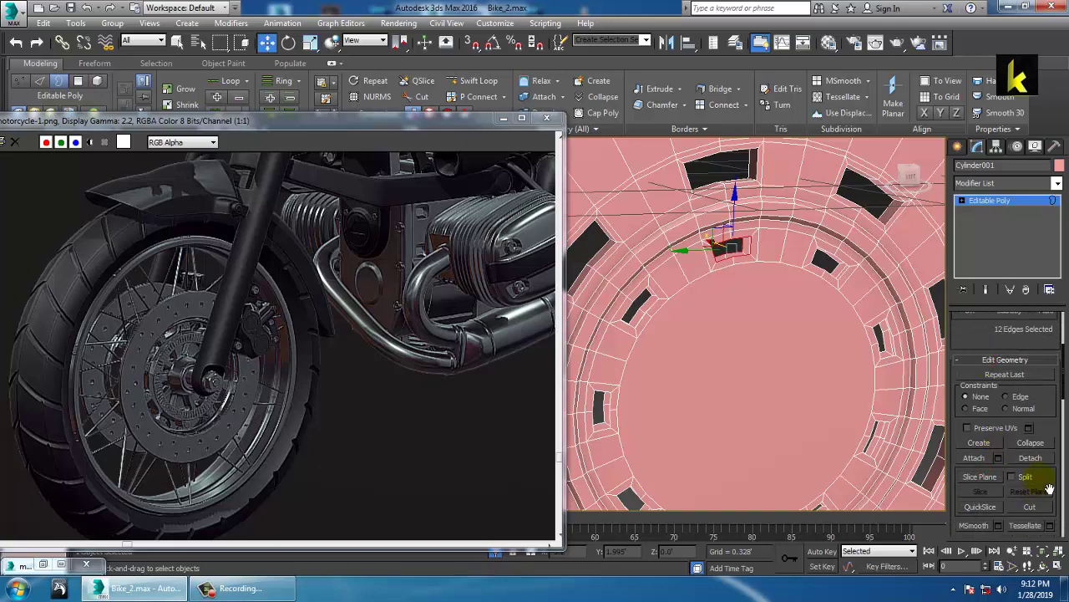
{"action": "left_click_drag", "start_coordinate": [1049, 489], "coordinate": [1059, 9]}
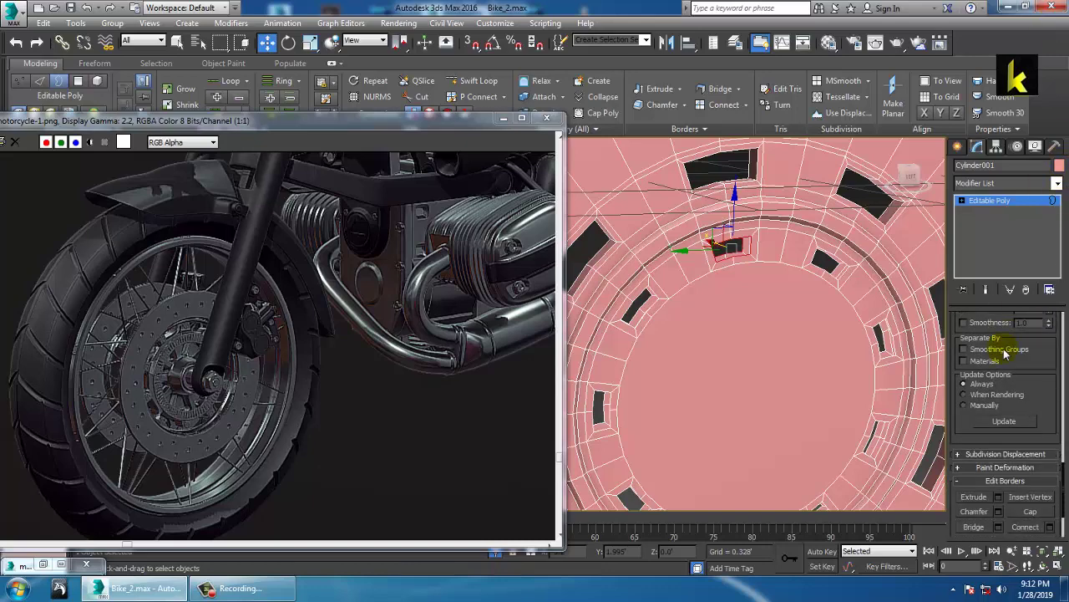
{"action": "left_click", "coordinate": [987, 527]}
Bridge the front and back borders of the inner ring's upper-right and right openings
{"action": "middle_click_drag", "start_coordinate": [671, 281], "coordinate": [695, 310], "text": "alt"}
{"action": "scroll", "coordinate": [750, 327], "scroll_direction": "up", "scroll_amount": 4}
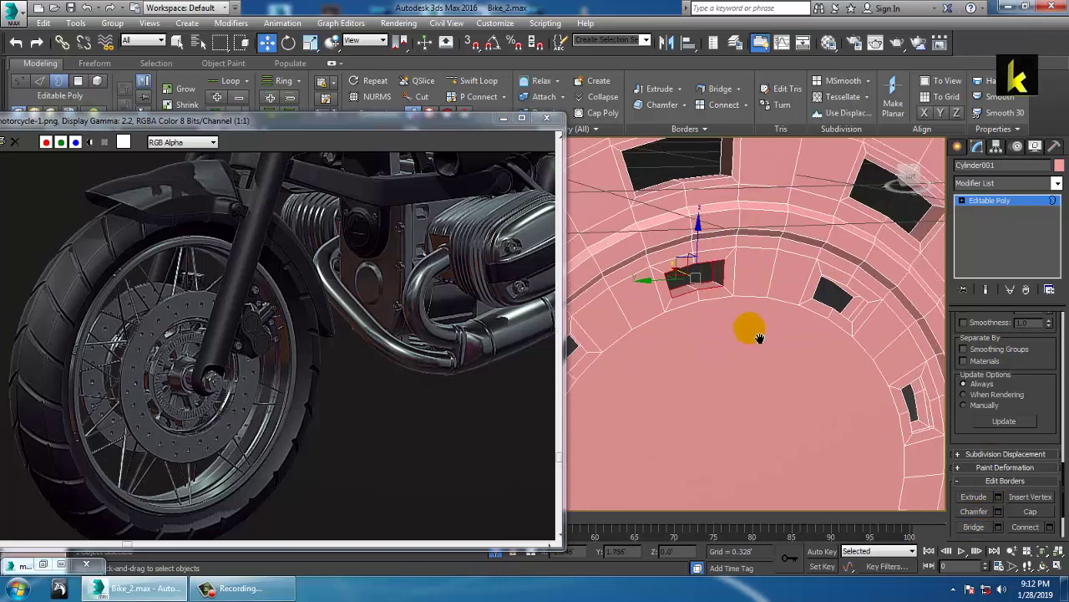
{"action": "left_click", "coordinate": [862, 292]}
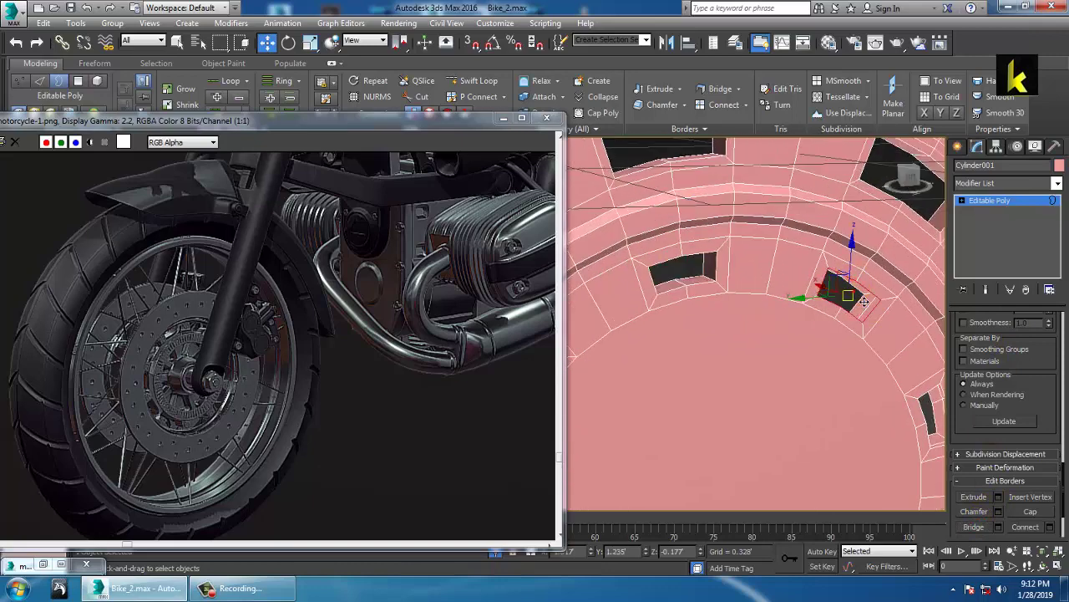
{"action": "left_click", "coordinate": [862, 317], "text": "ctrl"}
{"action": "left_click", "coordinate": [975, 527]}
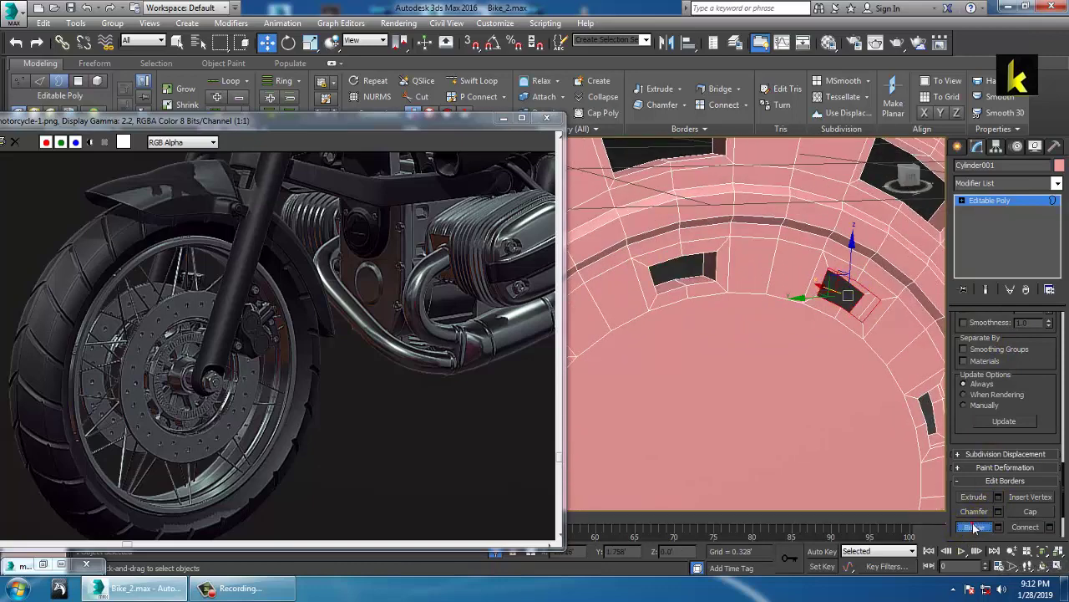
{"action": "middle_click_drag", "start_coordinate": [762, 373], "coordinate": [856, 410]}
{"action": "left_click", "coordinate": [827, 370]}
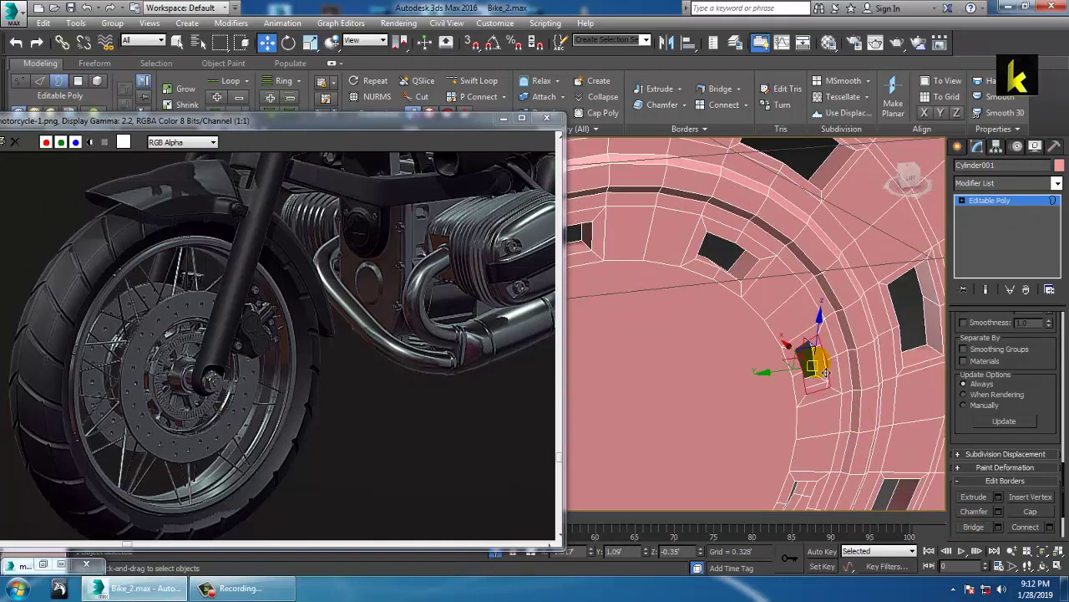
{"action": "left_click", "coordinate": [974, 526]}
Bridge the front and back borders of the two lower-right openings and the bottom opening in the inner ring
{"action": "middle_click_drag", "start_coordinate": [735, 301], "coordinate": [818, 348], "text": "alt"}
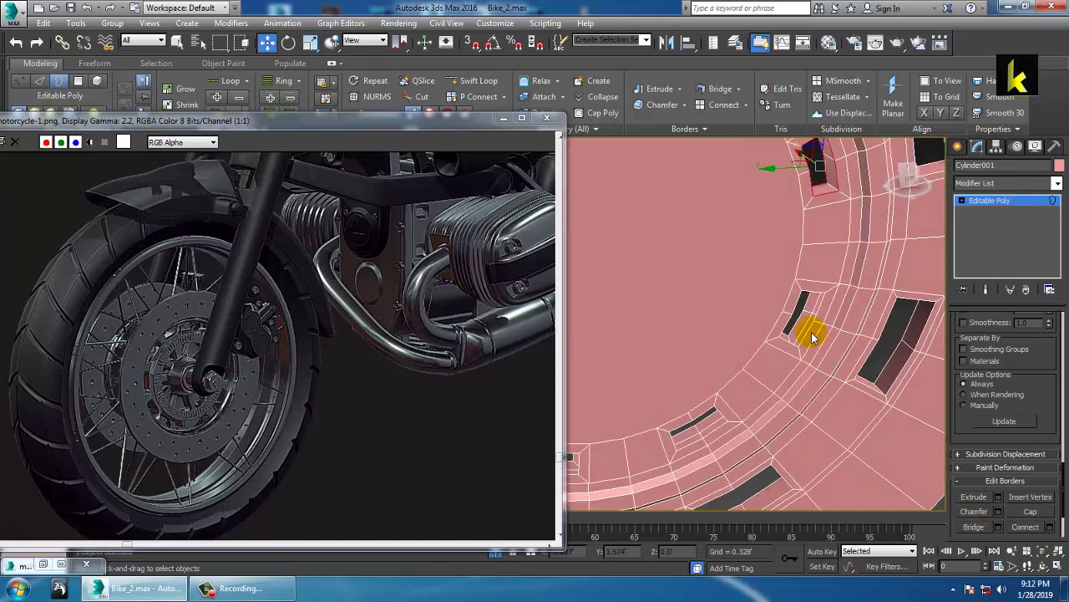
{"action": "left_click", "coordinate": [817, 338]}
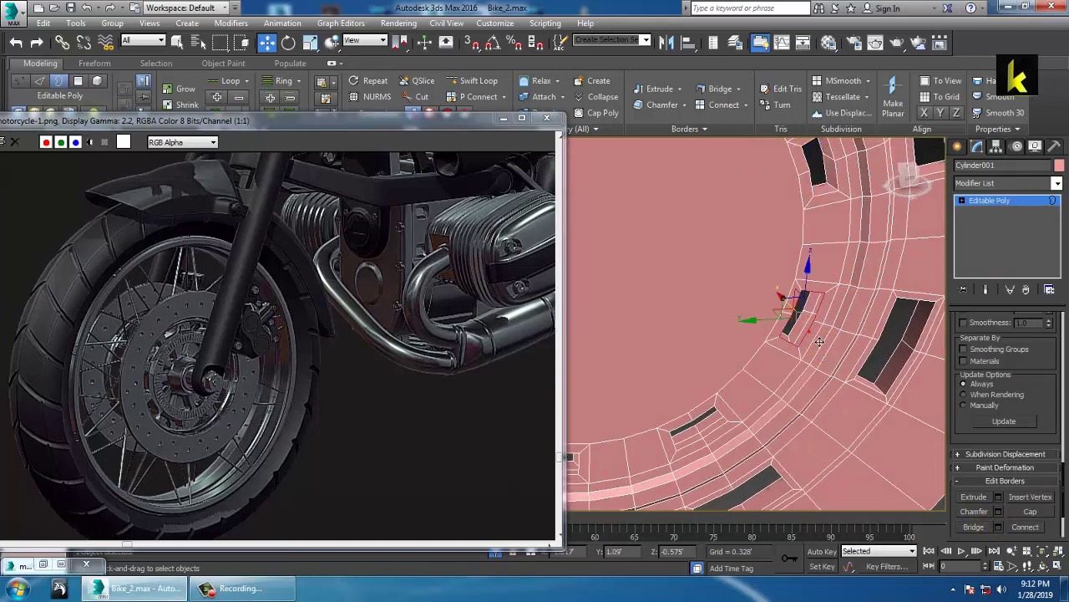
{"action": "left_click", "coordinate": [975, 527]}
{"action": "middle_click_drag", "start_coordinate": [793, 376], "coordinate": [807, 405], "text": "alt"}
{"action": "left_click", "coordinate": [825, 390]}
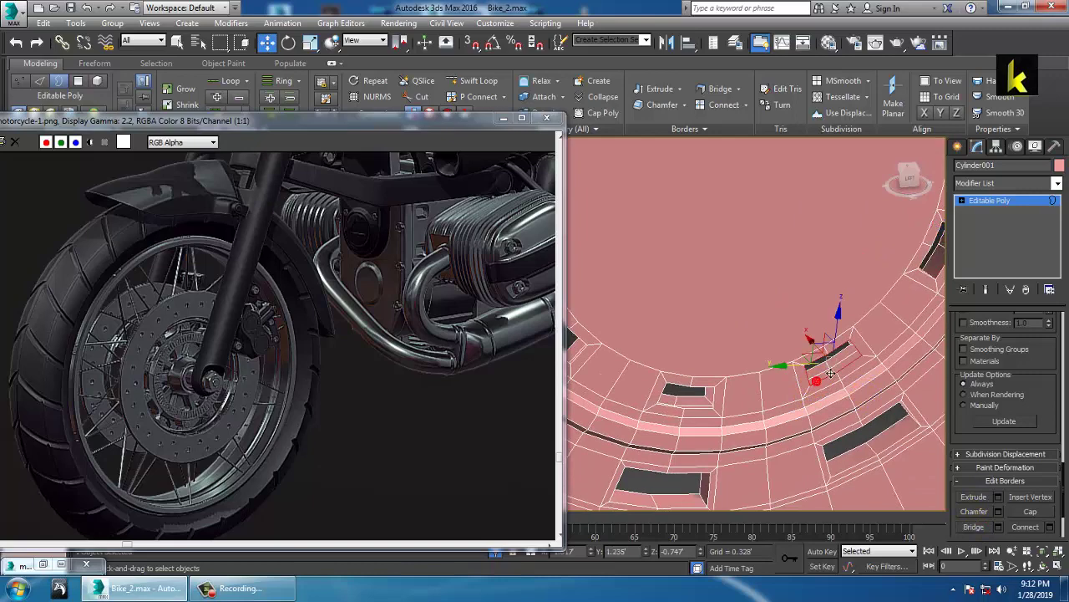
{"action": "middle_click_drag", "start_coordinate": [867, 485], "coordinate": [791, 420], "text": "alt"}
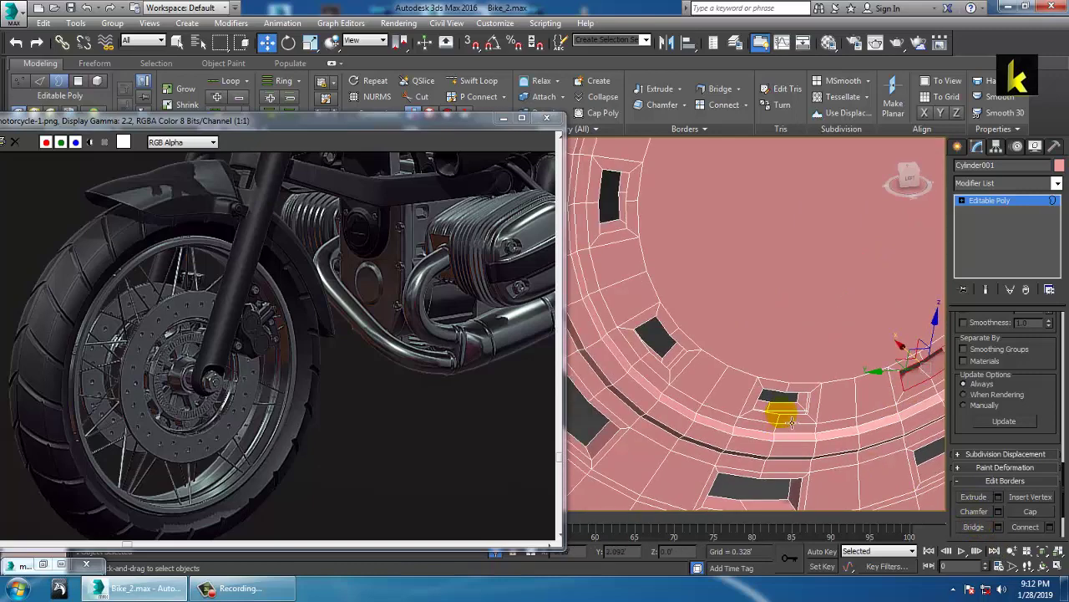
{"action": "left_click", "coordinate": [796, 412]}
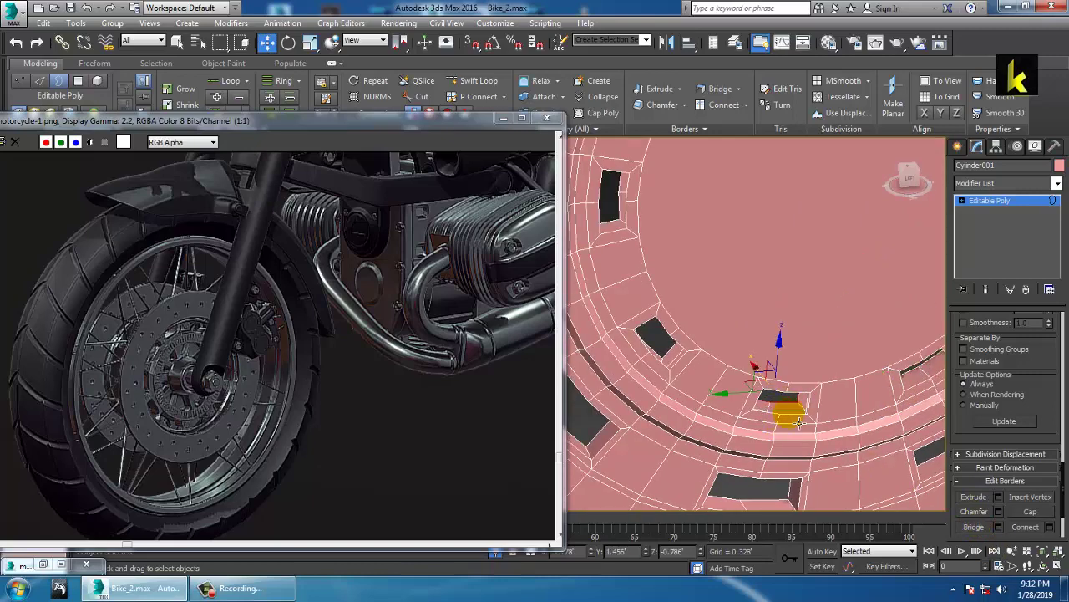
{"action": "left_click", "coordinate": [974, 527]}
Bridge the front and back borders of the inner ring's lower-left, left and upper-left openings
{"action": "middle_click_drag", "start_coordinate": [745, 423], "coordinate": [719, 383], "text": "alt"}
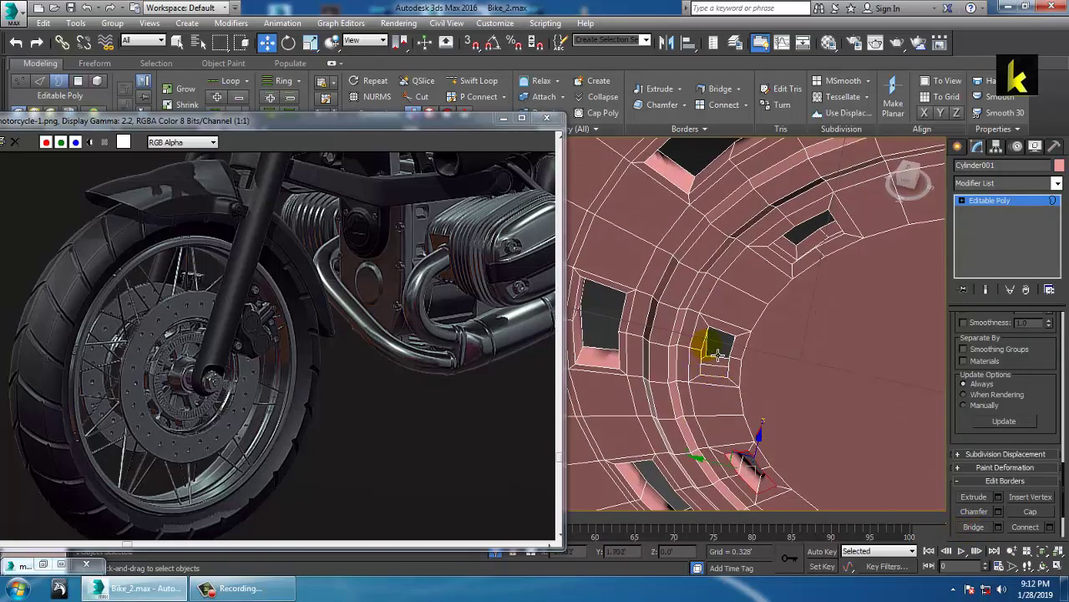
{"action": "left_click", "coordinate": [717, 356]}
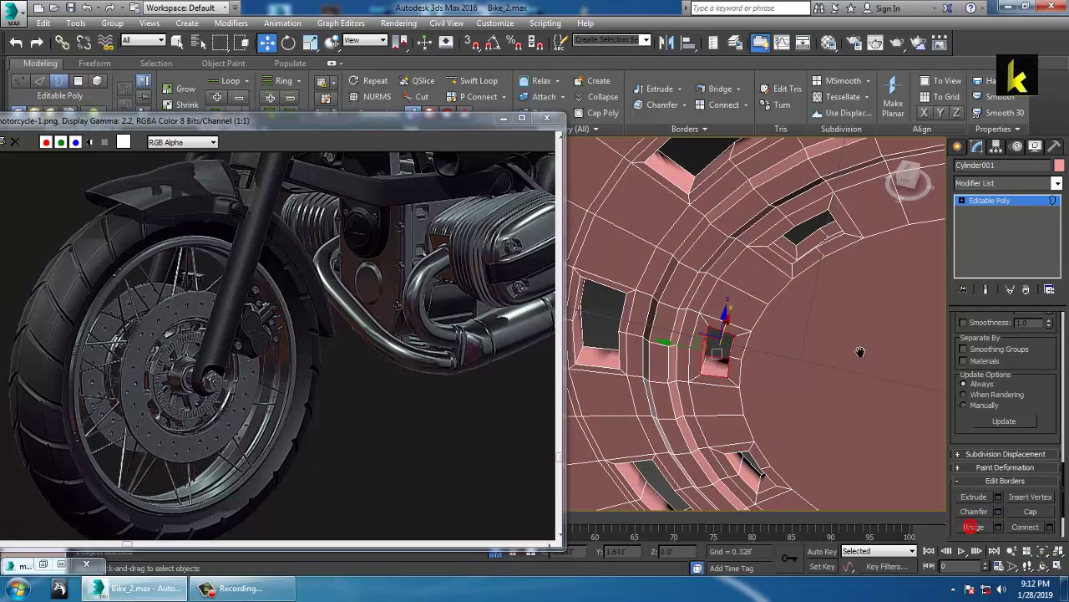
{"action": "middle_click_drag", "start_coordinate": [860, 351], "coordinate": [815, 367]}
{"action": "left_click", "coordinate": [798, 358]}
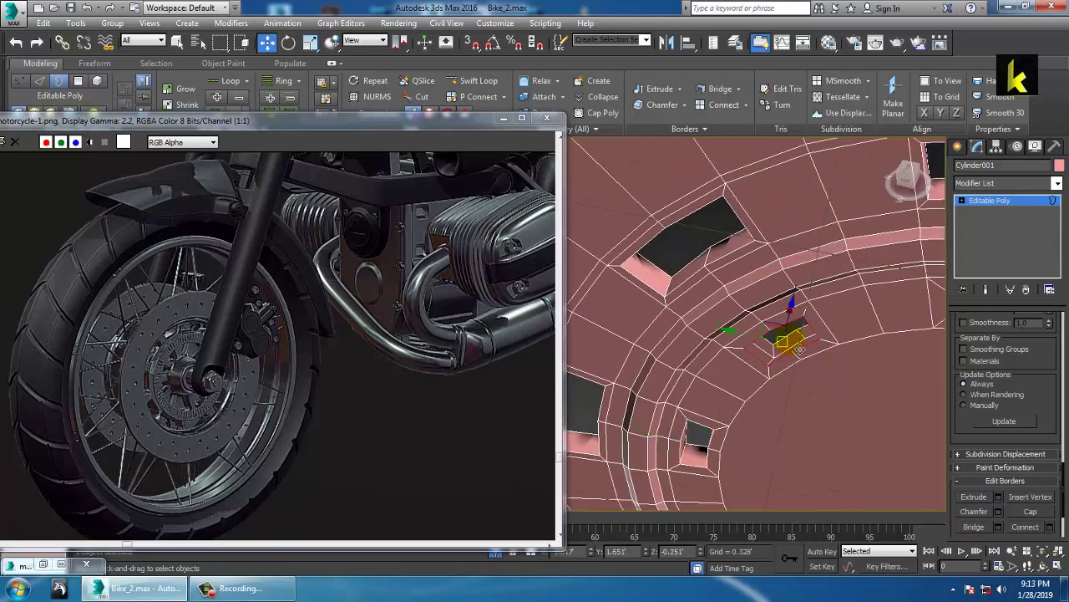
{"action": "left_click", "coordinate": [984, 531]}
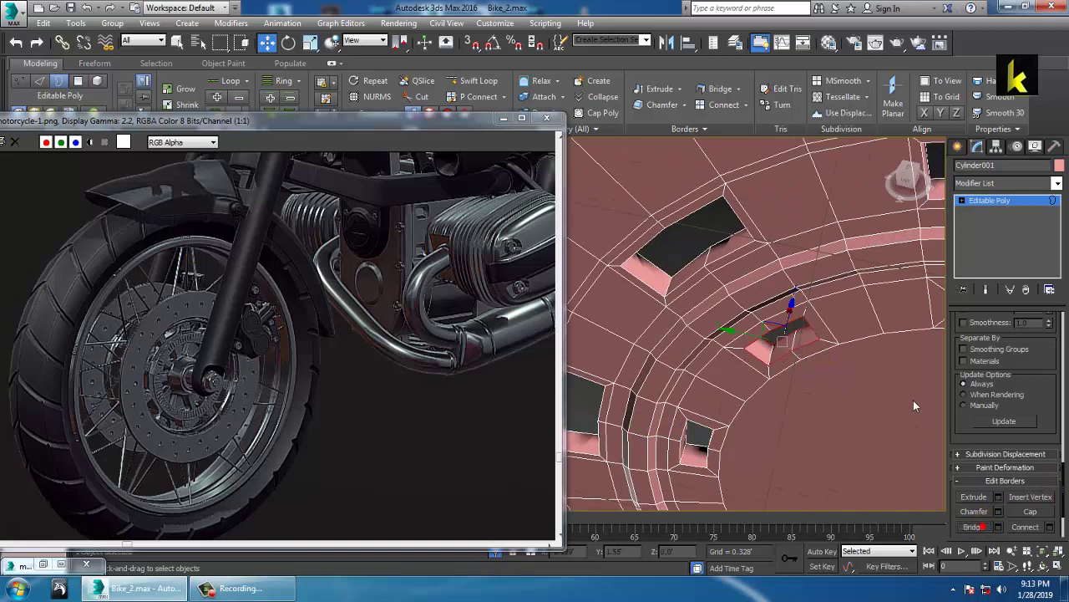
Select the disc's large central polygon and inset it by about 0.11'
{"action": "scroll", "coordinate": [913, 400], "scroll_direction": "down", "scroll_amount": 1}
{"action": "middle_click_drag", "start_coordinate": [914, 400], "coordinate": [818, 359], "text": "alt"}
{"action": "scroll", "coordinate": [817, 359], "scroll_direction": "down", "scroll_amount": 5}
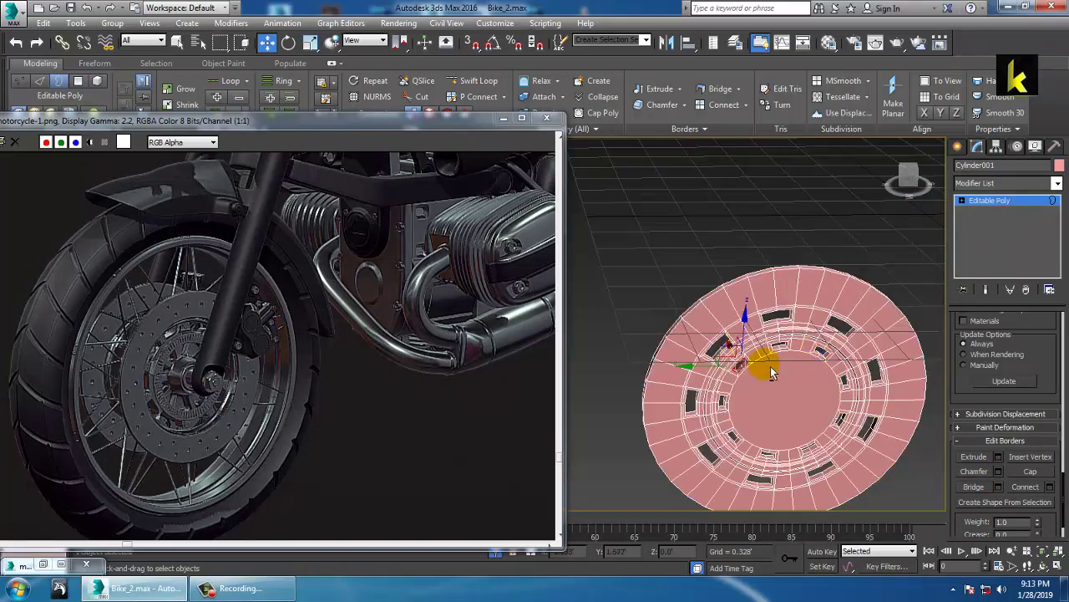
{"action": "middle_click_drag", "start_coordinate": [752, 363], "coordinate": [775, 344], "text": "alt"}
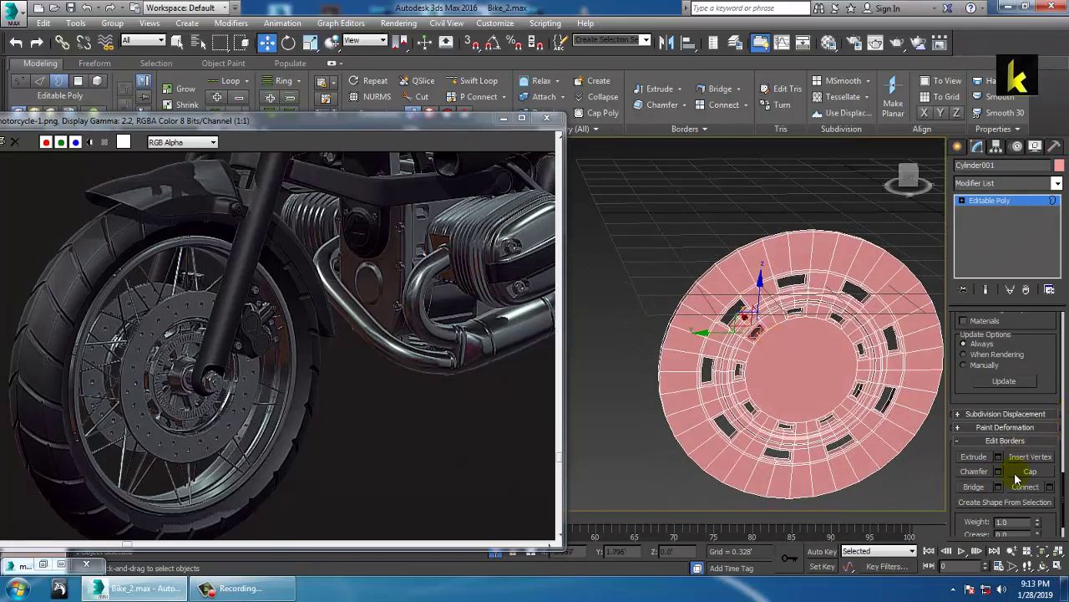
{"action": "left_click", "coordinate": [962, 201]}
{"action": "left_click", "coordinate": [988, 243]}
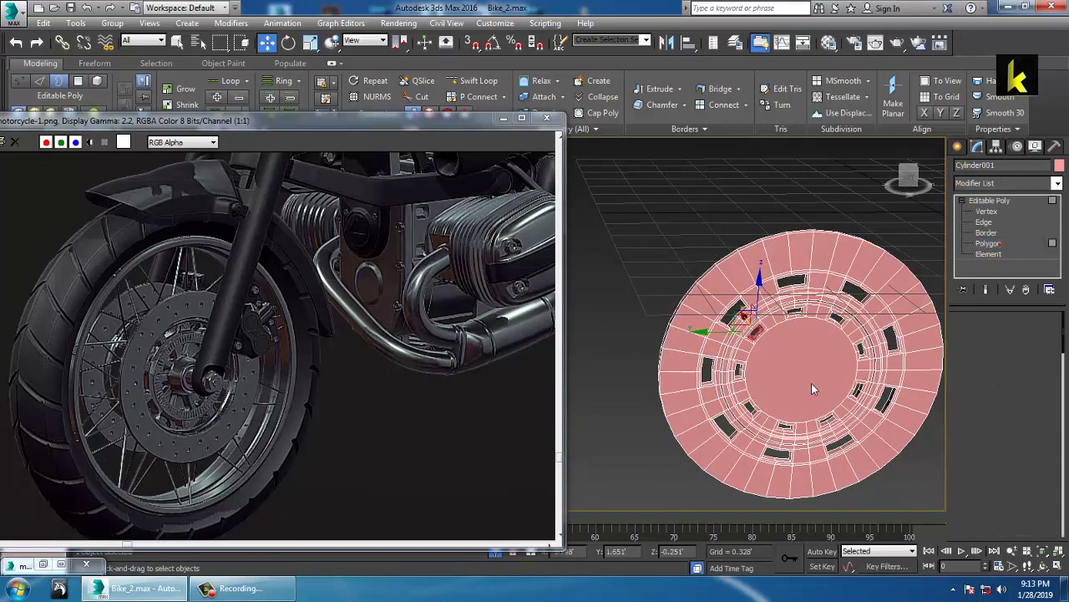
{"action": "left_click", "coordinate": [1050, 380]}
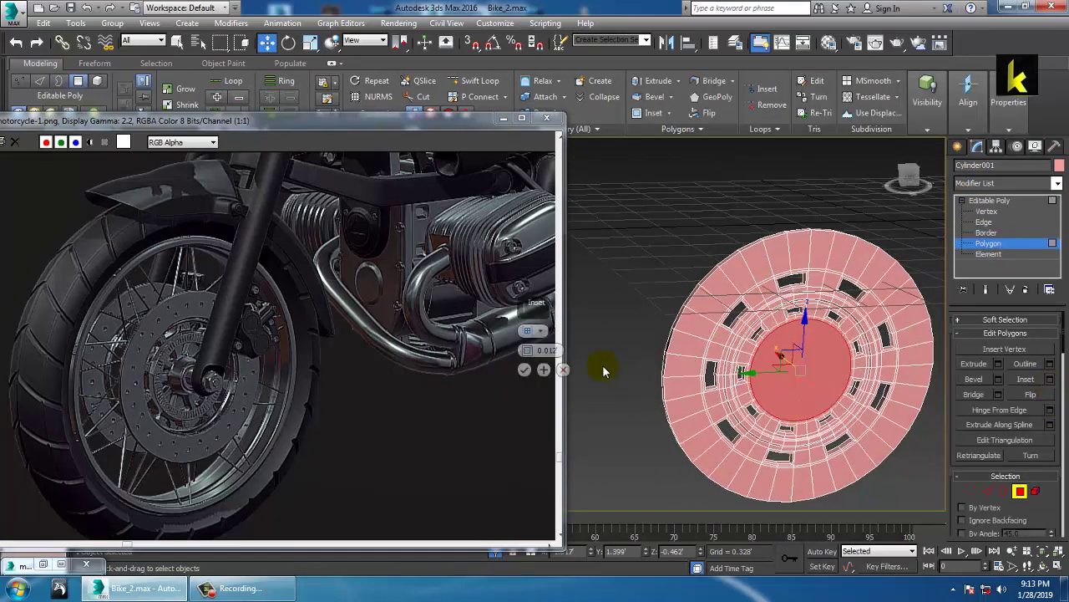
{"action": "left_click_drag", "start_coordinate": [535, 331], "coordinate": [531, 329]}
{"action": "mouse_move", "coordinate": [755, 327]}
{"action": "middle_mouse_down", "text": "alt"}
{"action": "mouse_move", "coordinate": [727, 329]}
{"action": "mouse_move", "coordinate": [751, 340]}
{"action": "middle_mouse_up", "text": "alt"}
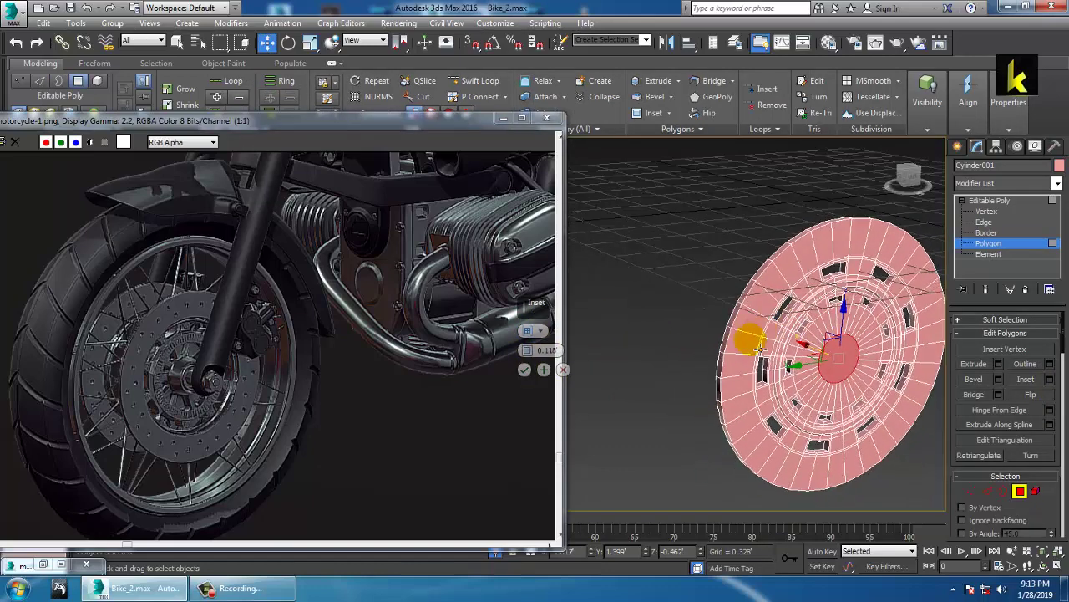
{"action": "left_click_drag", "start_coordinate": [528, 349], "coordinate": [529, 355]}
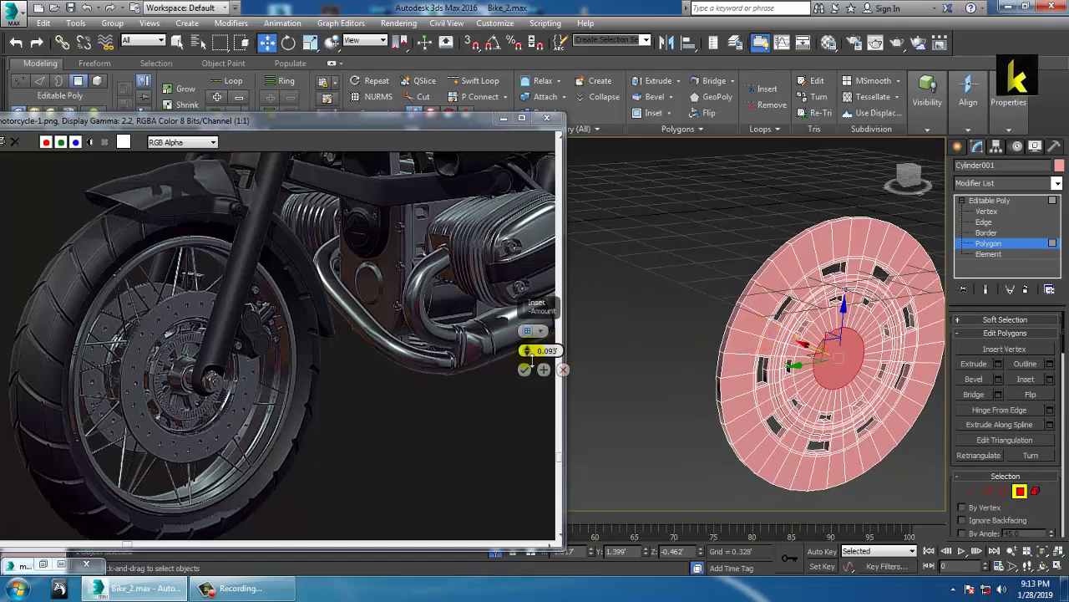
{"action": "left_click", "coordinate": [525, 370]}
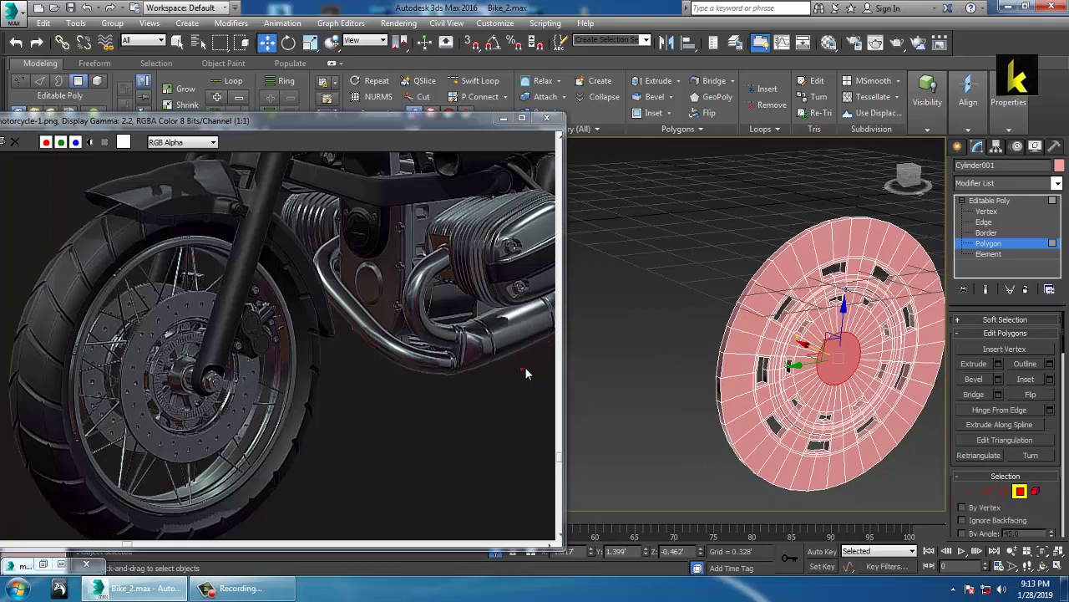
Bevel the inset central polygon outward with a height of 0.137' and an outline of -0.037' to form a tapered hub
{"action": "scroll", "coordinate": [649, 365], "scroll_direction": "up", "scroll_amount": 6}
{"action": "scroll", "coordinate": [849, 373], "scroll_direction": "down", "scroll_amount": 6}
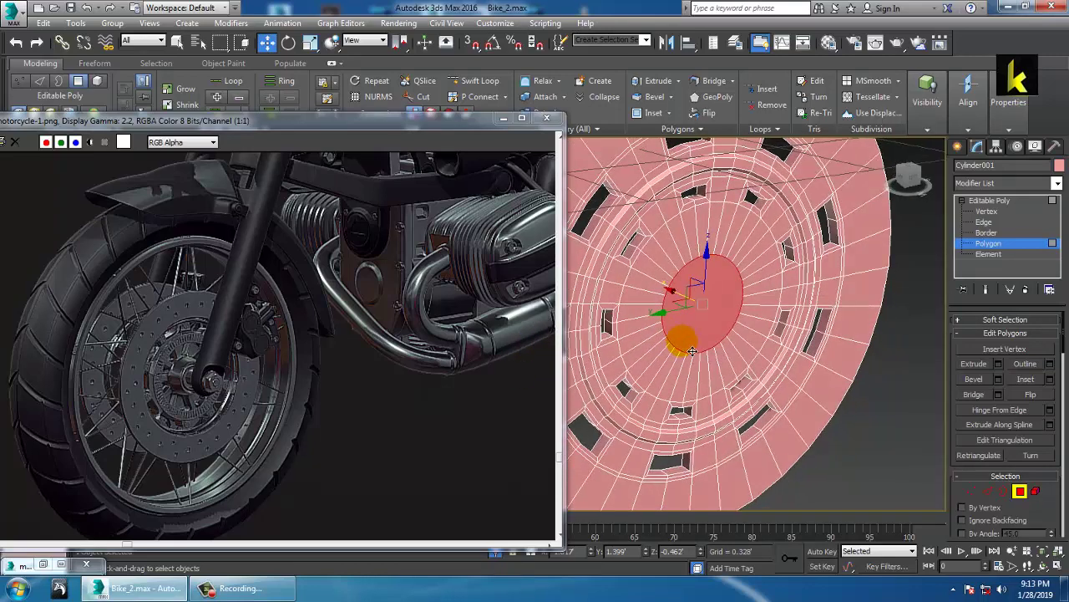
{"action": "left_click", "coordinate": [999, 379]}
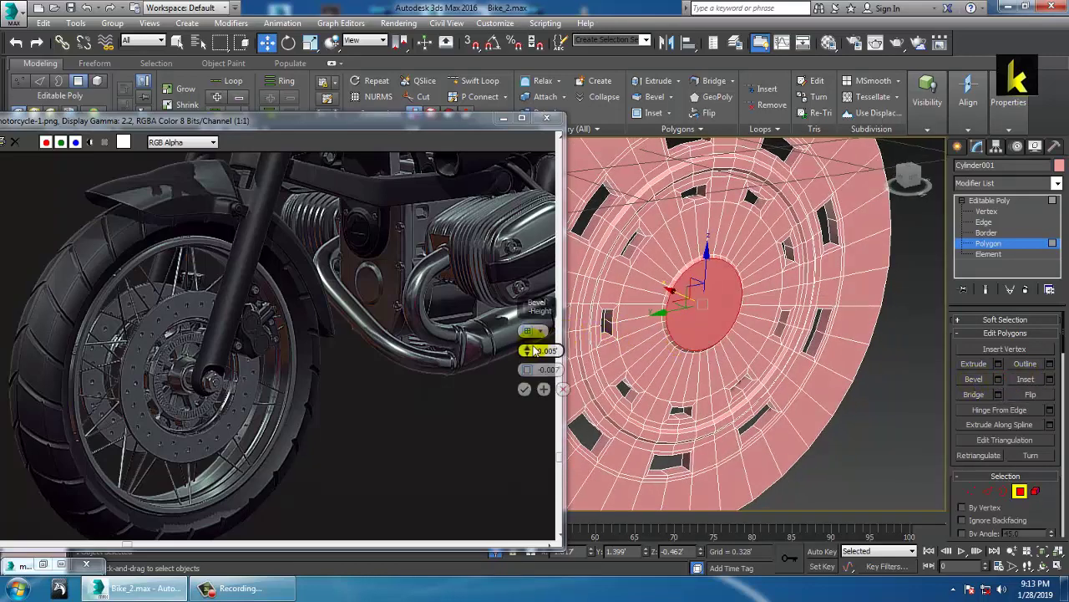
{"action": "left_click_drag", "start_coordinate": [525, 351], "coordinate": [526, 325]}
{"action": "left_click_drag", "start_coordinate": [523, 380], "coordinate": [525, 383]}
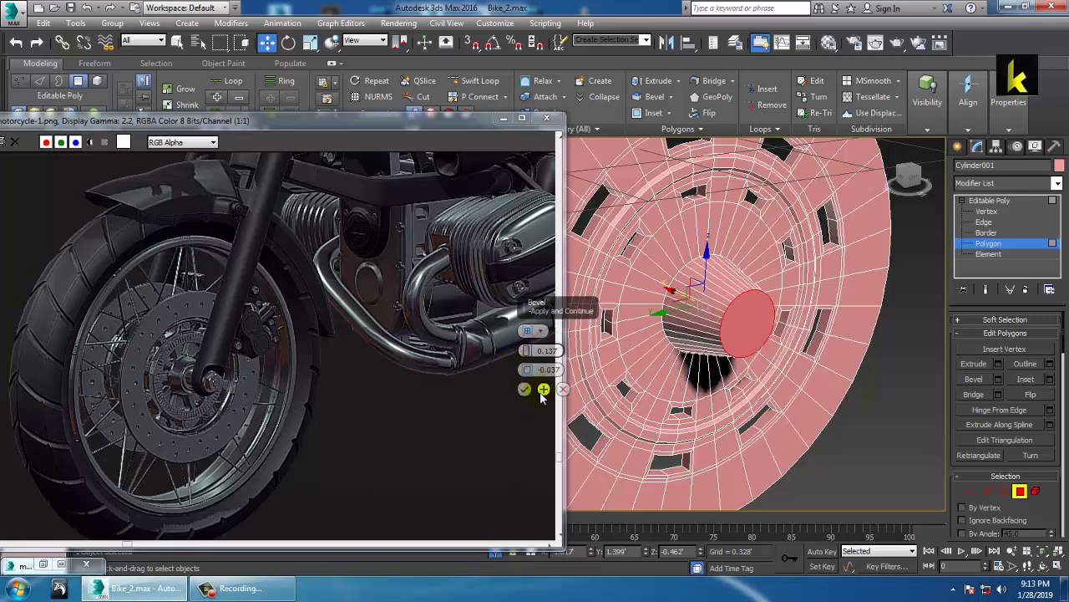
{"action": "left_click", "coordinate": [524, 389]}
Inset the end face of the tapered hub by 0.017'
{"action": "scroll", "coordinate": [638, 350], "scroll_direction": "down", "scroll_amount": 5}
{"action": "middle_click_drag", "start_coordinate": [638, 349], "coordinate": [719, 346], "text": "alt"}
{"action": "scroll", "coordinate": [641, 345], "scroll_direction": "up", "scroll_amount": 3}
{"action": "scroll", "coordinate": [733, 347], "scroll_direction": "up", "scroll_amount": 3}
{"action": "left_click", "coordinate": [1050, 379]}
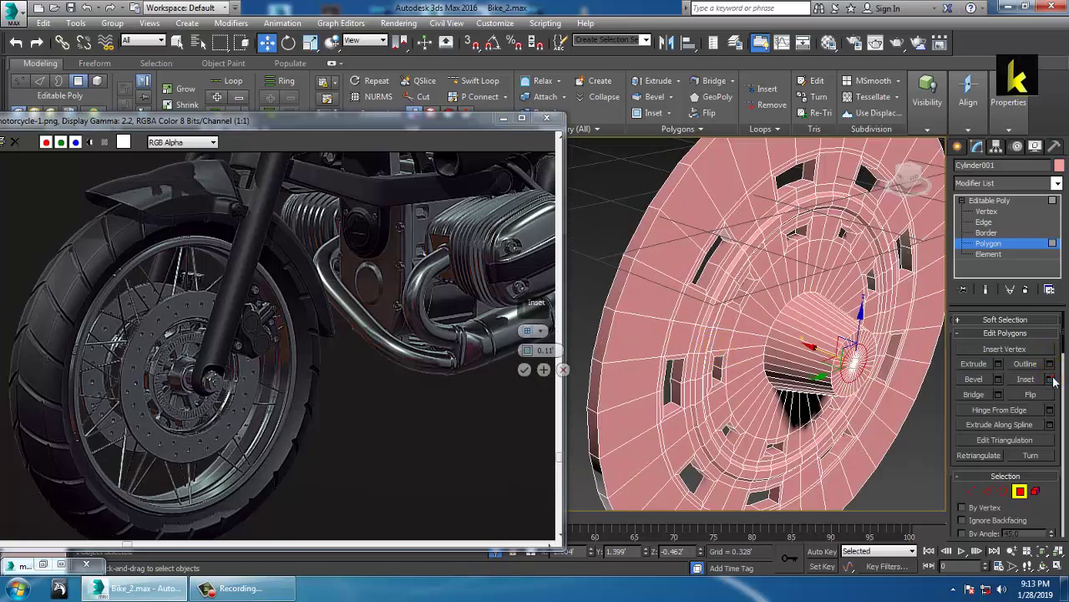
{"action": "left_click_drag", "start_coordinate": [527, 350], "coordinate": [543, 369]}
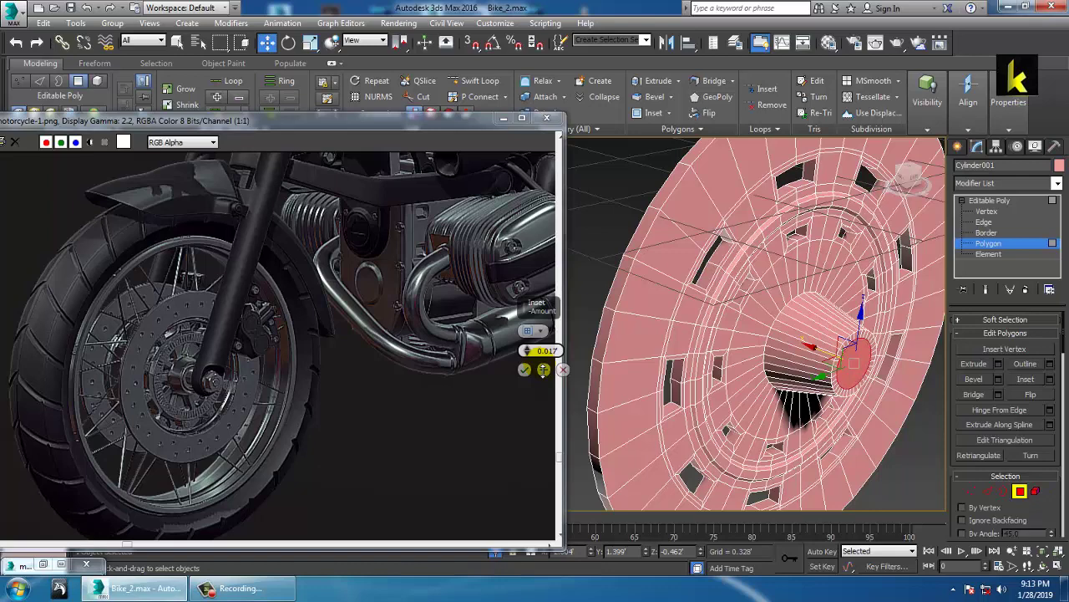
{"action": "left_click", "coordinate": [525, 370]}
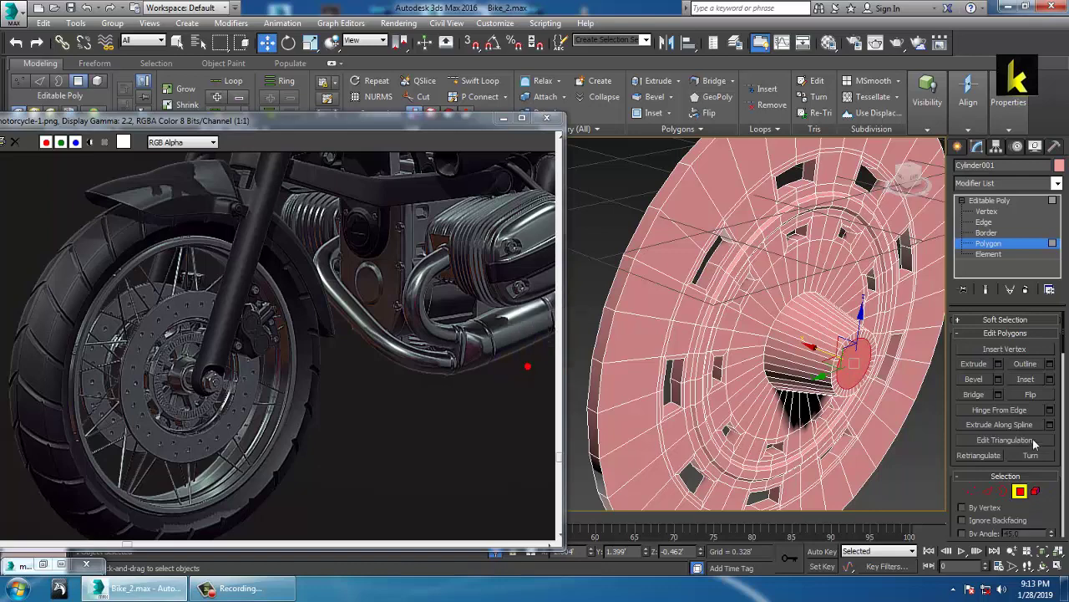
Bevel the hub's end face with a height of 0.014' and an outline of -0.007', and inset it by 0.017'
{"action": "left_click", "coordinate": [999, 379]}
{"action": "mouse_move", "coordinate": [532, 355]}
{"action": "left_mouse_down"}
{"action": "mouse_move", "coordinate": [544, 373]}
{"action": "mouse_move", "coordinate": [530, 376]}
{"action": "mouse_move", "coordinate": [534, 363]}
{"action": "left_mouse_up"}
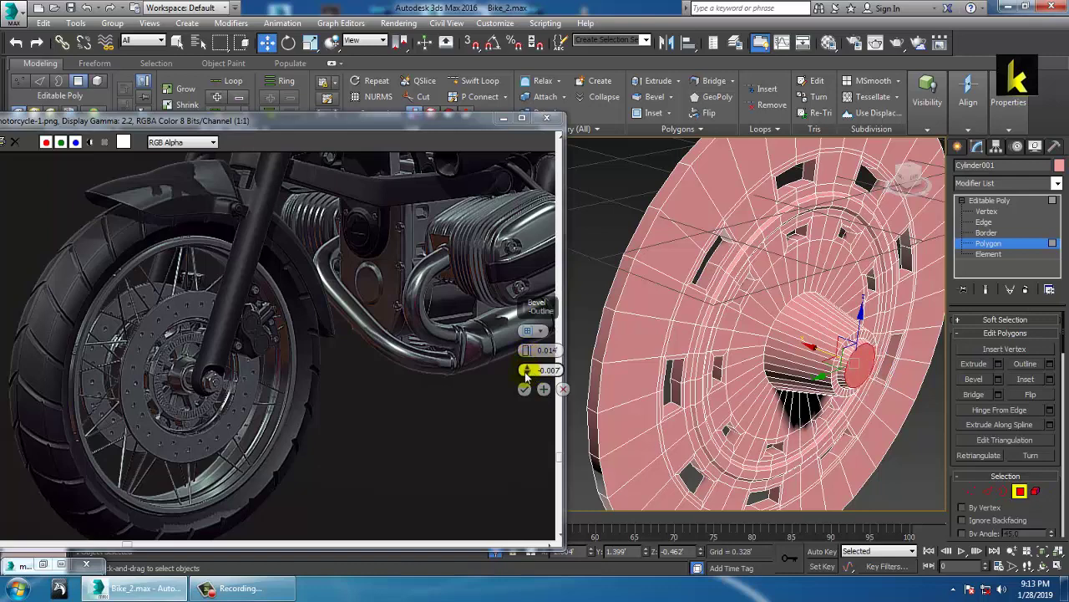
{"action": "left_click", "coordinate": [543, 389]}
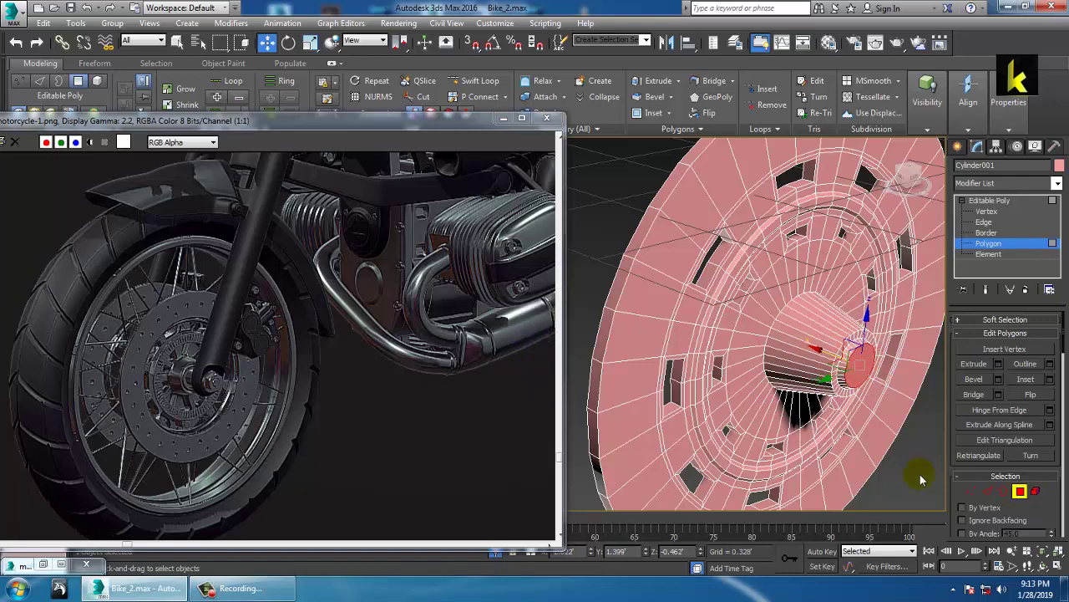
{"action": "left_click", "coordinate": [1050, 380]}
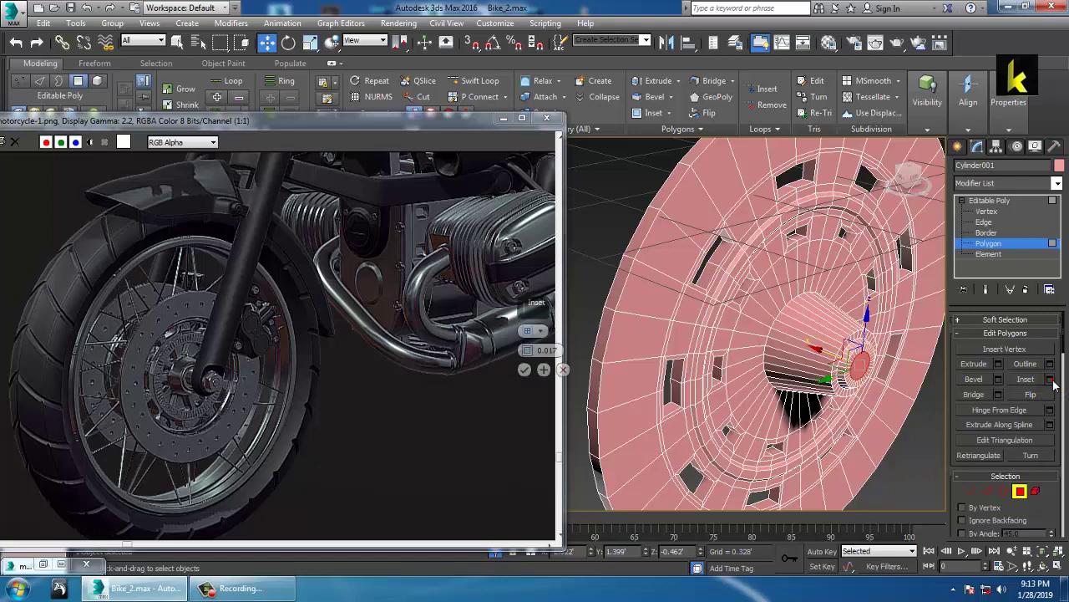
{"action": "left_click", "coordinate": [524, 369]}
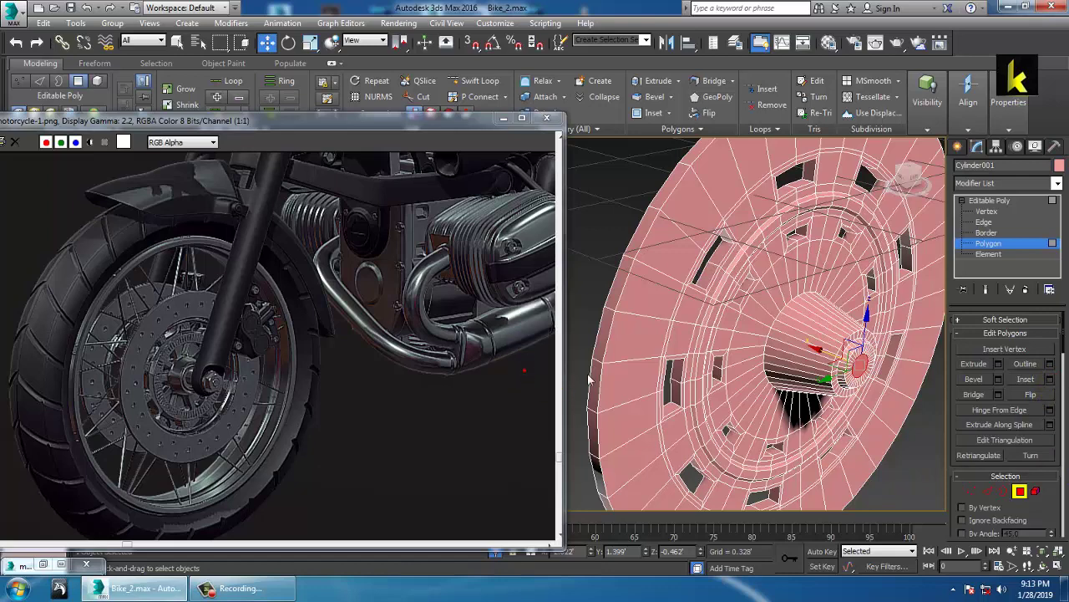
Extrude the inset end face of the hub by about 0.1' to form the thin axle stub
{"action": "left_click", "coordinate": [999, 364]}
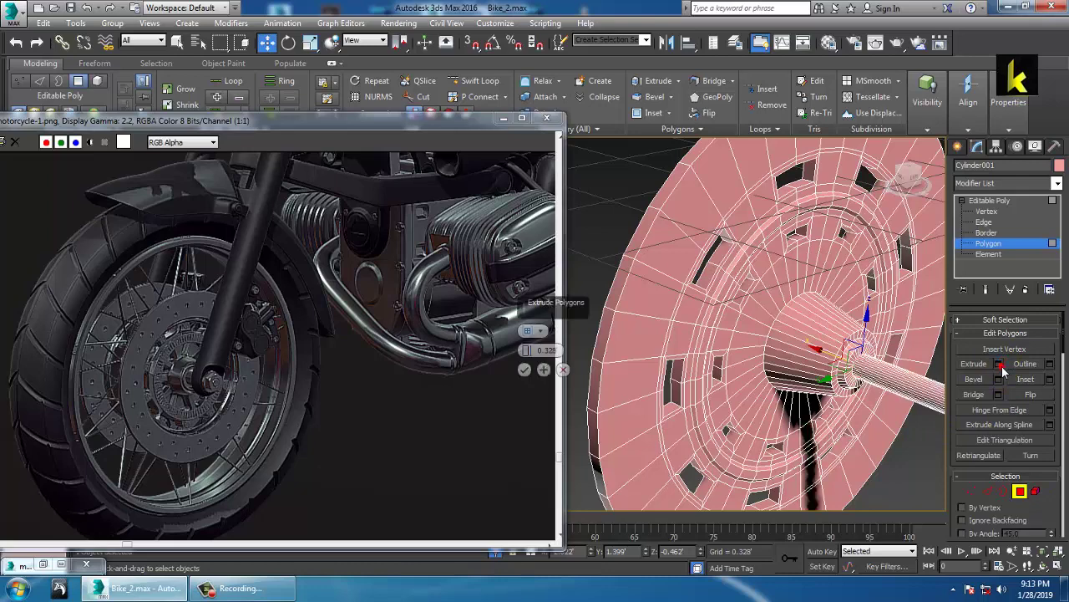
{"action": "left_click_drag", "start_coordinate": [527, 351], "coordinate": [533, 391]}
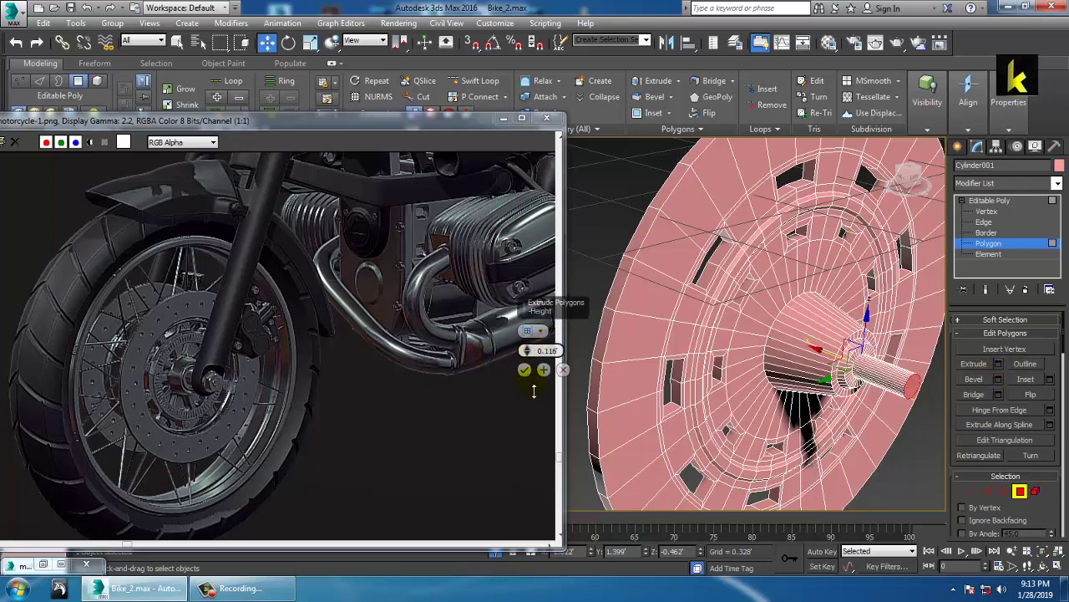
{"action": "left_click", "coordinate": [525, 371]}
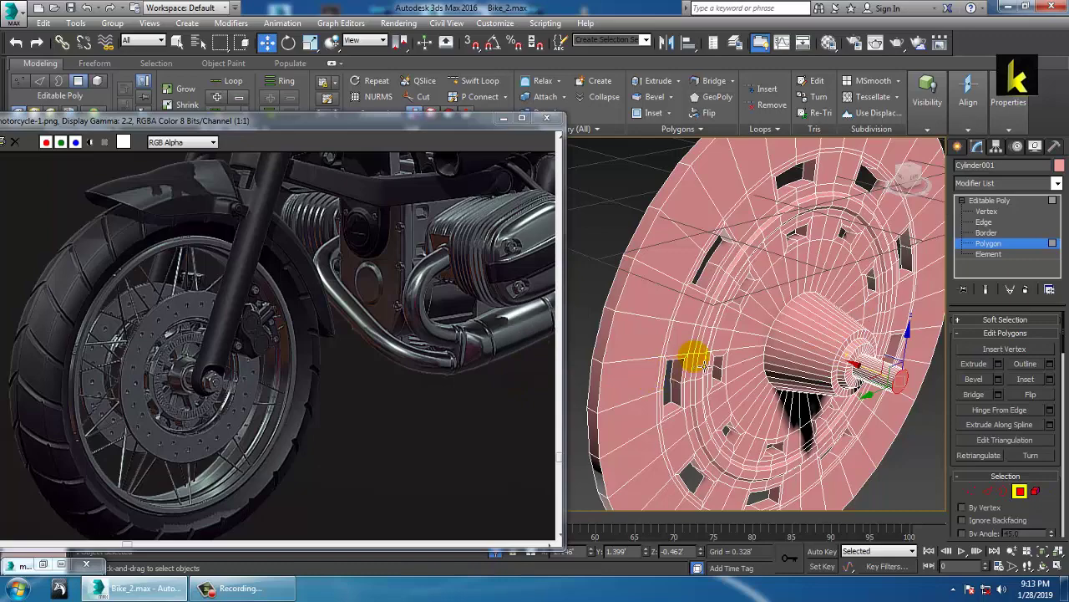
Leave polygon editing of the brake disc and end its isolation to show the tyre and fork again
{"action": "middle_click_drag", "start_coordinate": [704, 365], "coordinate": [1013, 253], "text": "alt"}
{"action": "left_click", "coordinate": [764, 337]}
{"action": "scroll", "coordinate": [763, 336], "scroll_direction": "down", "scroll_amount": 4}
{"action": "left_click", "coordinate": [996, 201]}
{"action": "middle_click_drag", "start_coordinate": [869, 251], "coordinate": [694, 230], "text": "alt"}
{"action": "right_click", "coordinate": [629, 190]}
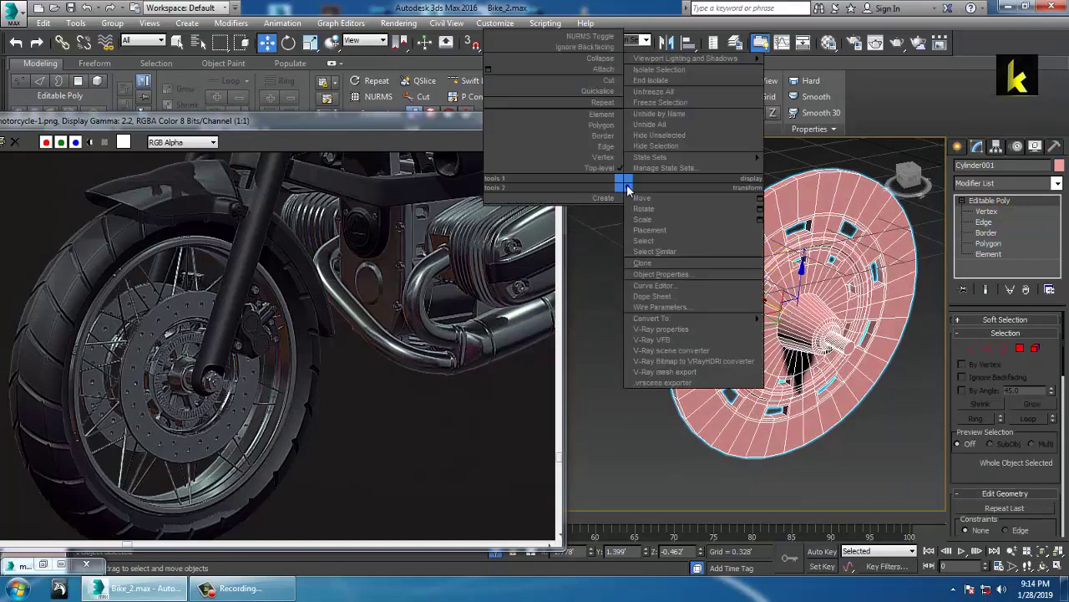
{"action": "left_click", "coordinate": [660, 80]}
{"action": "scroll", "coordinate": [850, 310], "scroll_direction": "up", "scroll_amount": 4}
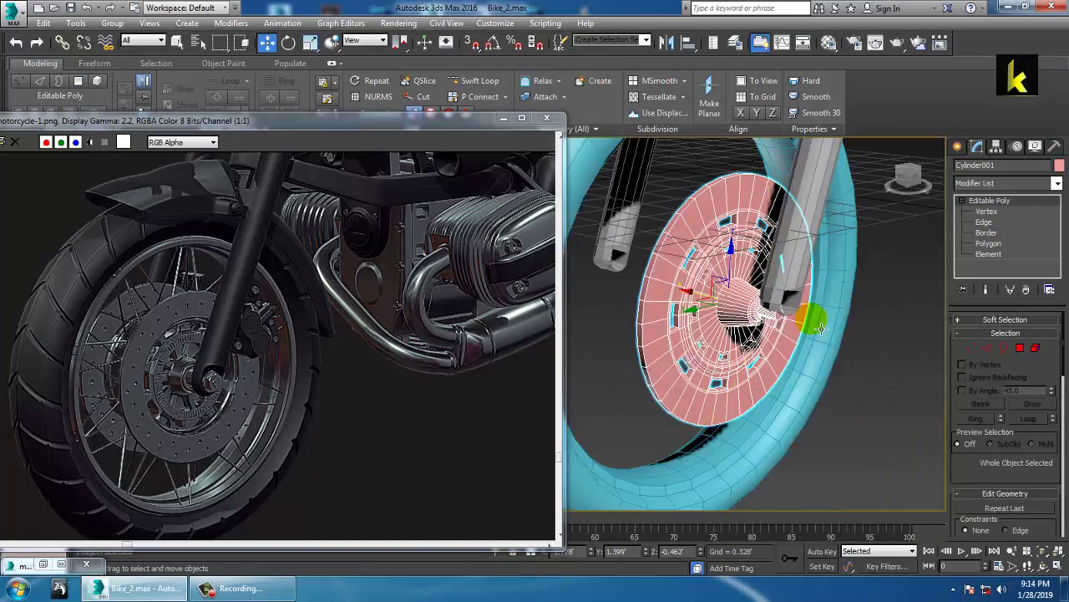
{"action": "middle_click_drag", "start_coordinate": [824, 327], "coordinate": [785, 303], "text": "alt"}
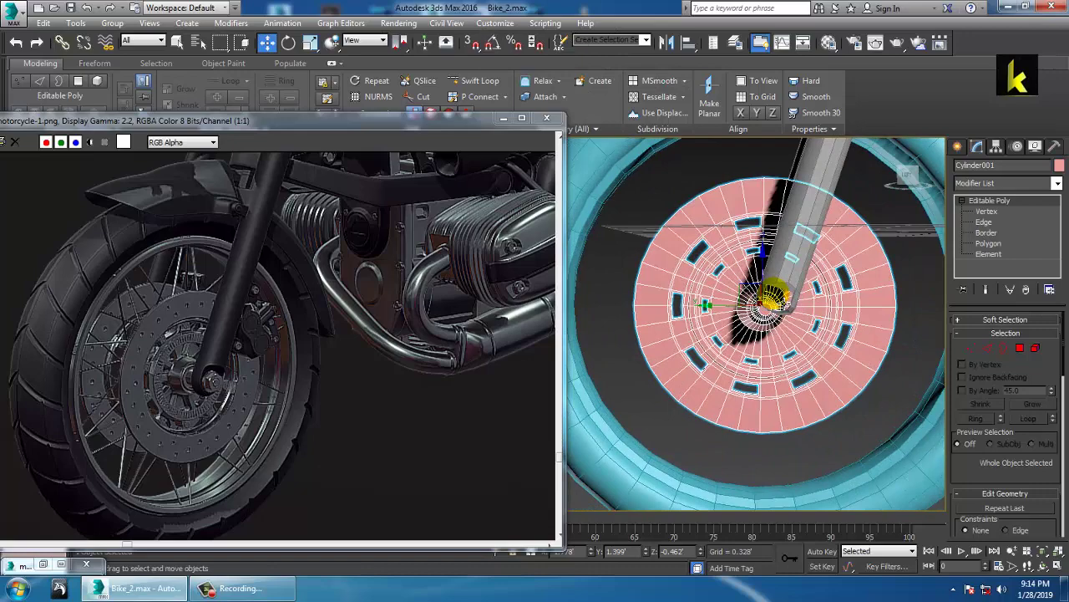
Mirror the brake disc on the X axis as a copy and move the copy to the opposite side of the wheel
{"action": "left_click", "coordinate": [796, 274]}
{"action": "left_click", "coordinate": [842, 342]}
{"action": "middle_click_drag", "start_coordinate": [842, 342], "coordinate": [787, 346], "text": "alt"}
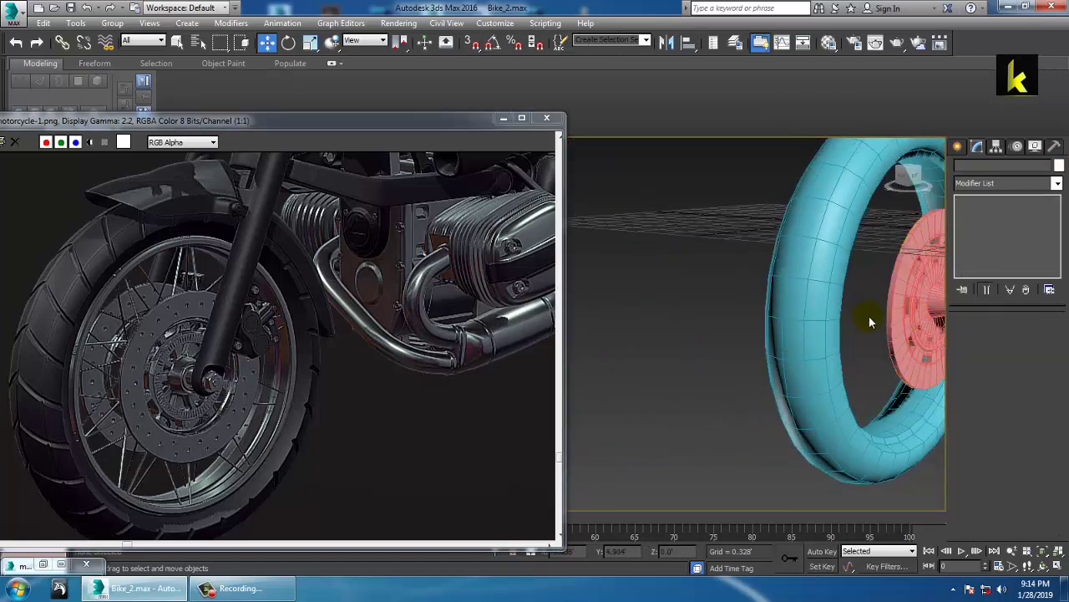
{"action": "left_click", "coordinate": [873, 321]}
{"action": "middle_click_drag", "start_coordinate": [873, 321], "coordinate": [625, 160], "text": "alt"}
{"action": "left_click", "coordinate": [667, 43]}
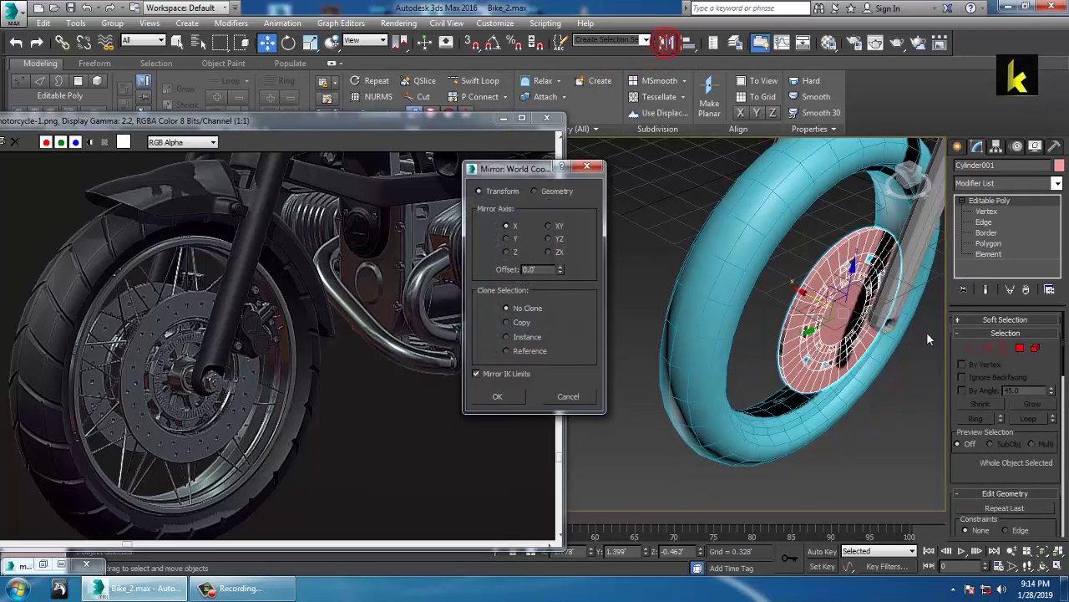
{"action": "left_click", "coordinate": [508, 323]}
{"action": "left_click", "coordinate": [498, 396]}
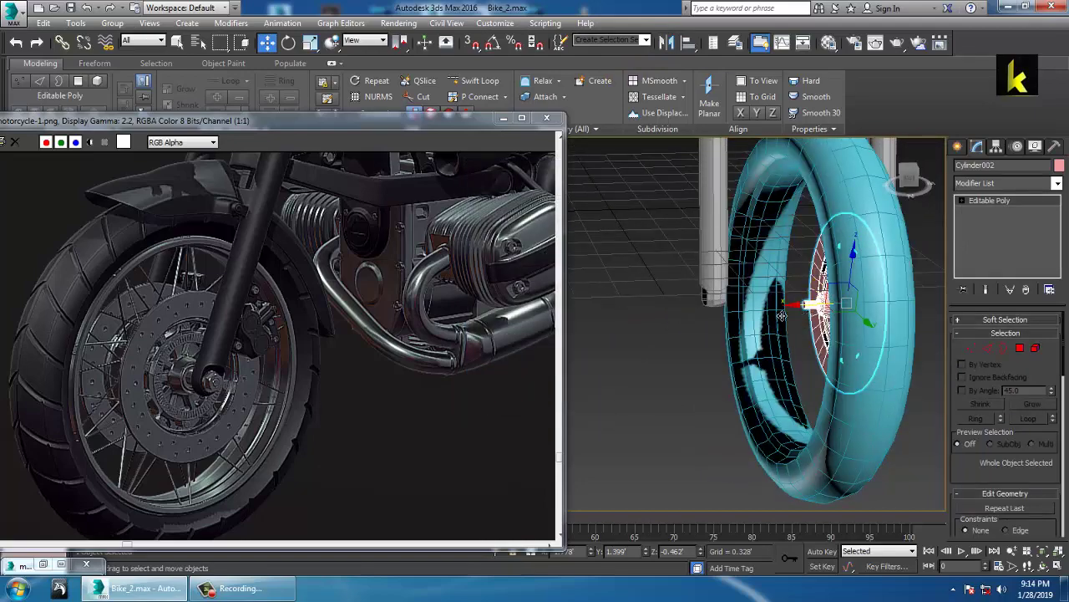
{"action": "middle_click_drag", "start_coordinate": [781, 316], "coordinate": [747, 309], "text": "alt"}
Select all objects and give them the same light grey object colour
{"action": "key", "text": "ctrl+a"}
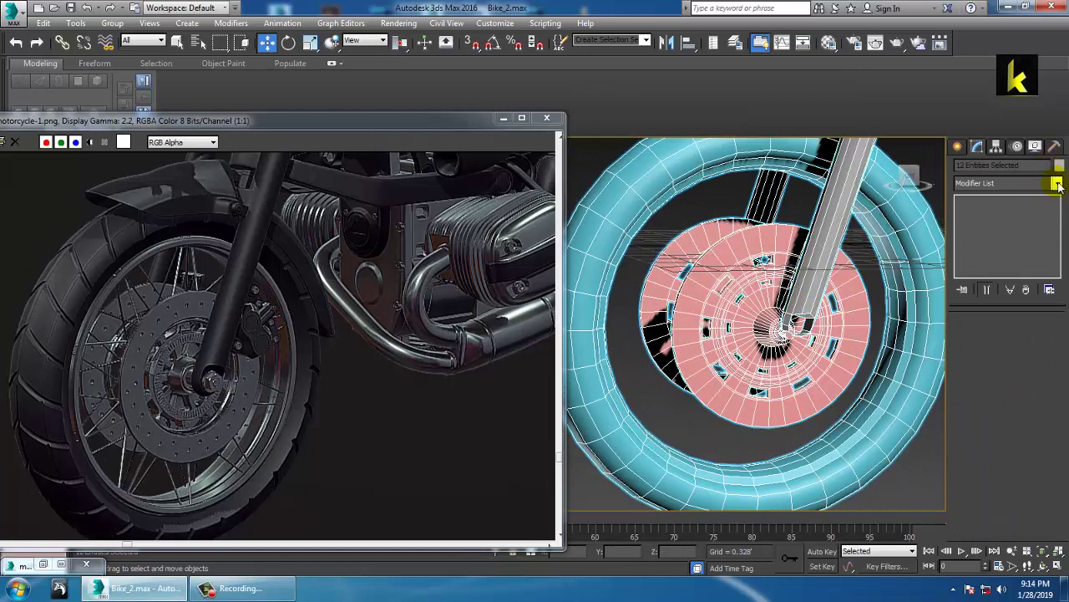
{"action": "left_click", "coordinate": [1059, 166]}
{"action": "left_click", "coordinate": [612, 367]}
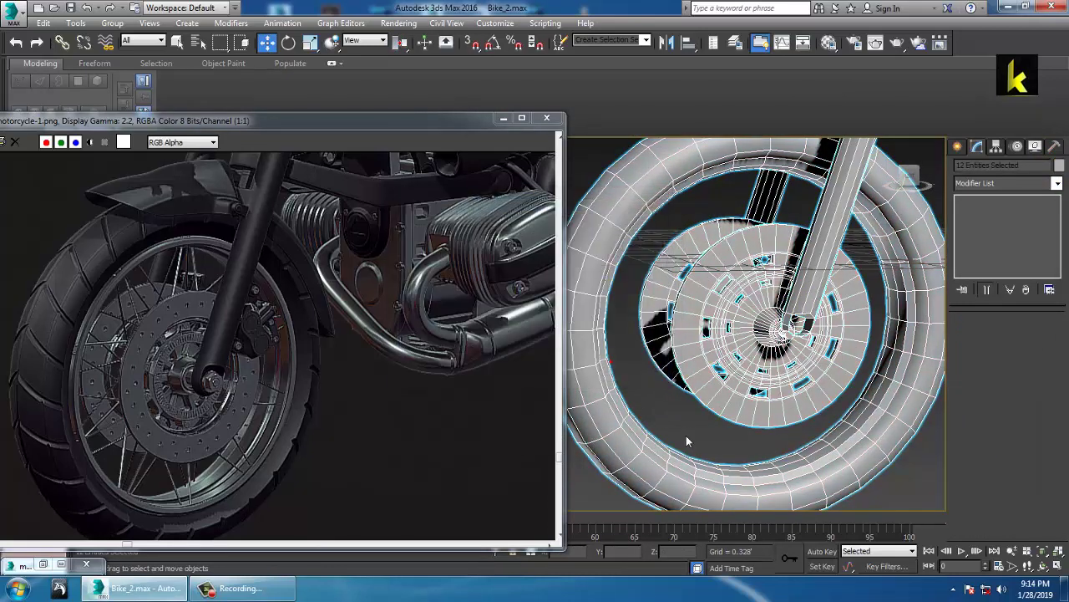
Compare the front wheel, brake discs and fork with the motorcycle reference image
{"action": "scroll", "coordinate": [770, 371], "scroll_direction": "down", "scroll_amount": 8}
{"action": "scroll", "coordinate": [742, 339], "scroll_direction": "up", "scroll_amount": 4}
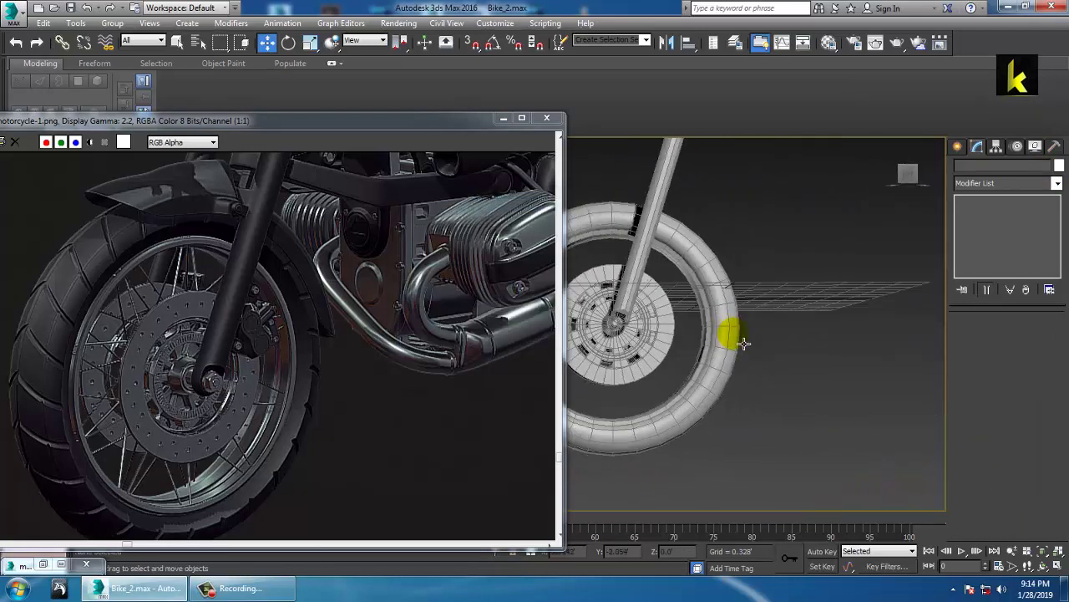
{"action": "scroll", "coordinate": [754, 334], "scroll_direction": "down", "scroll_amount": 6}
{"action": "middle_click_drag", "start_coordinate": [755, 334], "coordinate": [689, 314], "text": "alt"}
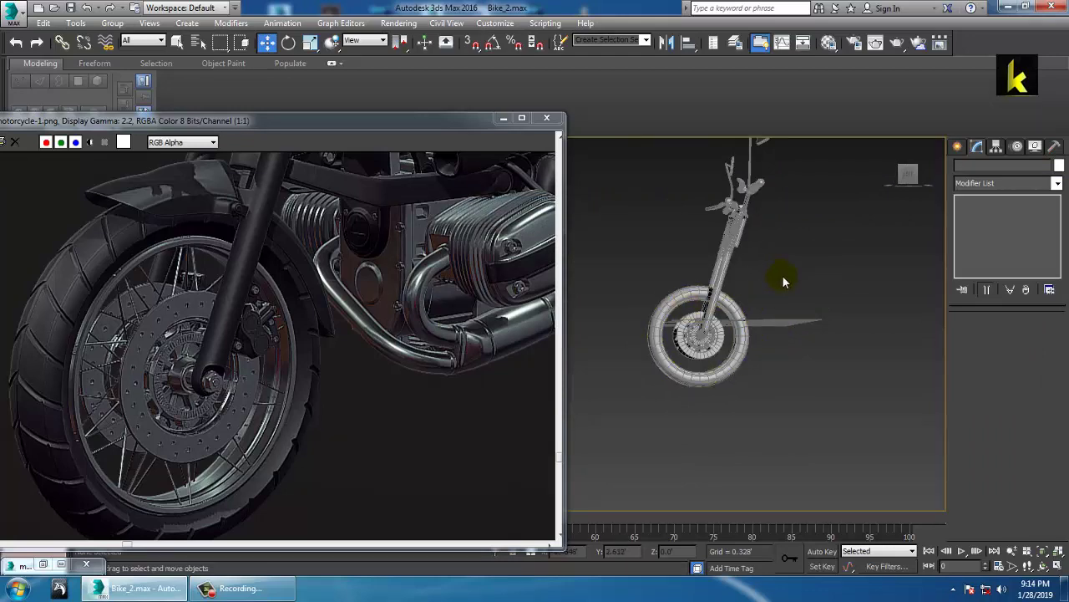
{"action": "middle_click_drag", "start_coordinate": [316, 231], "coordinate": [330, 320]}
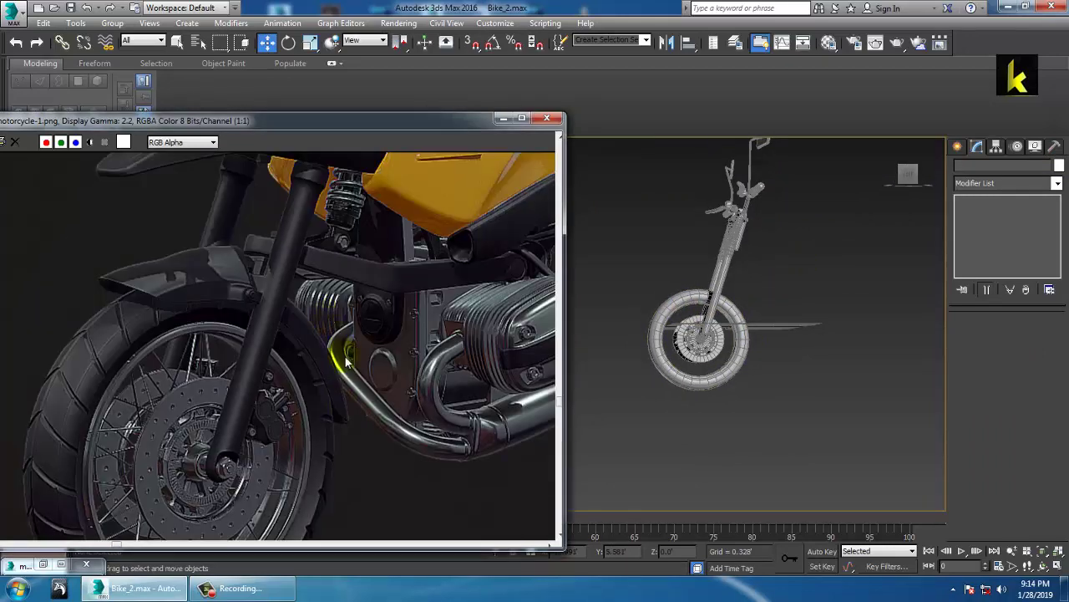
{"action": "middle_click_drag", "start_coordinate": [406, 358], "coordinate": [403, 259]}
{"action": "scroll", "coordinate": [805, 382], "scroll_direction": "up", "scroll_amount": 4}
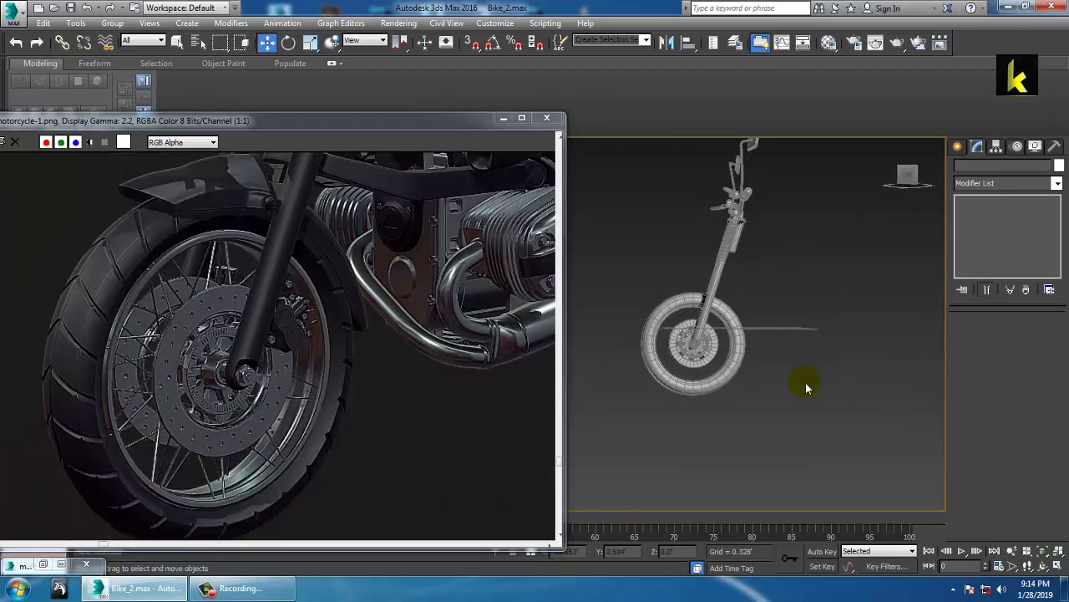
{"action": "middle_click_drag", "start_coordinate": [803, 362], "coordinate": [719, 350], "text": "alt"}
{"action": "scroll", "coordinate": [736, 358], "scroll_direction": "up", "scroll_amount": 4}
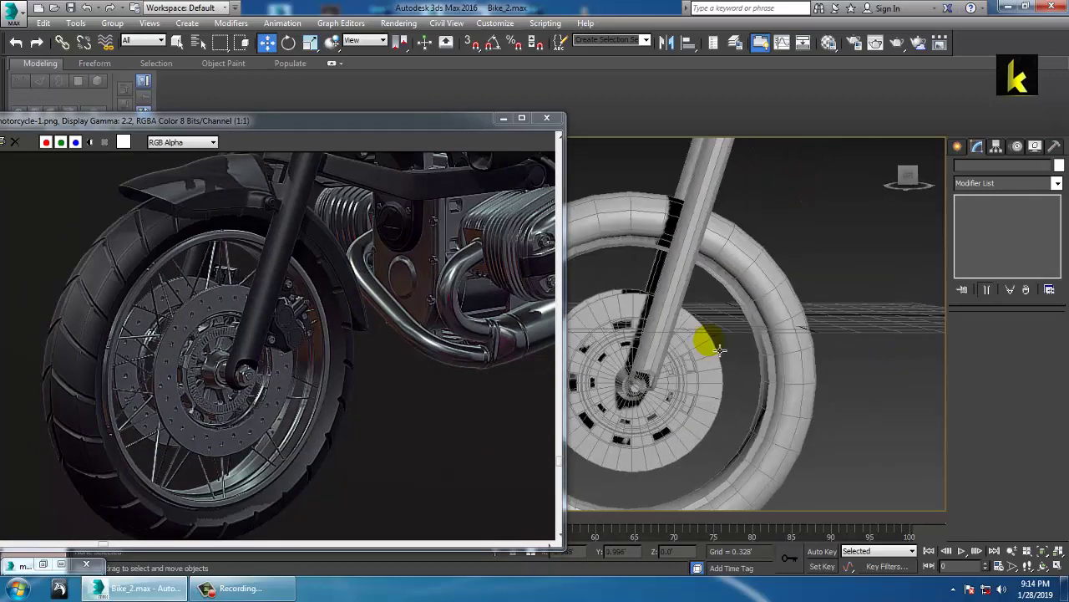
Try to scale the tyre and both brake discs together in the side view
{"action": "left_click", "coordinate": [632, 218]}
{"action": "left_click", "coordinate": [597, 333], "text": "ctrl"}
{"action": "middle_click_drag", "start_coordinate": [620, 317], "coordinate": [631, 314], "text": "alt"}
{"action": "left_click", "coordinate": [614, 292], "text": "ctrl"}
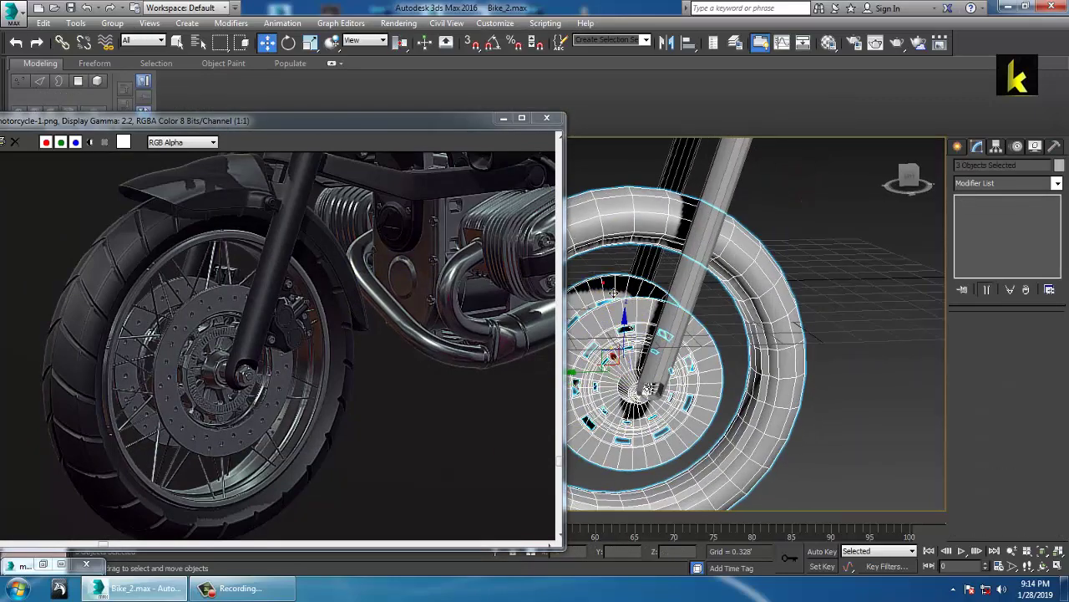
{"action": "key", "text": "alt+w"}
{"action": "middle_click", "coordinate": [818, 222]}
{"action": "key", "text": "alt+w"}
{"action": "scroll", "coordinate": [790, 234], "scroll_direction": "down", "scroll_amount": 8}
{"action": "middle_click_drag", "start_coordinate": [783, 251], "coordinate": [726, 354]}
{"action": "key", "text": "r"}
{"action": "left_click_drag", "start_coordinate": [724, 350], "coordinate": [722, 341]}
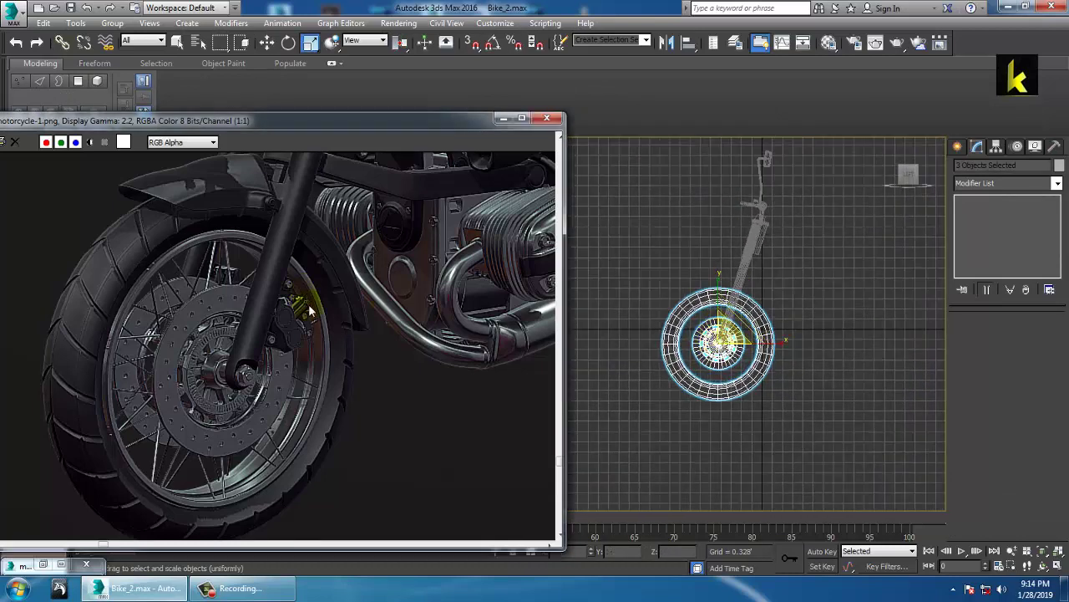
Undo the wheel scaling, return to the perspective view and clear the selection
{"action": "scroll", "coordinate": [313, 329], "scroll_direction": "down", "scroll_amount": 1}
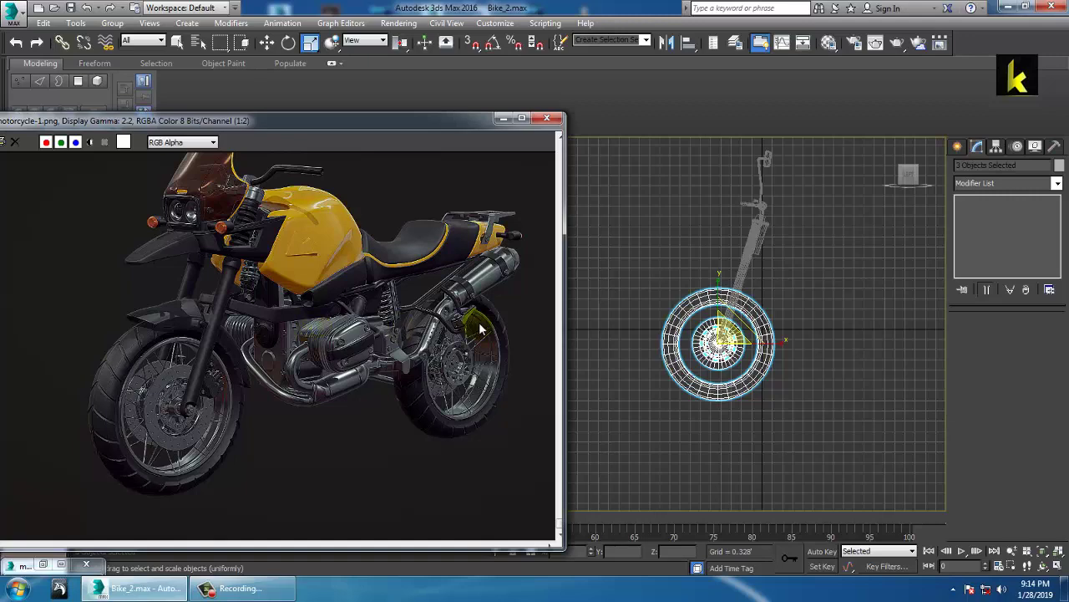
{"action": "left_click", "coordinate": [790, 311]}
{"action": "key", "text": "ctrl+z"}
{"action": "key", "text": "ctrl+z"}
{"action": "key", "text": "alt+w"}
{"action": "middle_click", "coordinate": [759, 416]}
{"action": "key", "text": "alt+w"}
{"action": "scroll", "coordinate": [747, 385], "scroll_direction": "down", "scroll_amount": 2}
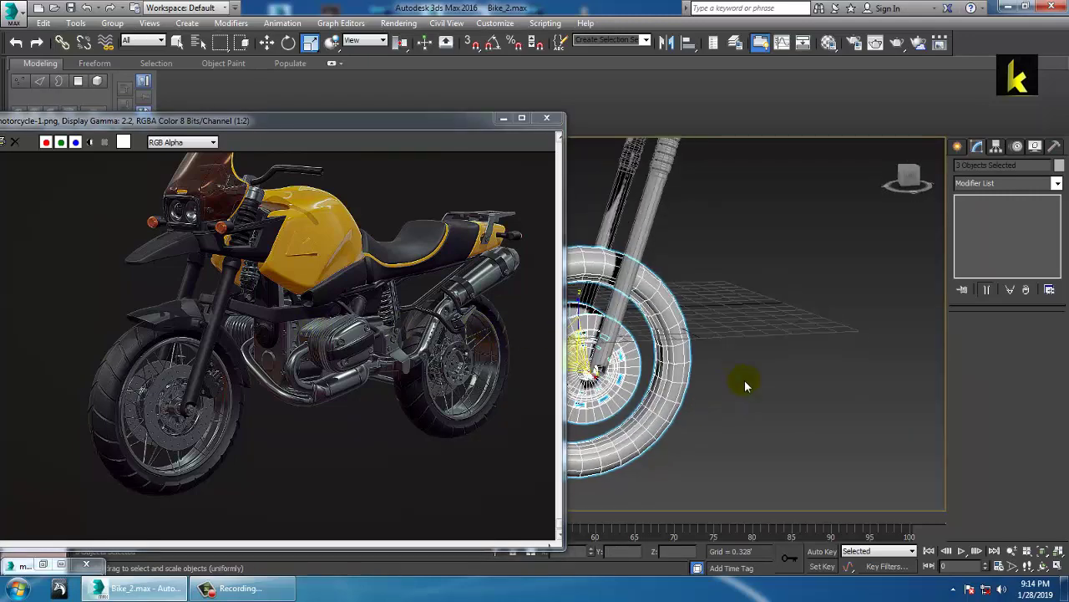
{"action": "middle_click_drag", "start_coordinate": [746, 385], "coordinate": [736, 349], "text": "alt"}
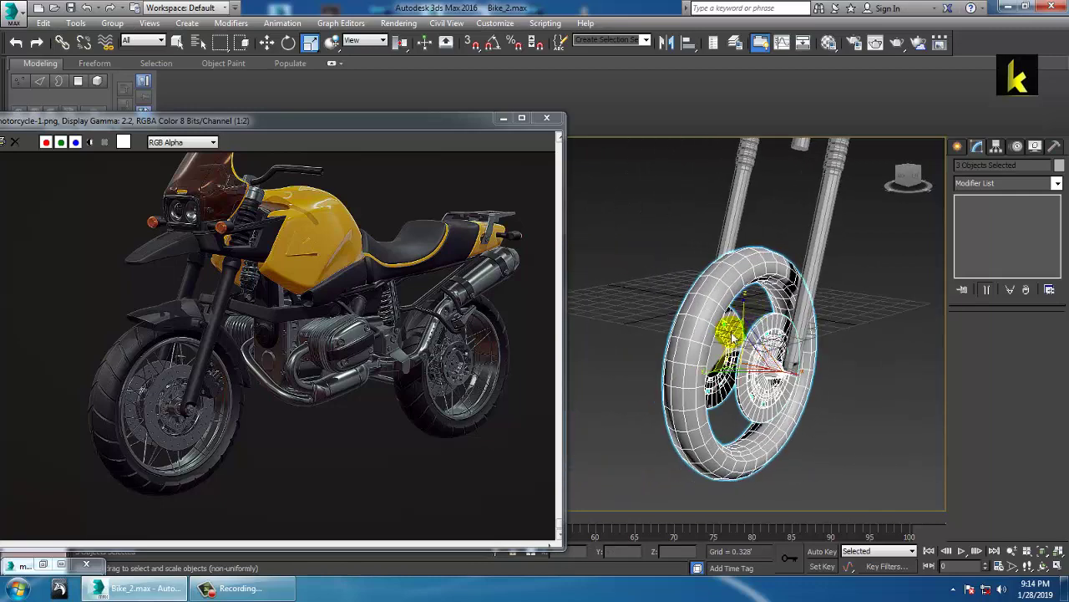
{"action": "mouse_move", "coordinate": [860, 362]}
{"action": "middle_mouse_down", "text": "alt"}
{"action": "mouse_move", "coordinate": [881, 354]}
{"action": "mouse_move", "coordinate": [623, 378]}
{"action": "mouse_move", "coordinate": [637, 380]}
{"action": "middle_mouse_up", "text": "alt"}
{"action": "left_click", "coordinate": [881, 354]}
Clone both brake discs to an empty area behind the front assembly and hide the copies
{"action": "left_click", "coordinate": [619, 381]}
{"action": "left_click", "coordinate": [591, 366], "text": "ctrl"}
{"action": "scroll", "coordinate": [591, 366], "scroll_direction": "down", "scroll_amount": 4}
{"action": "key", "text": "w"}
{"action": "mouse_move", "coordinate": [637, 380]}
{"action": "left_mouse_down", "text": "shift"}
{"action": "mouse_move", "coordinate": [836, 361]}
{"action": "mouse_move", "coordinate": [854, 345]}
{"action": "left_mouse_up", "text": "shift"}
{"action": "left_click", "coordinate": [528, 351]}
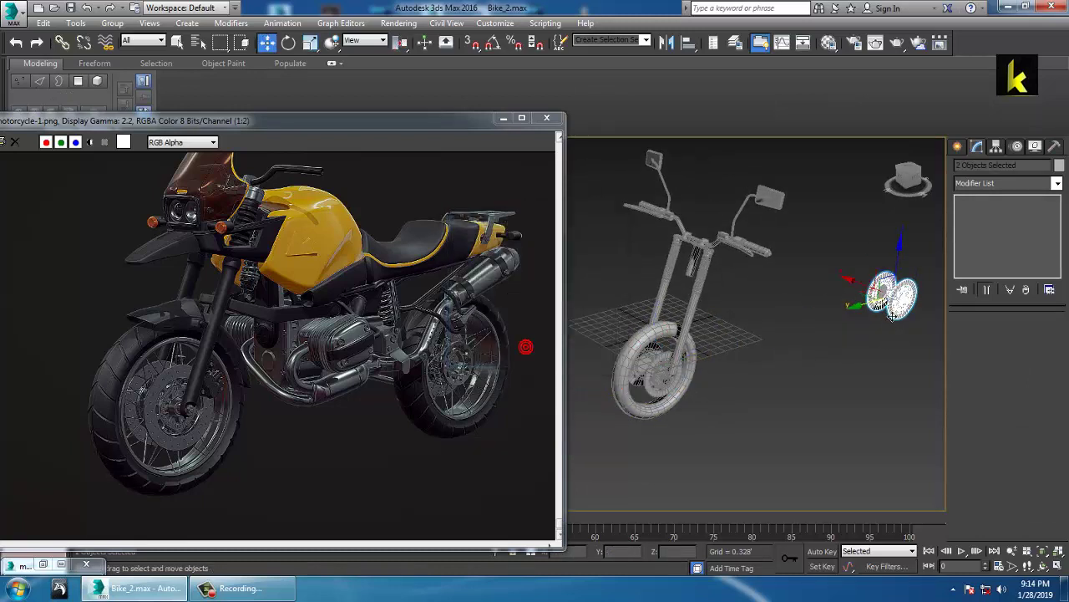
{"action": "right_click", "coordinate": [889, 294]}
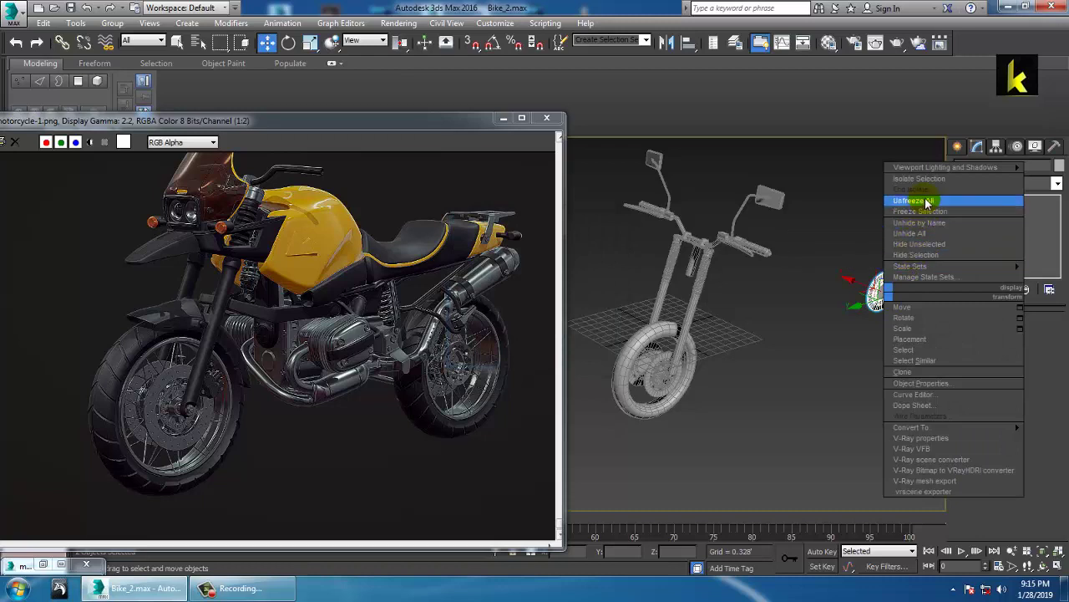
{"action": "left_click", "coordinate": [948, 254]}
Select the two brake discs on the front wheel and isolate them
{"action": "left_click_drag", "start_coordinate": [657, 427], "coordinate": [731, 372], "text": "alt"}
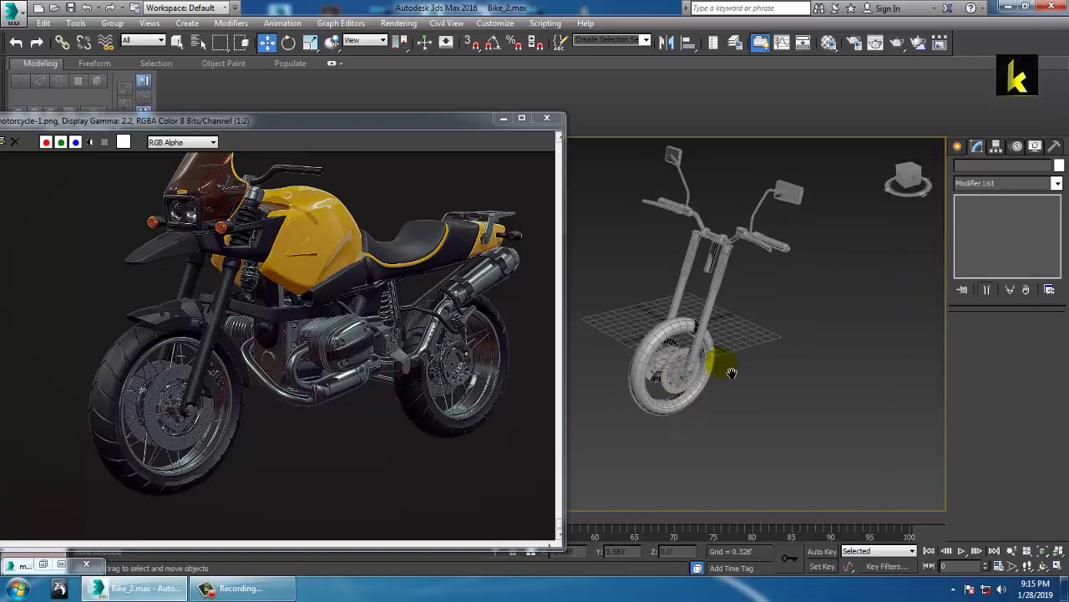
{"action": "scroll", "coordinate": [731, 373], "scroll_direction": "up", "scroll_amount": 3}
{"action": "left_click", "coordinate": [667, 381]}
{"action": "left_click", "coordinate": [623, 353], "text": "ctrl"}
{"action": "key", "text": "alt+q"}
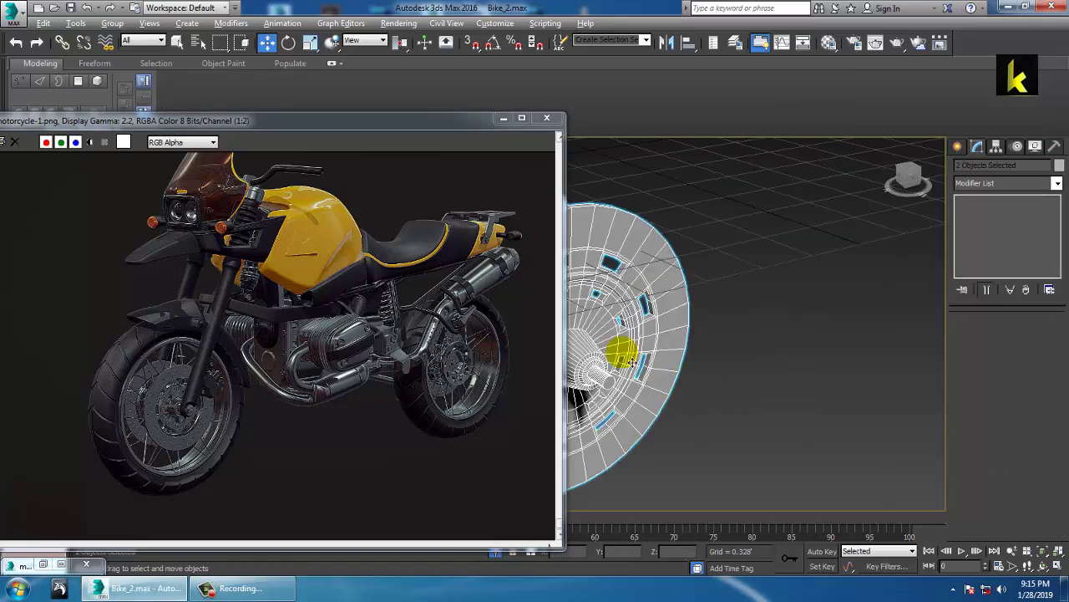
{"action": "middle_click_drag", "start_coordinate": [621, 353], "coordinate": [791, 337], "text": "alt"}
{"action": "mouse_move", "coordinate": [791, 337]}
{"action": "middle_mouse_down", "text": "alt"}
{"action": "mouse_move", "coordinate": [816, 346]}
{"action": "mouse_move", "coordinate": [802, 339]}
{"action": "middle_mouse_up", "text": "alt"}
Attach the original brake disc to its mirrored copy so both form one editable poly object
{"action": "left_click", "coordinate": [785, 232]}
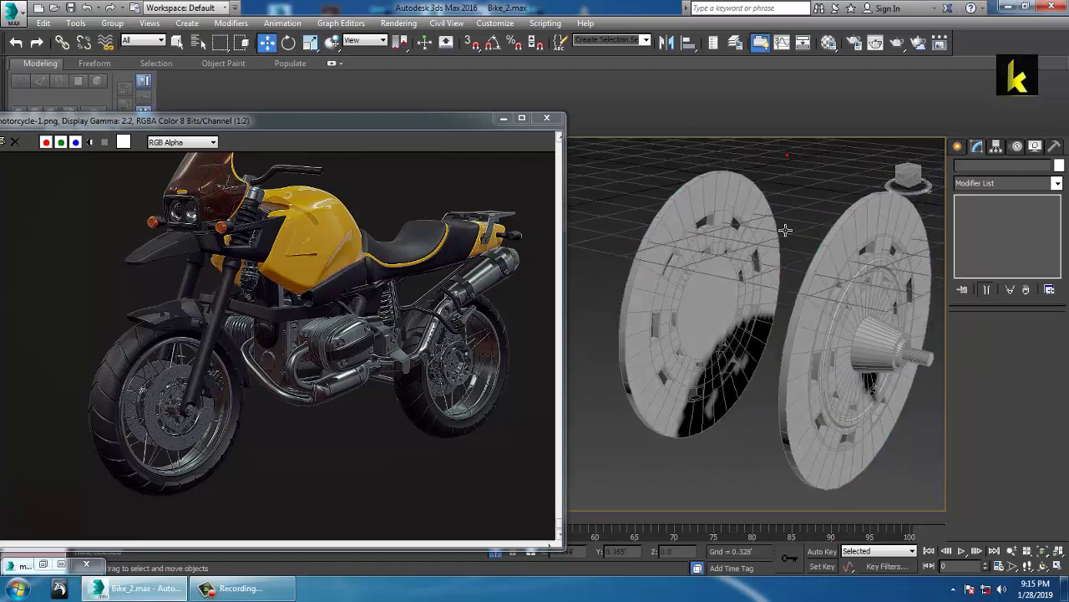
{"action": "left_click", "coordinate": [700, 283]}
{"action": "left_click_drag", "start_coordinate": [990, 468], "coordinate": [1014, 305]}
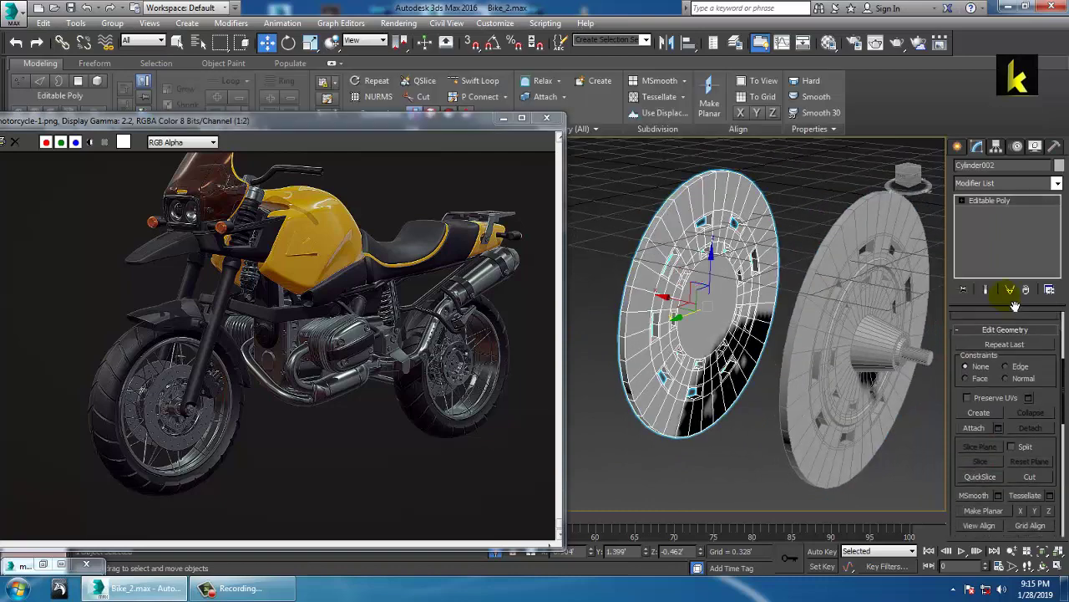
{"action": "left_click", "coordinate": [982, 435]}
{"action": "left_click", "coordinate": [842, 341]}
{"action": "mouse_move", "coordinate": [842, 341]}
{"action": "middle_mouse_down", "text": "alt"}
{"action": "mouse_move", "coordinate": [887, 334]}
{"action": "mouse_move", "coordinate": [839, 328]}
{"action": "middle_mouse_up", "text": "alt"}
{"action": "right_click", "coordinate": [852, 339]}
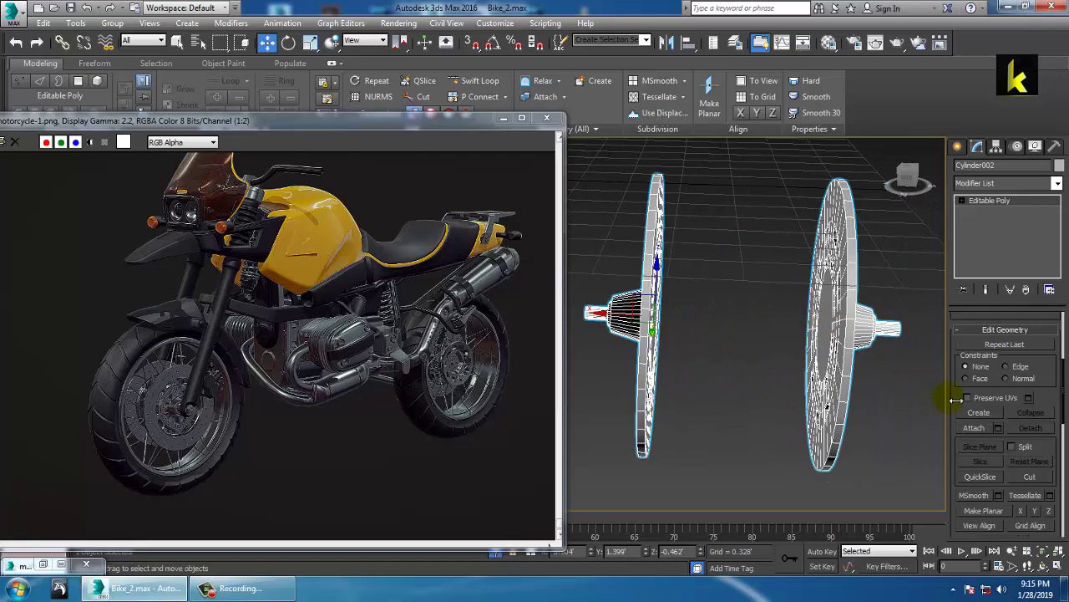
Bridge the facing circular center polygons of the two brake discs to form the central axle
{"action": "middle_click_drag", "start_coordinate": [719, 390], "coordinate": [773, 386], "text": "alt"}
{"action": "left_click", "coordinate": [963, 201]}
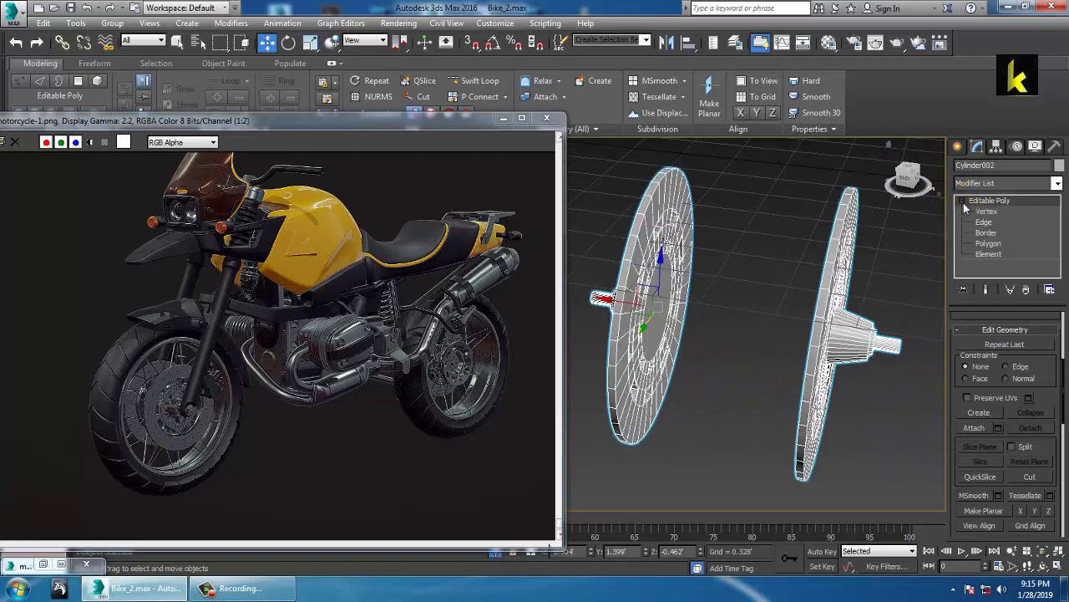
{"action": "left_click", "coordinate": [989, 243]}
{"action": "middle_click_drag", "start_coordinate": [708, 298], "coordinate": [729, 303], "text": "alt"}
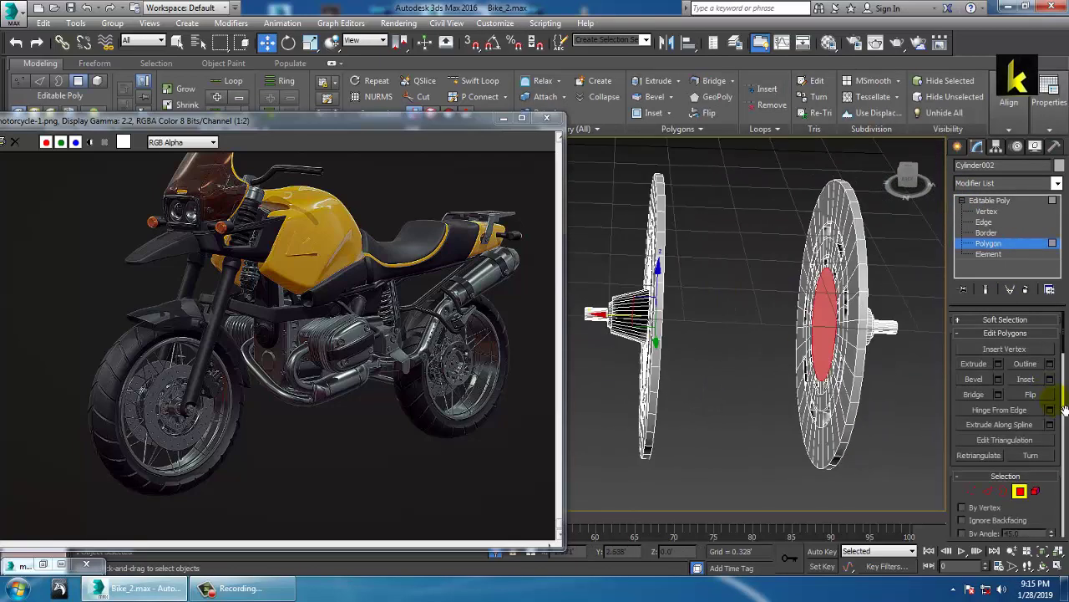
{"action": "left_click", "coordinate": [999, 395]}
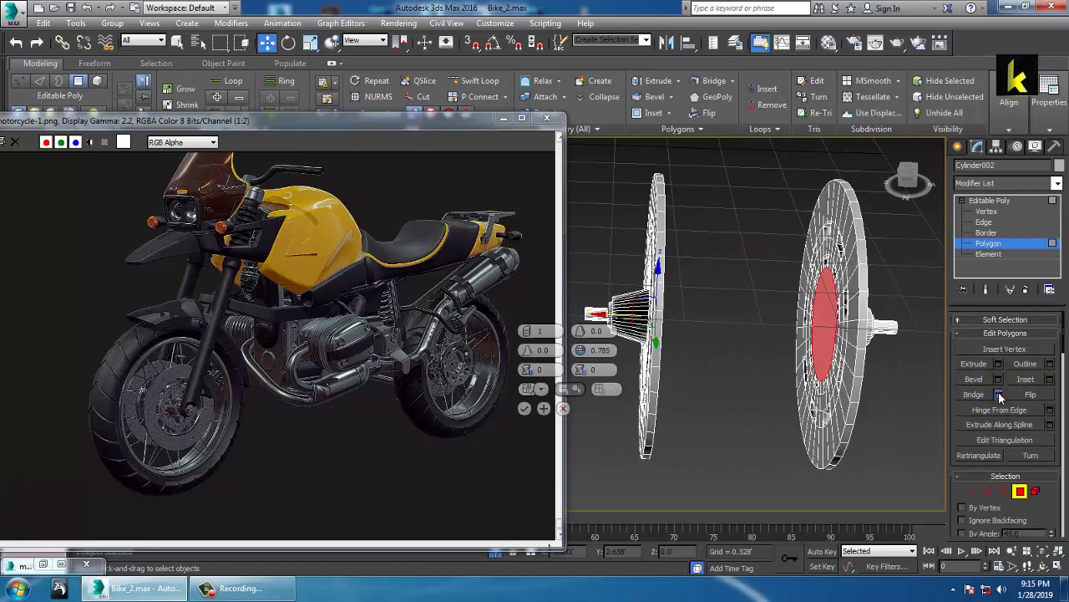
{"action": "left_click", "coordinate": [523, 409]}
{"action": "middle_click_drag", "start_coordinate": [752, 343], "coordinate": [803, 326], "text": "alt"}
{"action": "scroll", "coordinate": [803, 326], "scroll_direction": "up", "scroll_amount": 3}
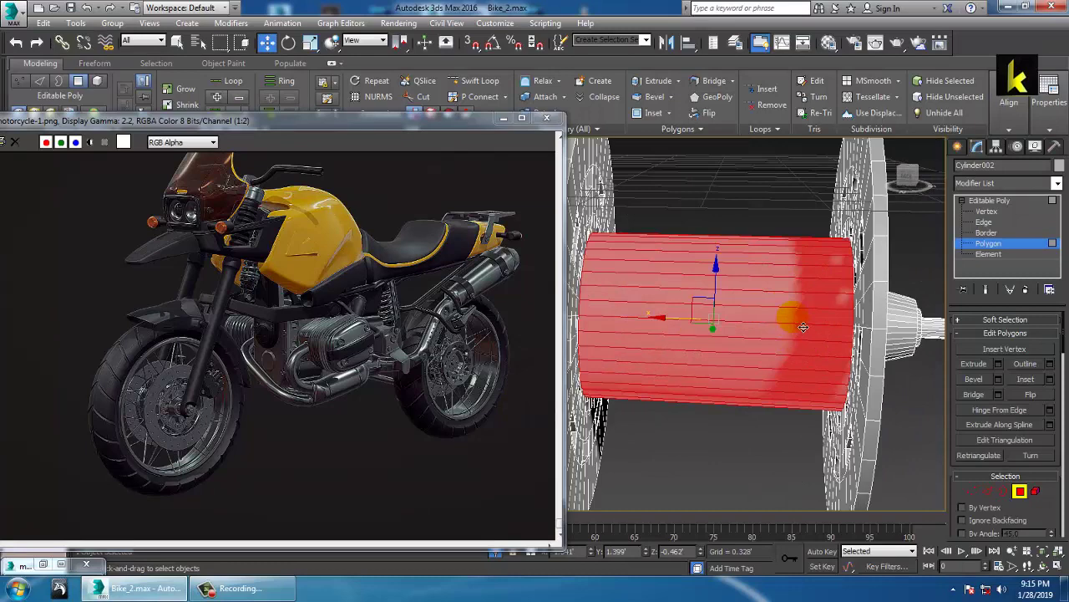
Add three Swift Loop edge loops around the bridged axle, one in the middle and one near each disc
{"action": "left_click", "coordinate": [991, 201]}
{"action": "left_click", "coordinate": [485, 81]}
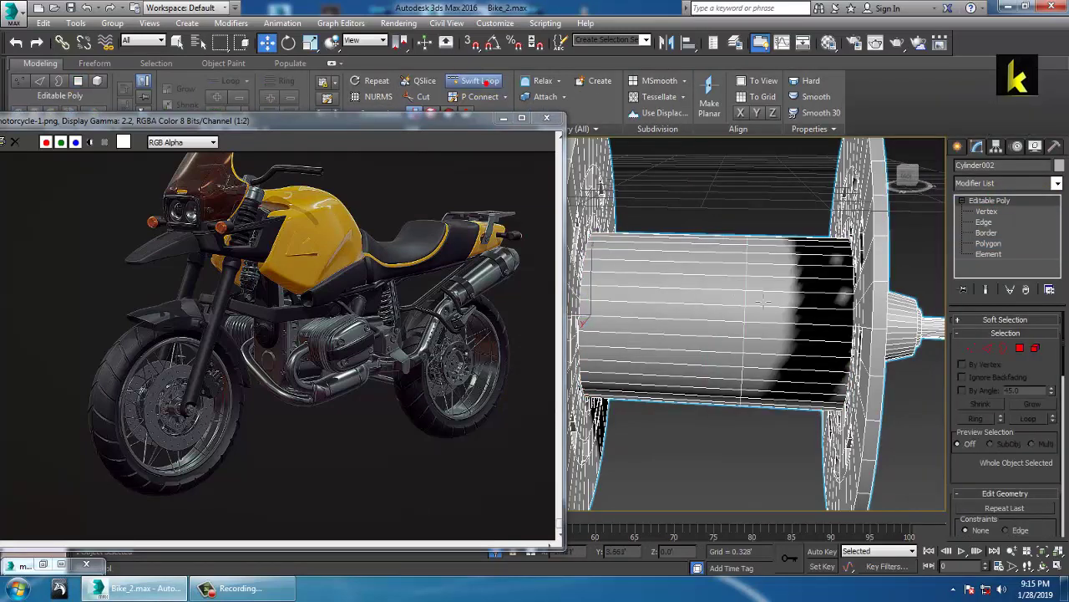
{"action": "left_click", "coordinate": [712, 280]}
{"action": "left_click", "coordinate": [785, 265]}
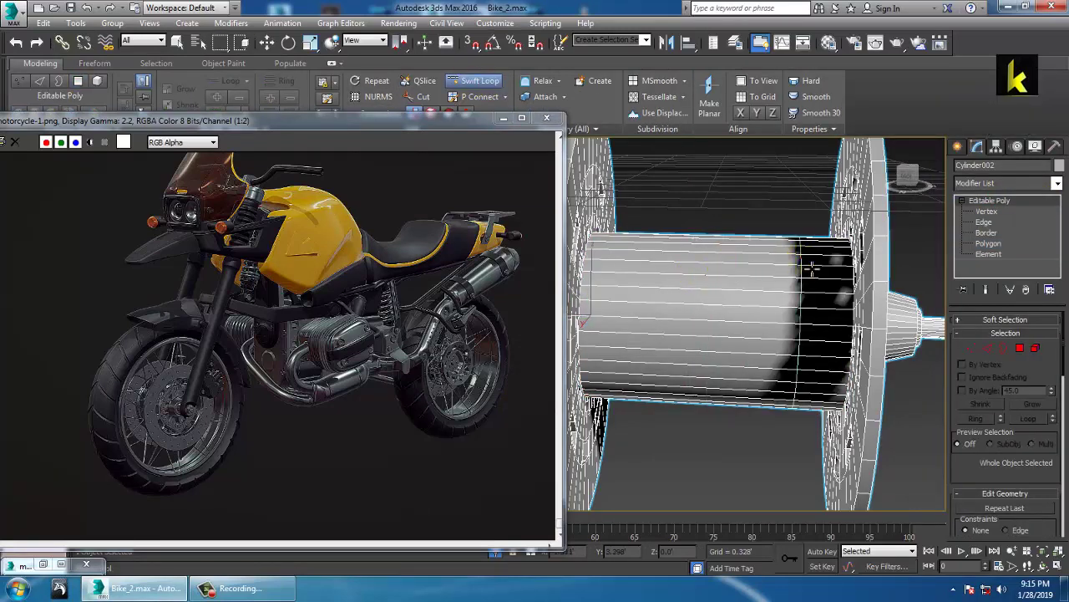
{"action": "left_click", "coordinate": [623, 263]}
Scale down the vertices of the axle's middle edge loop to give the hub a narrow waist
{"action": "key", "text": "w"}
{"action": "key", "text": "1"}
{"action": "left_click_drag", "start_coordinate": [687, 215], "coordinate": [750, 433]}
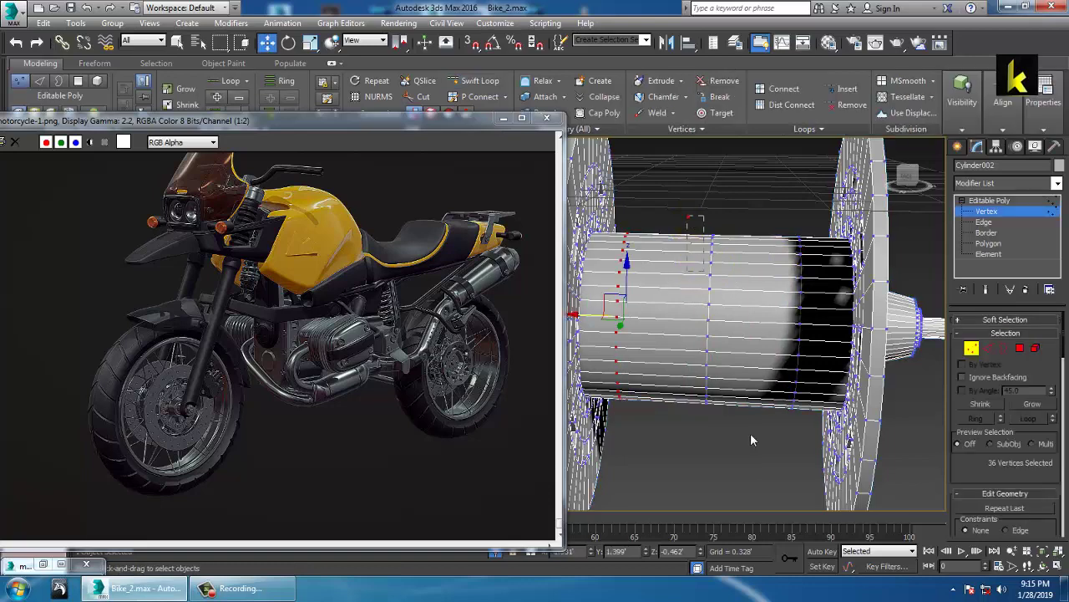
{"action": "key", "text": "r"}
{"action": "left_click_drag", "start_coordinate": [713, 315], "coordinate": [753, 374]}
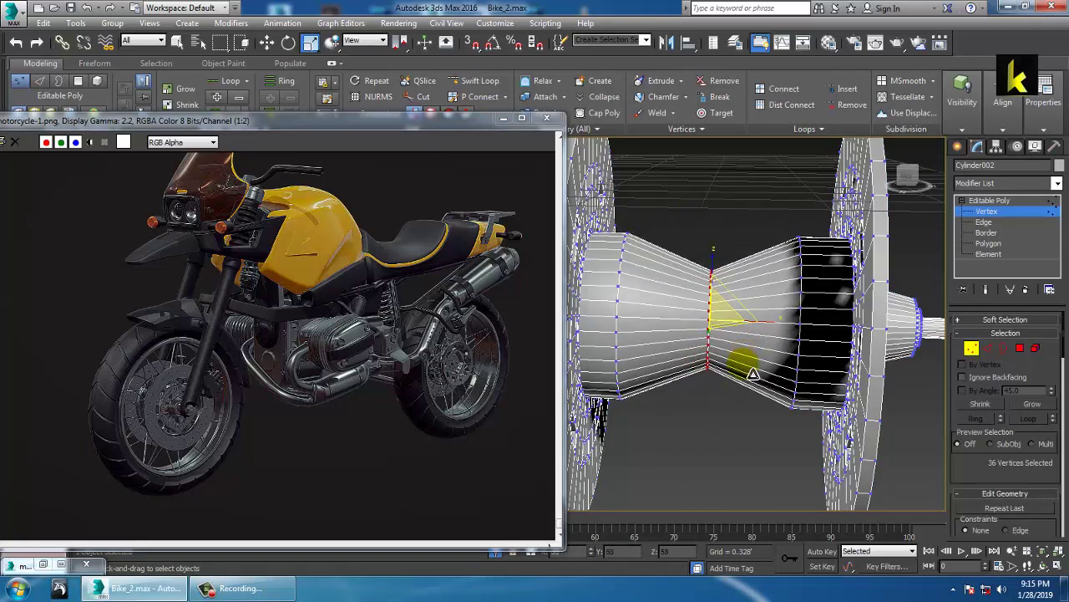
{"action": "mouse_move", "coordinate": [782, 348]}
{"action": "middle_mouse_down", "text": "alt"}
{"action": "mouse_move", "coordinate": [792, 340]}
{"action": "mouse_move", "coordinate": [759, 339]}
{"action": "mouse_move", "coordinate": [773, 337]}
{"action": "middle_mouse_up", "text": "alt"}
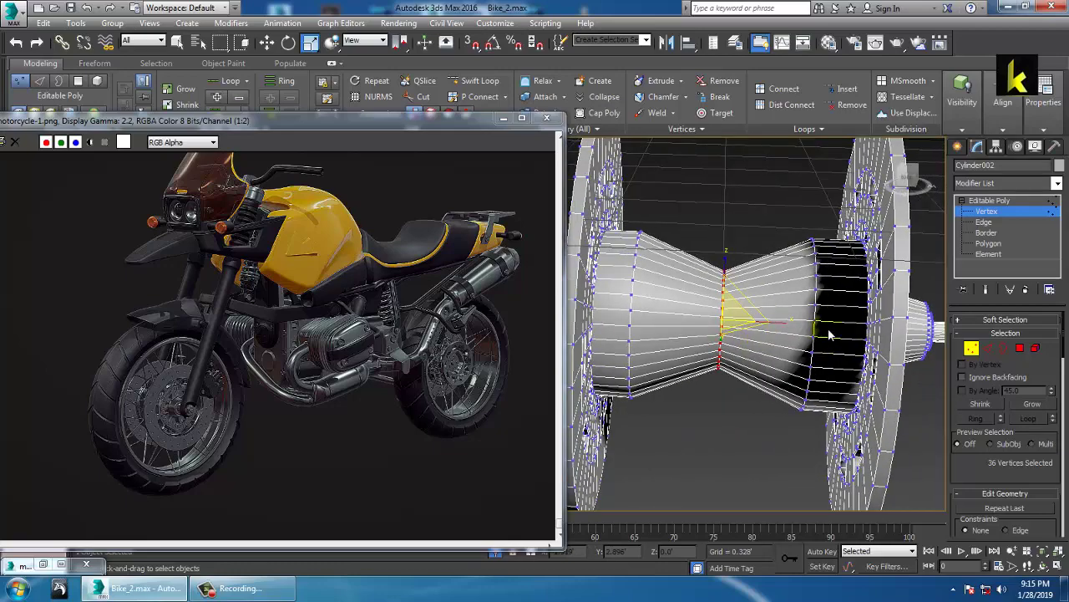
Chamfer the axle's two outer edge loops by about 0.037' with 3 connect edge segments
{"action": "left_click", "coordinate": [972, 223]}
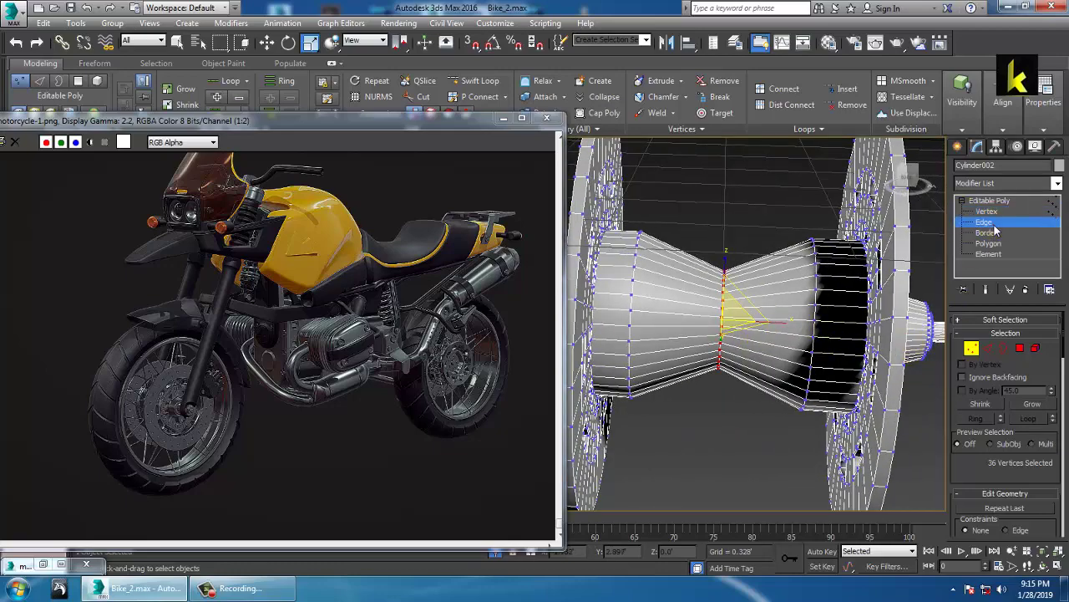
{"action": "left_click", "coordinate": [826, 305]}
{"action": "left_click", "coordinate": [641, 311]}
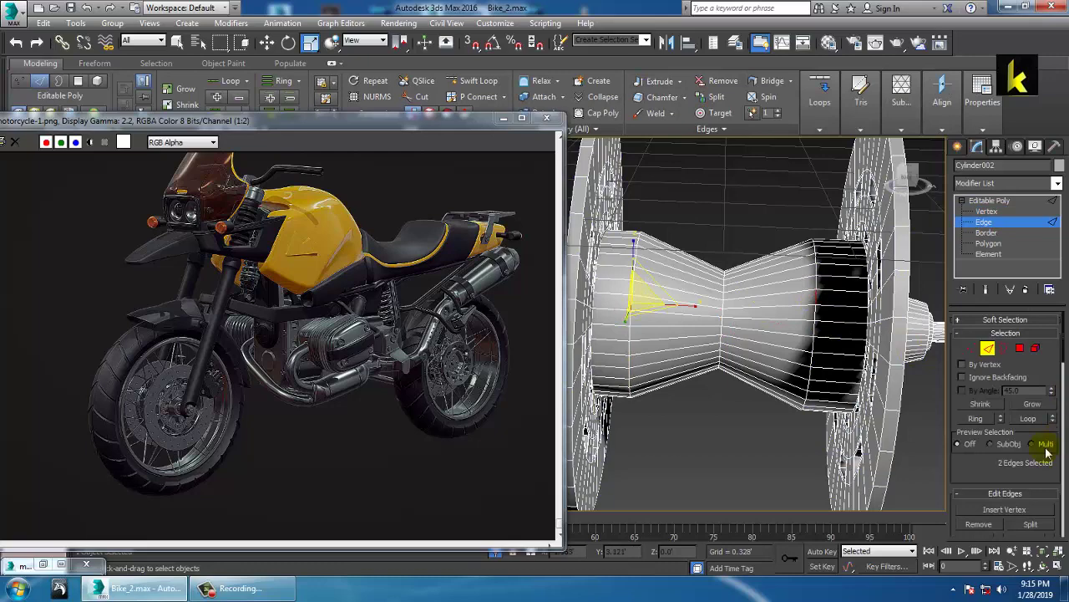
{"action": "left_click", "coordinate": [1021, 421]}
{"action": "scroll", "coordinate": [1044, 409], "scroll_direction": "down", "scroll_amount": 5}
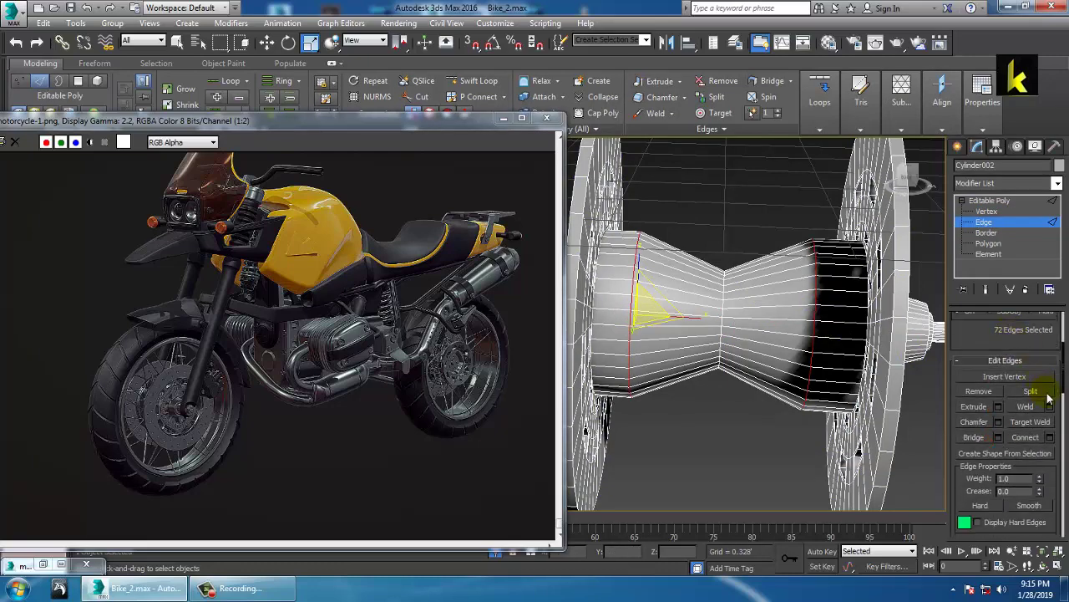
{"action": "left_click", "coordinate": [998, 422]}
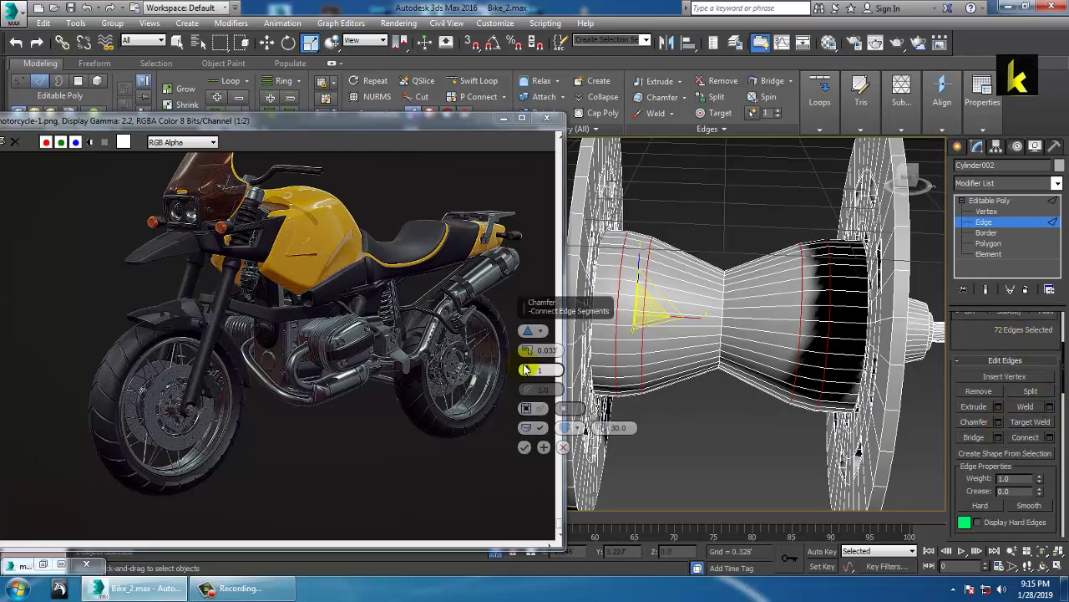
{"action": "left_click_drag", "start_coordinate": [527, 370], "coordinate": [528, 343]}
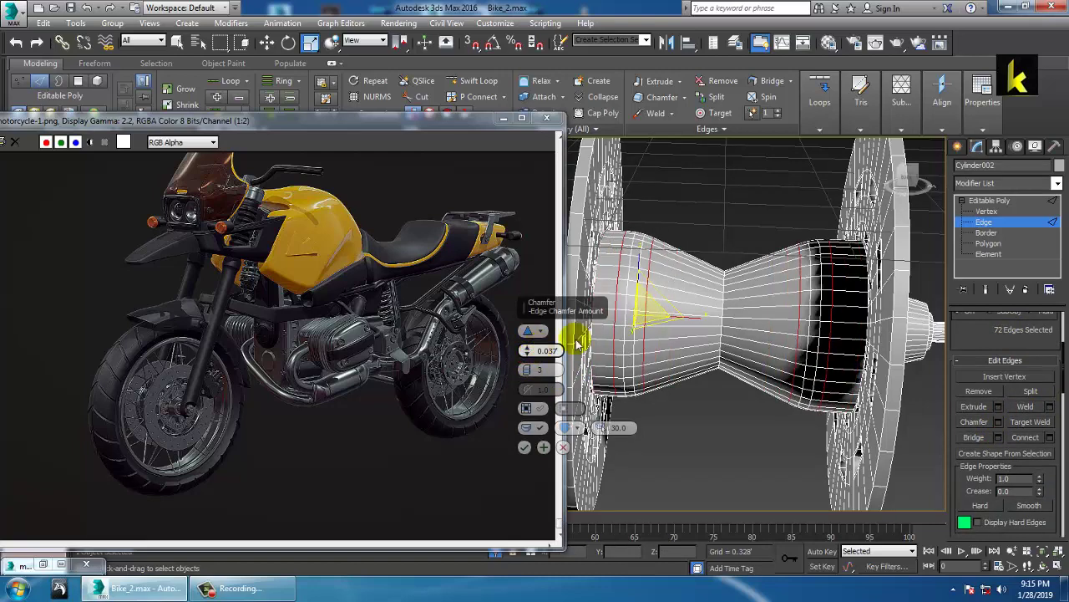
{"action": "left_click", "coordinate": [524, 447]}
End the isolation of the brake discs and bring the front wheel and fork back into view
{"action": "right_click", "coordinate": [769, 171]}
{"action": "left_click", "coordinate": [813, 74]}
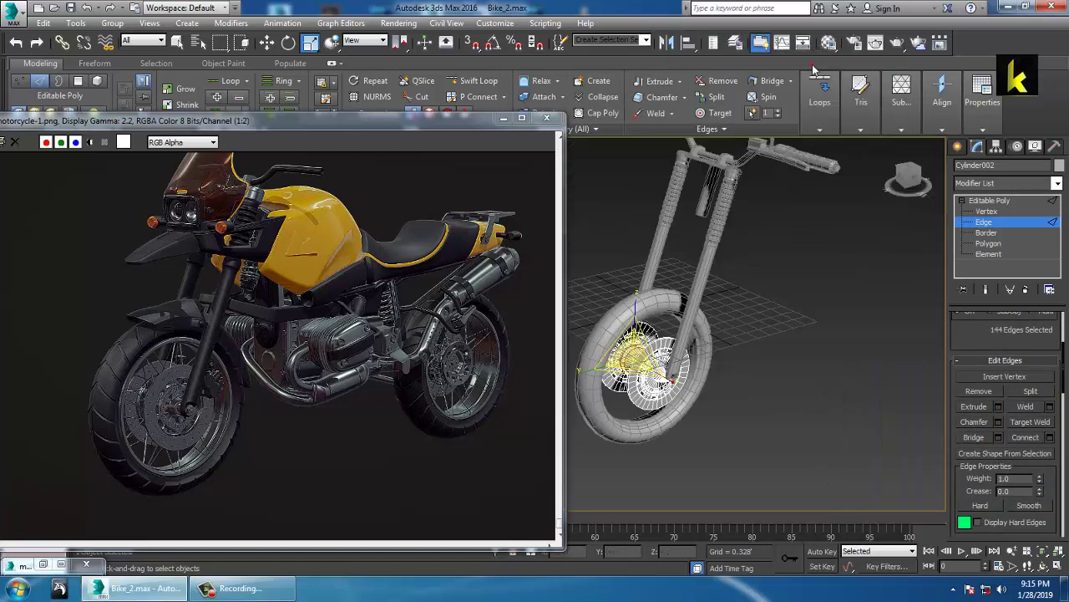
{"action": "middle_click_drag", "start_coordinate": [823, 377], "coordinate": [781, 327], "text": "alt"}
{"action": "scroll", "coordinate": [735, 363], "scroll_direction": "up", "scroll_amount": 3}
{"action": "scroll", "coordinate": [744, 319], "scroll_direction": "up", "scroll_amount": 4}
{"action": "middle_click_drag", "start_coordinate": [782, 327], "coordinate": [836, 270], "text": "alt"}
{"action": "scroll", "coordinate": [791, 375], "scroll_direction": "up", "scroll_amount": 3}
Select the fork legs and move the lower-end vertices onto the wheel hub's center in the side view
{"action": "left_click", "coordinate": [757, 283]}
{"action": "key", "text": "w"}
{"action": "key", "text": "alt+w"}
{"action": "key", "text": "alt+w"}
{"action": "scroll", "coordinate": [788, 254], "scroll_direction": "up", "scroll_amount": 3}
{"action": "scroll", "coordinate": [836, 269], "scroll_direction": "up", "scroll_amount": 2}
{"action": "left_click", "coordinate": [993, 202]}
{"action": "left_click", "coordinate": [772, 330]}
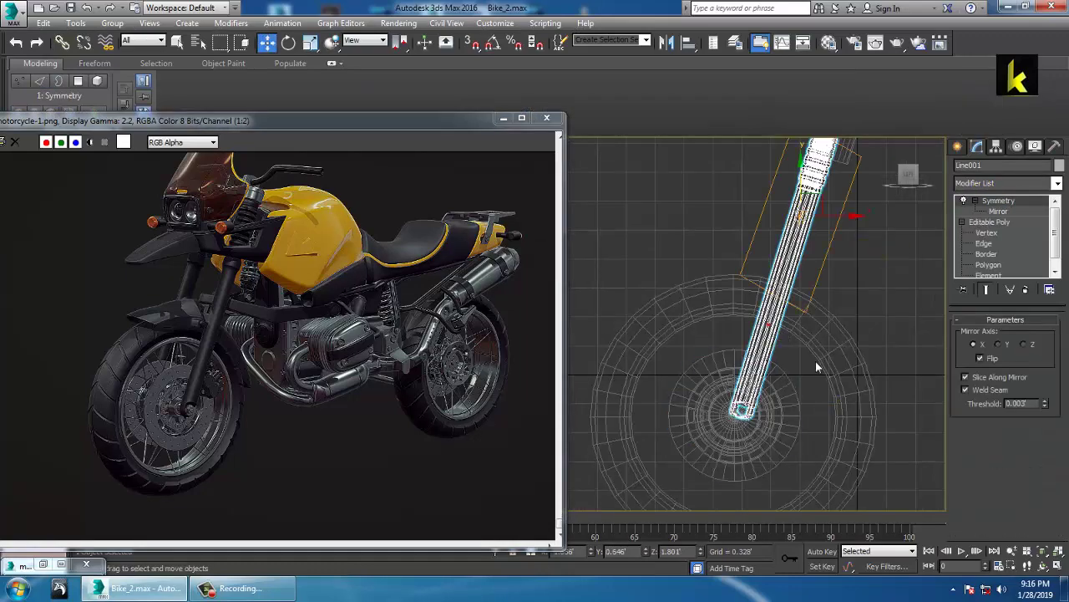
{"action": "key", "text": "1"}
{"action": "middle_click_drag", "start_coordinate": [806, 386], "coordinate": [781, 327]}
{"action": "scroll", "coordinate": [751, 330], "scroll_direction": "up", "scroll_amount": 3}
{"action": "left_click", "coordinate": [1002, 233]}
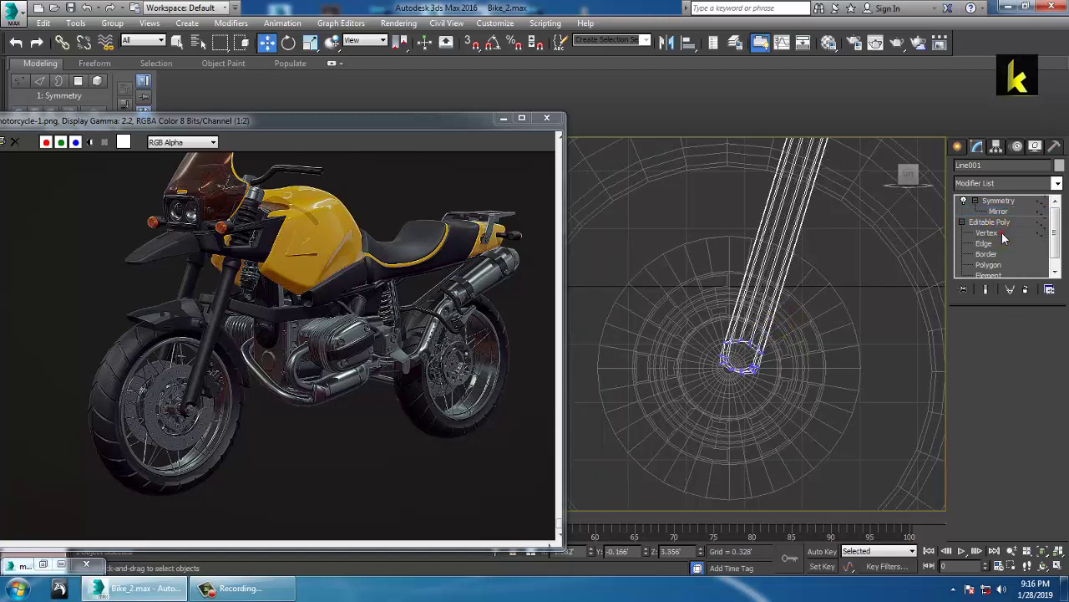
{"action": "left_click", "coordinate": [988, 291]}
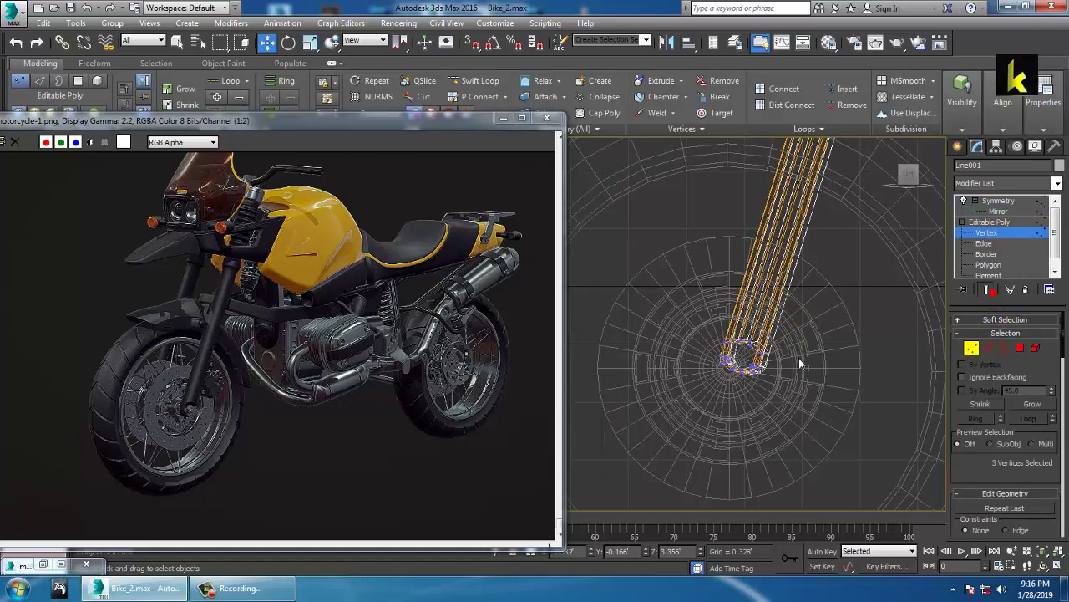
{"action": "left_click_drag", "start_coordinate": [756, 343], "coordinate": [741, 358]}
{"action": "key", "text": "alt+w"}
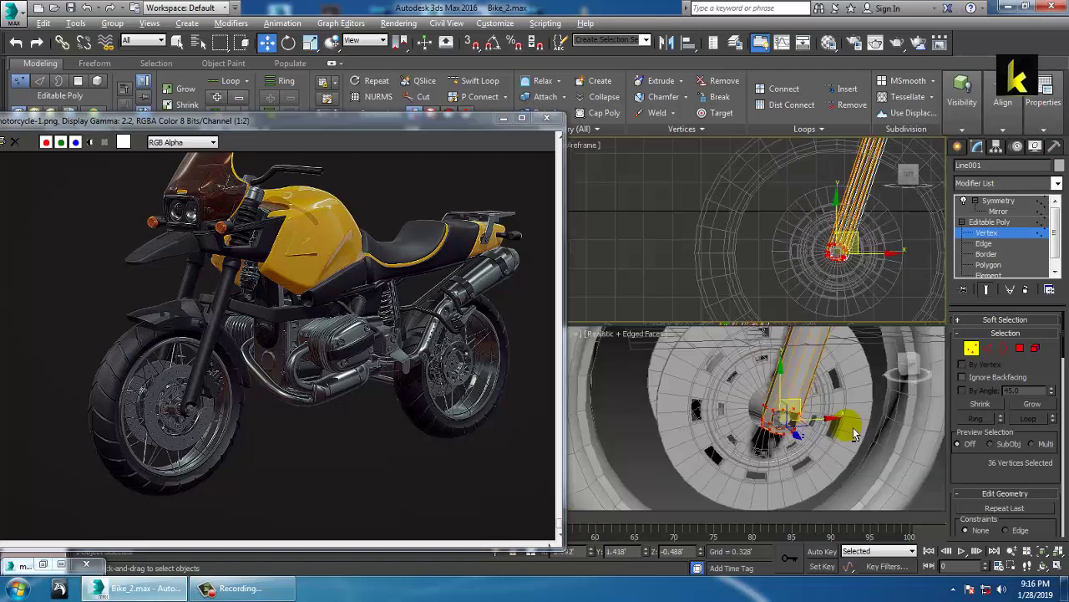
Move the fork's lower-end vertices along X to meet the axle tip and leave vertex editing
{"action": "right_click", "coordinate": [854, 435]}
{"action": "key", "text": "alt+w"}
{"action": "middle_click_drag", "start_coordinate": [763, 363], "coordinate": [855, 372], "text": "alt"}
{"action": "middle_click_drag", "start_coordinate": [669, 314], "coordinate": [788, 336]}
{"action": "left_click_drag", "start_coordinate": [736, 341], "coordinate": [772, 337]}
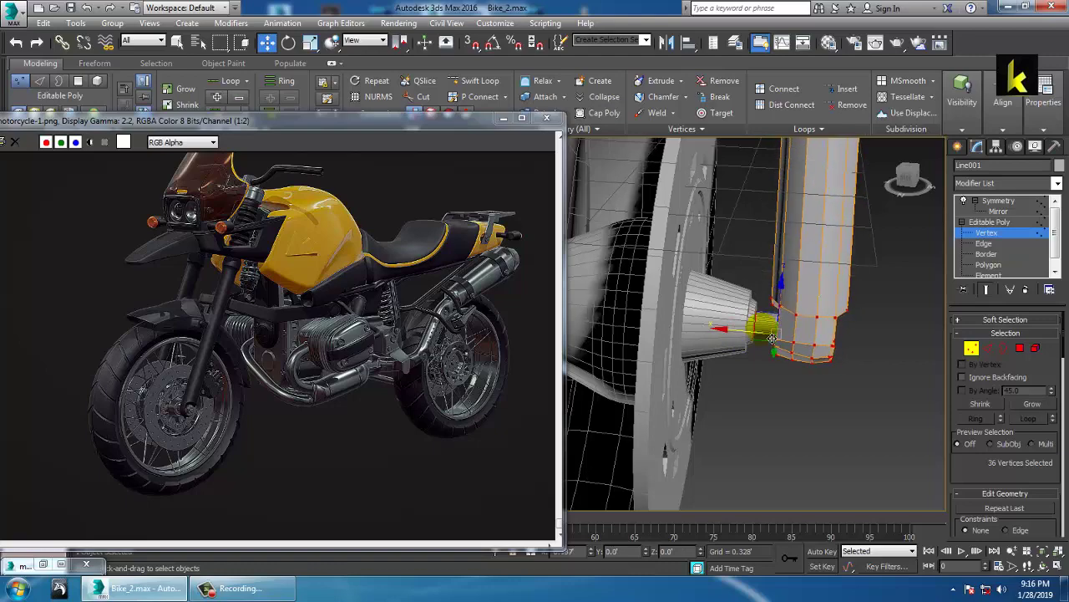
{"action": "mouse_move", "coordinate": [772, 331]}
{"action": "middle_mouse_down", "text": "alt"}
{"action": "mouse_move", "coordinate": [814, 333]}
{"action": "mouse_move", "coordinate": [833, 309]}
{"action": "mouse_move", "coordinate": [823, 344]}
{"action": "mouse_move", "coordinate": [831, 380]}
{"action": "mouse_move", "coordinate": [851, 362]}
{"action": "mouse_move", "coordinate": [814, 366]}
{"action": "mouse_move", "coordinate": [816, 357]}
{"action": "mouse_move", "coordinate": [768, 412]}
{"action": "mouse_move", "coordinate": [724, 382]}
{"action": "mouse_move", "coordinate": [809, 398]}
{"action": "mouse_move", "coordinate": [857, 391]}
{"action": "mouse_move", "coordinate": [756, 330]}
{"action": "middle_mouse_up", "text": "alt"}
{"action": "scroll", "coordinate": [836, 366], "scroll_direction": "down", "scroll_amount": 5}
{"action": "scroll", "coordinate": [752, 389], "scroll_direction": "up", "scroll_amount": 4}
{"action": "left_click", "coordinate": [993, 232]}
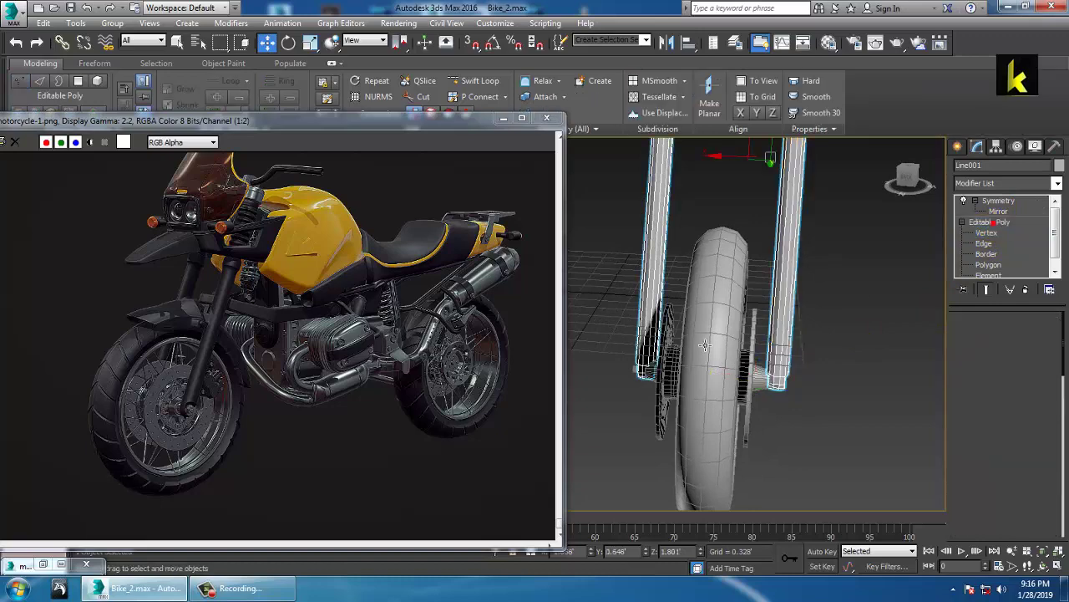
Widen the front tire by scaling it to about 115.6% along the axle direction
{"action": "left_click", "coordinate": [729, 317]}
{"action": "key", "text": "r"}
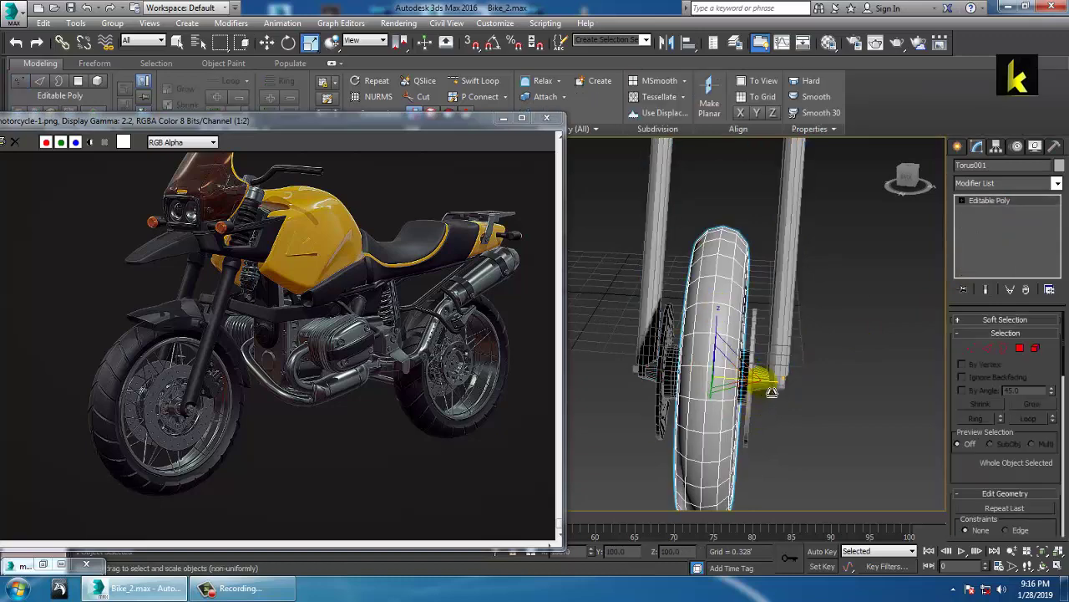
{"action": "left_click_drag", "start_coordinate": [778, 391], "coordinate": [789, 391]}
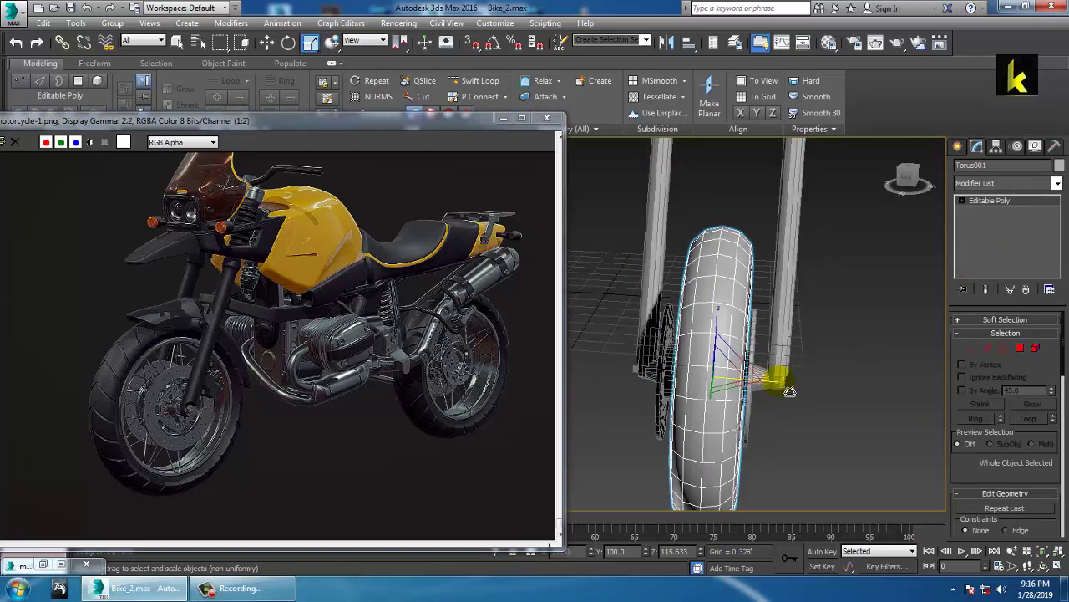
{"action": "middle_click_drag", "start_coordinate": [792, 391], "coordinate": [721, 375], "text": "alt"}
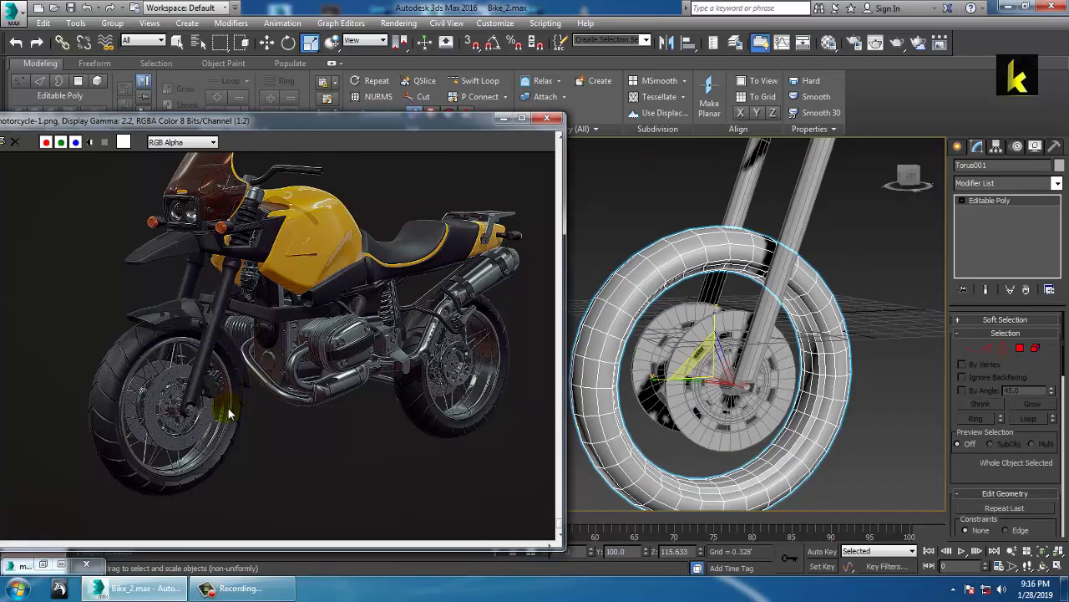
Draw a straight spline spoke about 1.19' long from the tire's inner rim to the hub center in the side view
{"action": "scroll", "coordinate": [232, 405], "scroll_direction": "up", "scroll_amount": 1}
{"action": "middle_click_drag", "start_coordinate": [892, 366], "coordinate": [856, 353]}
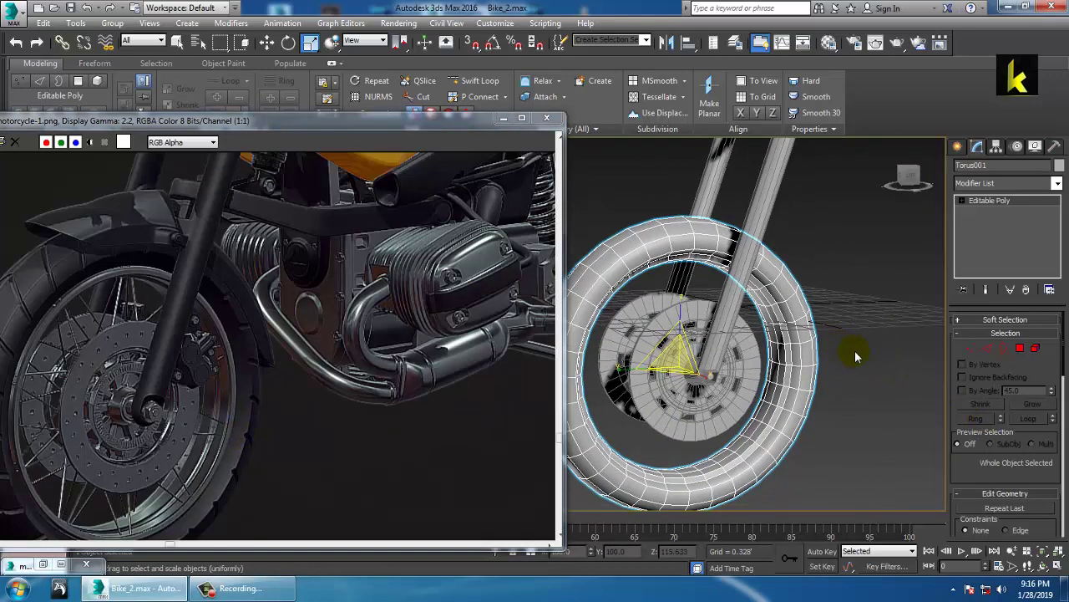
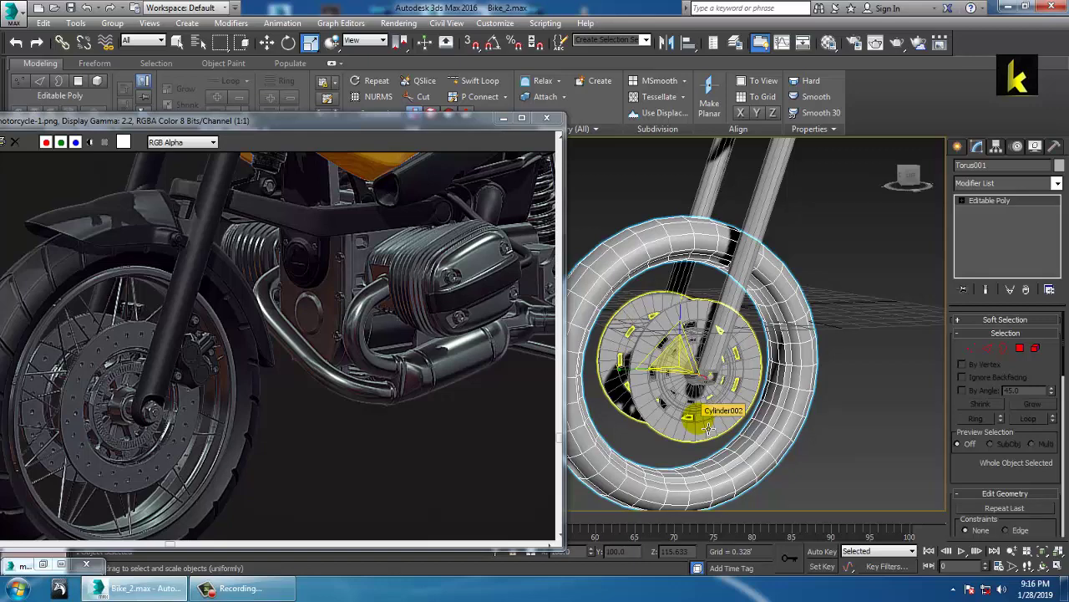
{"action": "key", "text": "alt+w"}
{"action": "middle_click", "coordinate": [754, 246]}
{"action": "key", "text": "alt+w"}
{"action": "scroll", "coordinate": [721, 239], "scroll_direction": "down", "scroll_amount": 3}
{"action": "middle_click_drag", "start_coordinate": [721, 241], "coordinate": [820, 270]}
{"action": "left_click", "coordinate": [958, 147]}
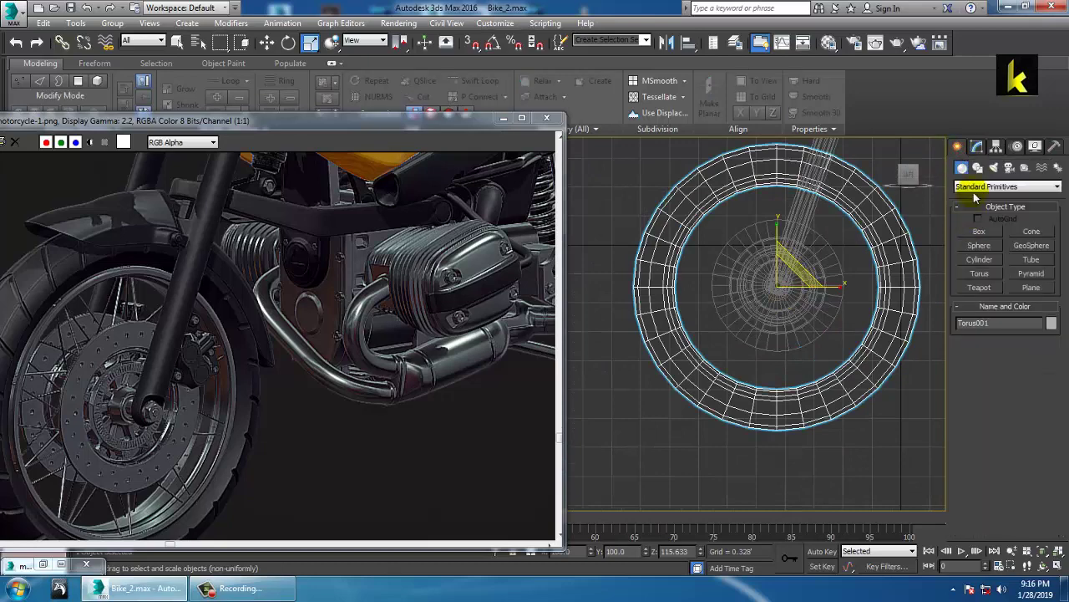
{"action": "left_click", "coordinate": [978, 167]}
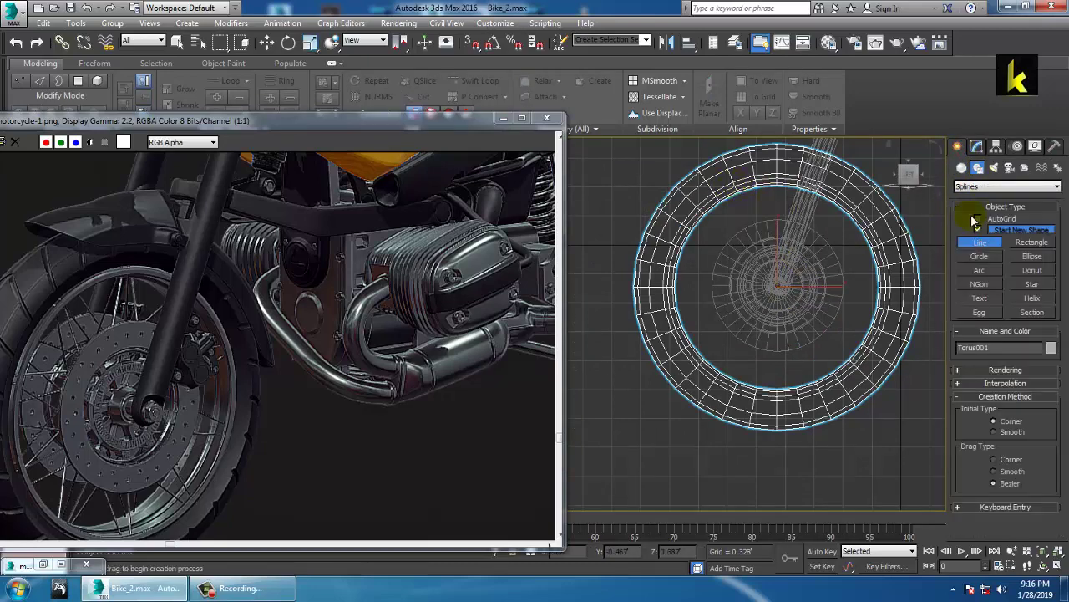
{"action": "left_click", "coordinate": [731, 183]}
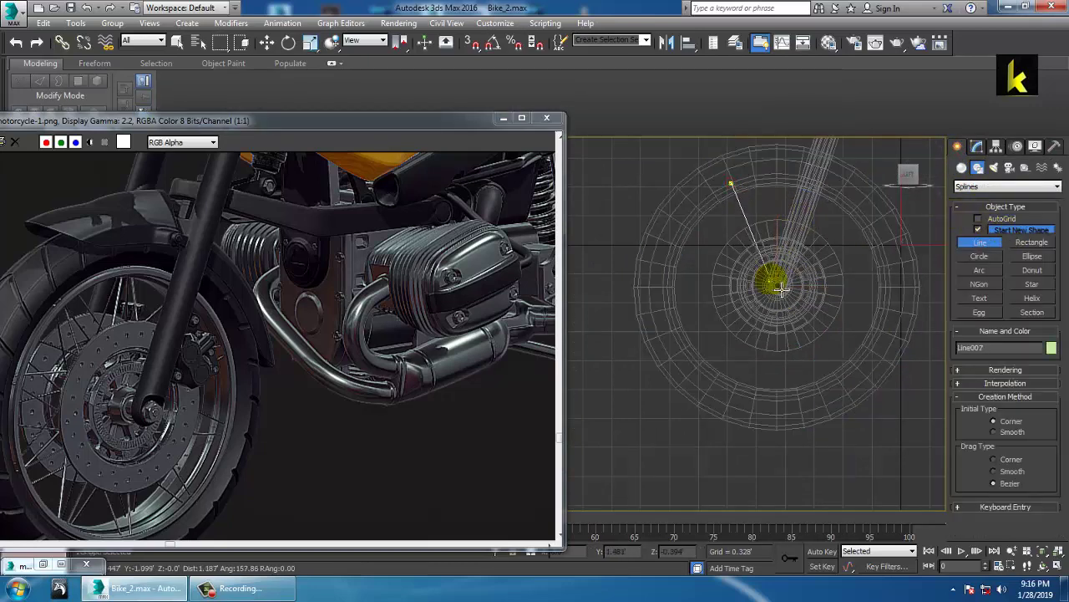
{"action": "right_click", "coordinate": [782, 288]}
{"action": "right_click", "coordinate": [783, 288]}
{"action": "key", "text": "alt+w"}
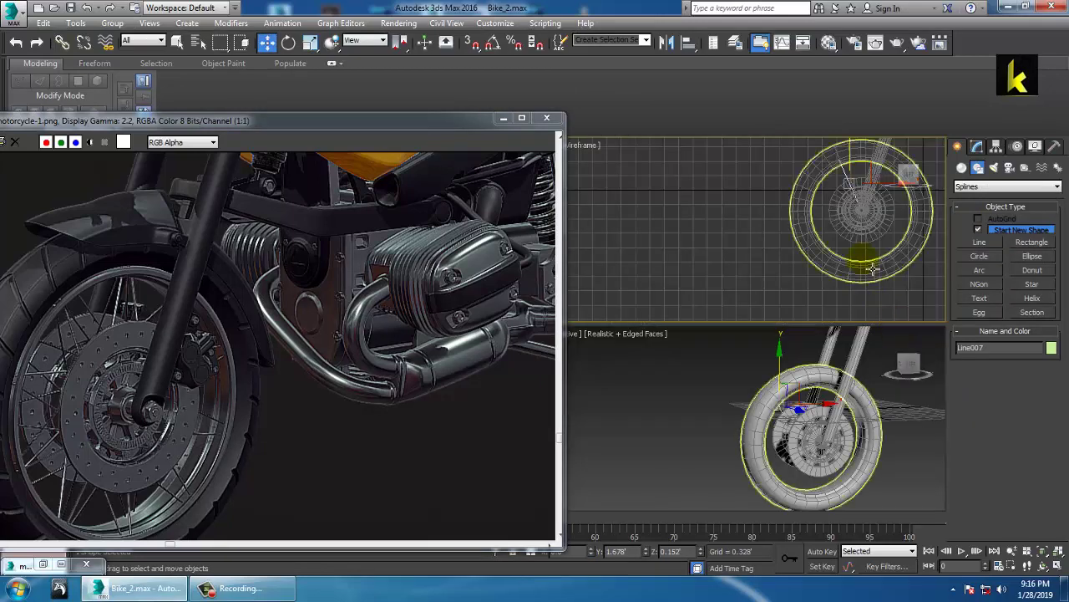
Shift the spoke line along the X axis to line it up with the hub inside the wheel
{"action": "middle_click_drag", "start_coordinate": [865, 257], "coordinate": [817, 259]}
{"action": "key", "text": "alt+w"}
{"action": "key", "text": "alt+w"}
{"action": "middle_click_drag", "start_coordinate": [834, 428], "coordinate": [651, 339]}
{"action": "key", "text": "alt+w"}
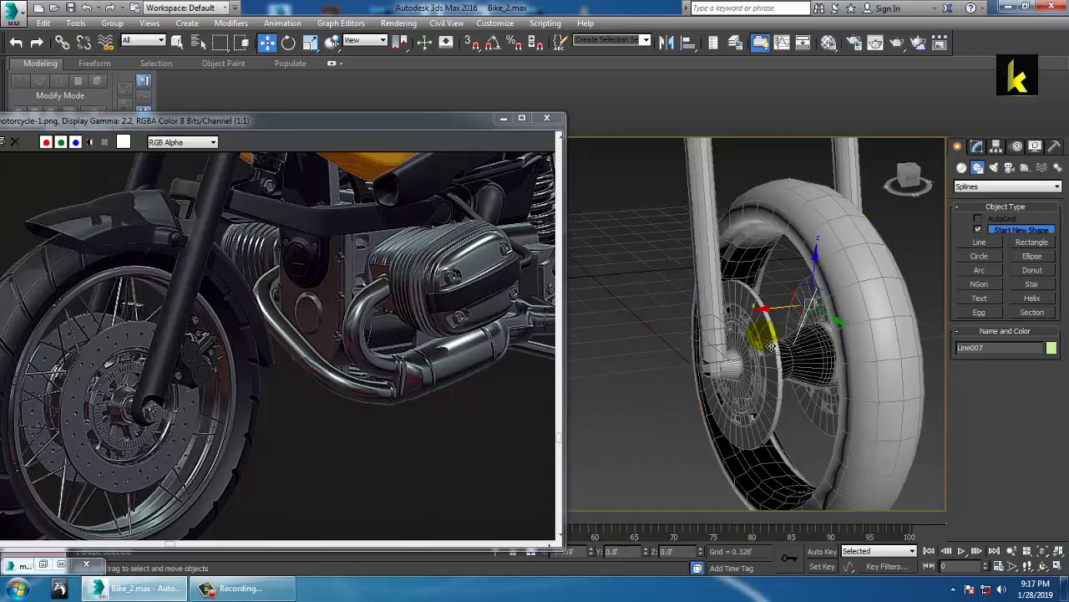
{"action": "middle_click_drag", "start_coordinate": [818, 341], "coordinate": [704, 334], "text": "alt"}
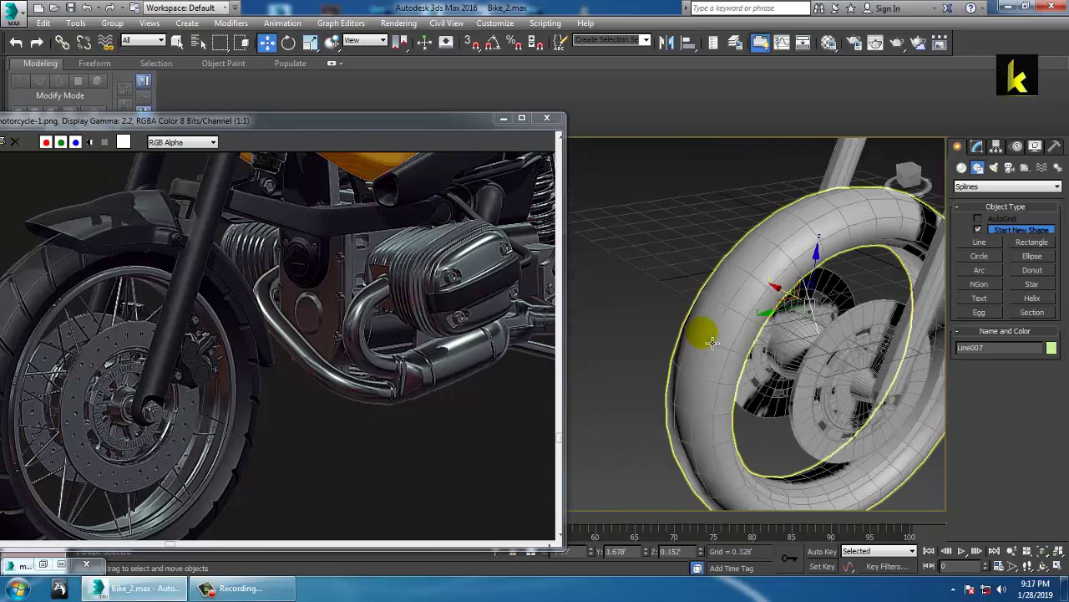
{"action": "mouse_move", "coordinate": [781, 321]}
{"action": "middle_mouse_down", "text": "alt"}
{"action": "mouse_move", "coordinate": [743, 309]}
{"action": "mouse_move", "coordinate": [781, 335]}
{"action": "middle_mouse_up", "text": "alt"}
Shift the spoke line's outer end vertex along X so the spoke slants from hub to tire rim, and leave vertex editing
{"action": "key", "text": "1"}
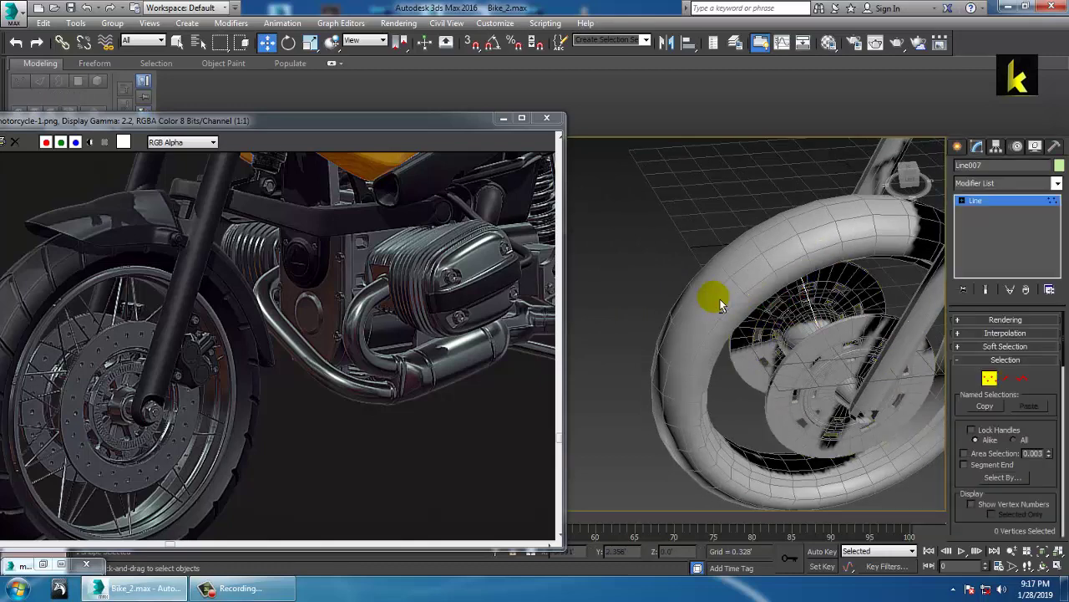
{"action": "middle_click_drag", "start_coordinate": [719, 303], "coordinate": [823, 328], "text": "alt"}
{"action": "key", "text": "F3"}
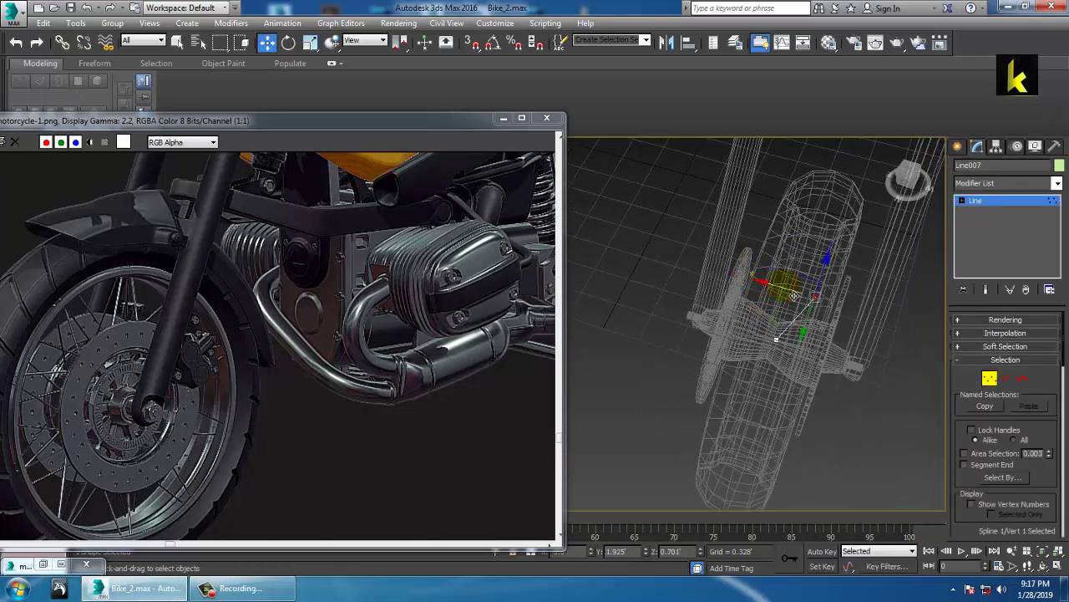
{"action": "key", "text": "F3"}
{"action": "mouse_move", "coordinate": [793, 294]}
{"action": "middle_mouse_down", "text": "alt"}
{"action": "mouse_move", "coordinate": [862, 349]}
{"action": "mouse_move", "coordinate": [716, 302]}
{"action": "mouse_move", "coordinate": [807, 351]}
{"action": "mouse_move", "coordinate": [775, 336]}
{"action": "mouse_move", "coordinate": [888, 272]}
{"action": "middle_mouse_up", "text": "alt"}
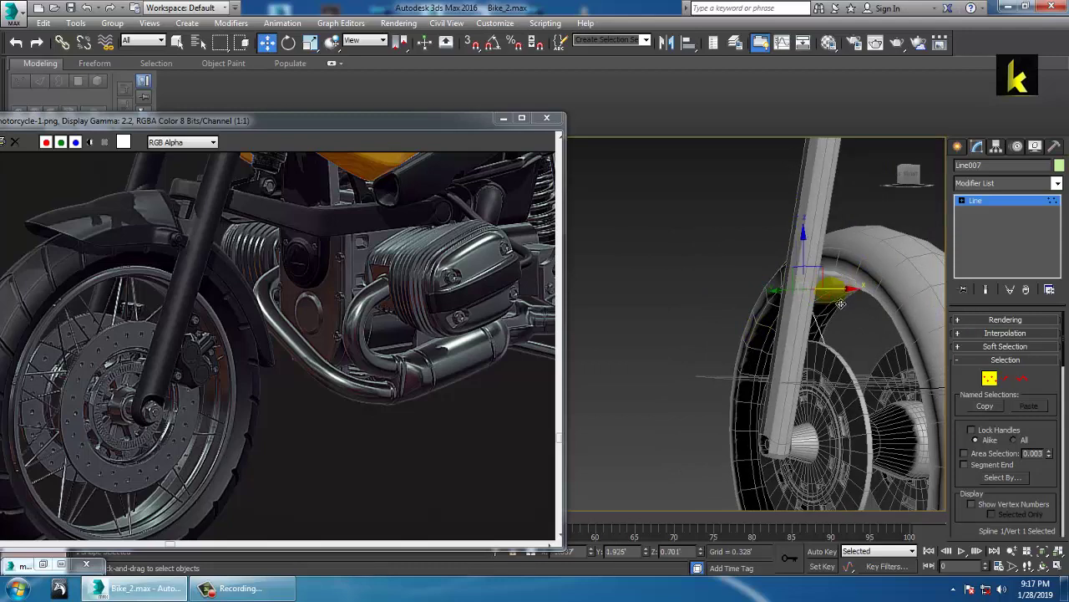
{"action": "key", "text": "alt+w"}
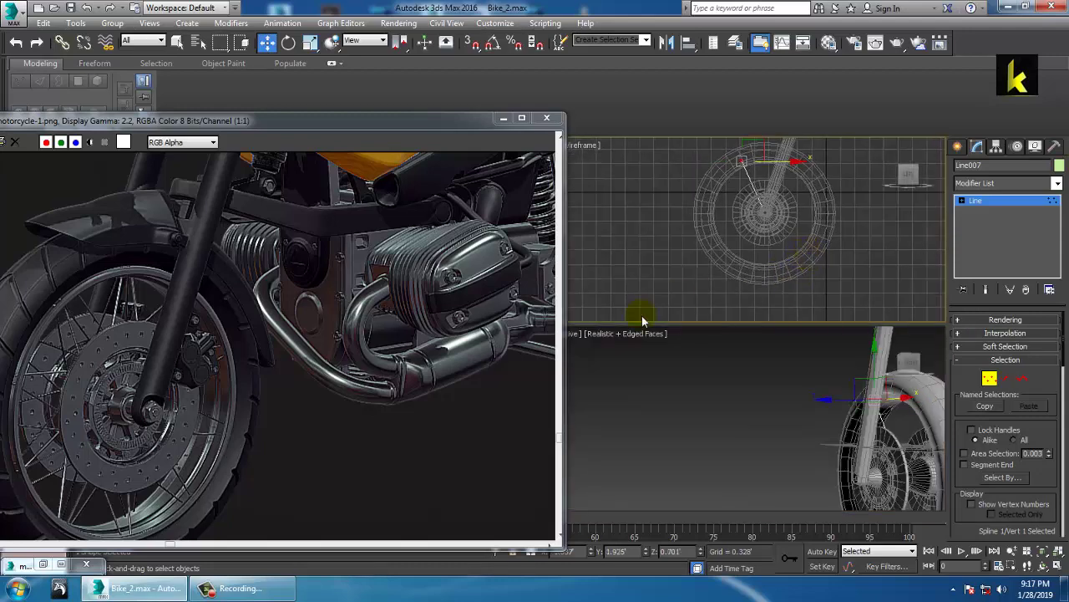
{"action": "middle_click_drag", "start_coordinate": [765, 235], "coordinate": [919, 226]}
{"action": "key", "text": "alt+w"}
{"action": "mouse_move", "coordinate": [740, 271]}
{"action": "middle_mouse_down"}
{"action": "mouse_move", "coordinate": [763, 278]}
{"action": "mouse_move", "coordinate": [754, 284]}
{"action": "middle_mouse_up"}
{"action": "left_click", "coordinate": [999, 205]}
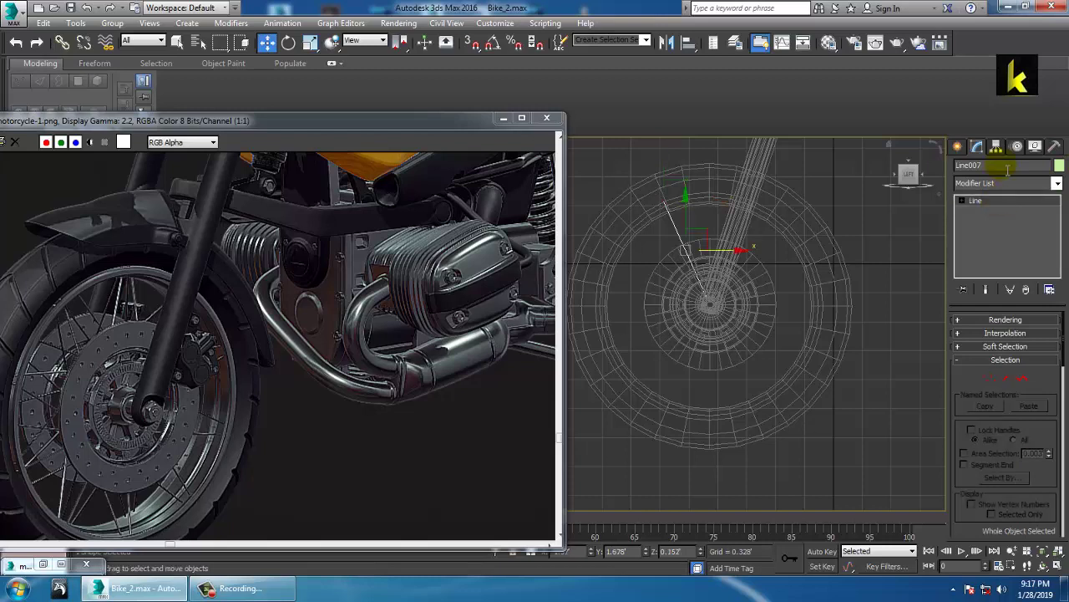
Center the spoke line's pivot on the object
{"action": "left_click", "coordinate": [996, 147]}
{"action": "left_click", "coordinate": [1018, 237]}
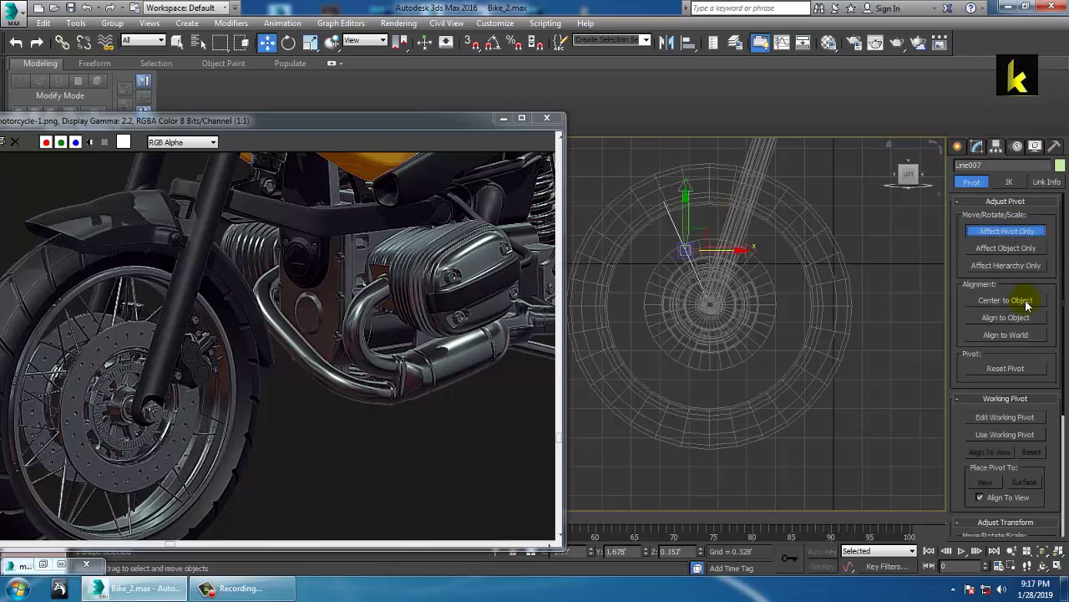
{"action": "left_click", "coordinate": [1026, 307]}
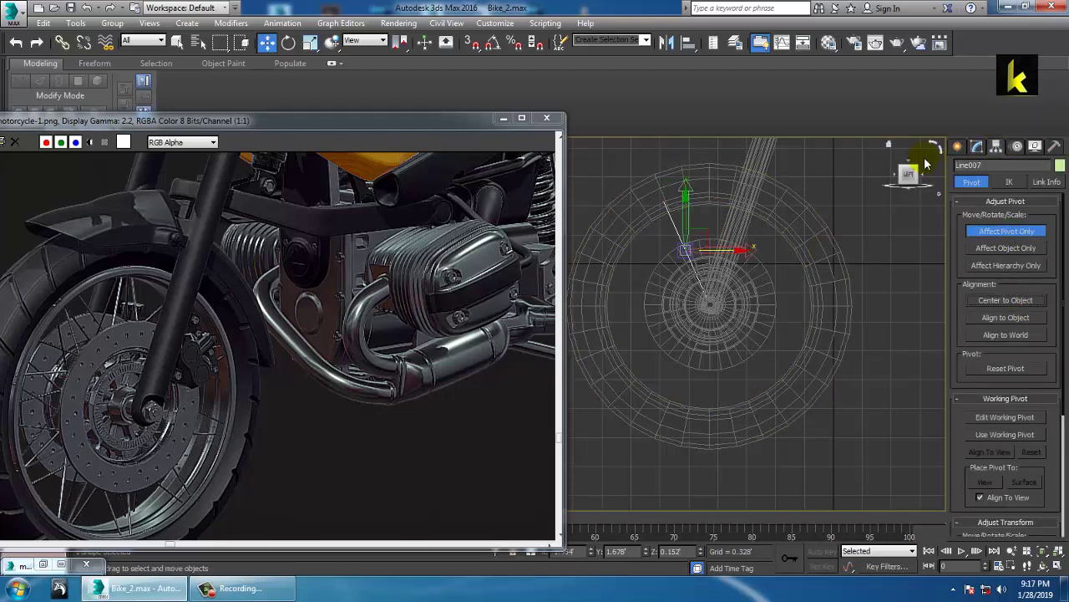
Display the spoke line as a radial tube in the viewport with a thickness of 0.027'
{"action": "left_click", "coordinate": [978, 147]}
{"action": "left_click", "coordinate": [985, 320]}
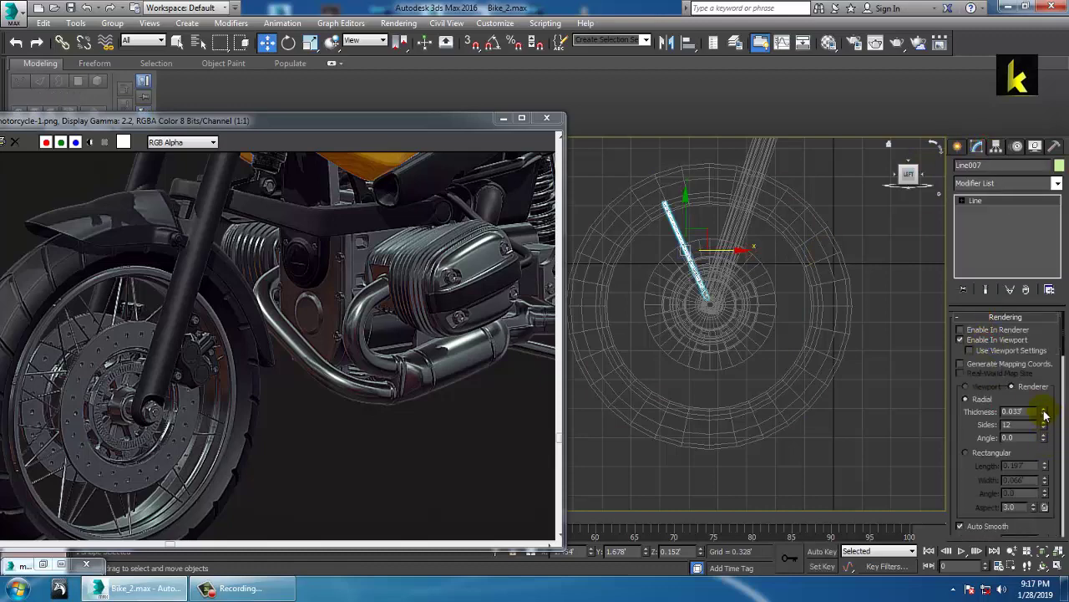
{"action": "key", "text": "alt+w"}
{"action": "right_click", "coordinate": [869, 483]}
{"action": "key", "text": "alt+w"}
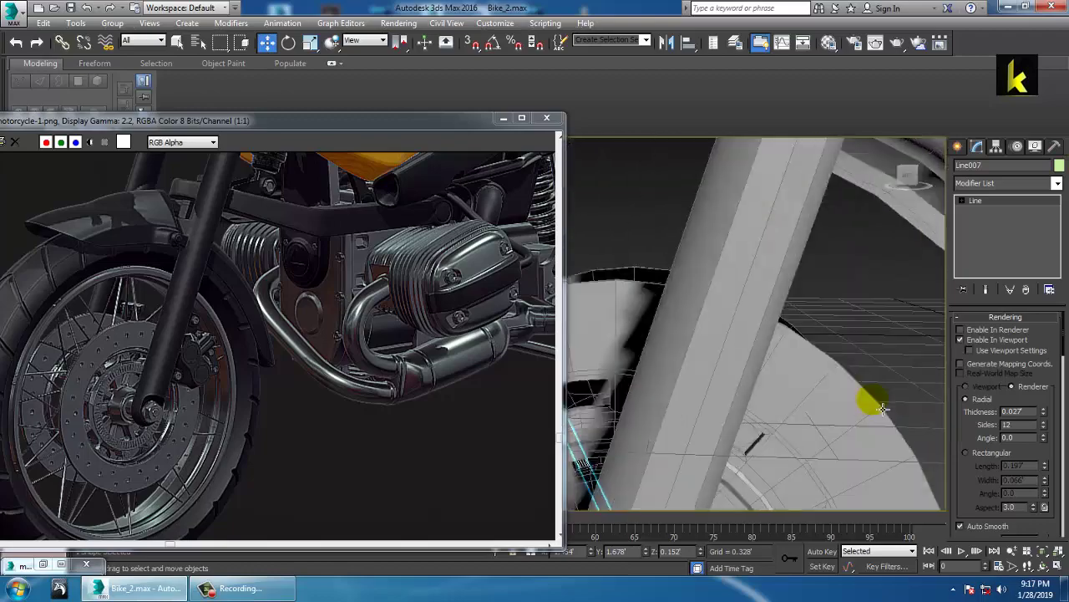
{"action": "scroll", "coordinate": [886, 406], "scroll_direction": "down", "scroll_amount": 4}
{"action": "middle_click_drag", "start_coordinate": [885, 406], "coordinate": [736, 369], "text": "alt"}
{"action": "key", "text": "alt+w"}
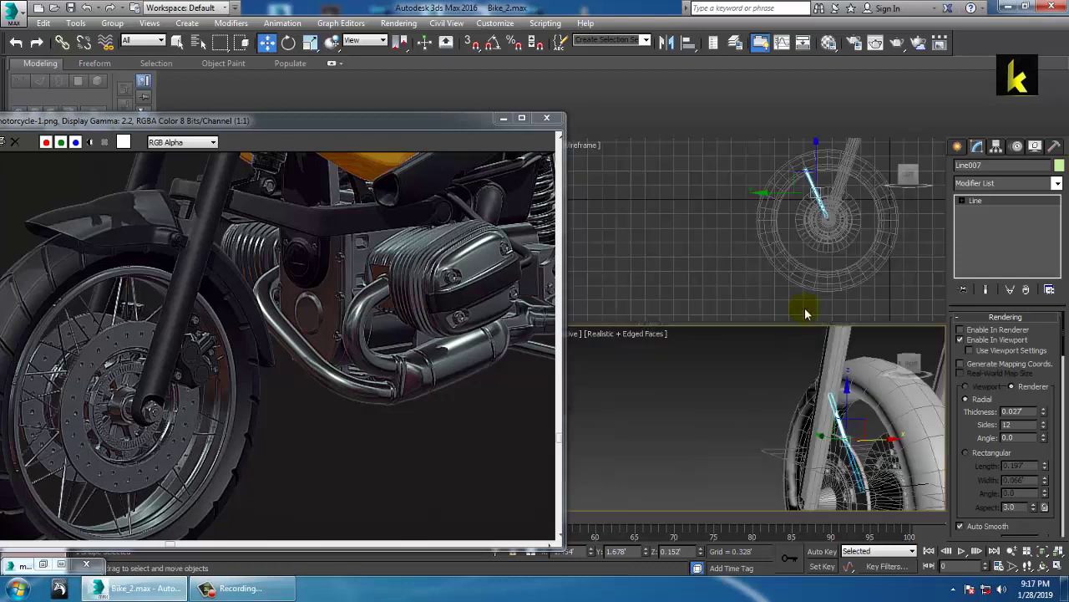
Move only the spoke's pivot to the hub center in the side view
{"action": "right_click", "coordinate": [812, 279]}
{"action": "key", "text": "alt+w"}
{"action": "left_click", "coordinate": [957, 147]}
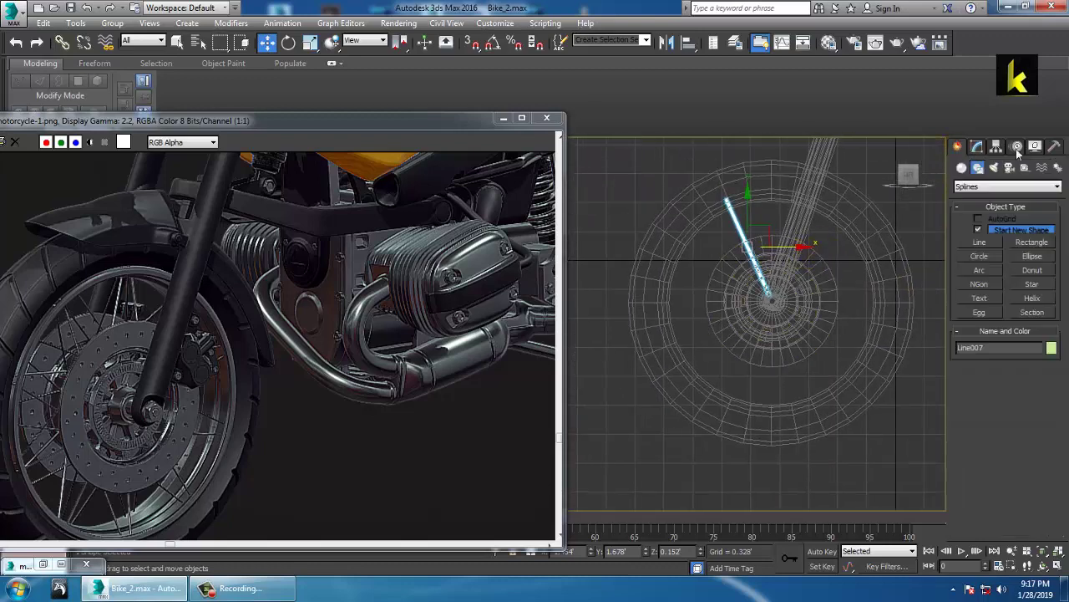
{"action": "left_click", "coordinate": [996, 146]}
{"action": "left_click", "coordinate": [1003, 232]}
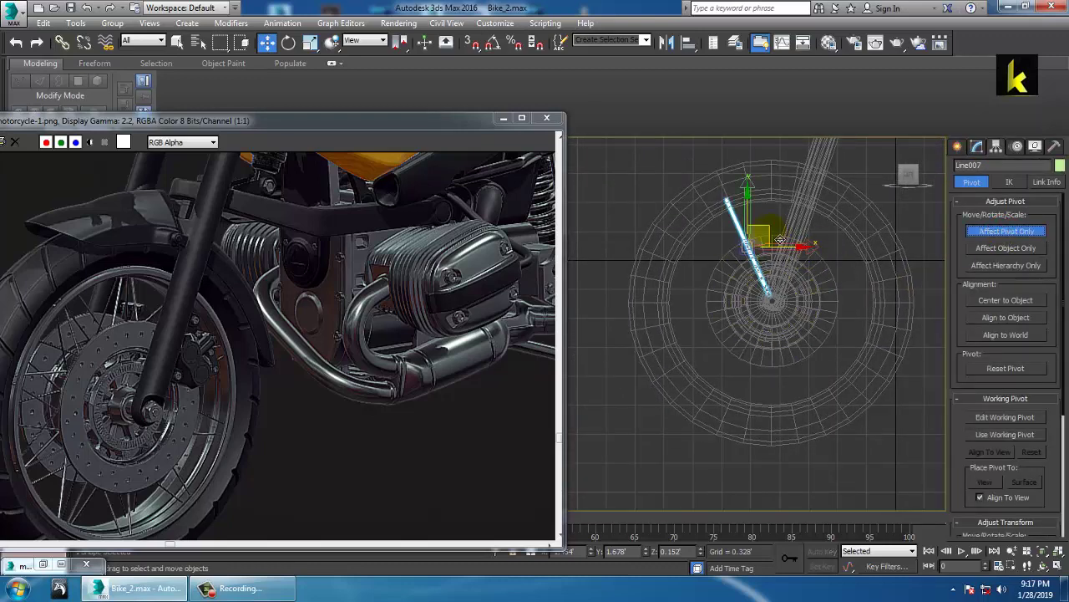
{"action": "left_click_drag", "start_coordinate": [779, 241], "coordinate": [804, 298]}
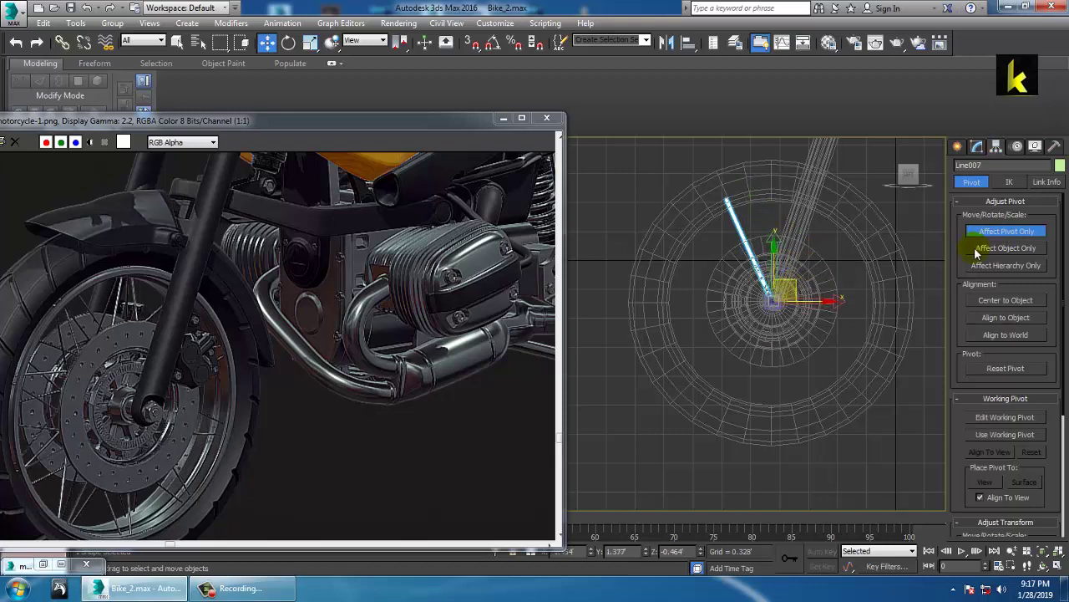
{"action": "left_click", "coordinate": [1006, 233]}
Rotate-clone the spoke around the hub center as 22 copies to fill the wheel
{"action": "key", "text": "e"}
{"action": "left_click_drag", "start_coordinate": [833, 272], "coordinate": [833, 271], "text": "shift"}
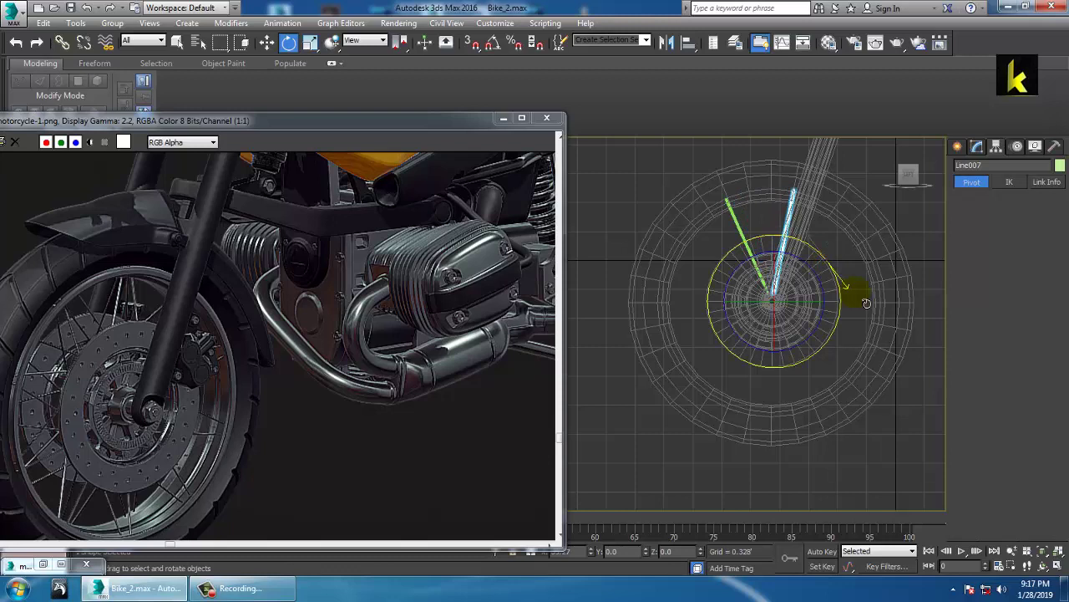
{"action": "left_click_drag", "start_coordinate": [866, 302], "coordinate": [856, 293], "text": "shift"}
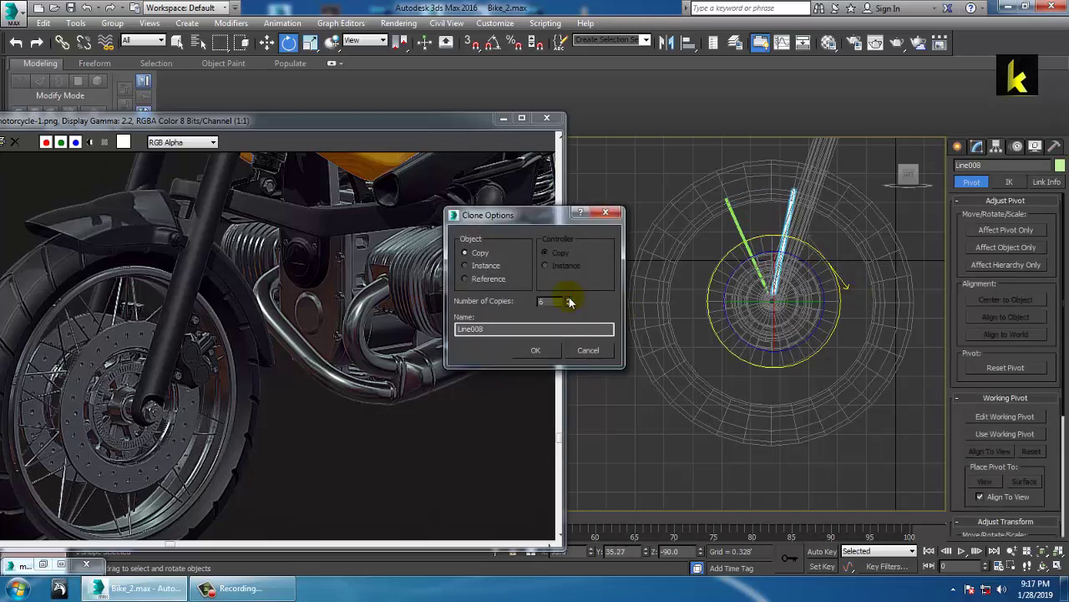
{"action": "left_click", "coordinate": [539, 350]}
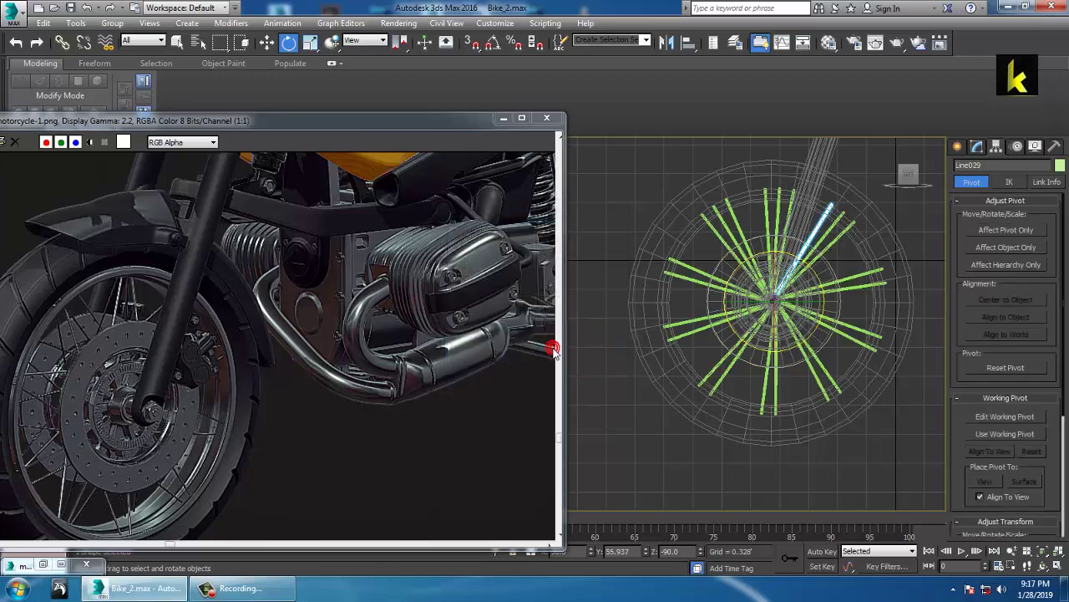
Select all 23 spokes in the perspective view, removing the tire and brake disc assembly from the selection
{"action": "key", "text": "alt+w"}
{"action": "middle_click", "coordinate": [702, 473]}
{"action": "key", "text": "alt+w"}
{"action": "mouse_move", "coordinate": [781, 435]}
{"action": "middle_mouse_down", "text": "alt"}
{"action": "mouse_move", "coordinate": [888, 404]}
{"action": "mouse_move", "coordinate": [869, 346]}
{"action": "mouse_move", "coordinate": [836, 334]}
{"action": "mouse_move", "coordinate": [877, 343]}
{"action": "mouse_move", "coordinate": [928, 301]}
{"action": "mouse_move", "coordinate": [802, 317]}
{"action": "mouse_move", "coordinate": [676, 304]}
{"action": "mouse_move", "coordinate": [902, 248]}
{"action": "mouse_move", "coordinate": [714, 313]}
{"action": "mouse_move", "coordinate": [752, 276]}
{"action": "mouse_move", "coordinate": [739, 286]}
{"action": "middle_mouse_up", "text": "alt"}
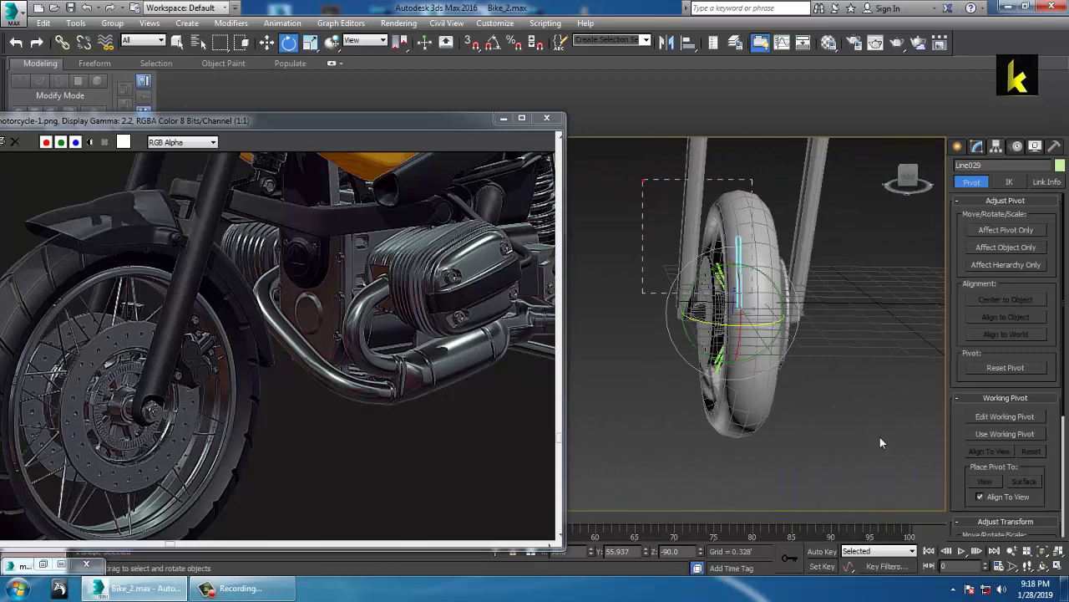
{"action": "left_click_drag", "start_coordinate": [880, 437], "coordinate": [882, 441]}
{"action": "middle_click_drag", "start_coordinate": [825, 270], "coordinate": [847, 401]}
{"action": "left_click_drag", "start_coordinate": [625, 239], "coordinate": [1017, 251], "text": "alt"}
{"action": "middle_click_drag", "start_coordinate": [777, 315], "coordinate": [871, 310]}
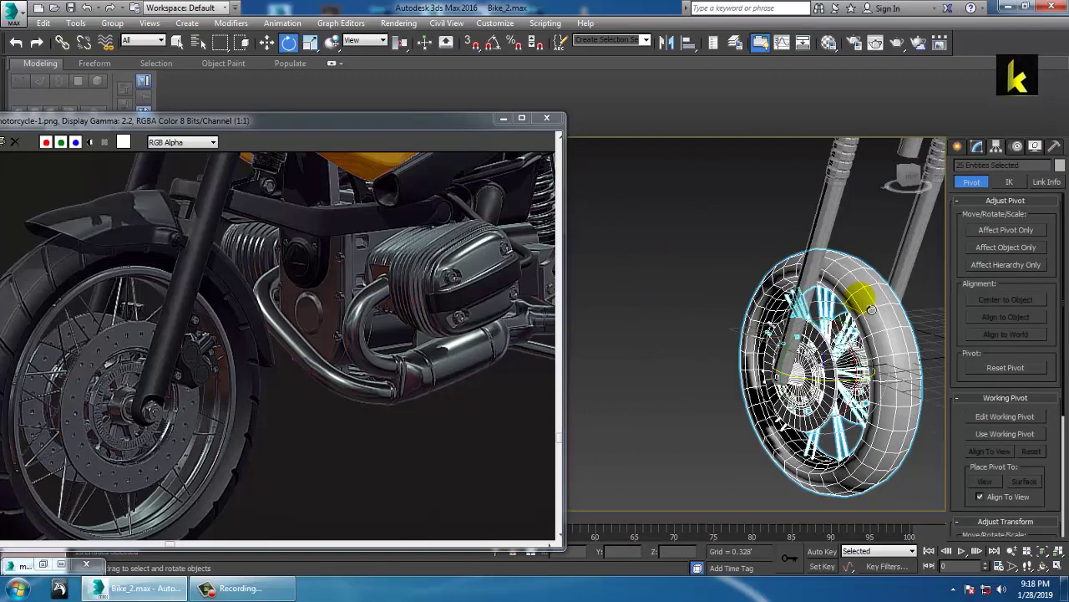
{"action": "left_click", "coordinate": [871, 283], "text": "alt"}
{"action": "left_click", "coordinate": [846, 384], "text": "alt"}
Mirror the selected spokes across the X axis as a copy for the wheel's opposite side
{"action": "middle_click_drag", "start_coordinate": [847, 383], "coordinate": [945, 384], "text": "alt"}
{"action": "scroll", "coordinate": [911, 389], "scroll_direction": "up", "scroll_amount": 5}
{"action": "middle_click_drag", "start_coordinate": [864, 408], "coordinate": [780, 401], "text": "alt"}
{"action": "key", "text": "w"}
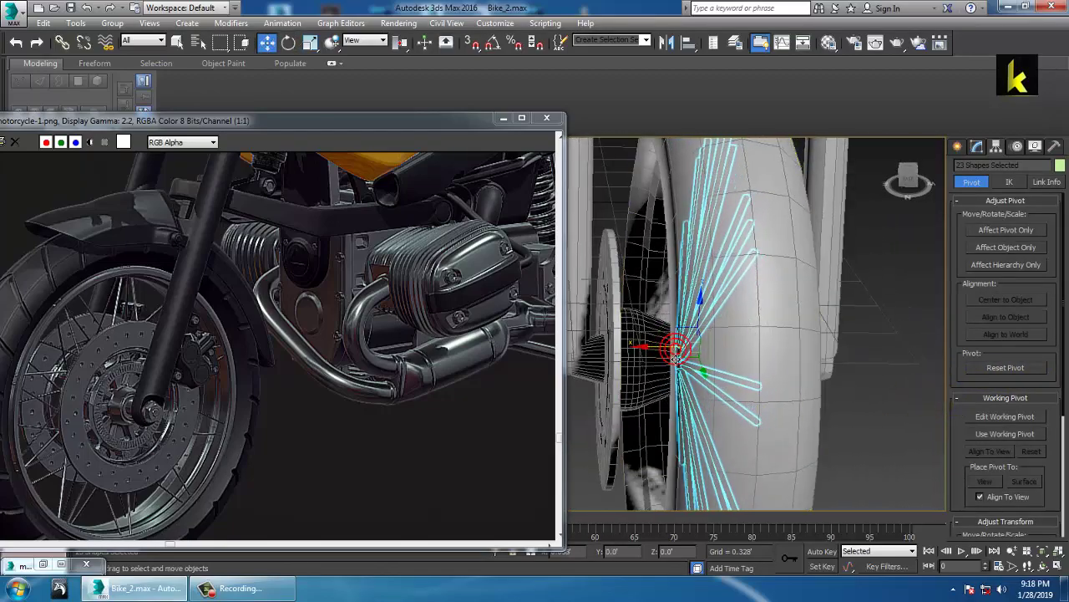
{"action": "left_click_drag", "start_coordinate": [676, 359], "coordinate": [680, 360]}
{"action": "middle_click_drag", "start_coordinate": [682, 359], "coordinate": [625, 346], "text": "alt"}
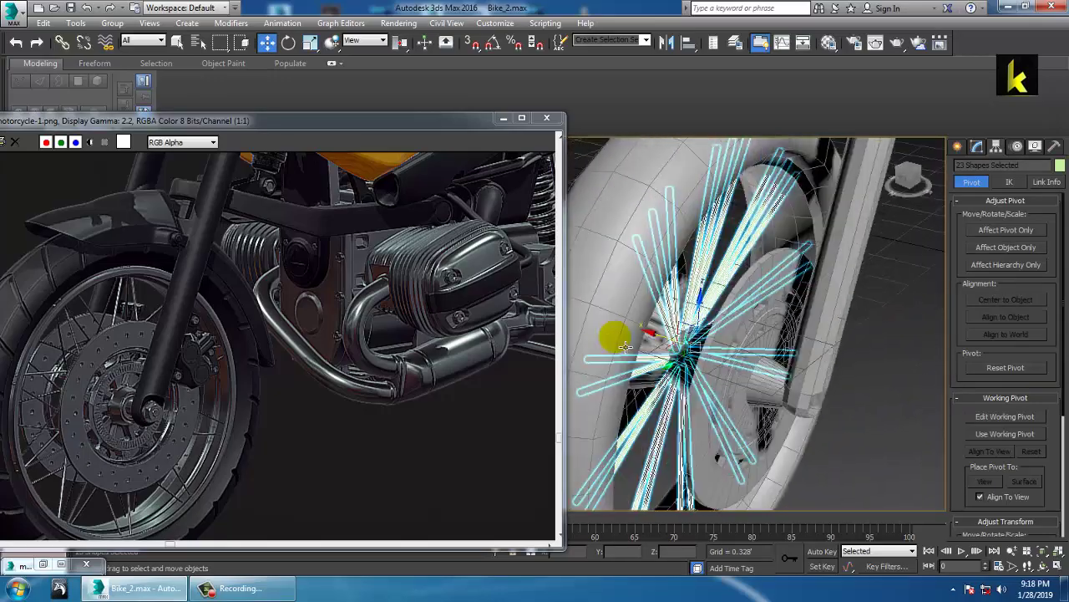
{"action": "left_click", "coordinate": [665, 43]}
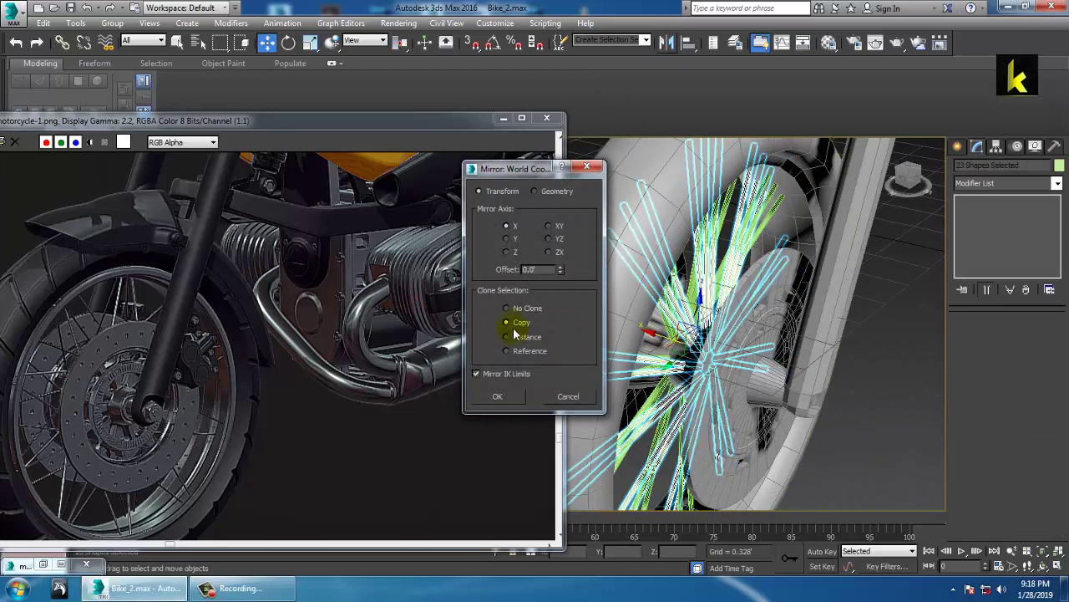
{"action": "left_click", "coordinate": [500, 395]}
Rotate the mirrored spokes around the axle so they sit staggered between the original spokes, and clear the selection
{"action": "middle_click_drag", "start_coordinate": [724, 336], "coordinate": [675, 331], "text": "alt"}
{"action": "key", "text": "r"}
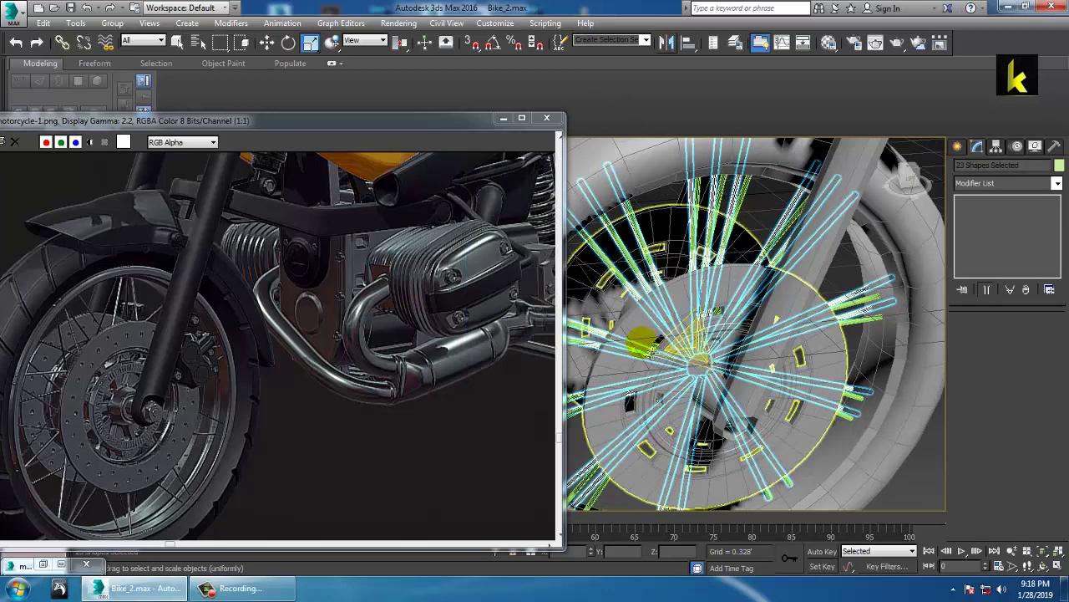
{"action": "key", "text": "e"}
{"action": "left_click_drag", "start_coordinate": [670, 357], "coordinate": [695, 327]}
{"action": "scroll", "coordinate": [729, 320], "scroll_direction": "down", "scroll_amount": 5}
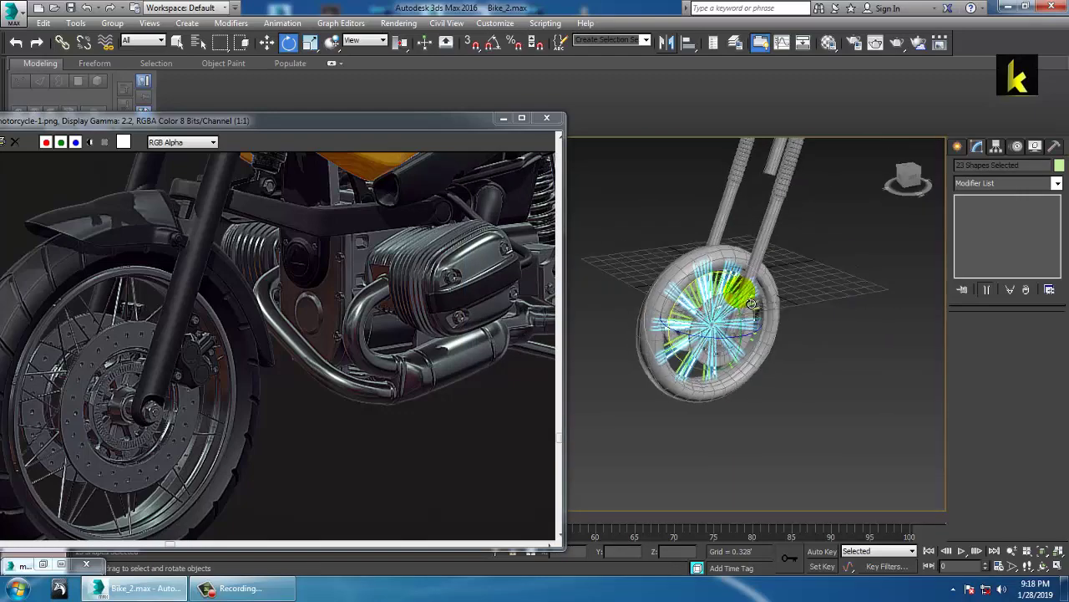
{"action": "middle_click_drag", "start_coordinate": [754, 303], "coordinate": [709, 302], "text": "alt"}
{"action": "middle_click_drag", "start_coordinate": [788, 334], "coordinate": [848, 324], "text": "alt"}
{"action": "left_click", "coordinate": [825, 371]}
{"action": "scroll", "coordinate": [710, 313], "scroll_direction": "up", "scroll_amount": 6}
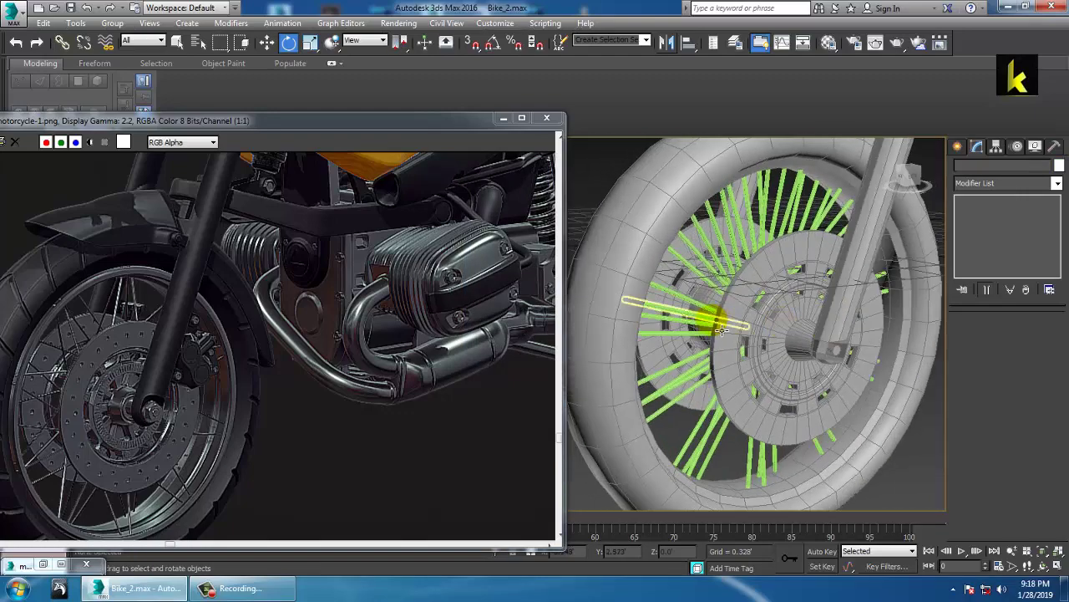
Select the tire, spokes, brake discs and fork together and assign them all a light grey object color
{"action": "left_click", "coordinate": [706, 351]}
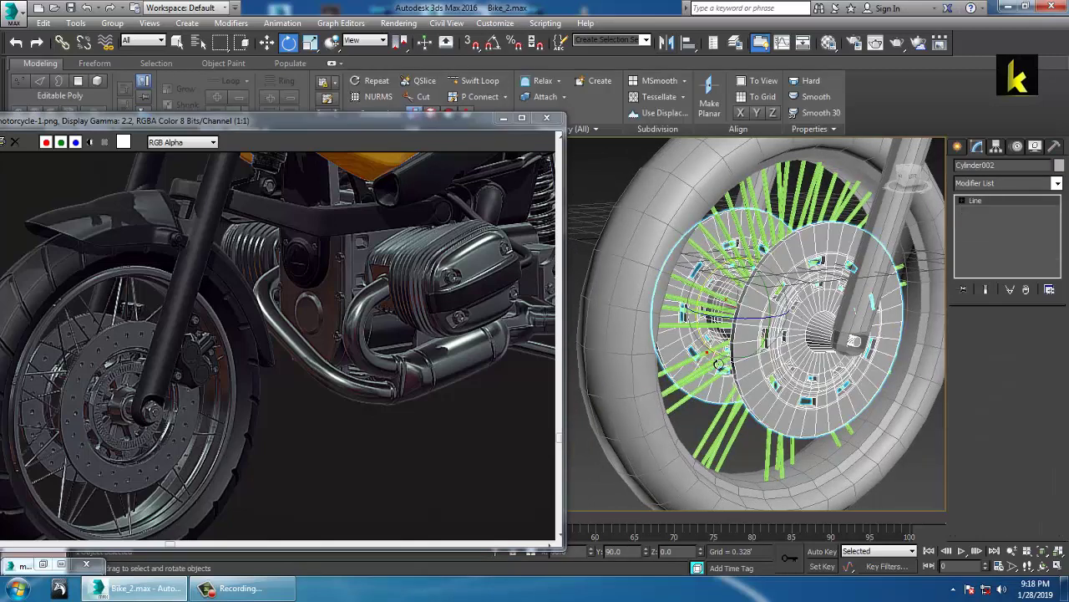
{"action": "mouse_move", "coordinate": [761, 329]}
{"action": "left_mouse_down"}
{"action": "mouse_move", "coordinate": [761, 315]}
{"action": "mouse_move", "coordinate": [762, 327]}
{"action": "left_mouse_up"}
{"action": "scroll", "coordinate": [823, 323], "scroll_direction": "down", "scroll_amount": 4}
{"action": "middle_click_drag", "start_coordinate": [906, 316], "coordinate": [946, 323], "text": "alt"}
{"action": "left_click", "coordinate": [752, 382]}
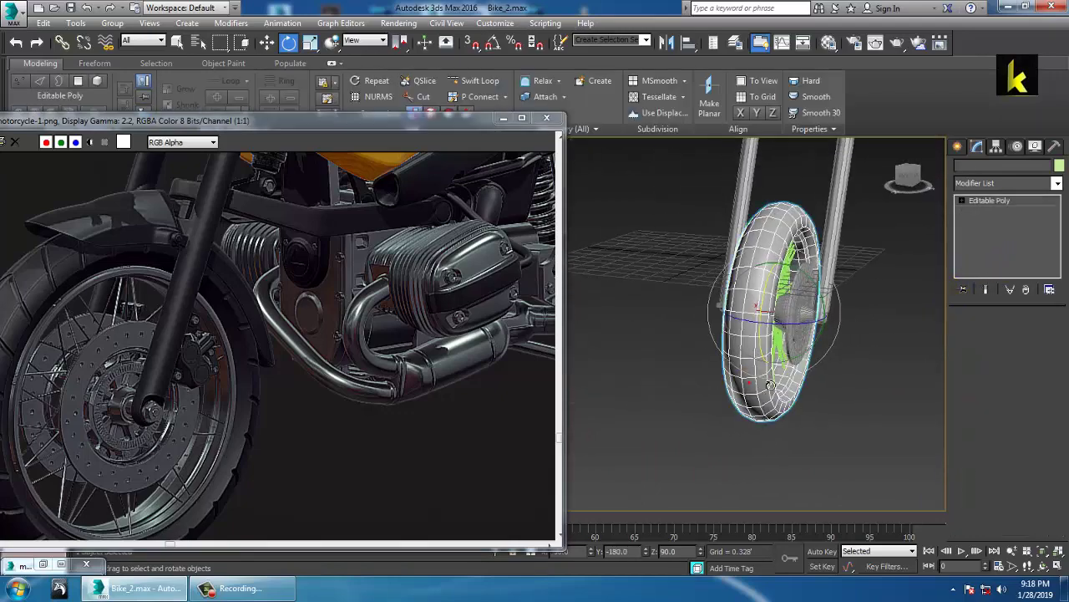
{"action": "left_click_drag", "start_coordinate": [692, 187], "coordinate": [806, 393]}
{"action": "middle_click_drag", "start_coordinate": [807, 393], "coordinate": [785, 380], "text": "alt"}
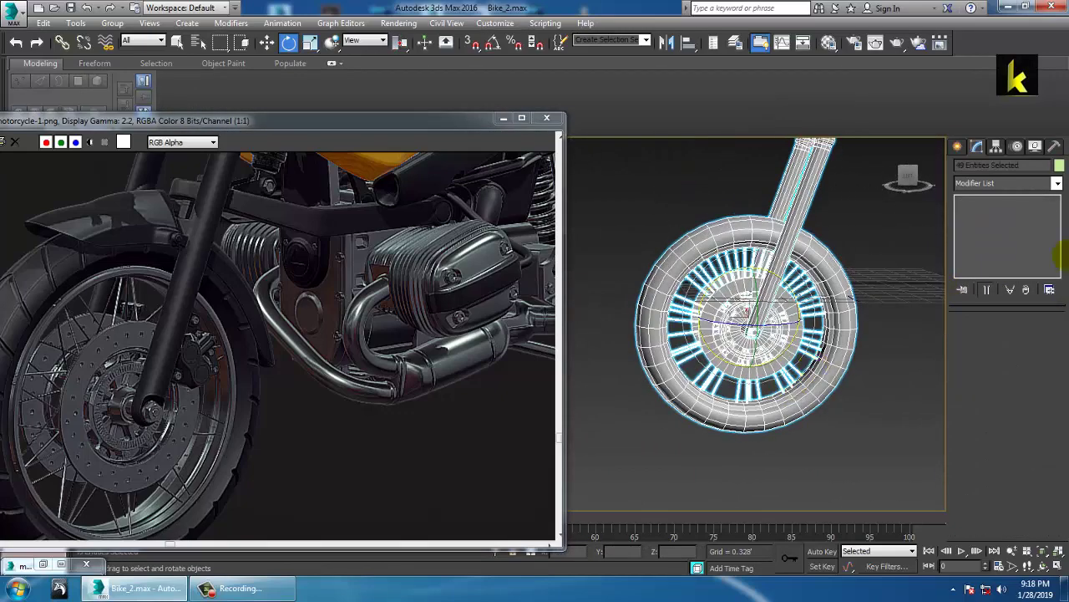
{"action": "left_click", "coordinate": [1060, 165]}
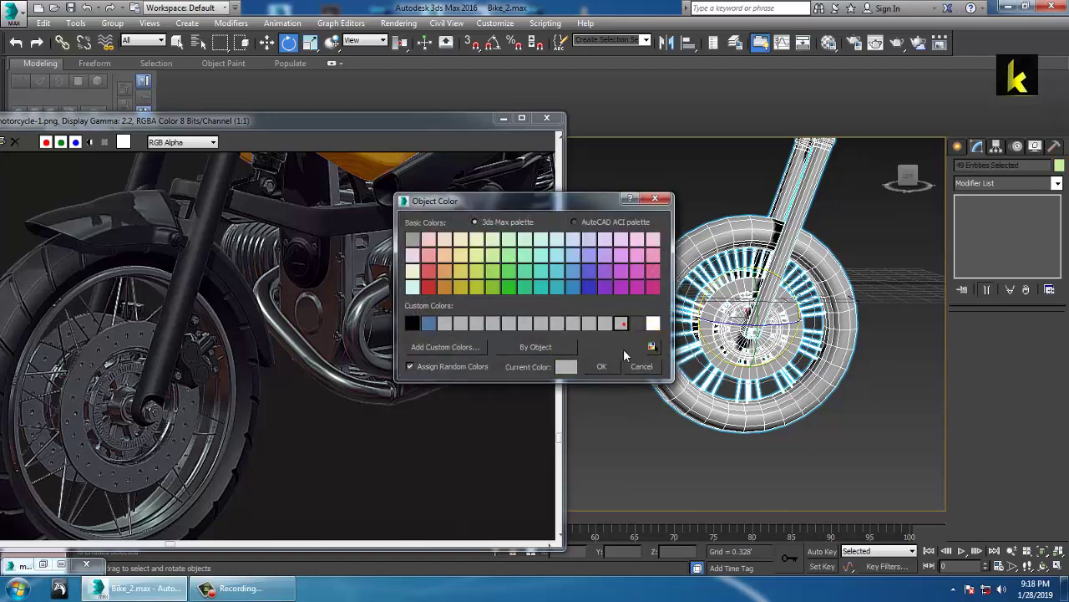
{"action": "left_click", "coordinate": [616, 368]}
Examine the spoked wheel, brake discs and fork against the reference motorcycle
{"action": "left_click", "coordinate": [858, 396]}
{"action": "middle_click_drag", "start_coordinate": [859, 396], "coordinate": [800, 360], "text": "alt"}
{"action": "scroll", "coordinate": [824, 398], "scroll_direction": "up", "scroll_amount": 2}
{"action": "scroll", "coordinate": [736, 278], "scroll_direction": "down", "scroll_amount": 4}
{"action": "middle_click_drag", "start_coordinate": [736, 278], "coordinate": [750, 366]}
{"action": "scroll", "coordinate": [776, 389], "scroll_direction": "up", "scroll_amount": 2}
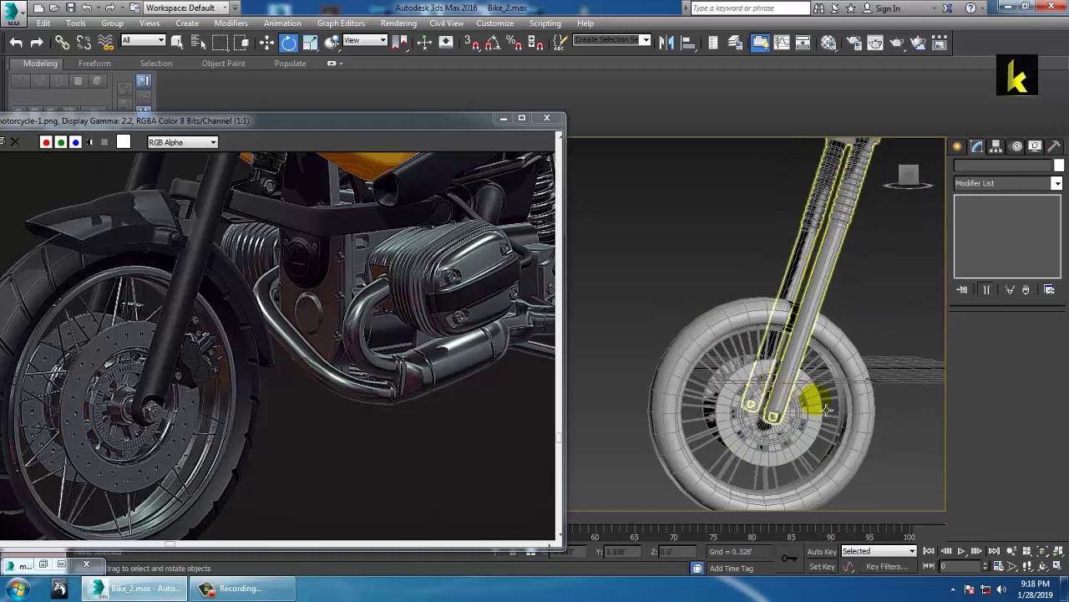
{"action": "middle_click_drag", "start_coordinate": [821, 401], "coordinate": [811, 328]}
{"action": "left_click", "coordinate": [765, 276]}
{"action": "scroll", "coordinate": [760, 346], "scroll_direction": "up", "scroll_amount": 5}
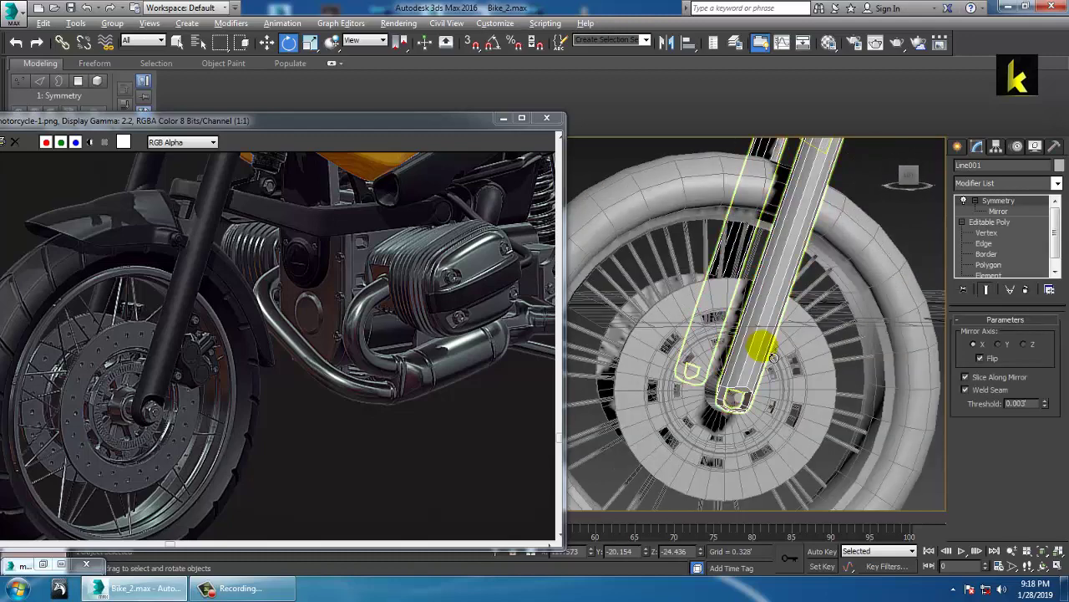
{"action": "middle_click_drag", "start_coordinate": [795, 412], "coordinate": [766, 345]}
Isolate the brake disc and axle assembly together with the fork, hiding the tire and spokes
{"action": "left_click", "coordinate": [746, 341]}
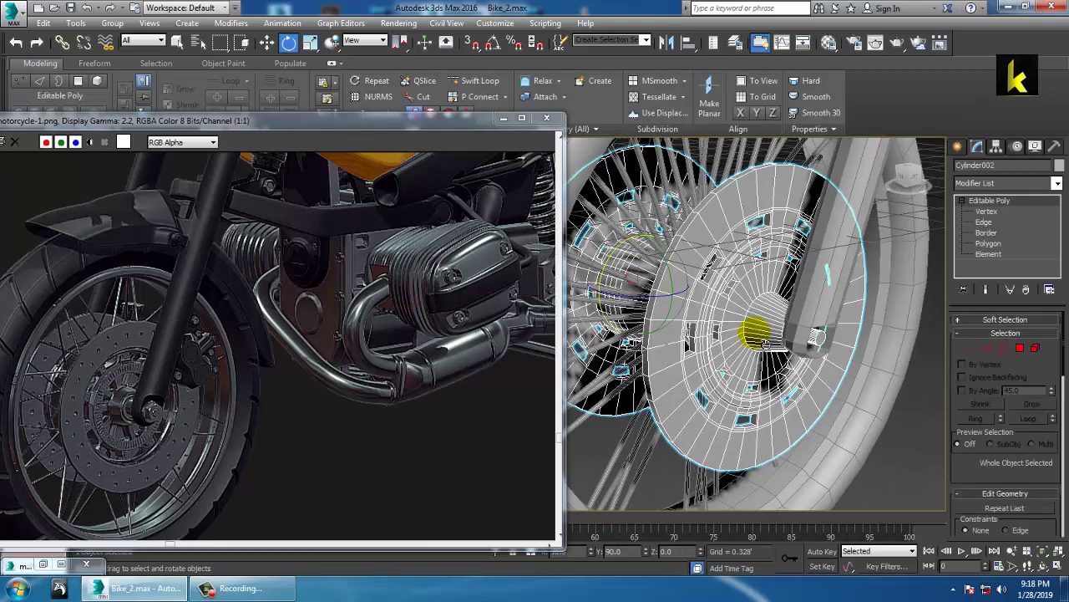
{"action": "left_click", "coordinate": [851, 289], "text": "ctrl"}
{"action": "key", "text": "alt+q"}
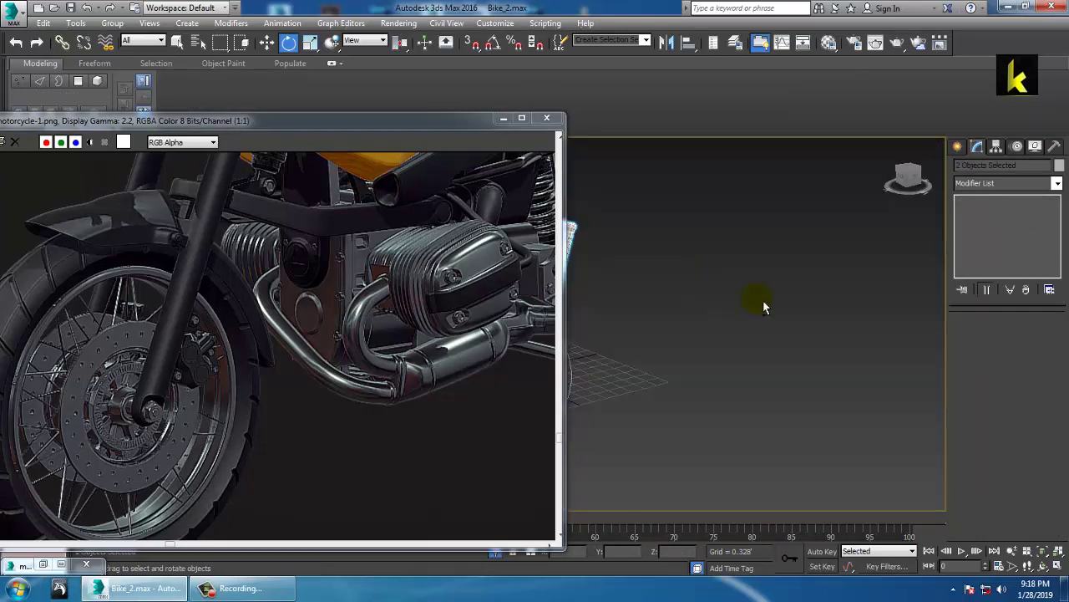
{"action": "middle_click_drag", "start_coordinate": [585, 314], "coordinate": [819, 318]}
{"action": "middle_click_drag", "start_coordinate": [756, 422], "coordinate": [760, 312]}
{"action": "scroll", "coordinate": [759, 314], "scroll_direction": "up", "scroll_amount": 5}
{"action": "left_click", "coordinate": [846, 453]}
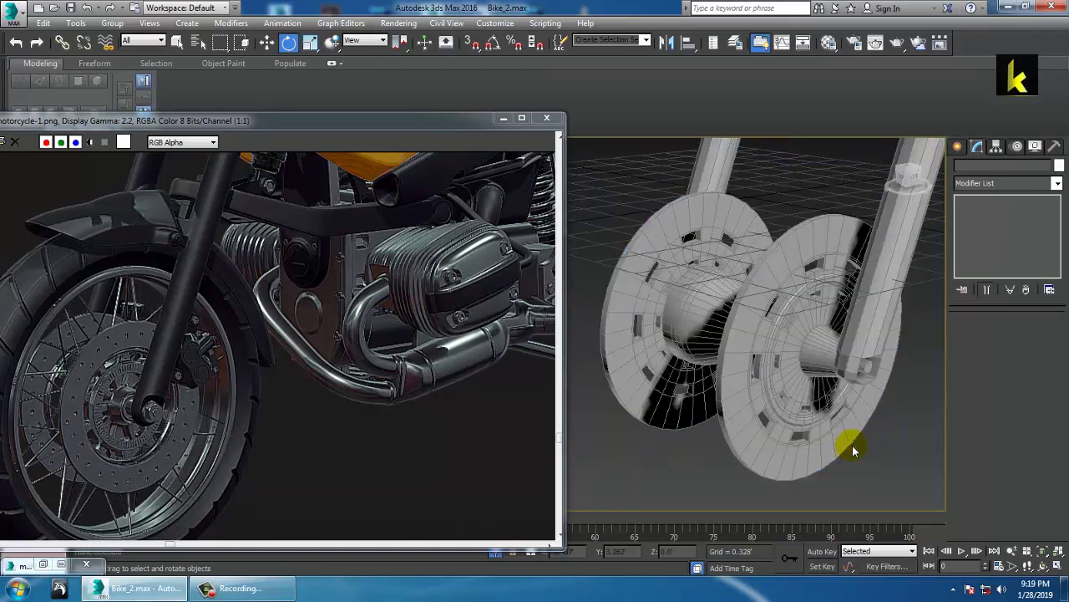
{"action": "middle_click_drag", "start_coordinate": [846, 432], "coordinate": [835, 422], "text": "alt"}
Select the ring of side polygons at the outer axle end of the hub and brake disc object
{"action": "left_click", "coordinate": [828, 379]}
{"action": "middle_click_drag", "start_coordinate": [828, 378], "coordinate": [862, 379], "text": "alt"}
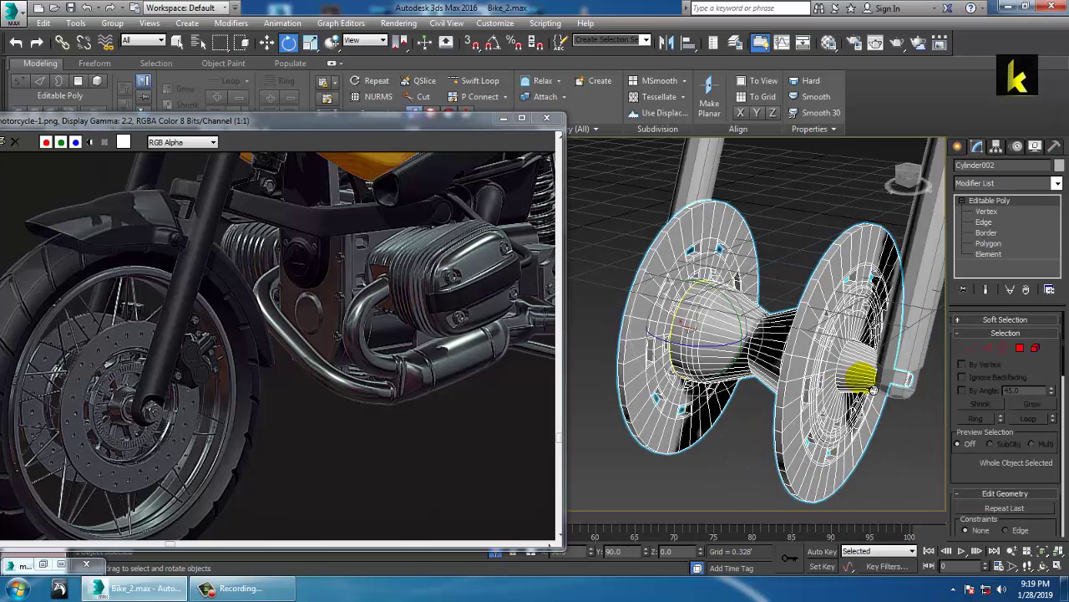
{"action": "middle_click_drag", "start_coordinate": [892, 417], "coordinate": [859, 302], "text": "alt"}
{"action": "scroll", "coordinate": [760, 352], "scroll_direction": "up", "scroll_amount": 4}
{"action": "left_click", "coordinate": [1021, 349]}
{"action": "left_click_drag", "start_coordinate": [839, 382], "coordinate": [842, 384]}
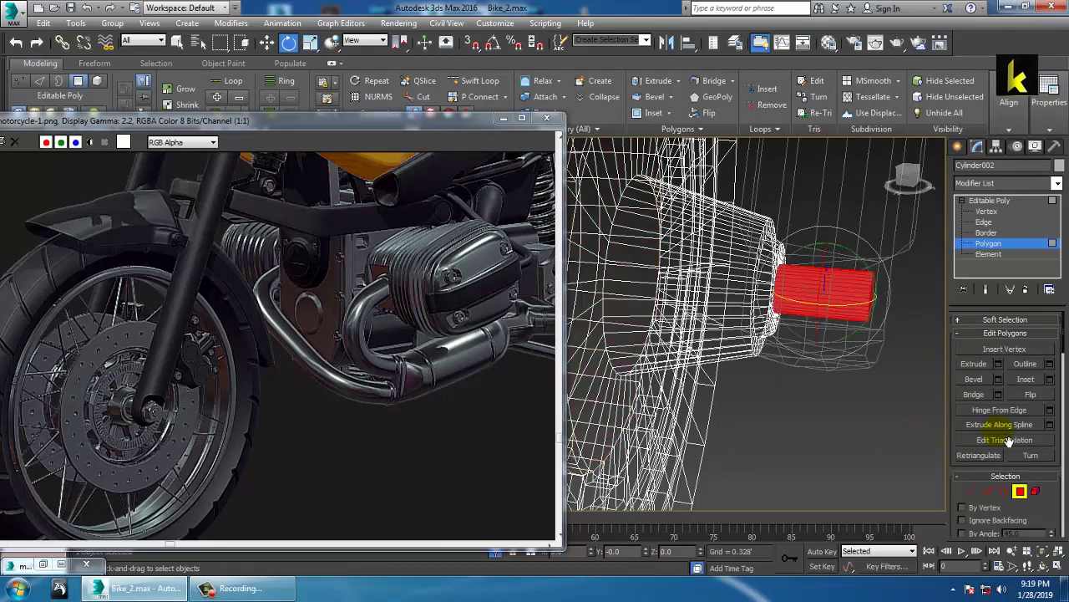
{"action": "key", "text": "w"}
Try to extrude the axle end's side polygons by local normal with a height of 0.022'
{"action": "left_click", "coordinate": [999, 363]}
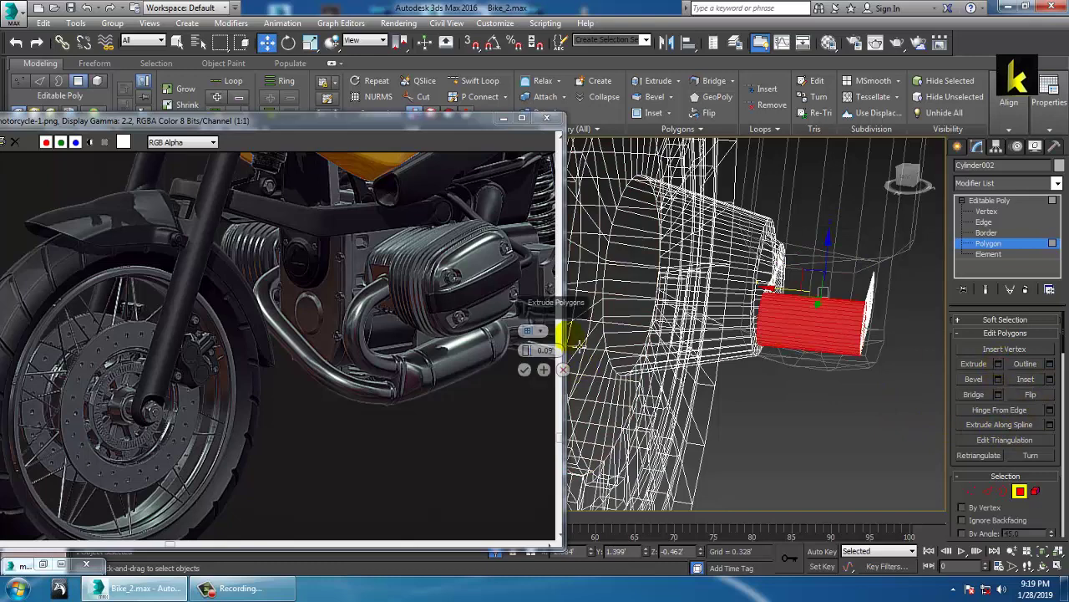
{"action": "left_click", "coordinate": [530, 330]}
{"action": "left_click", "coordinate": [585, 346]}
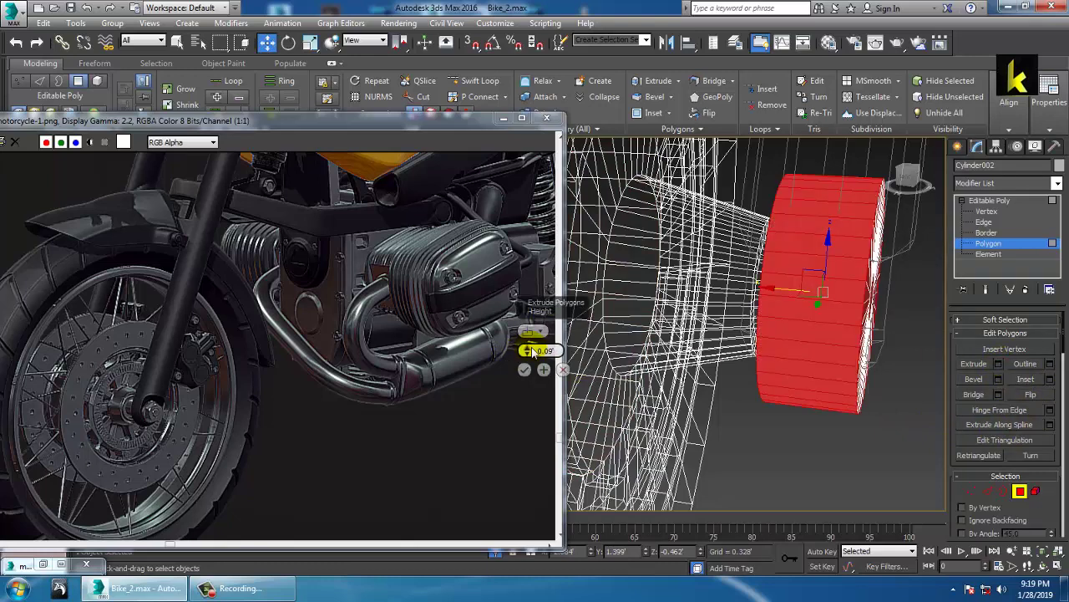
{"action": "left_click_drag", "start_coordinate": [532, 351], "coordinate": [532, 367]}
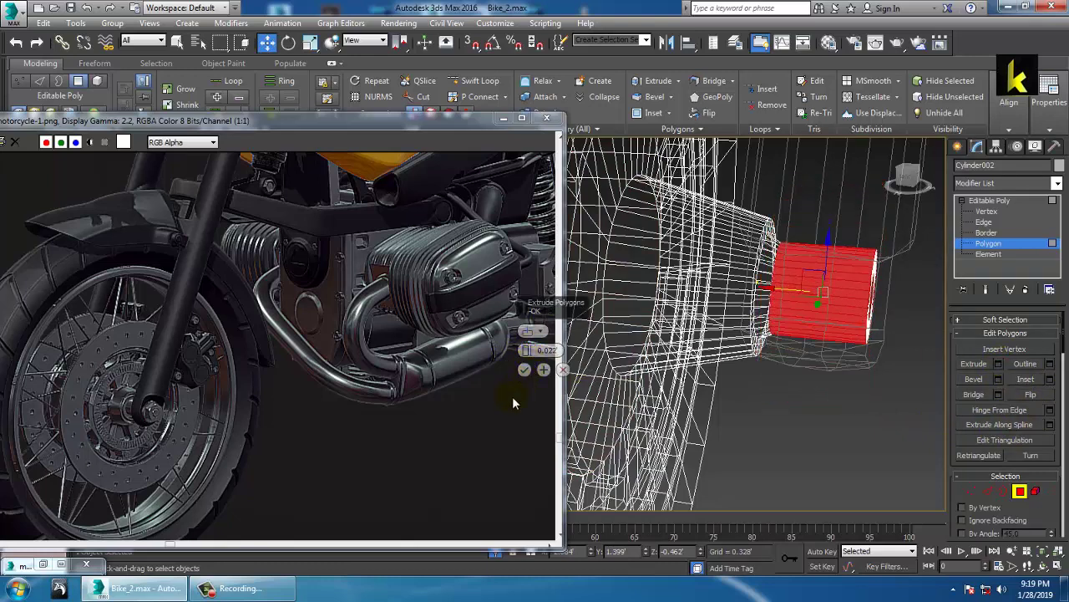
{"action": "left_click", "coordinate": [525, 369]}
{"action": "key", "text": "F3"}
{"action": "mouse_move", "coordinate": [744, 354]}
{"action": "middle_mouse_down", "text": "alt"}
{"action": "mouse_move", "coordinate": [672, 356]}
{"action": "mouse_move", "coordinate": [691, 340]}
{"action": "mouse_move", "coordinate": [745, 336]}
{"action": "middle_mouse_up", "text": "alt"}
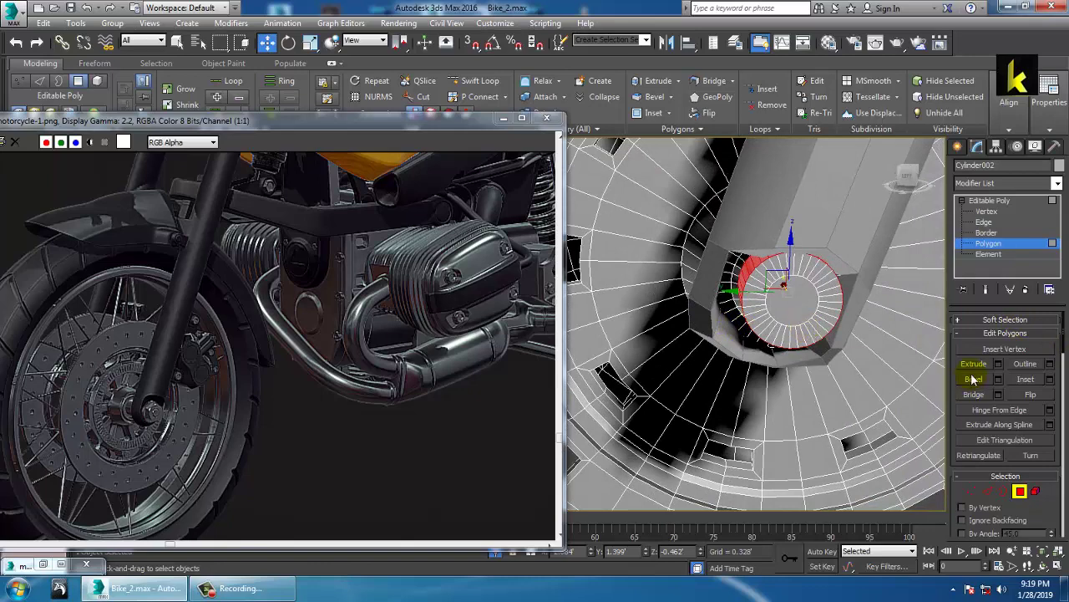
{"action": "key", "text": "ctrl+z"}
Extrude the axle end's side polygons by local normal with a height of 0.035', and scale up the flat end cap polygon
{"action": "left_click", "coordinate": [998, 364]}
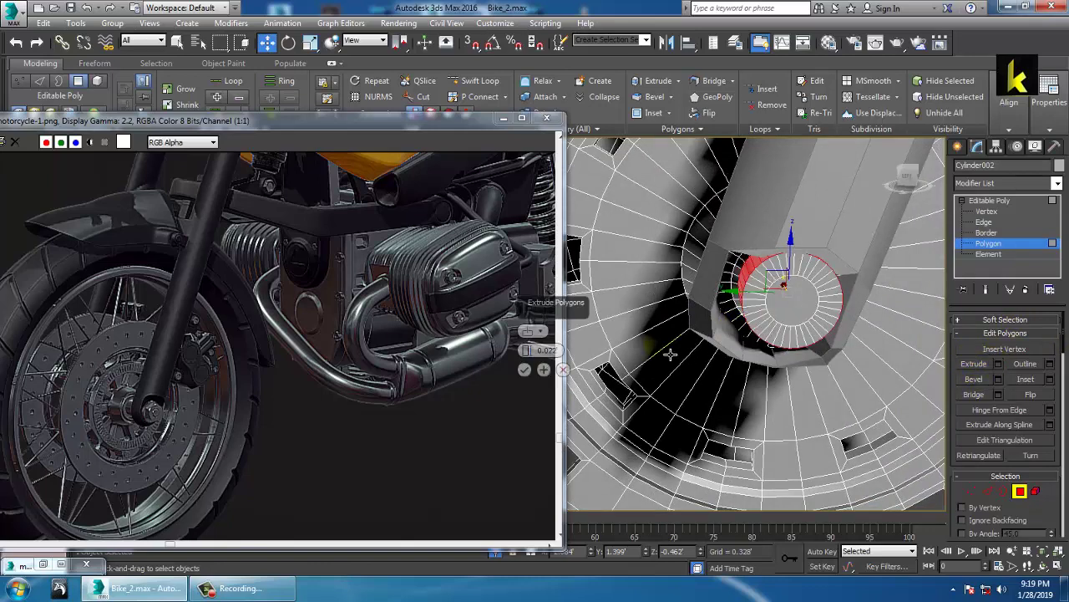
{"action": "left_click_drag", "start_coordinate": [528, 350], "coordinate": [528, 349]}
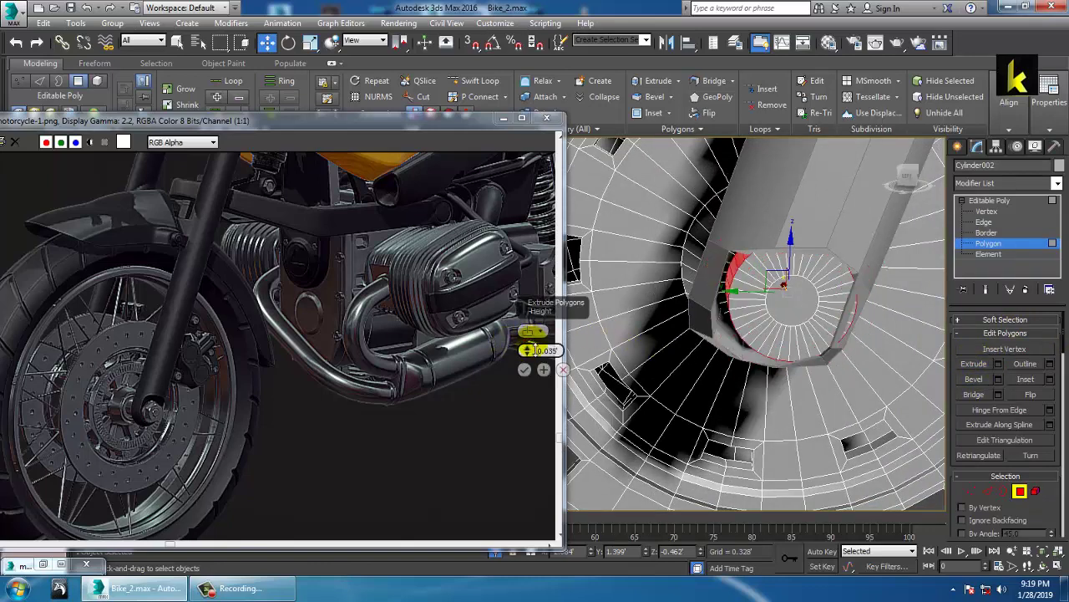
{"action": "left_click", "coordinate": [524, 371]}
{"action": "middle_click_drag", "start_coordinate": [744, 311], "coordinate": [748, 308], "text": "alt"}
{"action": "left_click", "coordinate": [748, 309]}
{"action": "key", "text": "r"}
{"action": "left_click_drag", "start_coordinate": [735, 289], "coordinate": [715, 252]}
Bevel the axle's end cap twice in succession with height 0.027' and outline -0.007'
{"action": "left_click", "coordinate": [999, 379]}
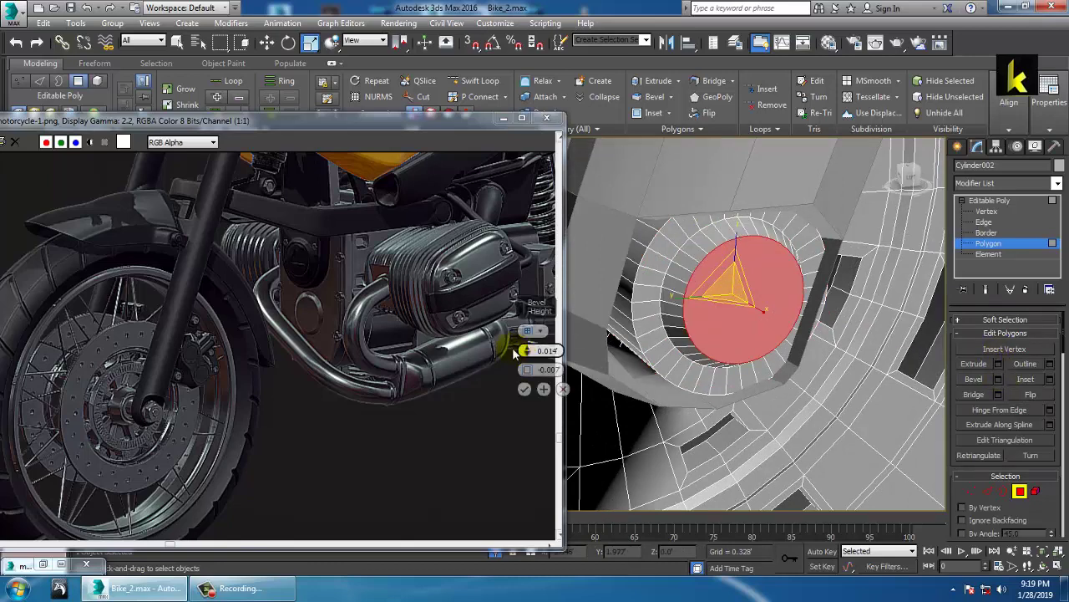
{"action": "left_click_drag", "start_coordinate": [529, 370], "coordinate": [529, 352]}
{"action": "left_click", "coordinate": [524, 388]}
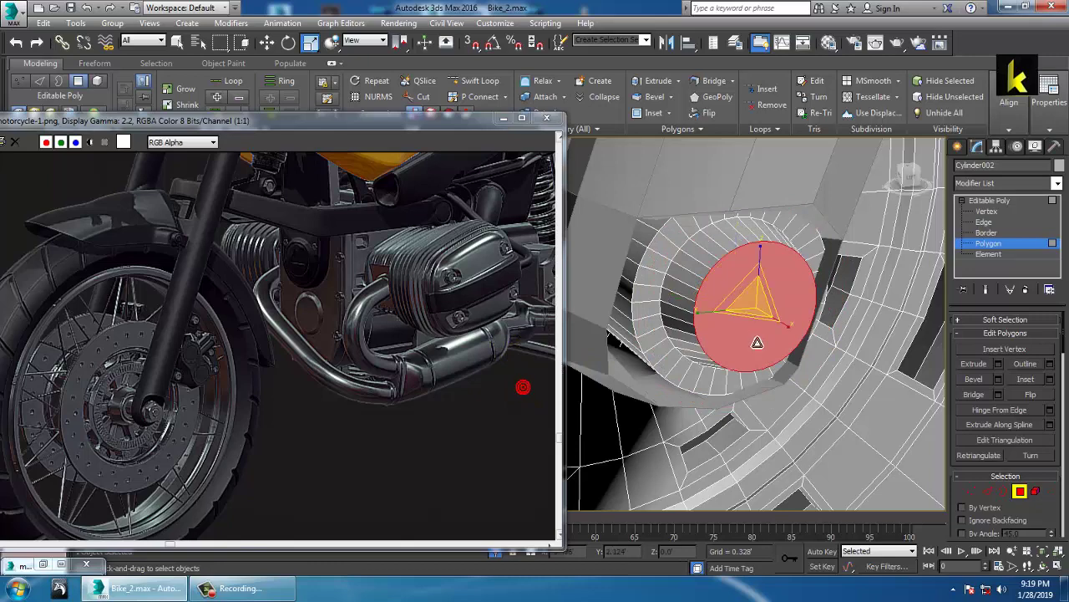
{"action": "middle_click_drag", "start_coordinate": [802, 334], "coordinate": [730, 340], "text": "alt"}
{"action": "left_click", "coordinate": [1000, 380]}
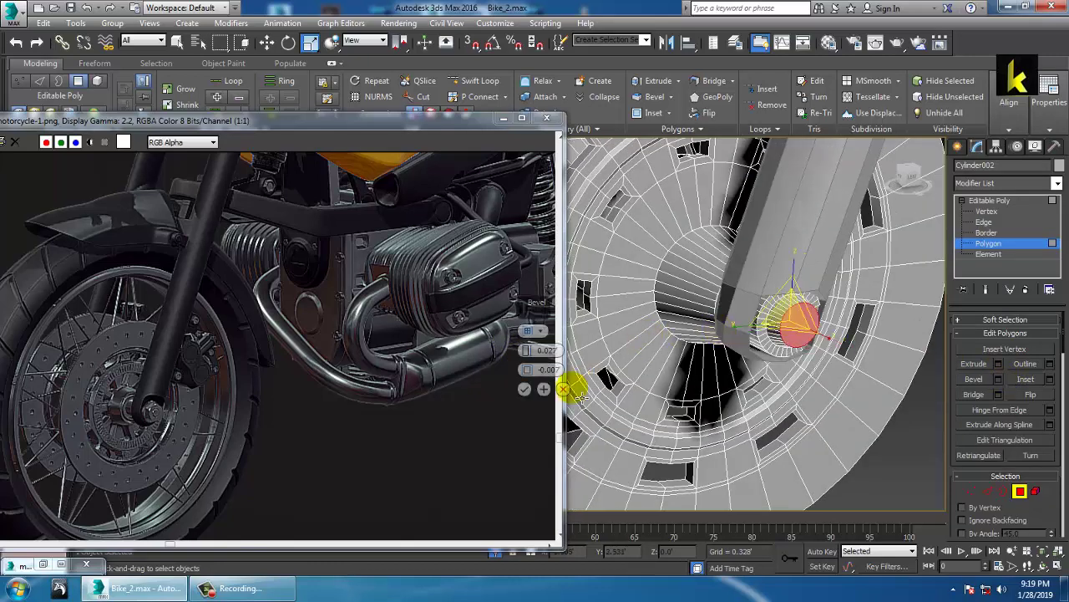
{"action": "left_click", "coordinate": [567, 390]}
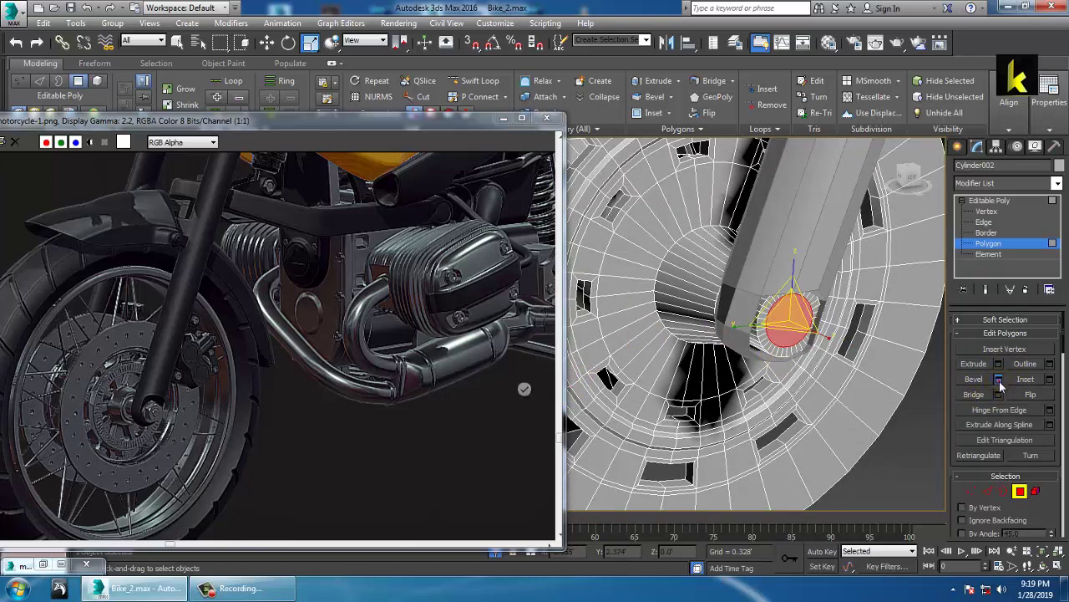
{"action": "left_click", "coordinate": [1000, 380]}
{"action": "left_click", "coordinate": [530, 390]}
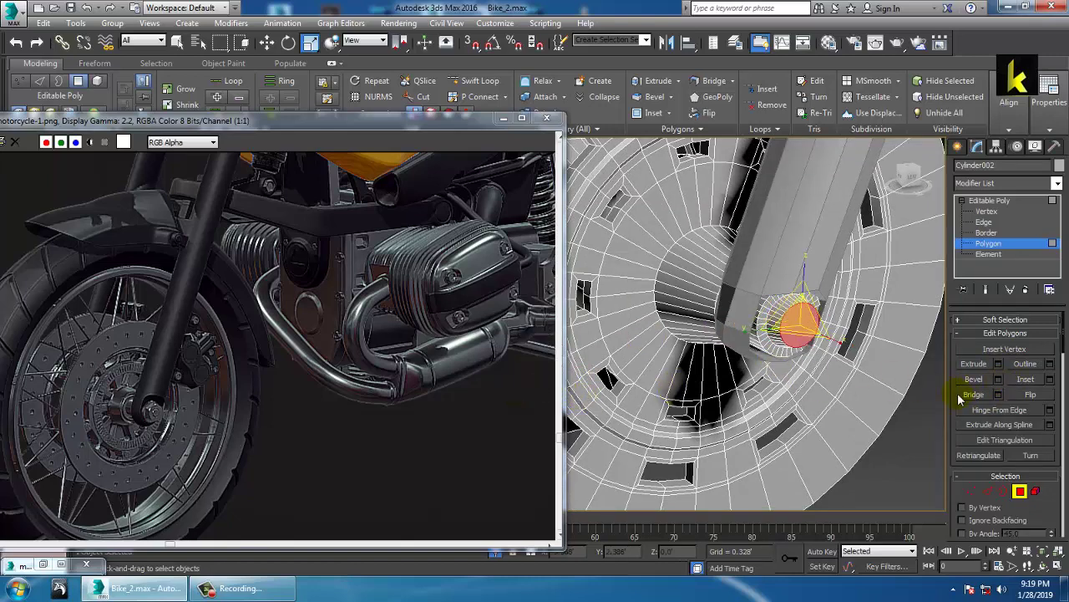
Inset the bevelled end cap by 0.008' and extrude the inner face
{"action": "left_click", "coordinate": [1050, 379]}
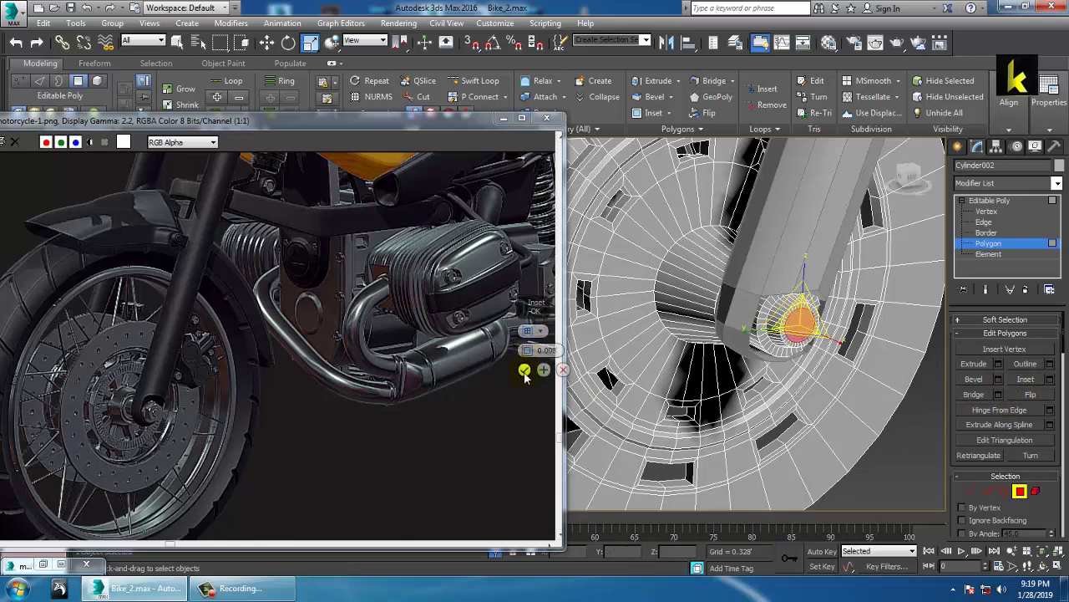
{"action": "left_click", "coordinate": [524, 370]}
{"action": "scroll", "coordinate": [847, 315], "scroll_direction": "up", "scroll_amount": 5}
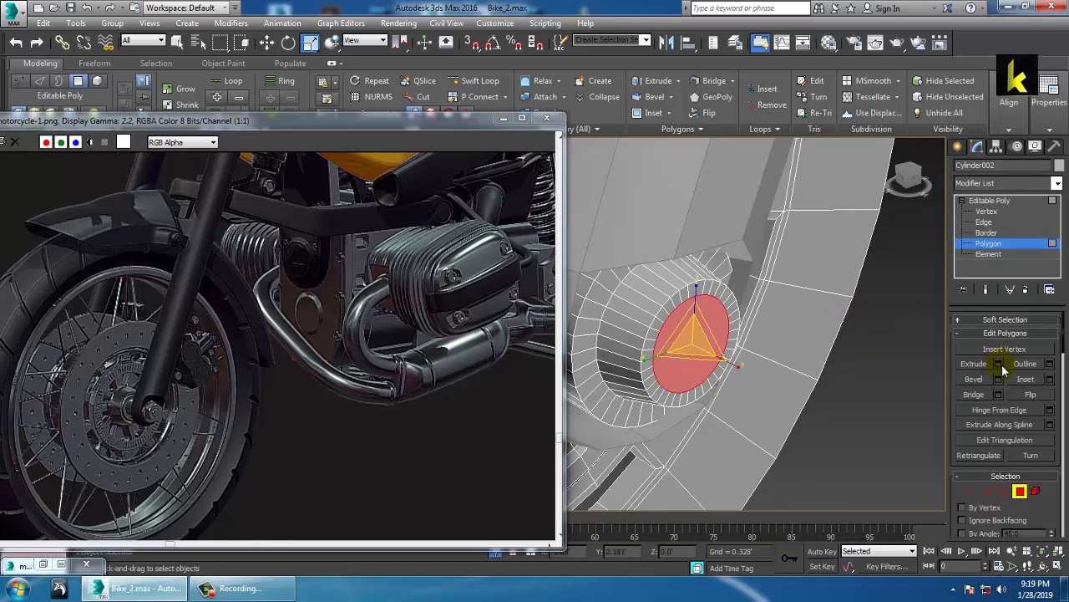
{"action": "left_click", "coordinate": [999, 364]}
{"action": "mouse_move", "coordinate": [527, 351]}
{"action": "left_mouse_down"}
{"action": "mouse_move", "coordinate": [527, 364]}
{"action": "mouse_move", "coordinate": [527, 351]}
{"action": "left_mouse_up"}
{"action": "left_click", "coordinate": [525, 370]}
Extrude the side polygons of the axle's opposite end by local normal with a height of 0.031'
{"action": "scroll", "coordinate": [538, 374], "scroll_direction": "down", "scroll_amount": 1}
{"action": "middle_click_drag", "start_coordinate": [595, 367], "coordinate": [692, 376], "text": "alt"}
{"action": "scroll", "coordinate": [638, 334], "scroll_direction": "down", "scroll_amount": 5}
{"action": "left_click", "coordinate": [709, 382]}
{"action": "key", "text": "w"}
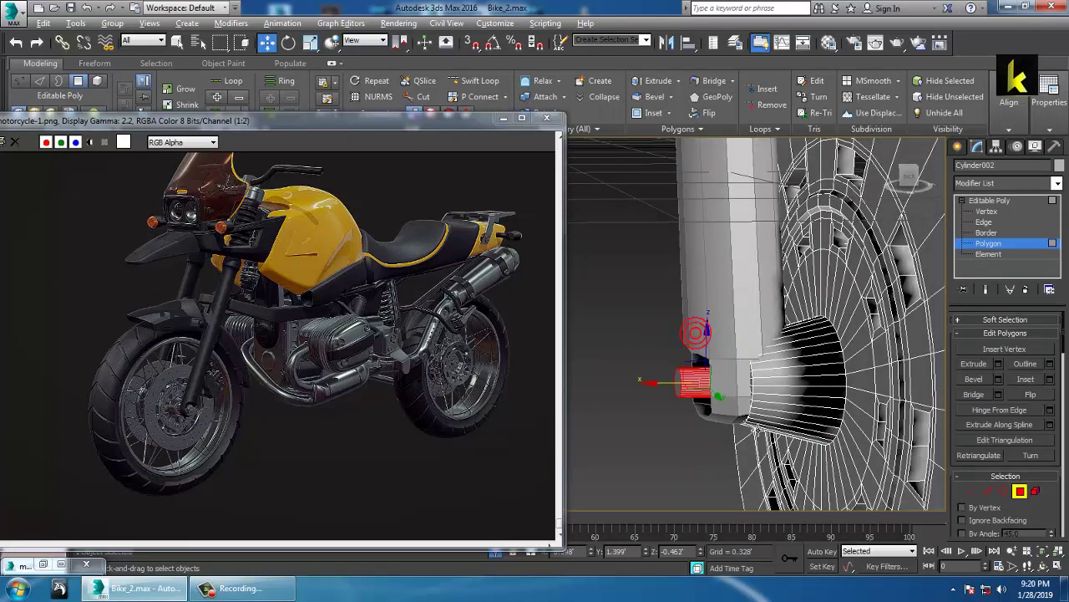
{"action": "middle_click_drag", "start_coordinate": [698, 339], "coordinate": [848, 425], "text": "alt"}
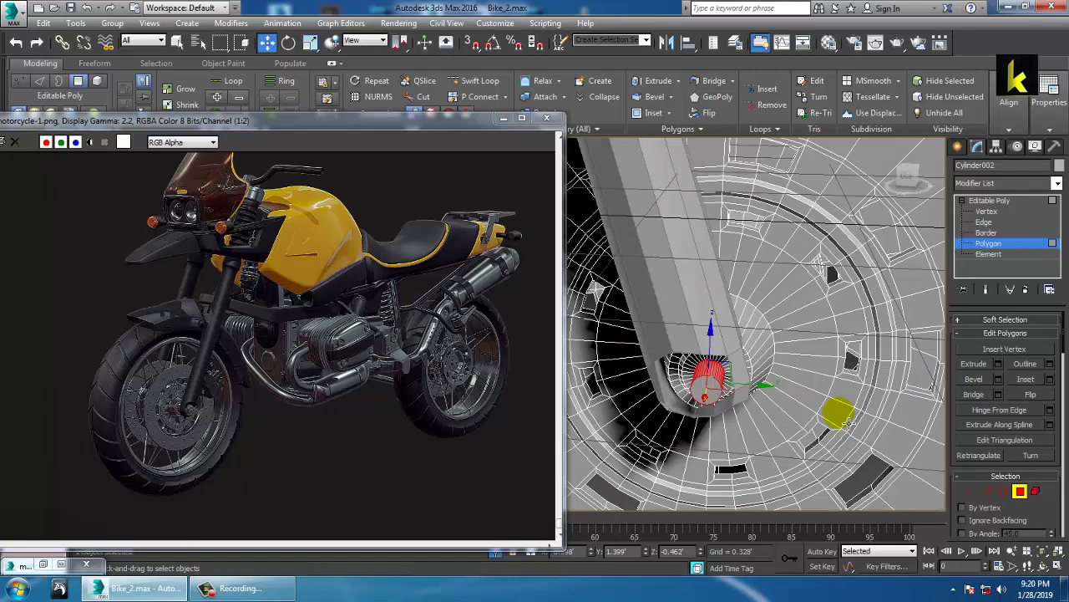
{"action": "left_click", "coordinate": [1000, 365]}
{"action": "left_click_drag", "start_coordinate": [522, 352], "coordinate": [535, 349]}
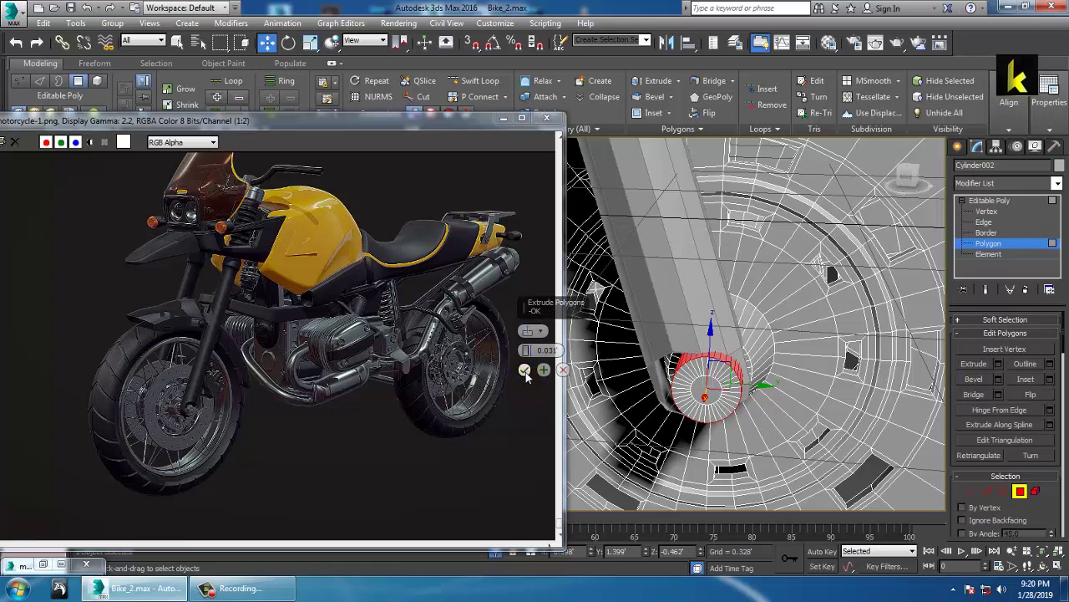
{"action": "left_click", "coordinate": [524, 370]}
Scale up the opposite end's cap polygon and bevel it with height 0.027' and outline -0.007'
{"action": "scroll", "coordinate": [714, 407], "scroll_direction": "up", "scroll_amount": 5}
{"action": "left_click", "coordinate": [667, 392]}
{"action": "key", "text": "r"}
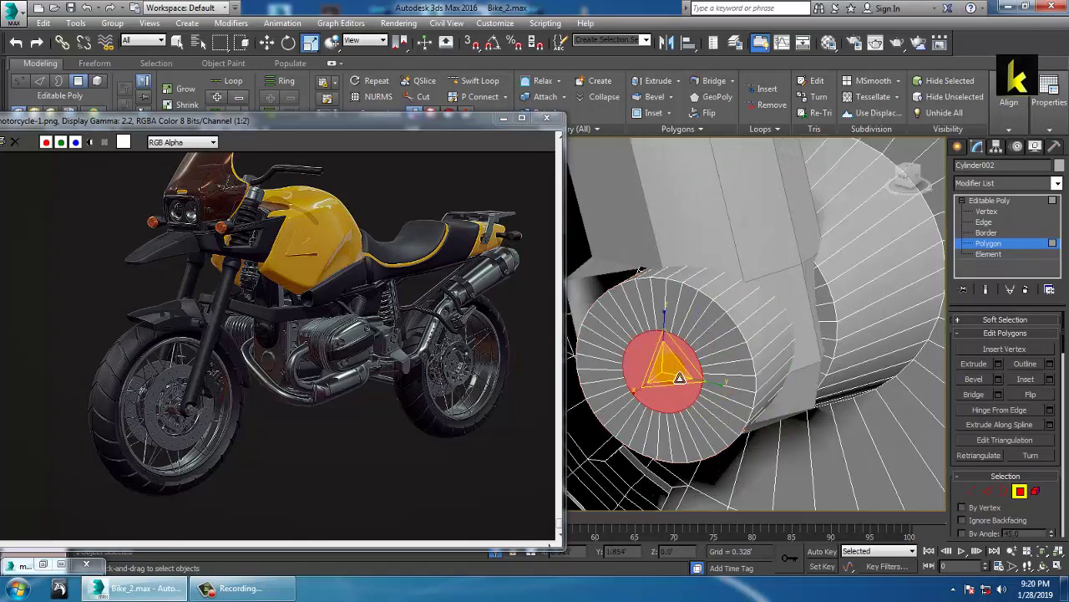
{"action": "left_click_drag", "start_coordinate": [677, 379], "coordinate": [669, 340]}
{"action": "key", "text": "w"}
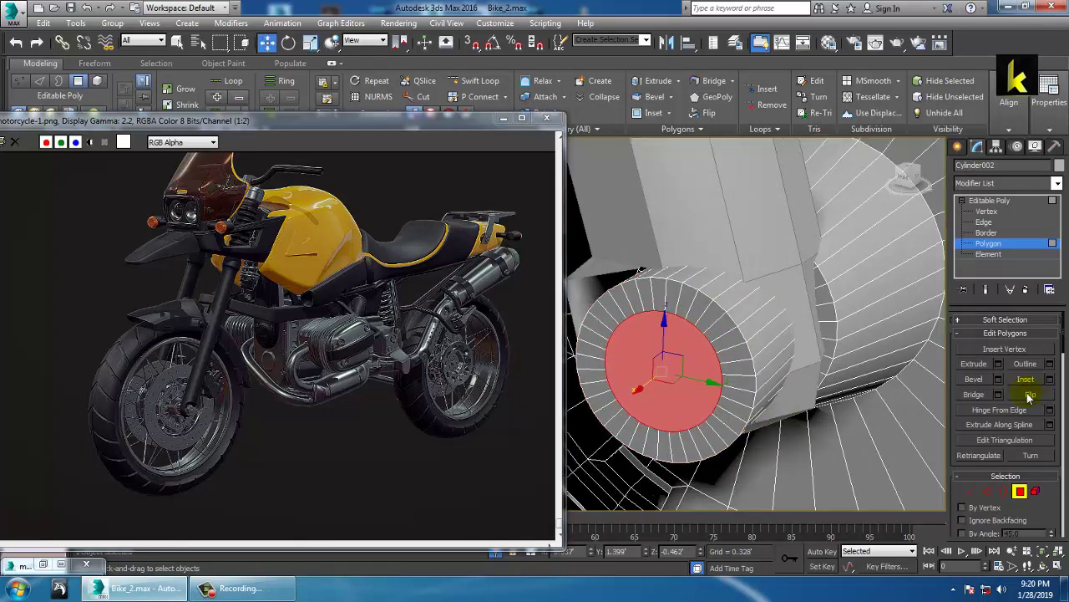
{"action": "left_click", "coordinate": [999, 379]}
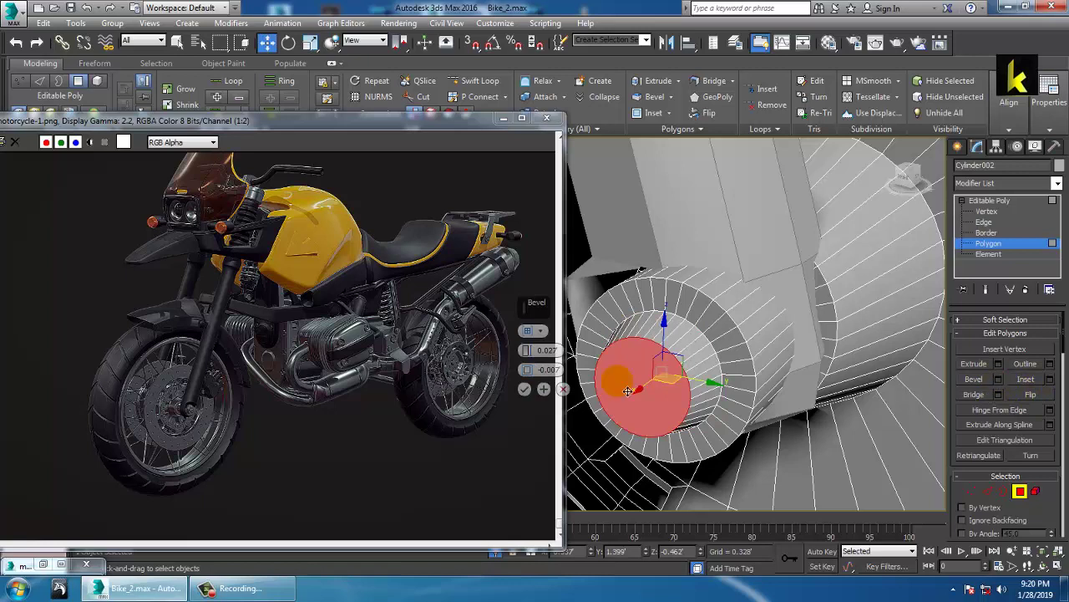
{"action": "left_click", "coordinate": [525, 390]}
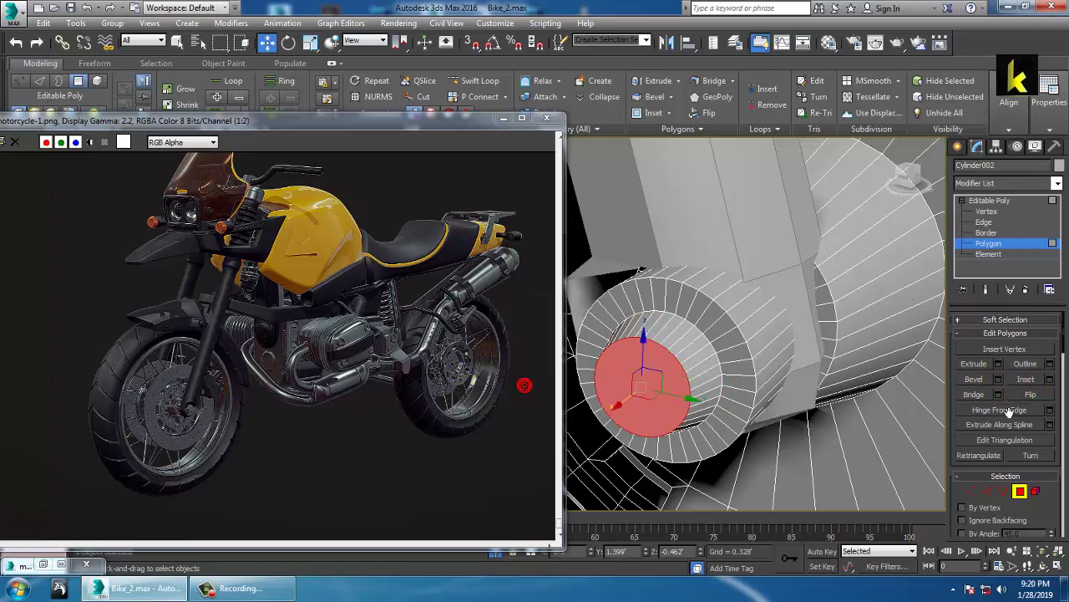
Inset the opposite end's bevelled cap, extrude the inner face 0.031', and leave polygon editing
{"action": "left_click", "coordinate": [1049, 380]}
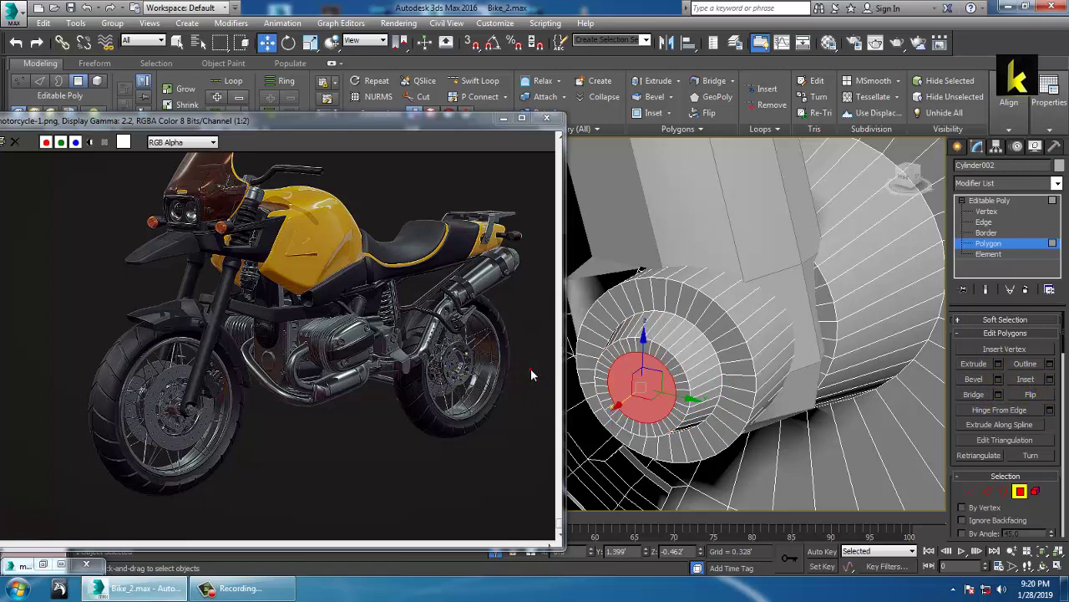
{"action": "left_click", "coordinate": [999, 364]}
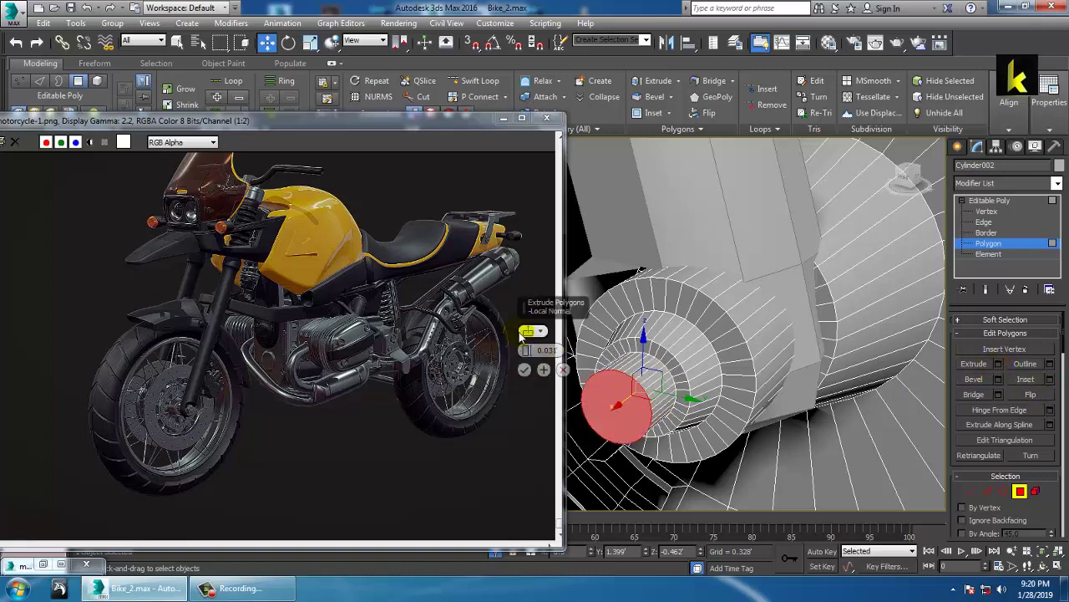
{"action": "left_click", "coordinate": [524, 370]}
{"action": "middle_click_drag", "start_coordinate": [628, 394], "coordinate": [788, 407], "text": "alt"}
{"action": "scroll", "coordinate": [671, 406], "scroll_direction": "down", "scroll_amount": 5}
{"action": "scroll", "coordinate": [817, 338], "scroll_direction": "down", "scroll_amount": 5}
{"action": "middle_click_drag", "start_coordinate": [789, 407], "coordinate": [784, 375]}
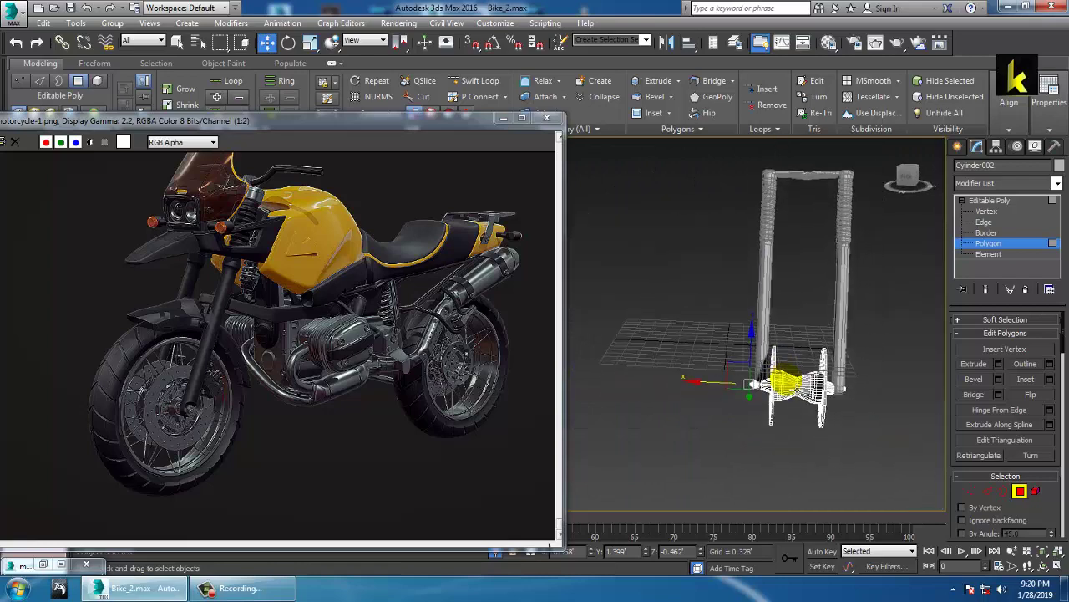
{"action": "scroll", "coordinate": [785, 374], "scroll_direction": "up", "scroll_amount": 3}
{"action": "left_click", "coordinate": [975, 202]}
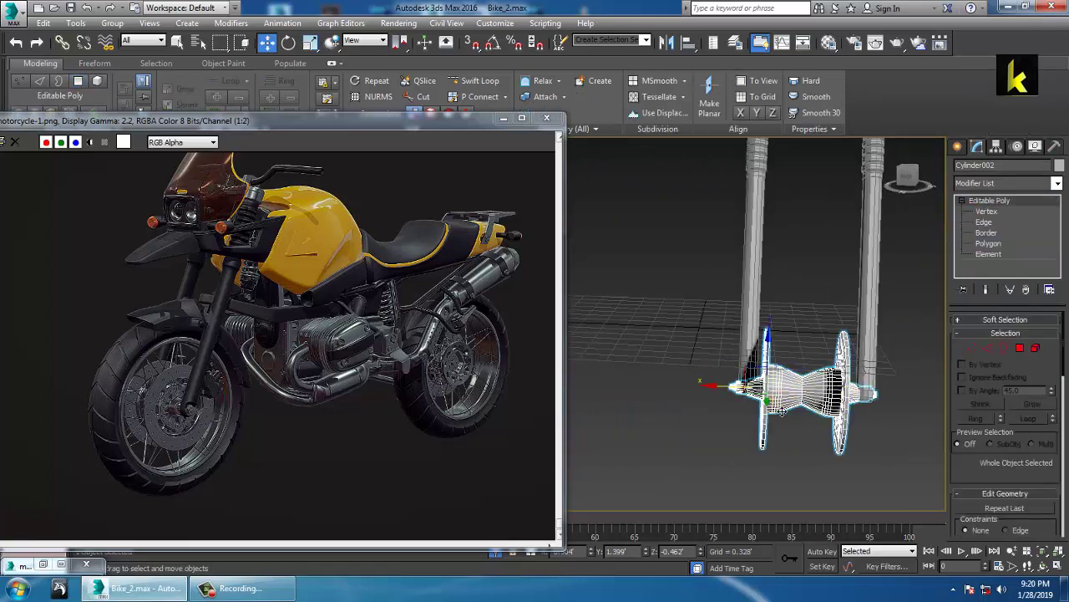
Move all vertices of the hub's half with the newly capped end slightly outward along the axle's X axis
{"action": "left_click", "coordinate": [980, 212]}
{"action": "left_click_drag", "start_coordinate": [691, 250], "coordinate": [805, 515]}
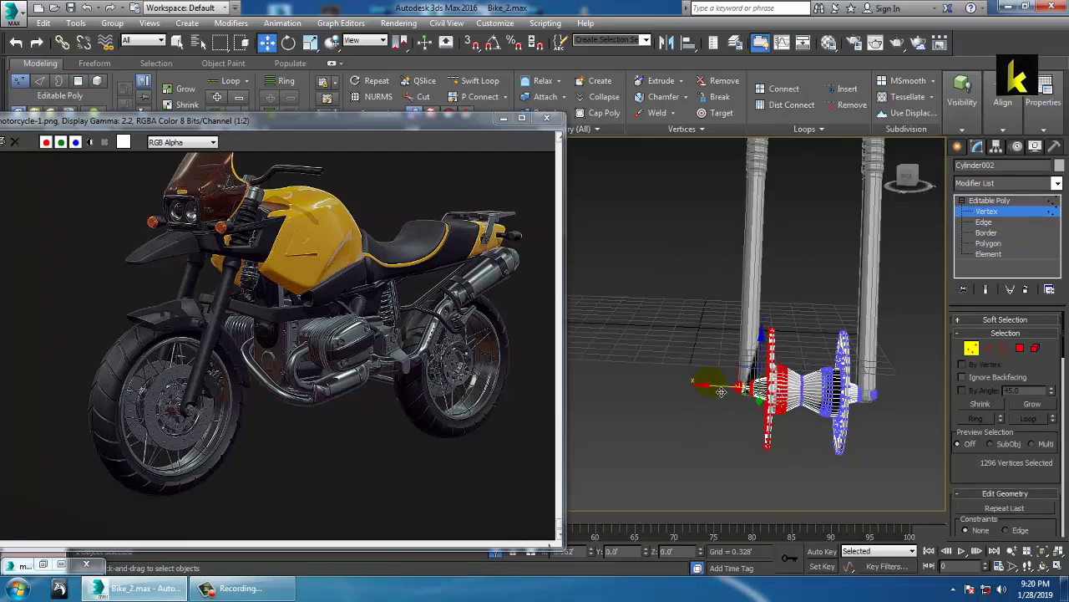
{"action": "left_click_drag", "start_coordinate": [721, 391], "coordinate": [719, 391]}
{"action": "scroll", "coordinate": [756, 396], "scroll_direction": "up", "scroll_amount": 5}
{"action": "middle_click_drag", "start_coordinate": [759, 398], "coordinate": [789, 391], "text": "alt"}
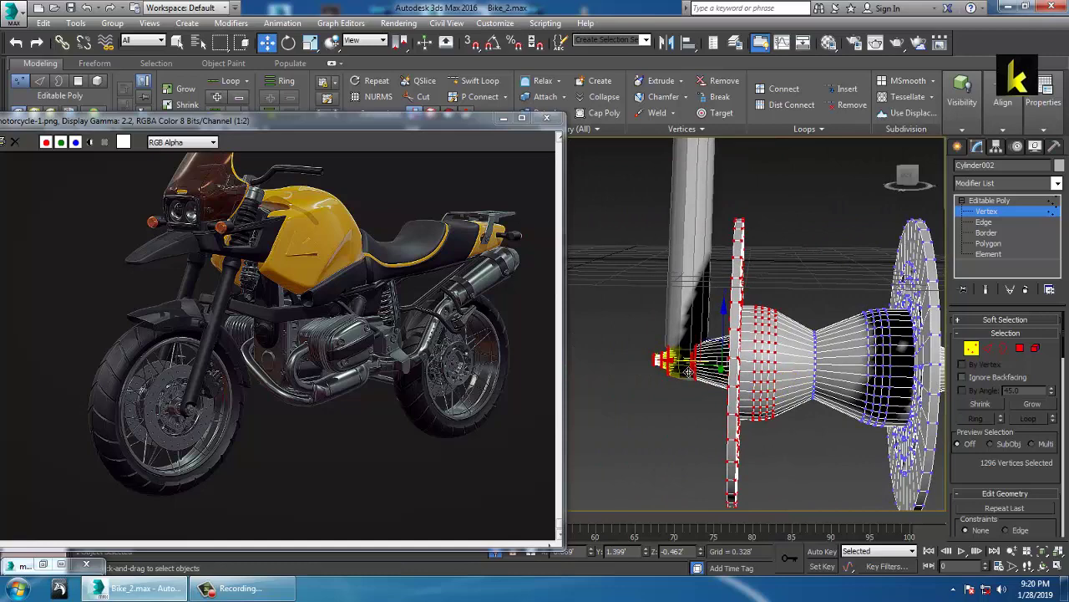
{"action": "middle_click_drag", "start_coordinate": [687, 372], "coordinate": [703, 399], "text": "alt"}
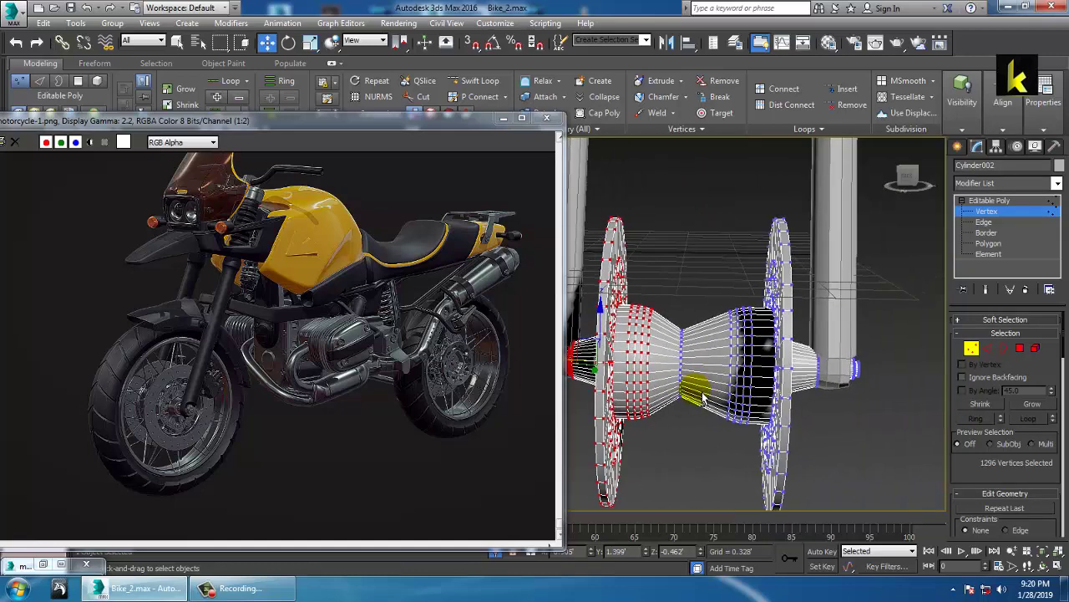
{"action": "left_click", "coordinate": [1010, 211]}
End the isolation so the tire and spokes are displayed together with the hub and fork again
{"action": "right_click", "coordinate": [742, 215]}
{"action": "left_click", "coordinate": [772, 104]}
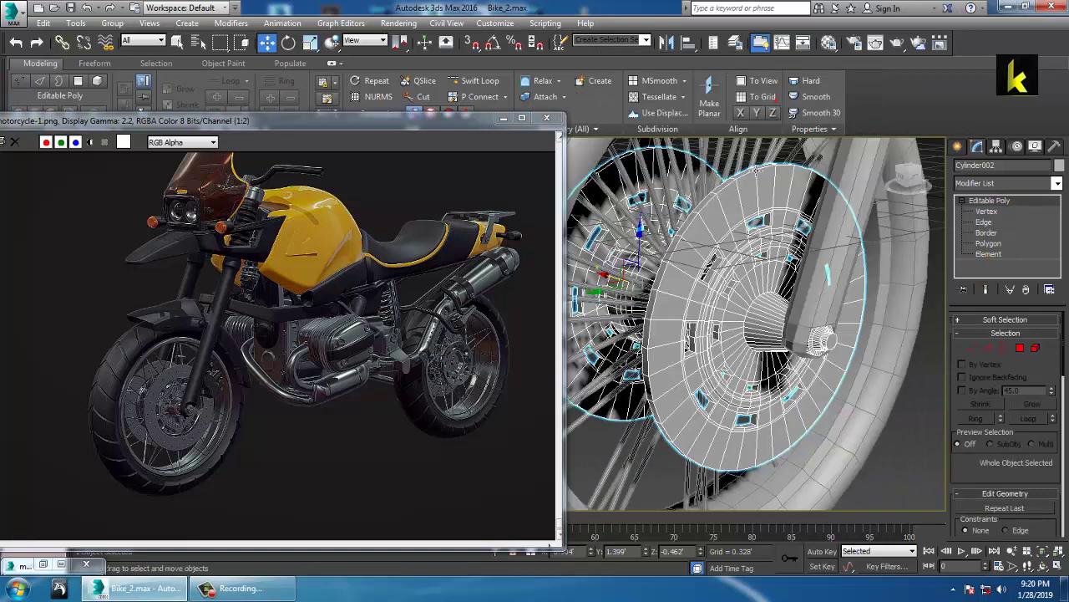
{"action": "scroll", "coordinate": [768, 242], "scroll_direction": "down", "scroll_amount": 5}
{"action": "middle_click_drag", "start_coordinate": [756, 255], "coordinate": [740, 329], "text": "alt"}
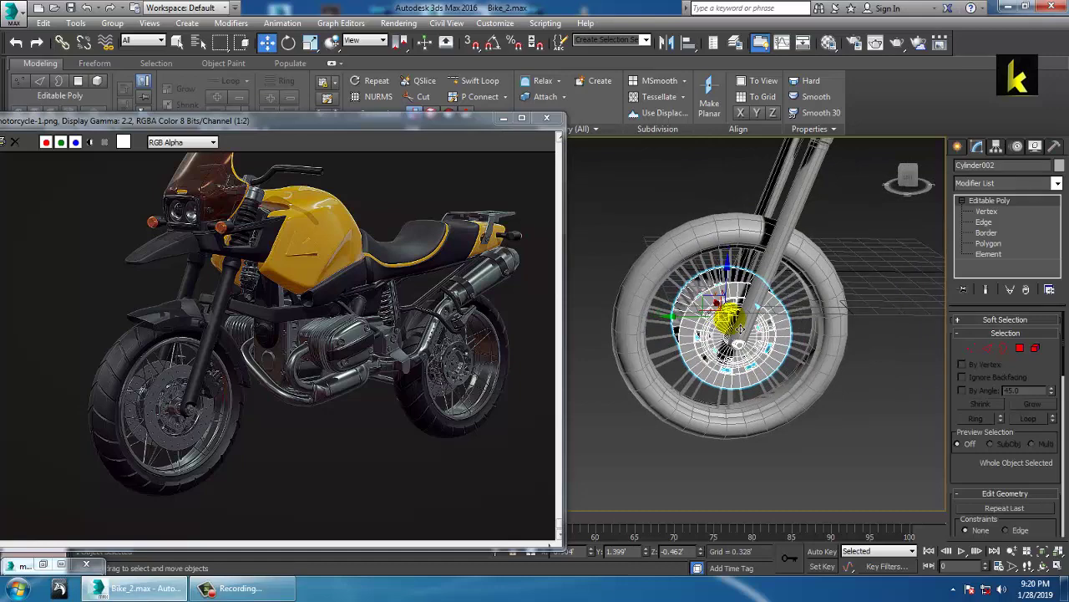
{"action": "key", "text": "alt+w"}
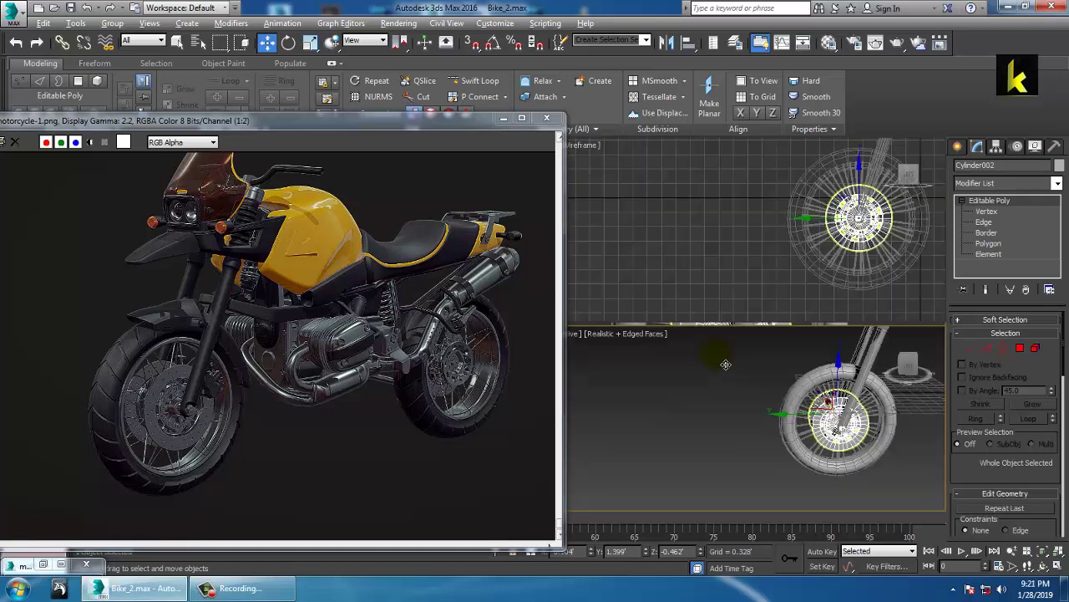
{"action": "right_click", "coordinate": [704, 298]}
{"action": "key", "text": "alt+w"}
{"action": "key", "text": "alt+w"}
{"action": "right_click", "coordinate": [826, 432]}
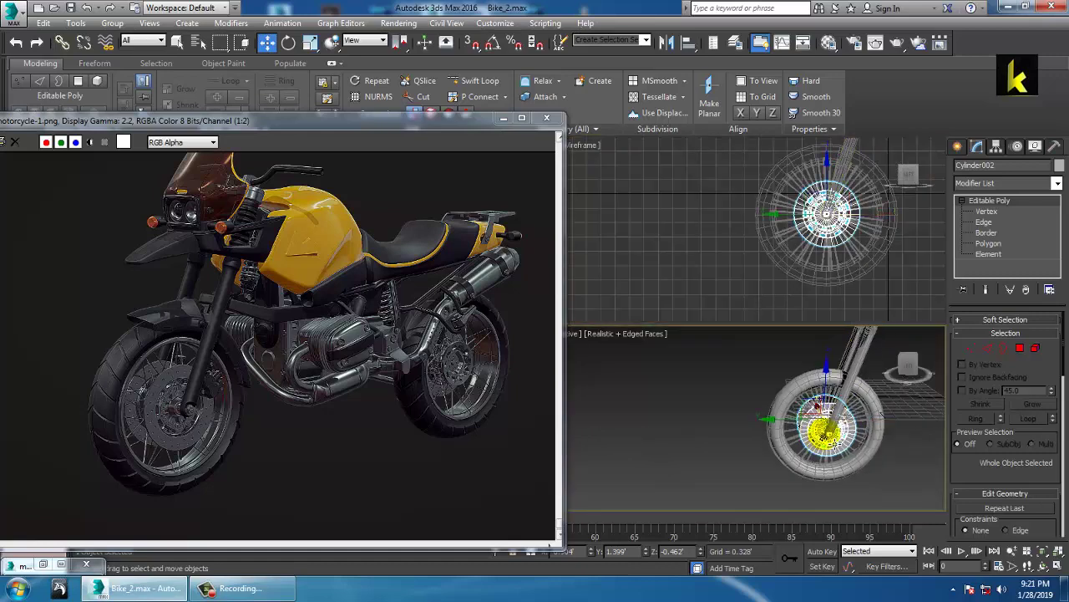
{"action": "key", "text": "alt+w"}
Rotate the three spokes beside the upper fork leg together by about 4.65 degrees around the X axis
{"action": "left_click", "coordinate": [881, 424]}
{"action": "scroll", "coordinate": [879, 418], "scroll_direction": "up", "scroll_amount": 3}
{"action": "middle_click_drag", "start_coordinate": [879, 416], "coordinate": [823, 388], "text": "alt"}
{"action": "scroll", "coordinate": [752, 317], "scroll_direction": "up", "scroll_amount": 3}
{"action": "scroll", "coordinate": [739, 305], "scroll_direction": "up", "scroll_amount": 3}
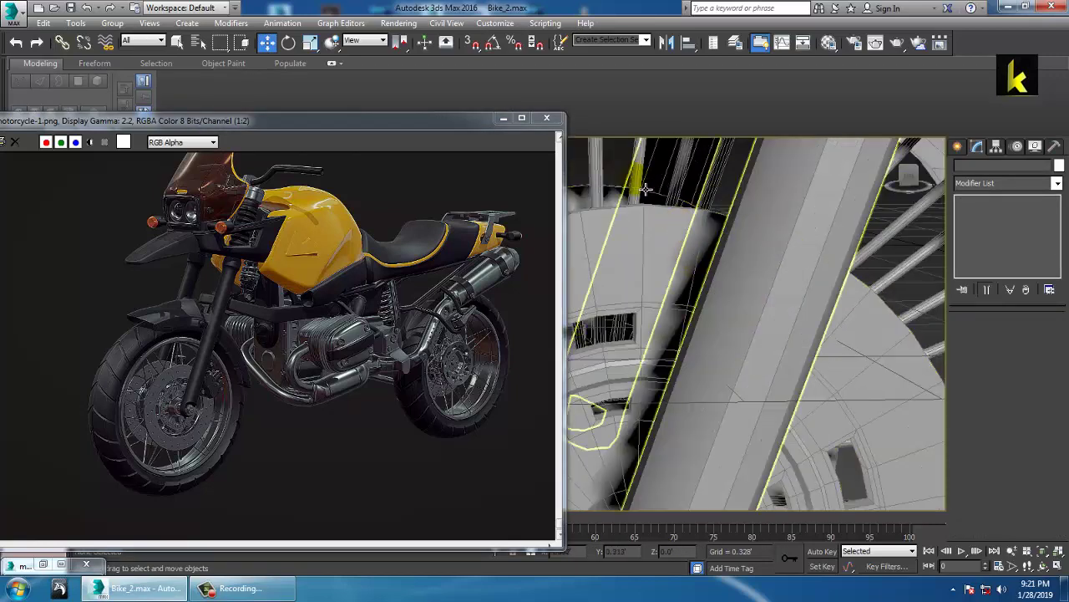
{"action": "left_click", "coordinate": [642, 190]}
{"action": "scroll", "coordinate": [648, 194], "scroll_direction": "down", "scroll_amount": 3}
{"action": "middle_click_drag", "start_coordinate": [685, 211], "coordinate": [759, 262]}
{"action": "left_click", "coordinate": [775, 227], "text": "ctrl"}
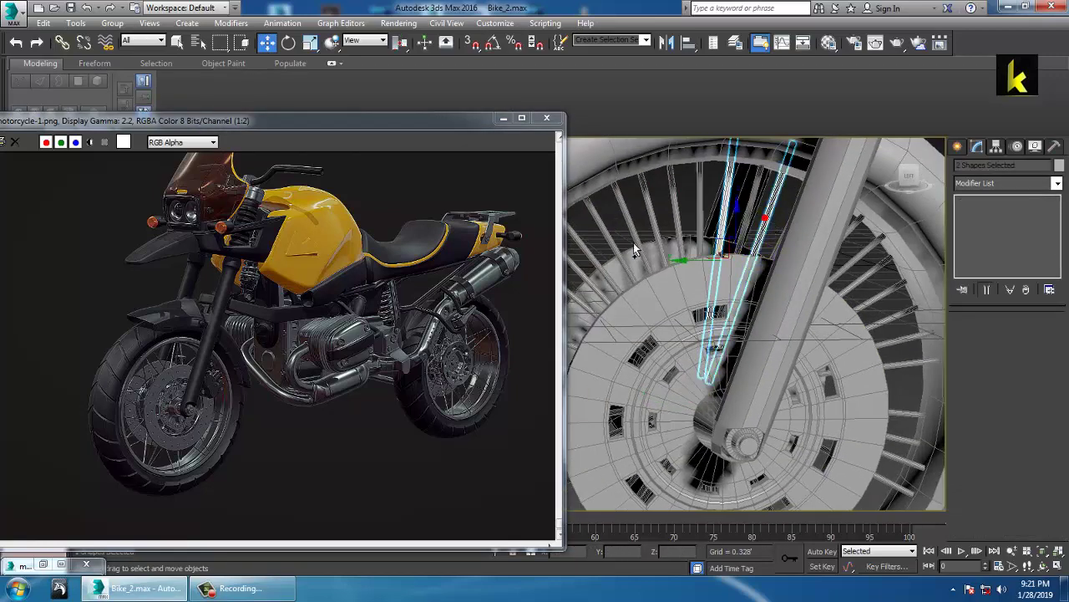
{"action": "left_click", "coordinate": [645, 245], "text": "ctrl"}
{"action": "key", "text": "e"}
{"action": "scroll", "coordinate": [668, 243], "scroll_direction": "down", "scroll_amount": 5}
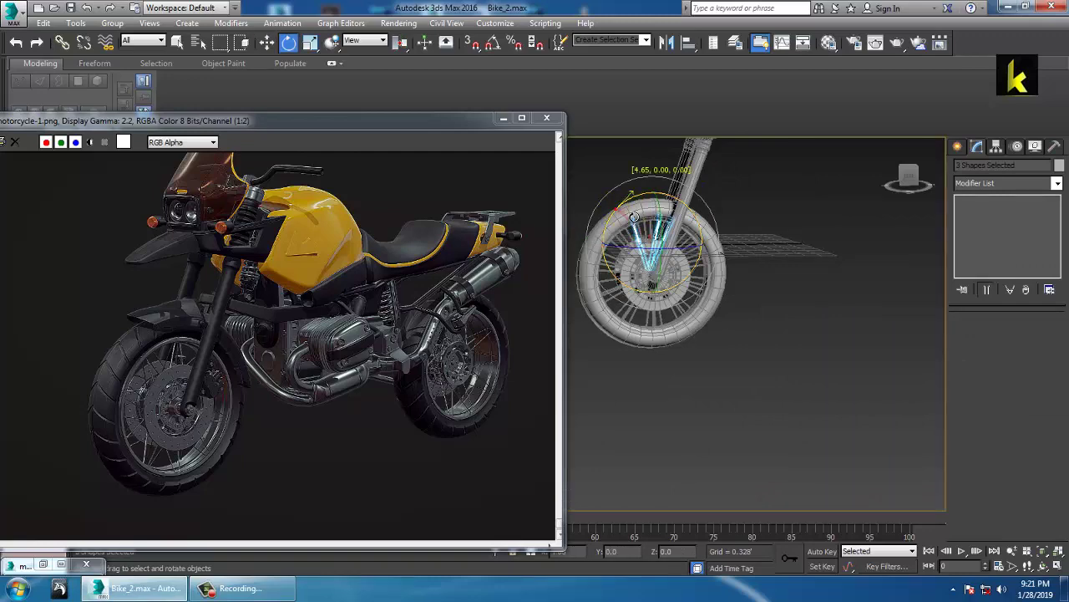
{"action": "scroll", "coordinate": [664, 195], "scroll_direction": "up", "scroll_amount": 6}
{"action": "left_click", "coordinate": [852, 244]}
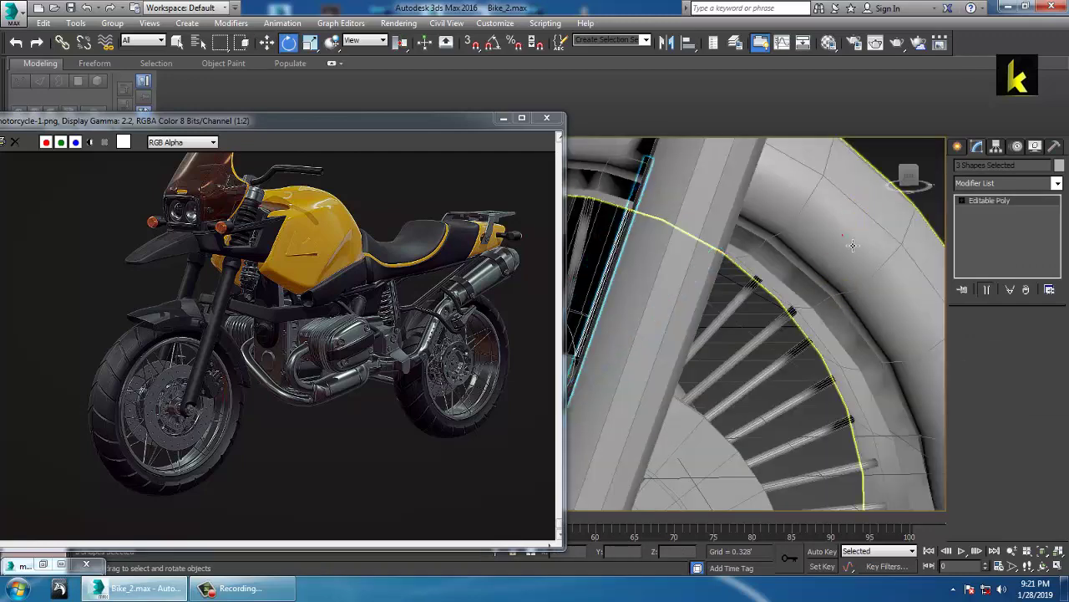
{"action": "scroll", "coordinate": [853, 244], "scroll_direction": "down", "scroll_amount": 5}
{"action": "left_click", "coordinate": [695, 256]}
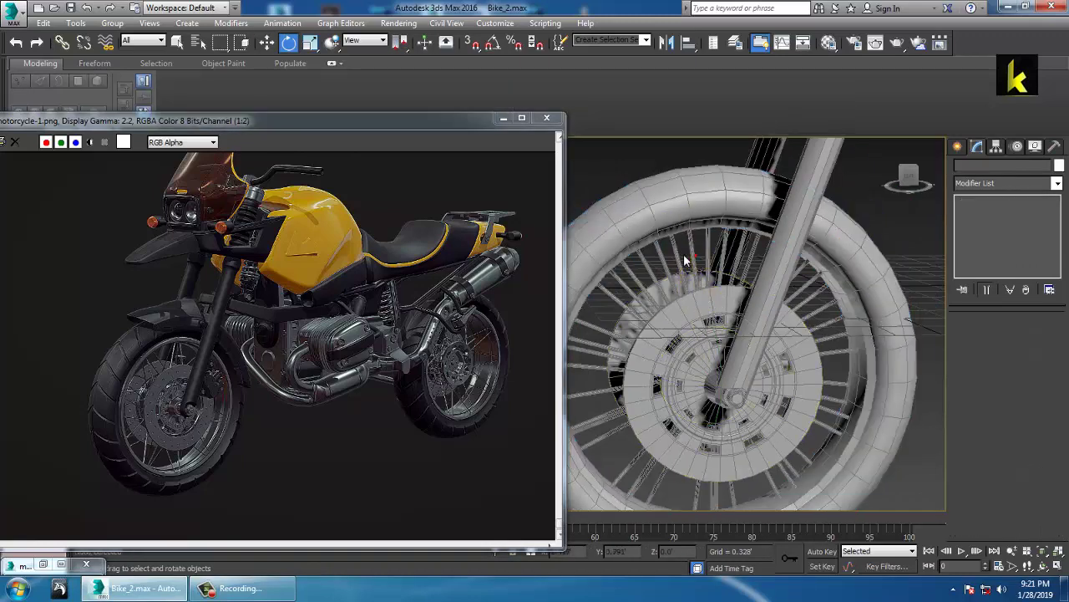
Rotate a single upper spoke around the X axis toward the wheel's upper front, away from the fork
{"action": "left_click", "coordinate": [698, 260]}
{"action": "left_click_drag", "start_coordinate": [677, 353], "coordinate": [635, 322]}
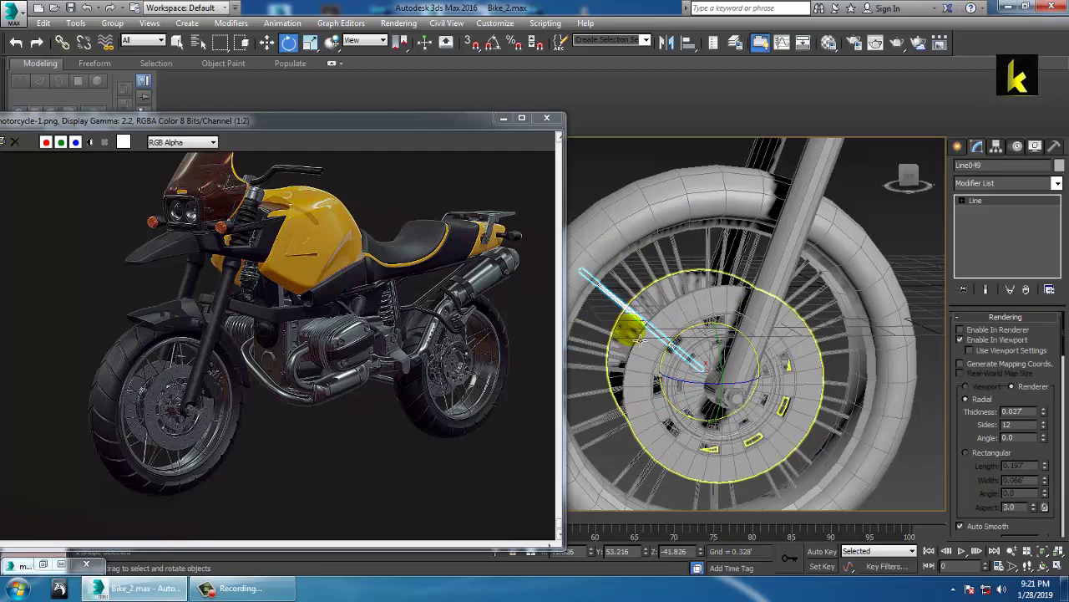
{"action": "scroll", "coordinate": [704, 358], "scroll_direction": "down", "scroll_amount": 5}
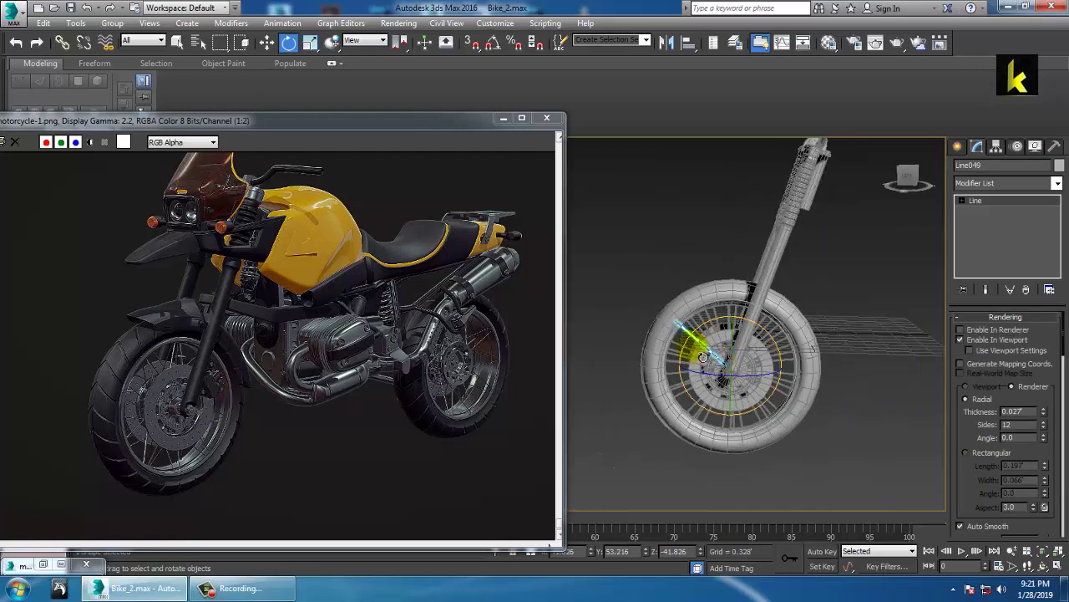
{"action": "left_click_drag", "start_coordinate": [762, 333], "coordinate": [684, 336]}
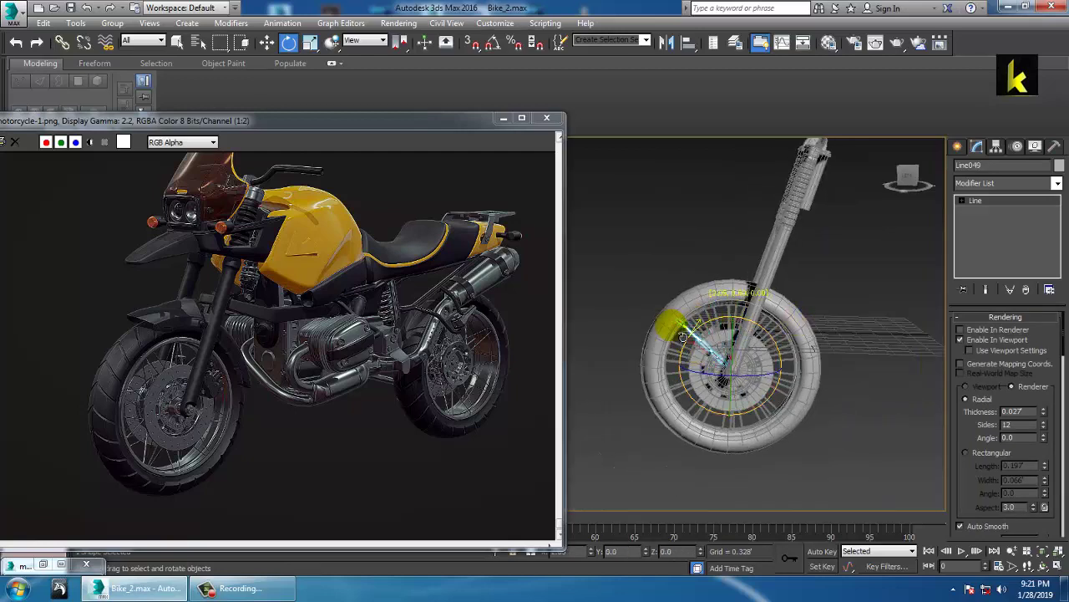
{"action": "middle_click_drag", "start_coordinate": [773, 313], "coordinate": [703, 262], "text": "alt"}
{"action": "left_click", "coordinate": [680, 194]}
Select the whole front wheel with tire, hub and spokes, excluding the upper fork parts, and scale it uniformly to about 107%
{"action": "left_click_drag", "start_coordinate": [657, 226], "coordinate": [833, 469]}
{"action": "left_click_drag", "start_coordinate": [728, 169], "coordinate": [842, 247], "text": "alt"}
{"action": "middle_click_drag", "start_coordinate": [842, 247], "coordinate": [785, 293], "text": "alt"}
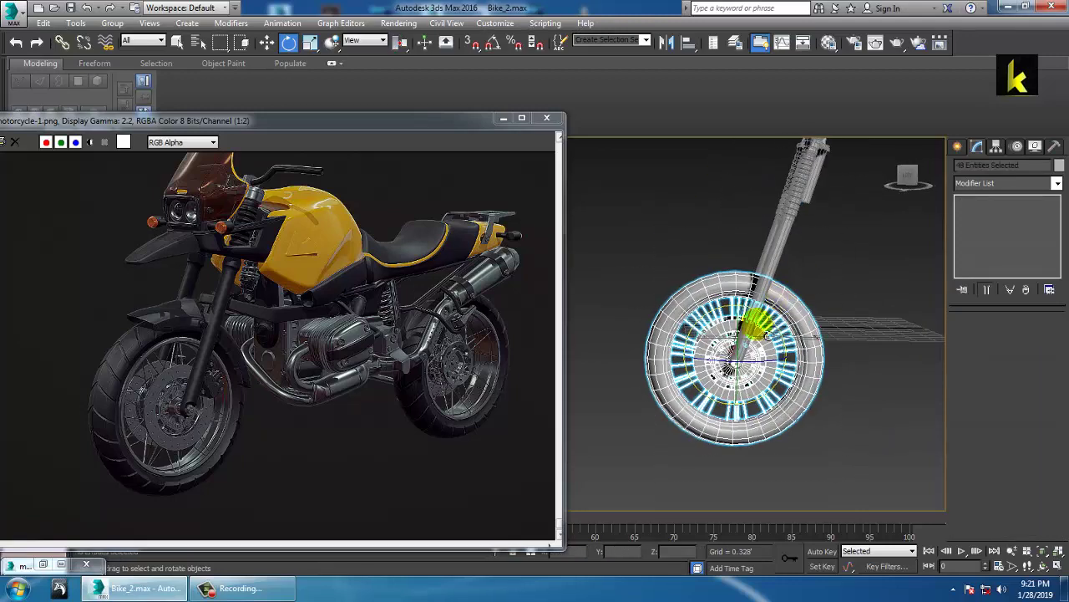
{"action": "key", "text": "r"}
{"action": "left_click_drag", "start_coordinate": [753, 361], "coordinate": [759, 333]}
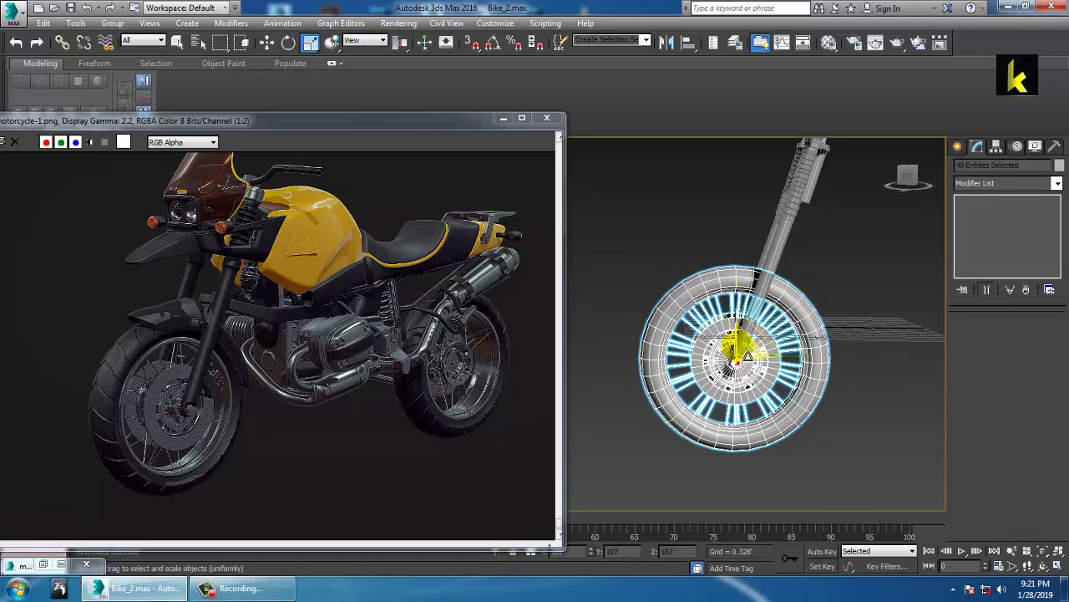
{"action": "mouse_move", "coordinate": [788, 364]}
{"action": "middle_mouse_down", "text": "alt"}
{"action": "mouse_move", "coordinate": [845, 388]}
{"action": "mouse_move", "coordinate": [852, 377]}
{"action": "mouse_move", "coordinate": [808, 367]}
{"action": "middle_mouse_up", "text": "alt"}
{"action": "left_click", "coordinate": [876, 369]}
{"action": "scroll", "coordinate": [875, 369], "scroll_direction": "down", "scroll_amount": 5}
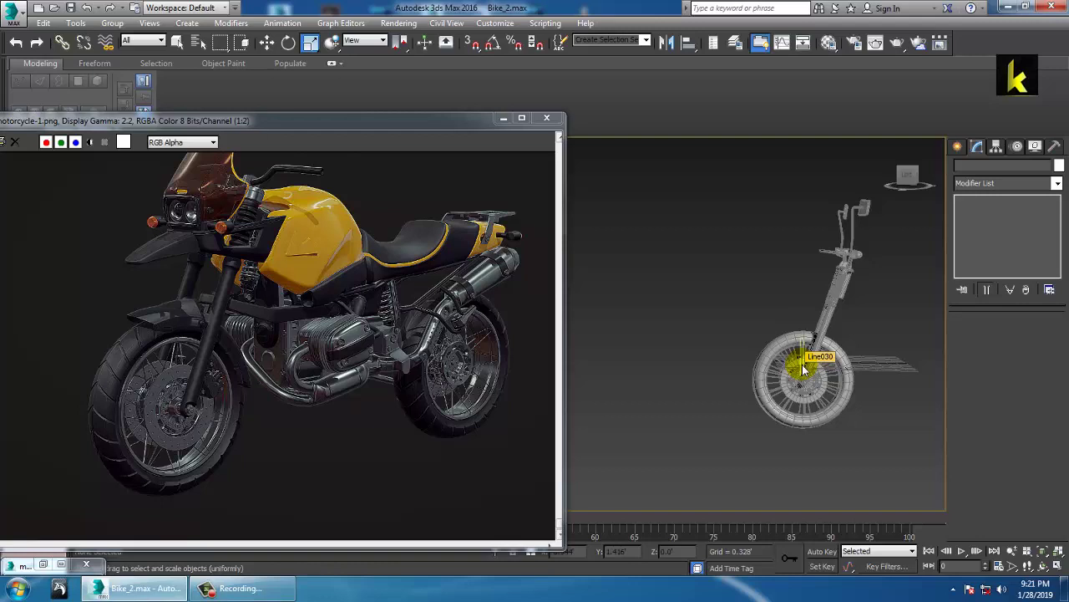
{"action": "middle_click_drag", "start_coordinate": [848, 379], "coordinate": [743, 349]}
{"action": "left_click", "coordinate": [434, 381]}
{"action": "scroll", "coordinate": [797, 316], "scroll_direction": "up", "scroll_amount": 5}
{"action": "scroll", "coordinate": [767, 352], "scroll_direction": "down", "scroll_amount": 5}
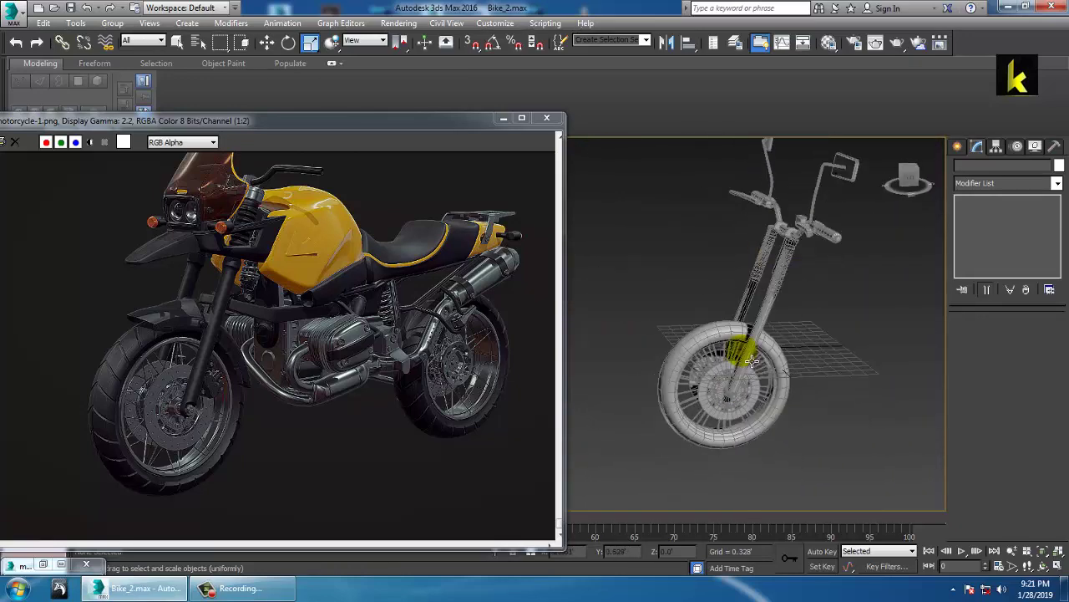
{"action": "left_click", "coordinate": [257, 589]}
{"action": "left_click", "coordinate": [1042, 535]}
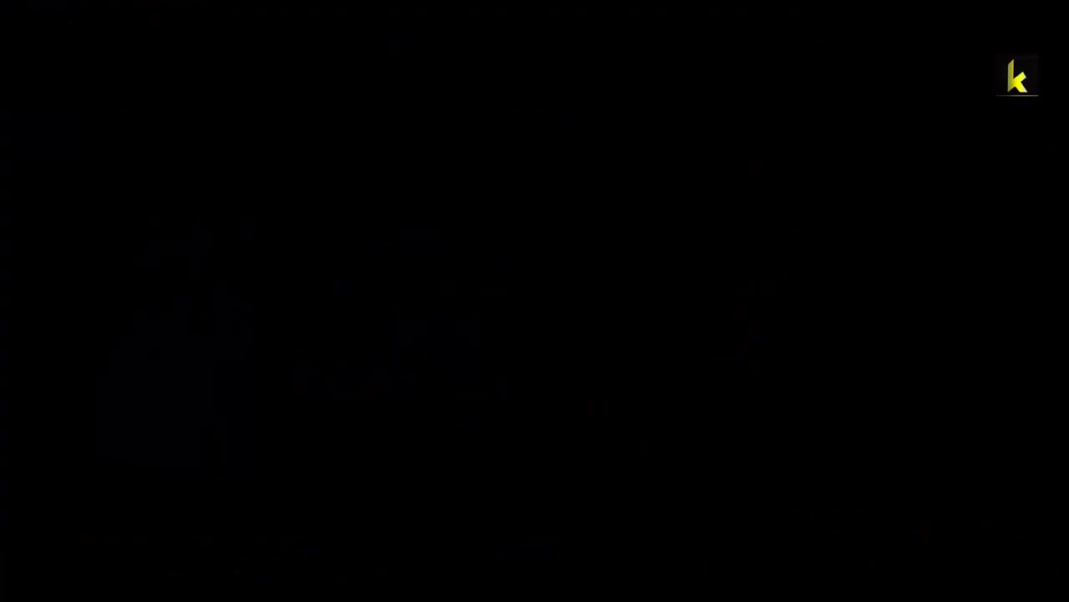